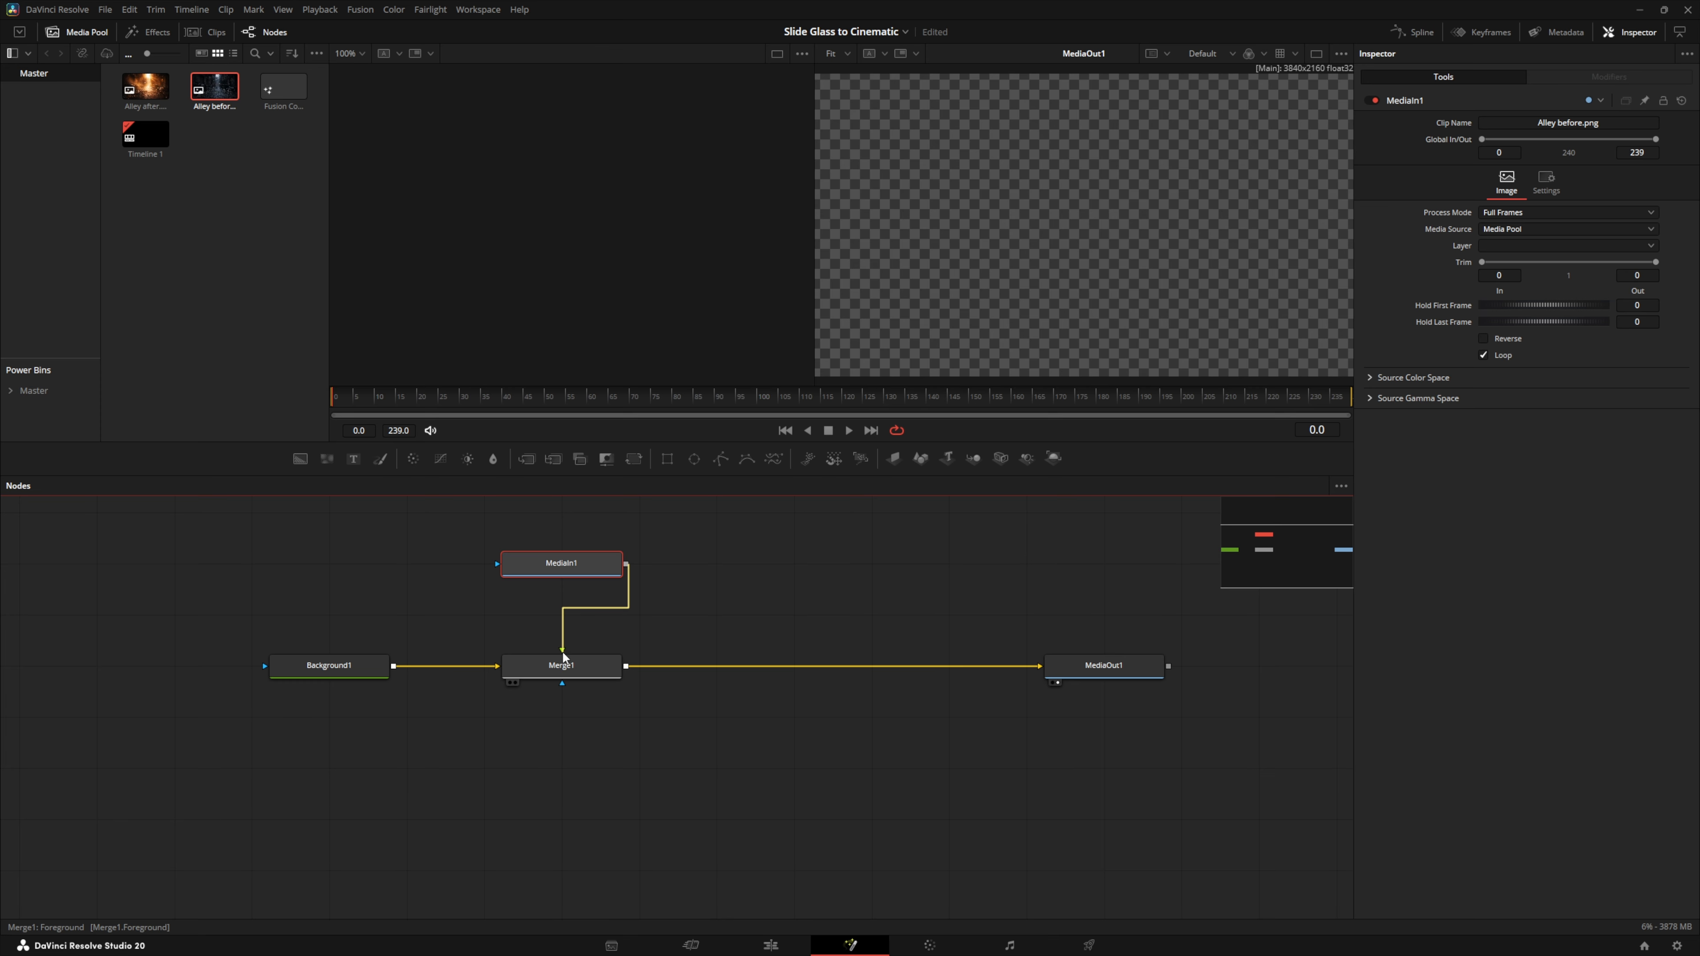
Connect MediaIn1 to Merge1's foreground and insert a second Merge node between Merge1 and MediaOut1
{"action": "left_click_drag", "start_coordinate": [563, 657], "coordinate": [562, 663]}
{"action": "left_click", "coordinate": [553, 675]}
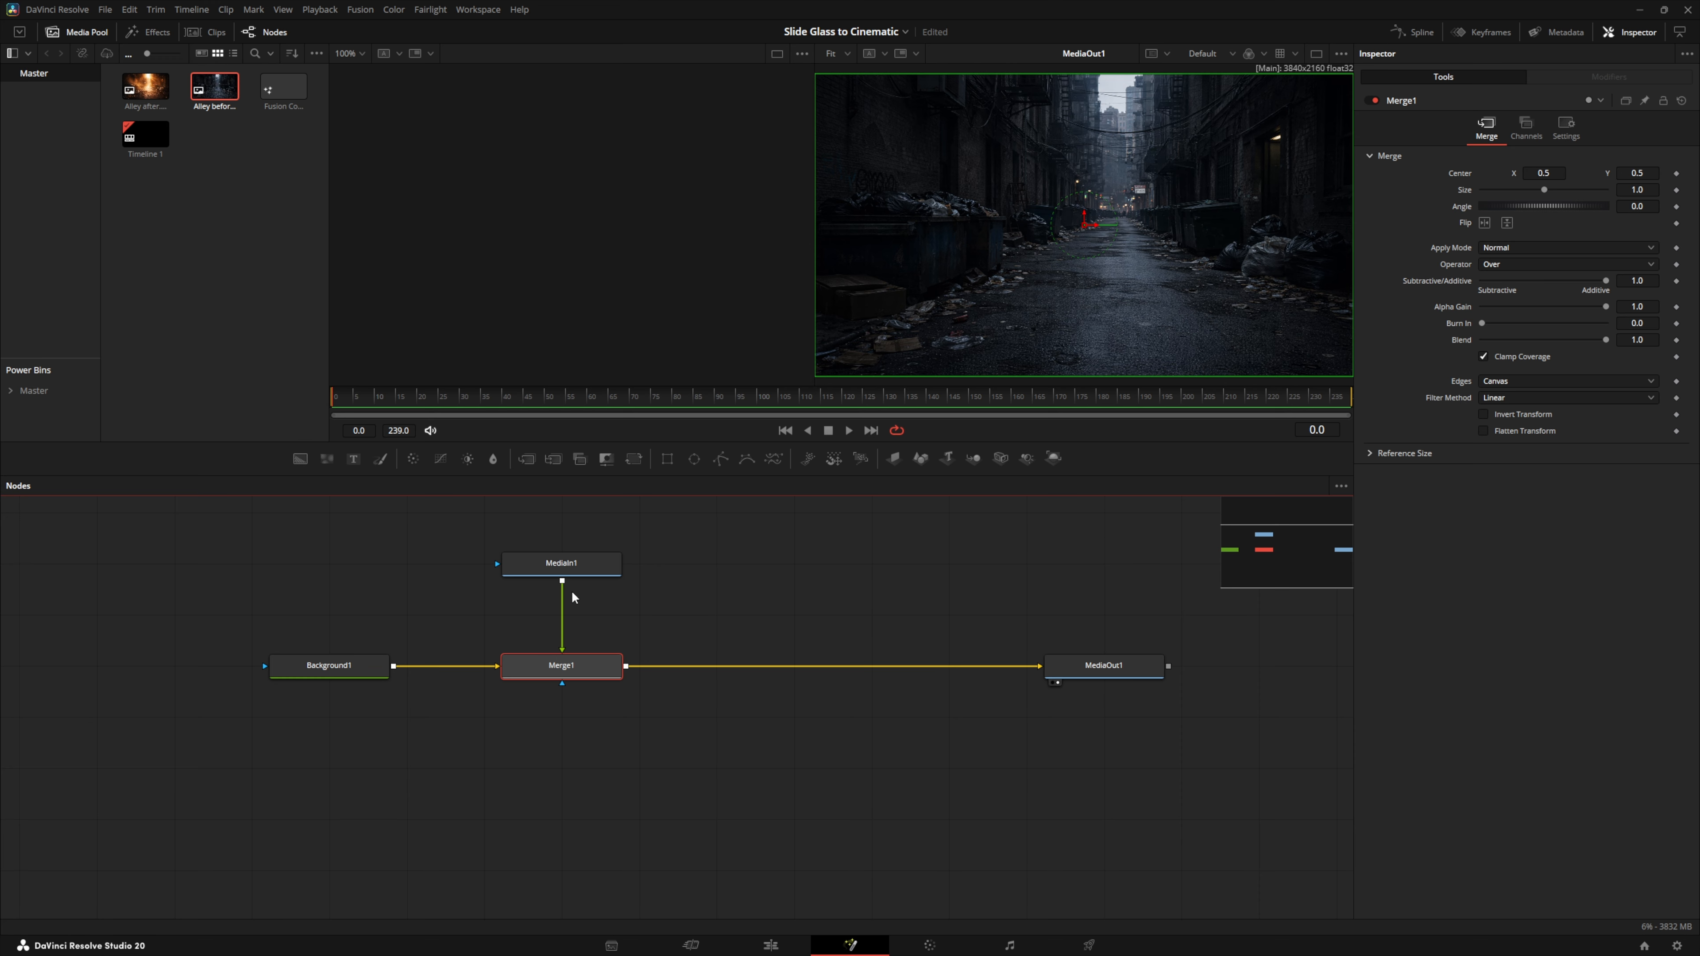
{"action": "left_click", "coordinate": [527, 458]}
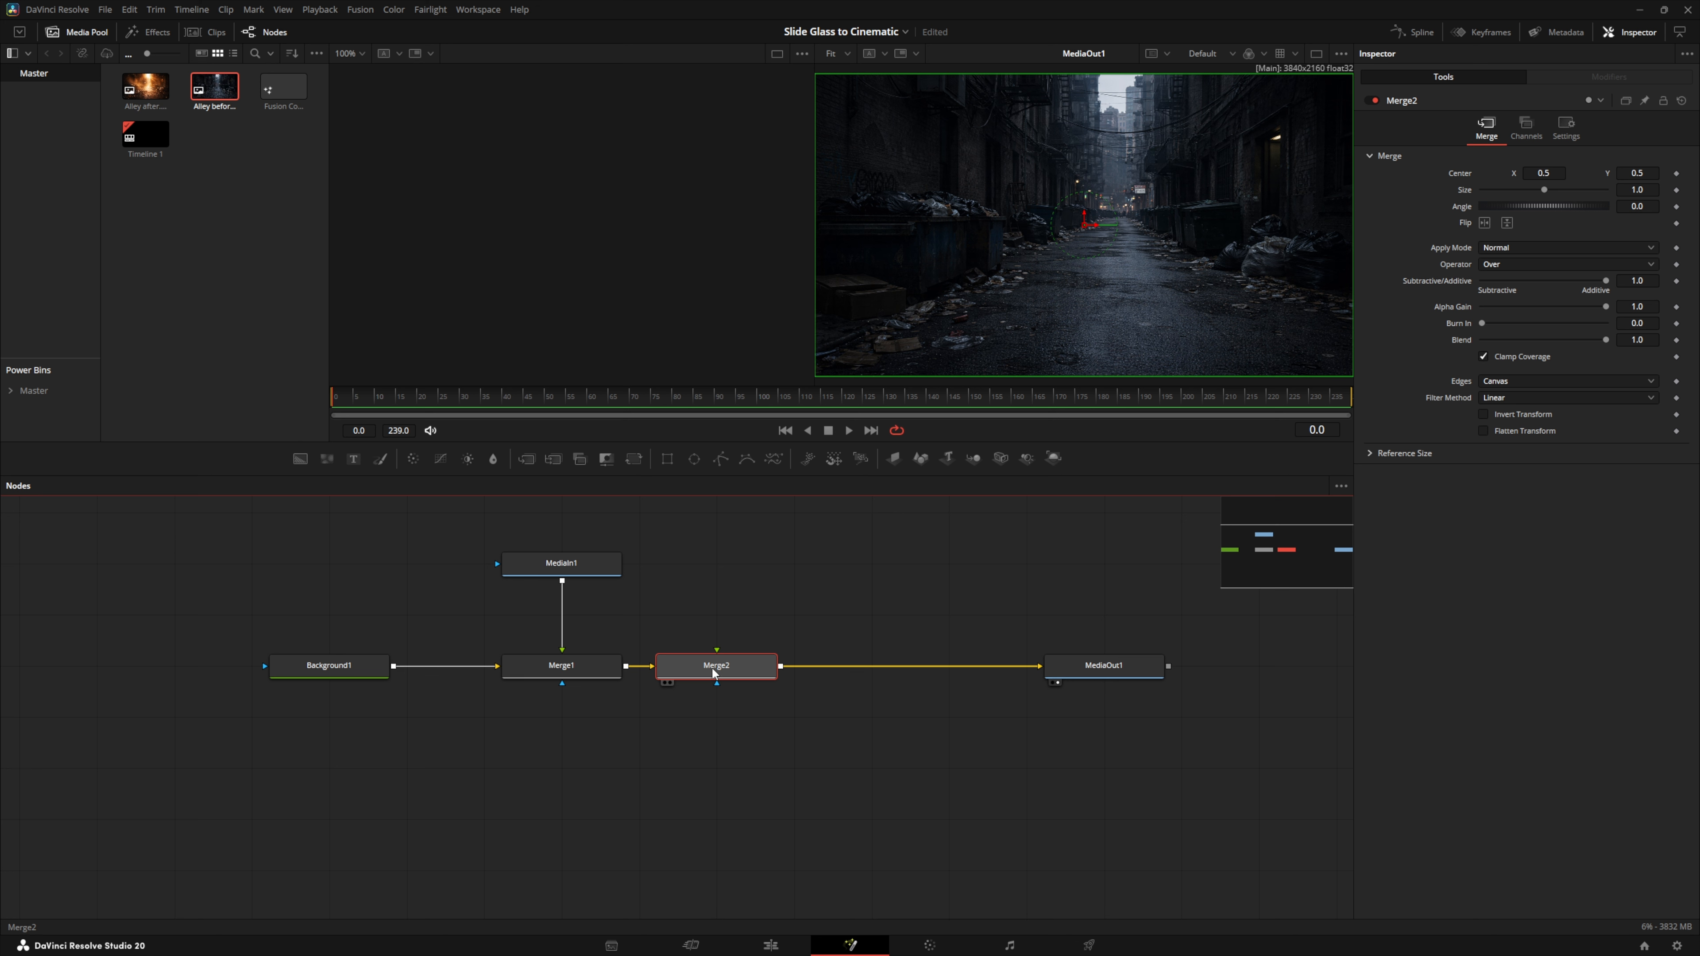
Add a Displace node above Merge2 and connect its output to Merge2's foreground
{"action": "left_click", "coordinate": [690, 550]}
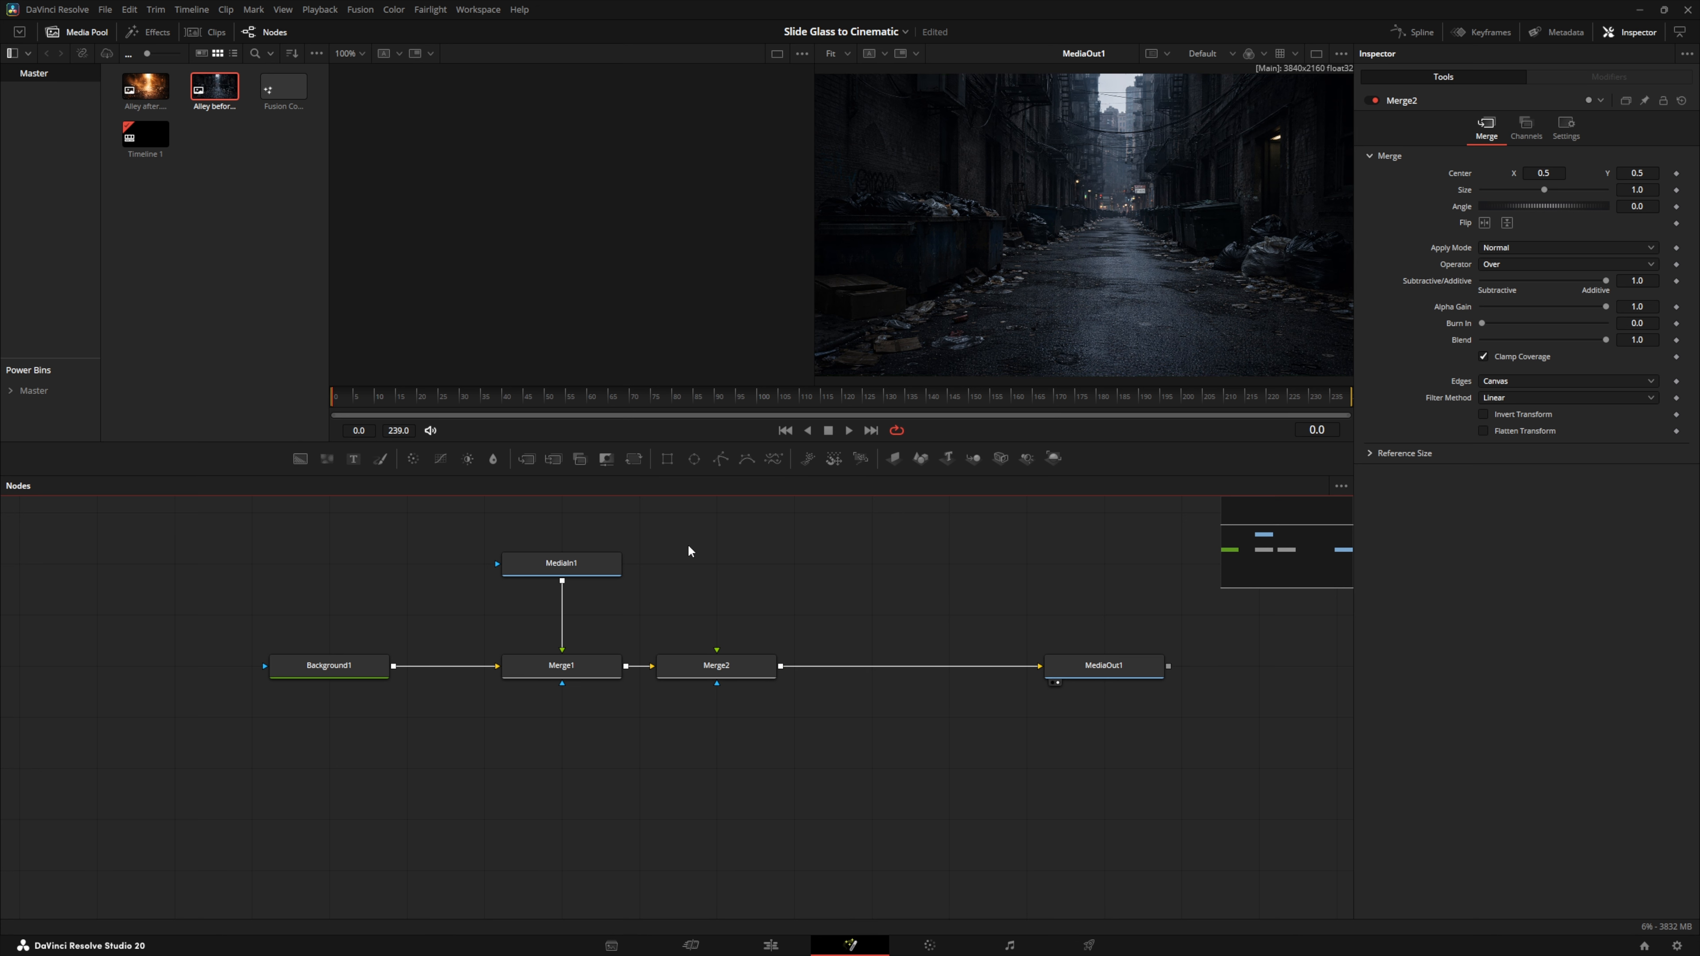
{"action": "key", "text": "shift+space"}
{"action": "type", "text": "displace"}
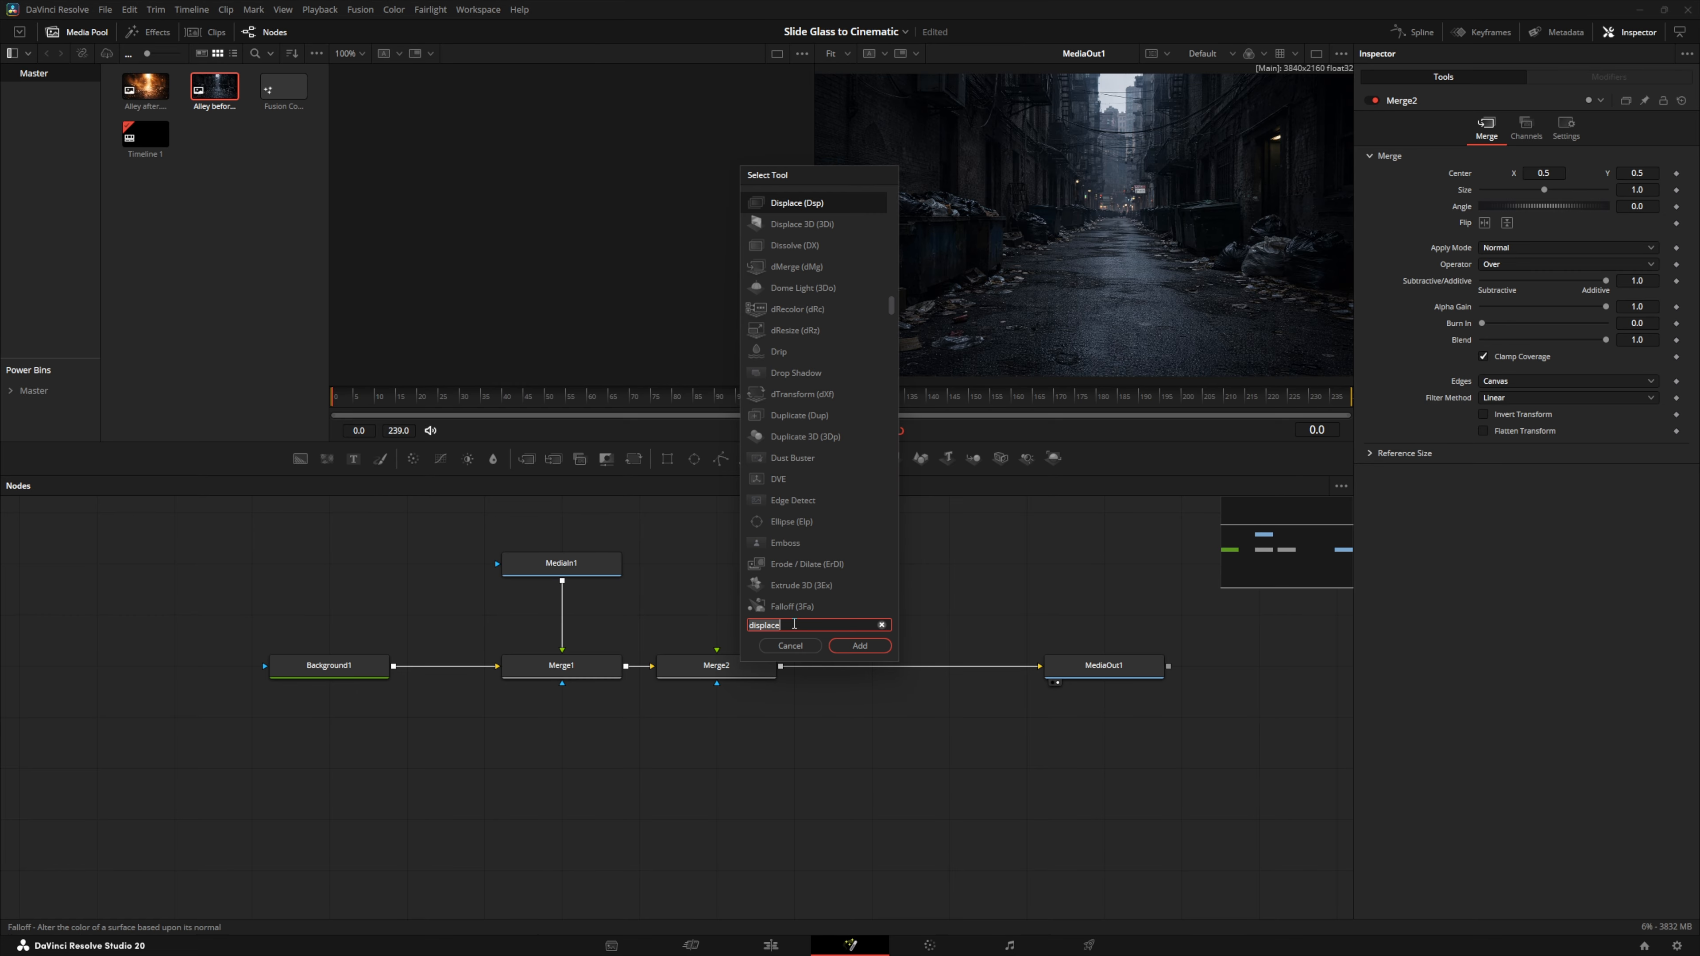
{"action": "left_click", "coordinate": [847, 645]}
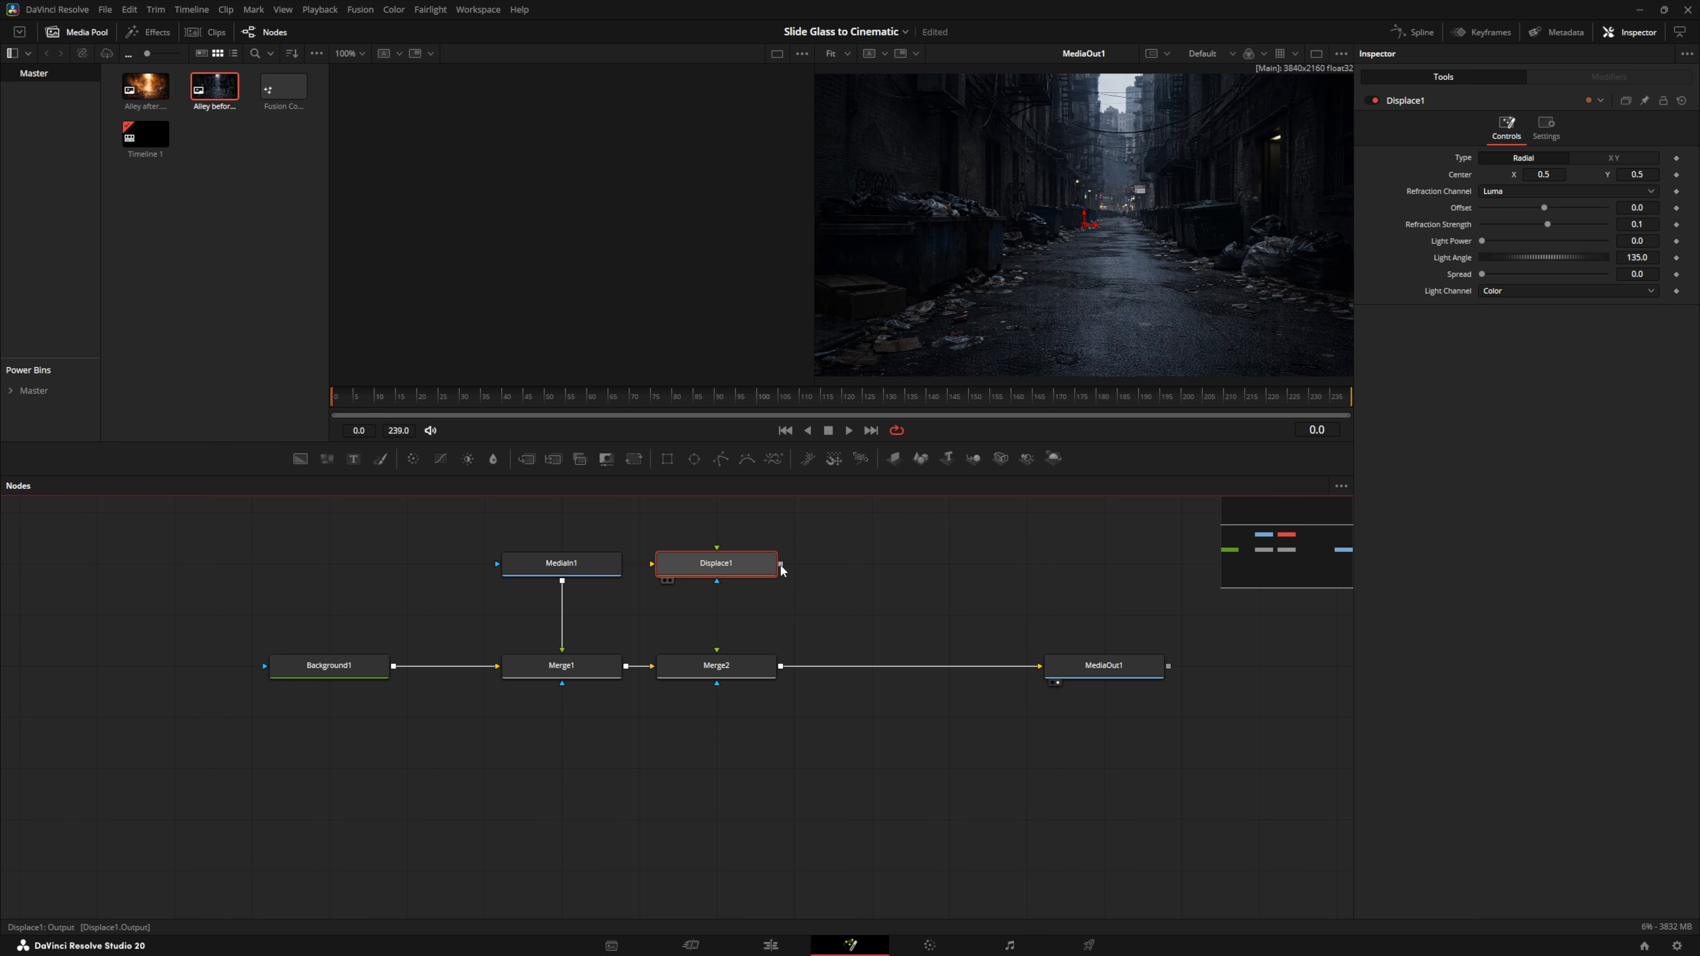
{"action": "left_click_drag", "start_coordinate": [780, 565], "coordinate": [718, 653]}
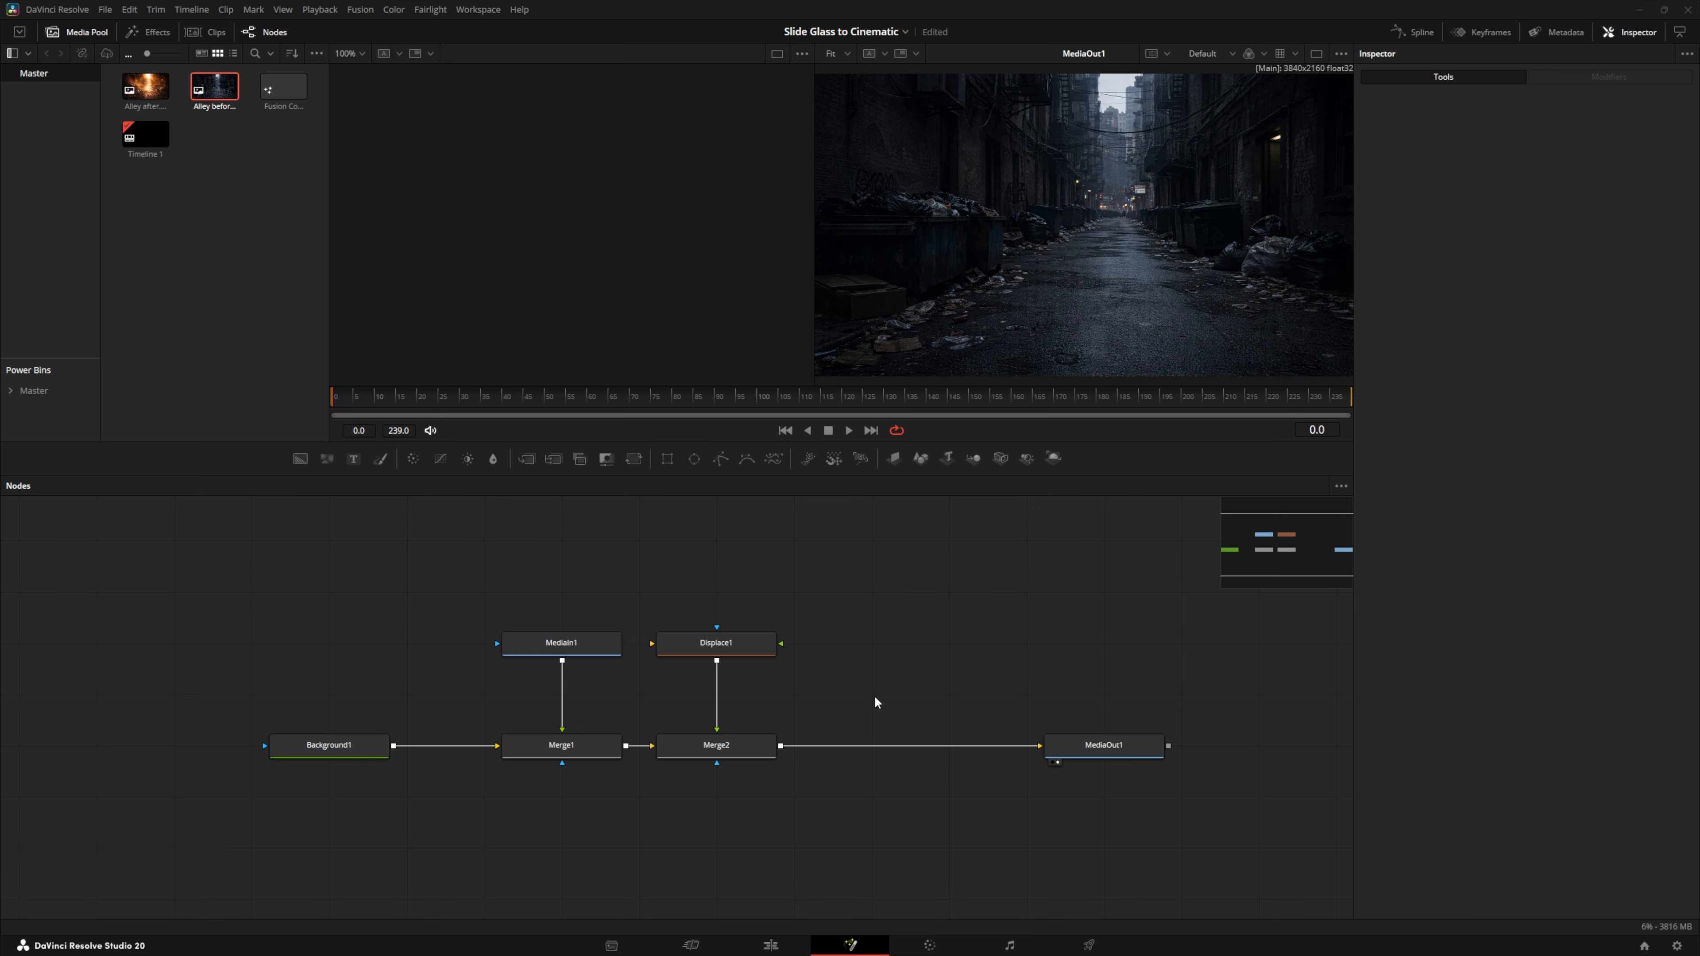
Add a Rectangle mask node and connect it to Displace1's foreground input
{"action": "left_click", "coordinate": [875, 698]}
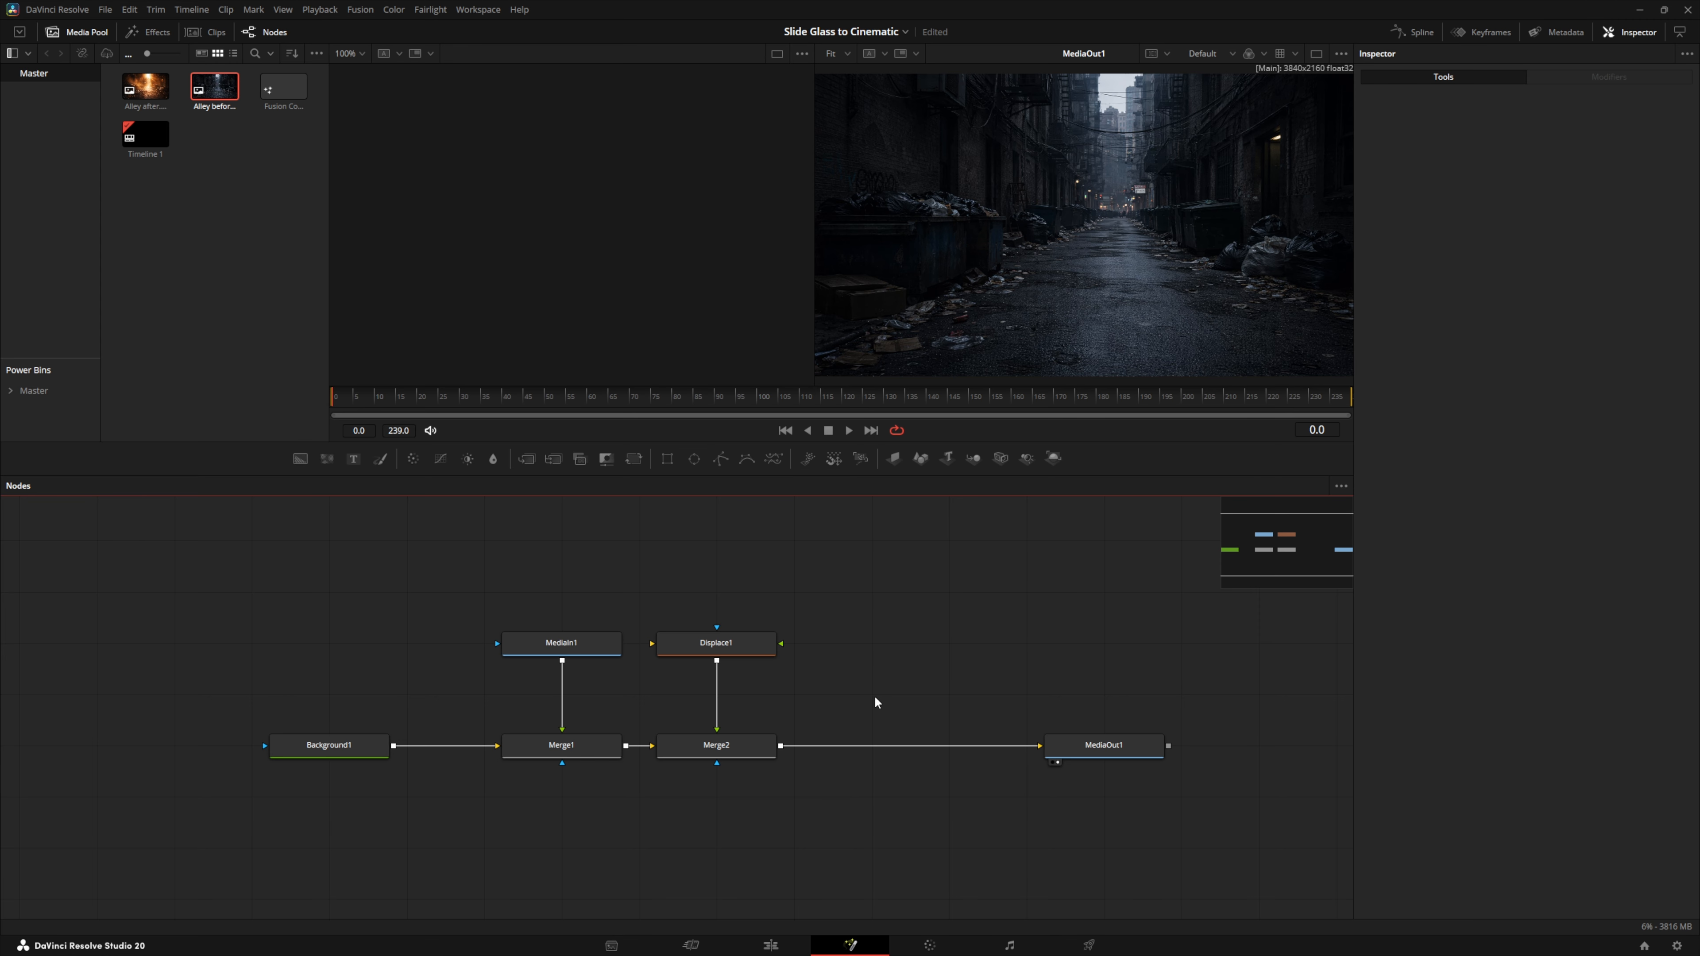
{"action": "left_click", "coordinate": [667, 459]}
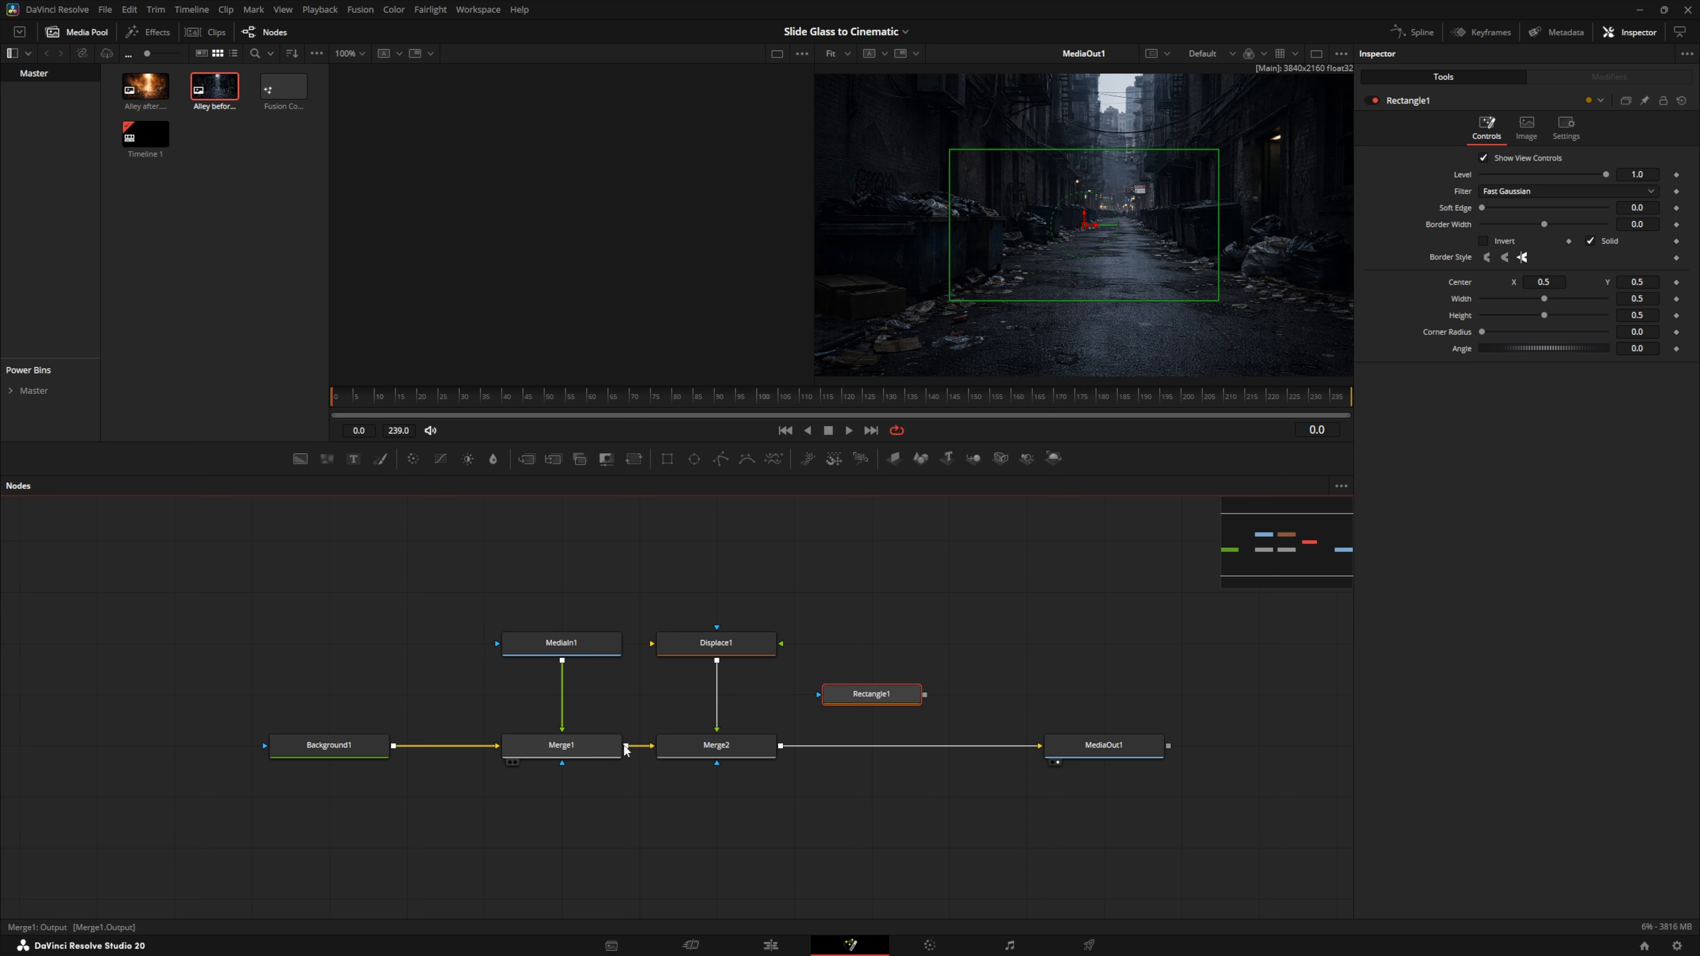
{"action": "left_click_drag", "start_coordinate": [925, 696], "coordinate": [779, 646]}
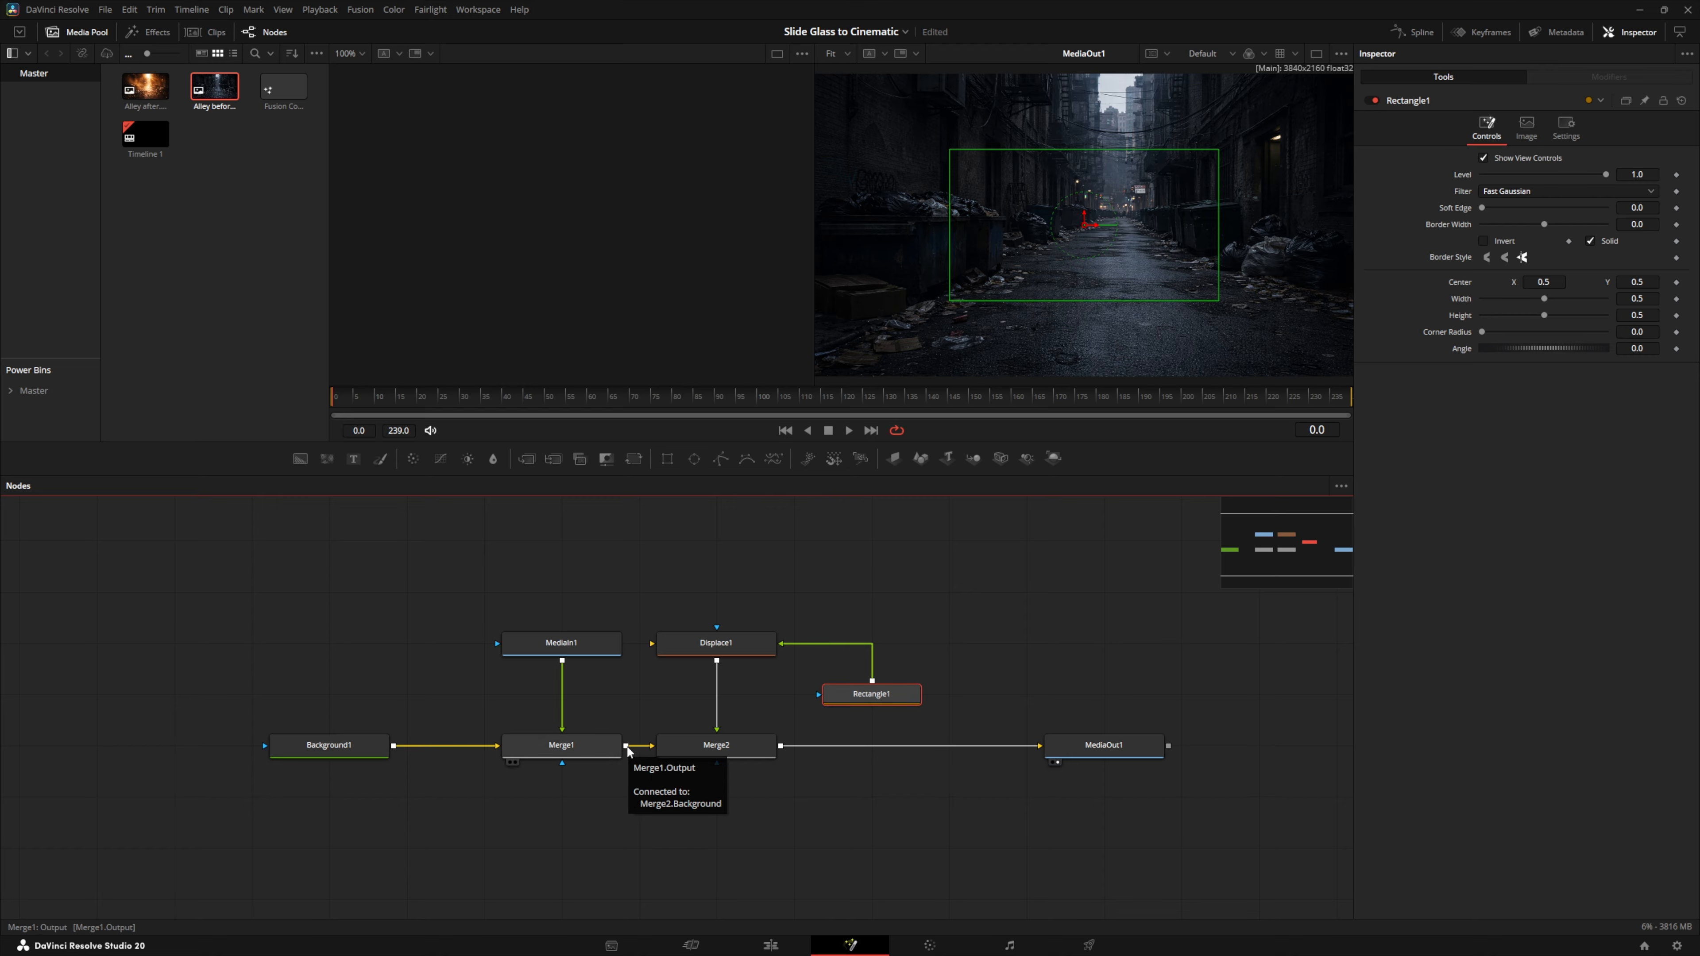
Feed Merge1's output into Displace1's main input and connect Rectangle1 to Merge2's effect mask
{"action": "left_click_drag", "start_coordinate": [627, 746], "coordinate": [650, 644]}
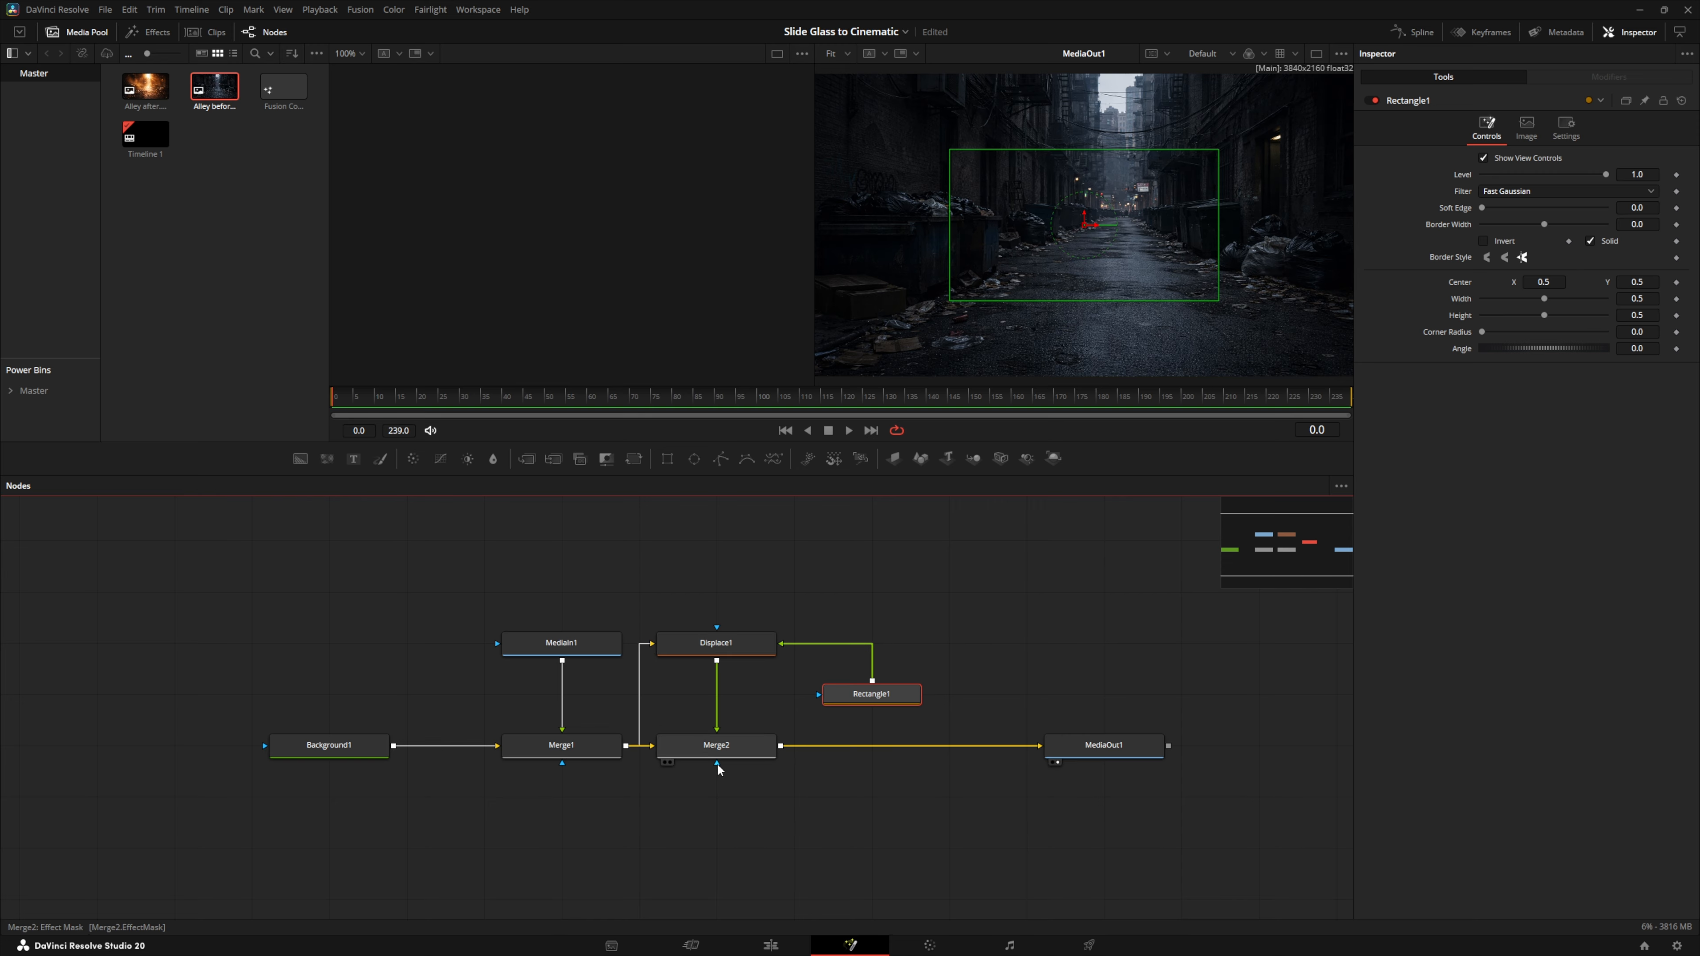
{"action": "left_click_drag", "start_coordinate": [718, 768], "coordinate": [874, 679]}
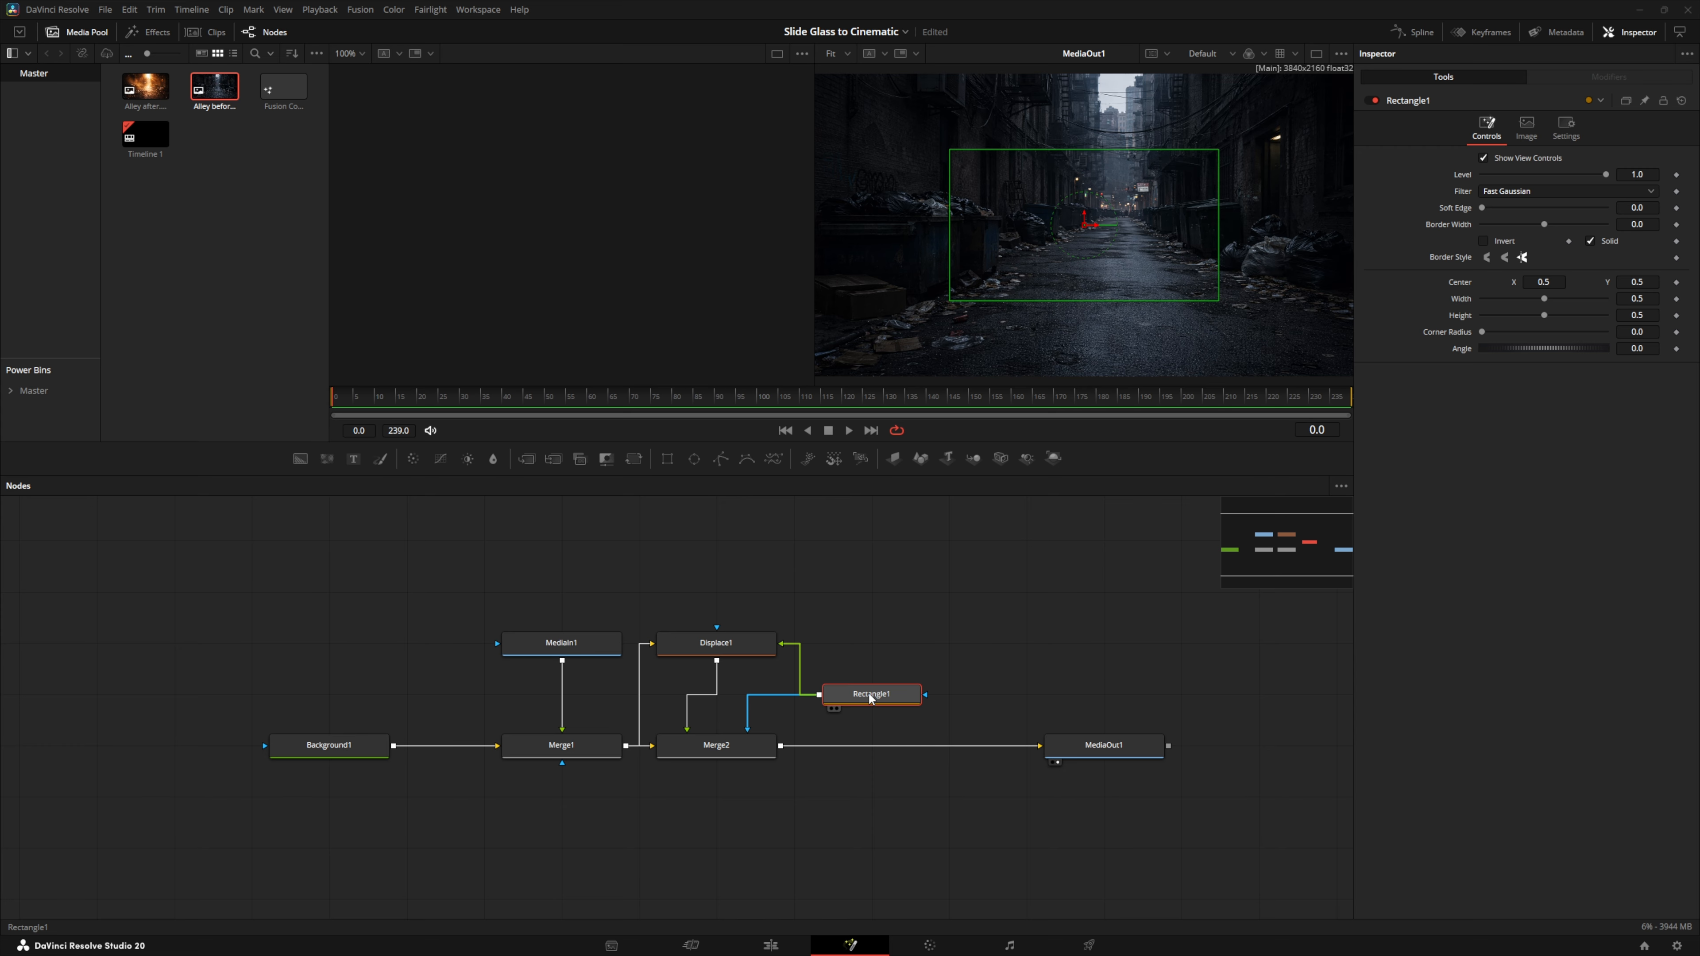
Shape Rectangle1 with a corner radius of 1.0, a width of 0.5 and a height of 0.3
{"action": "left_click_drag", "start_coordinate": [1482, 331], "coordinate": [1620, 333]}
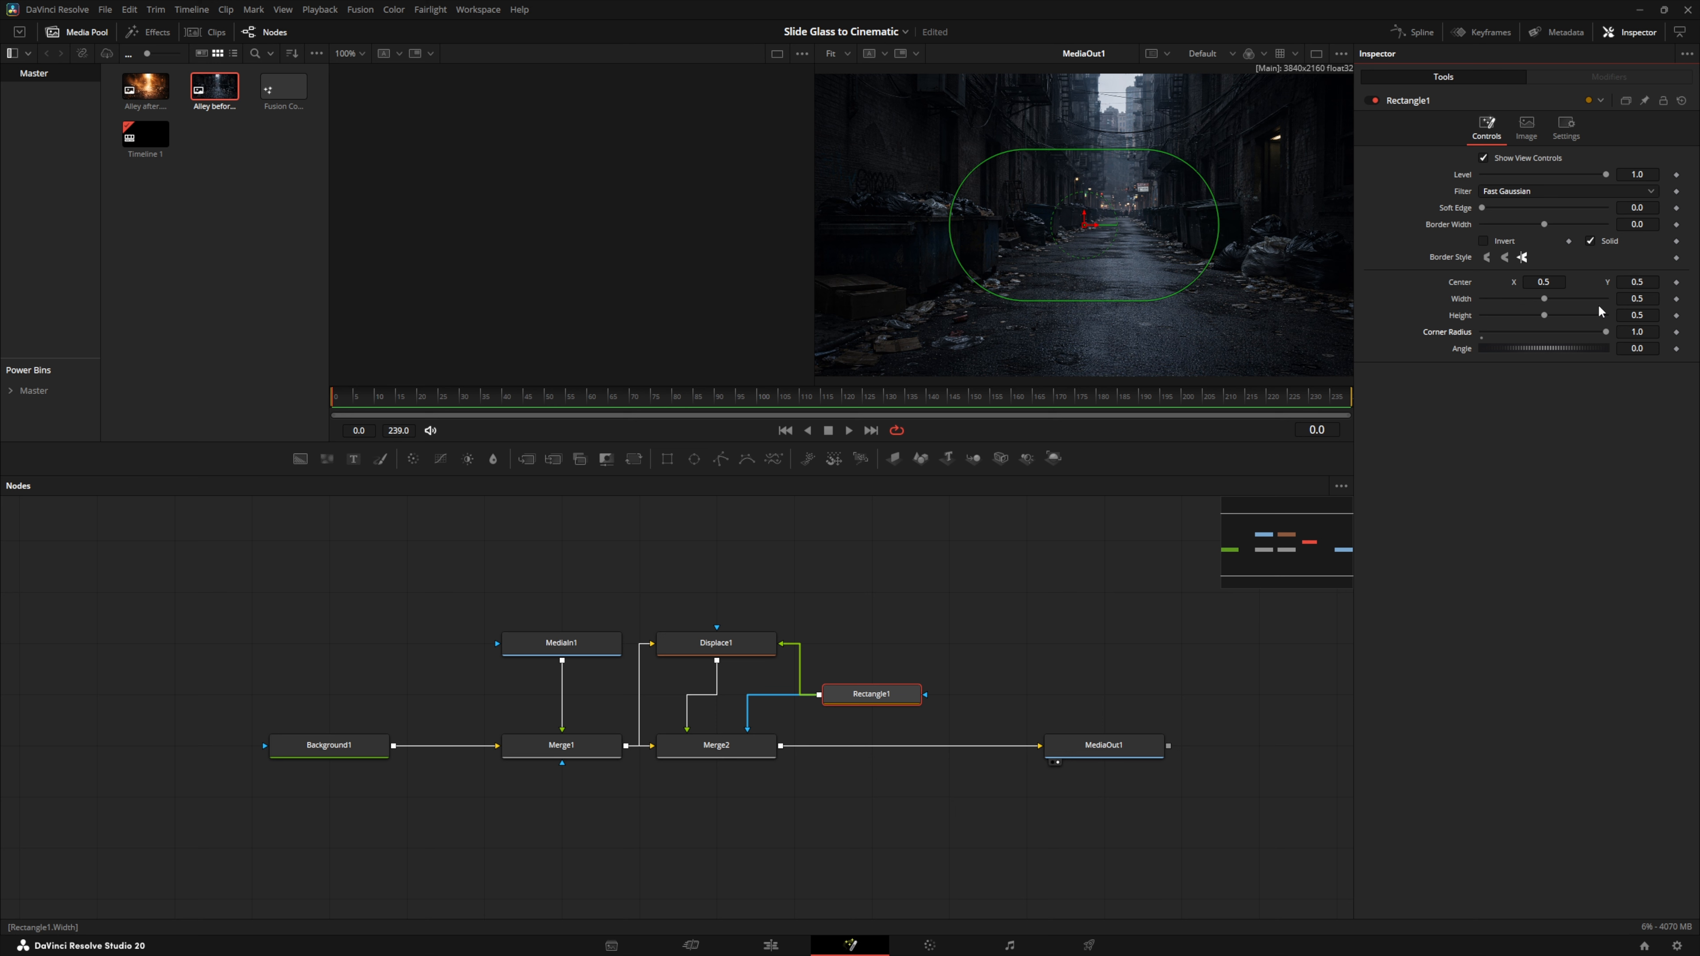
{"action": "double_click", "coordinate": [1653, 299]}
{"action": "type", "text": "0.4"}
{"action": "key", "text": "Return"}
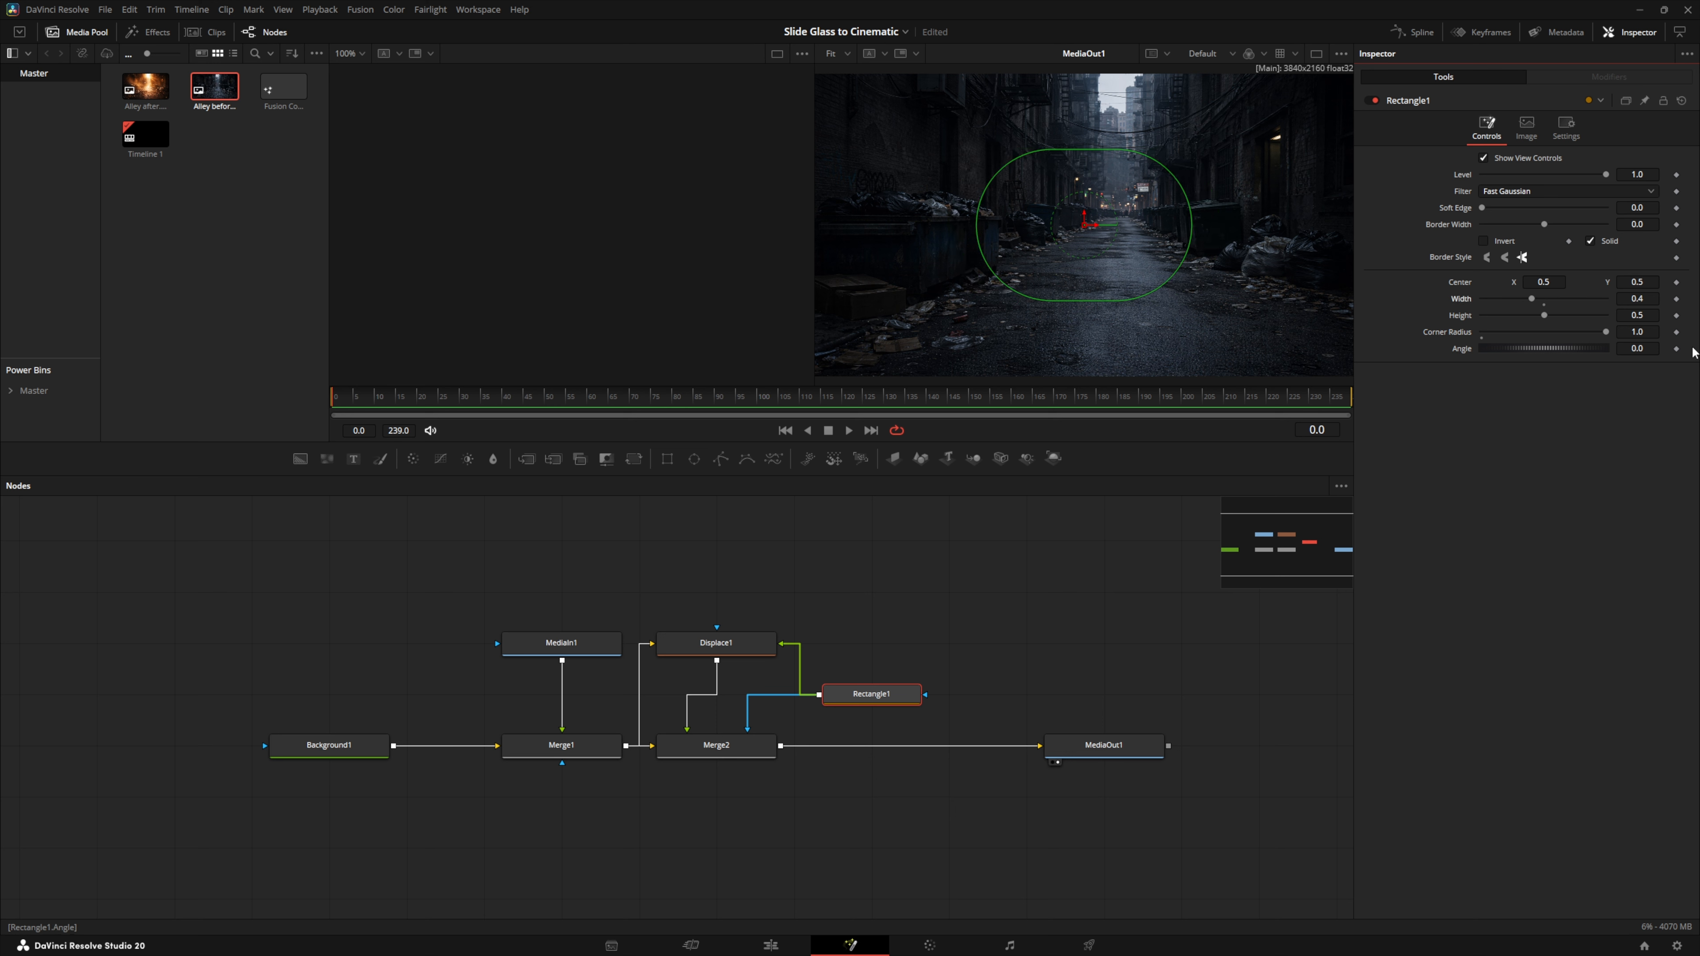
{"action": "left_click_drag", "start_coordinate": [1657, 316], "coordinate": [1620, 316]}
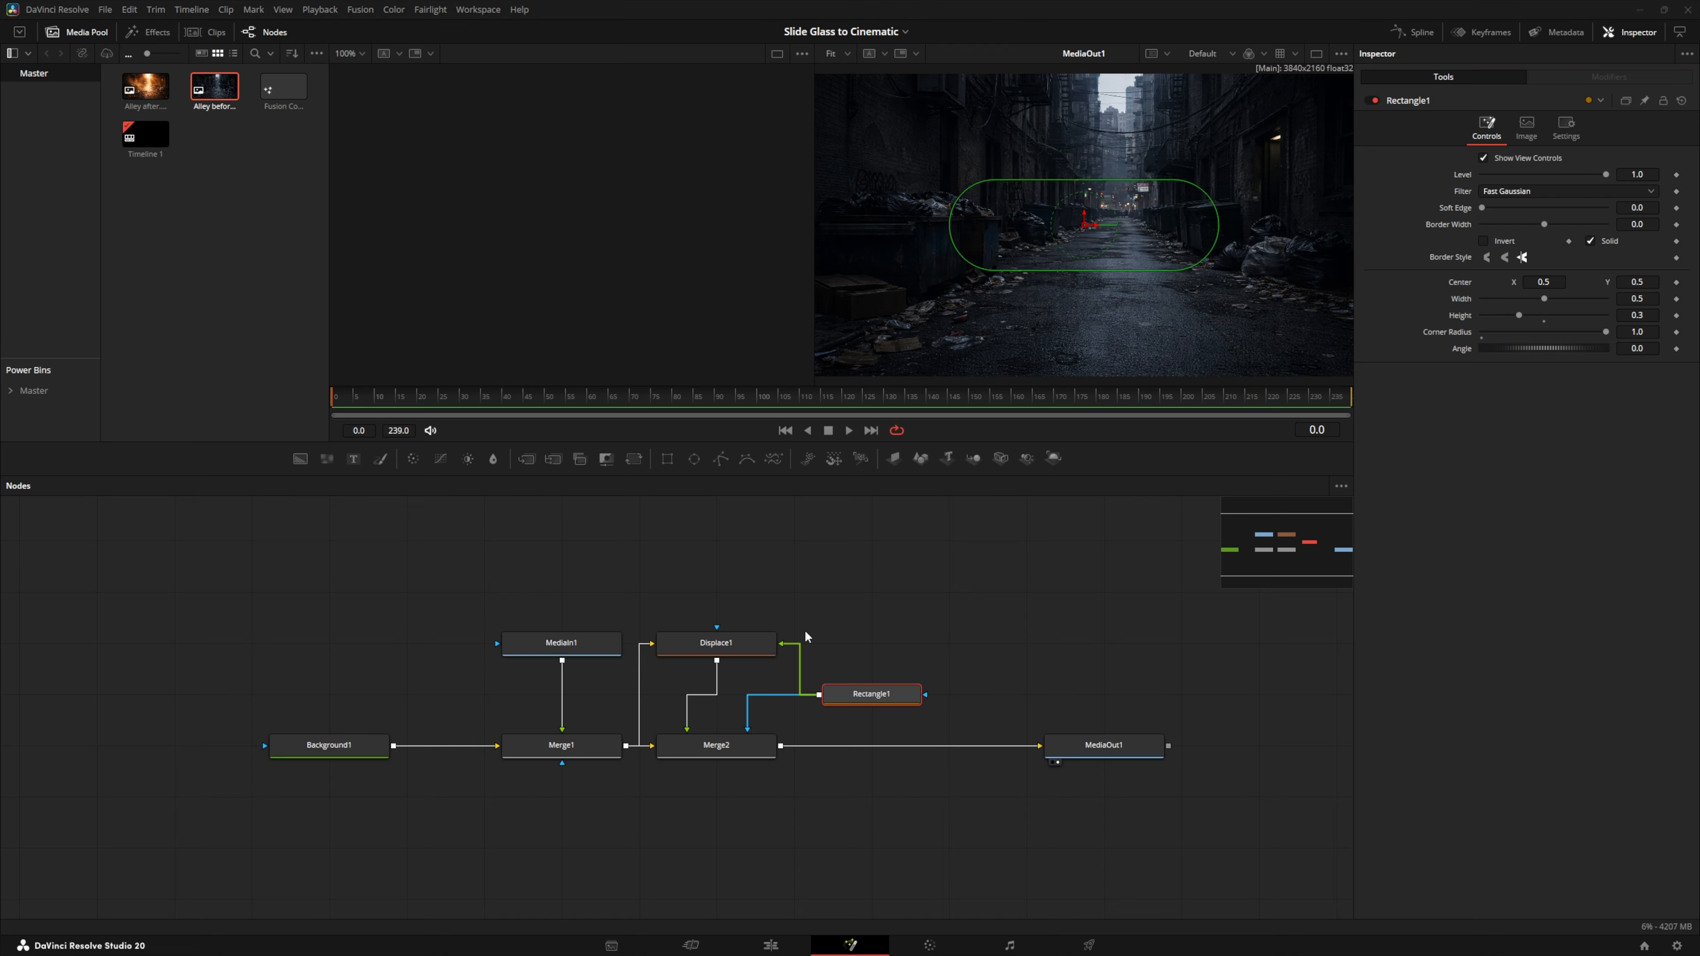
Set Displace1's offset to -1 and its refraction strength to -4
{"action": "left_click", "coordinate": [720, 646]}
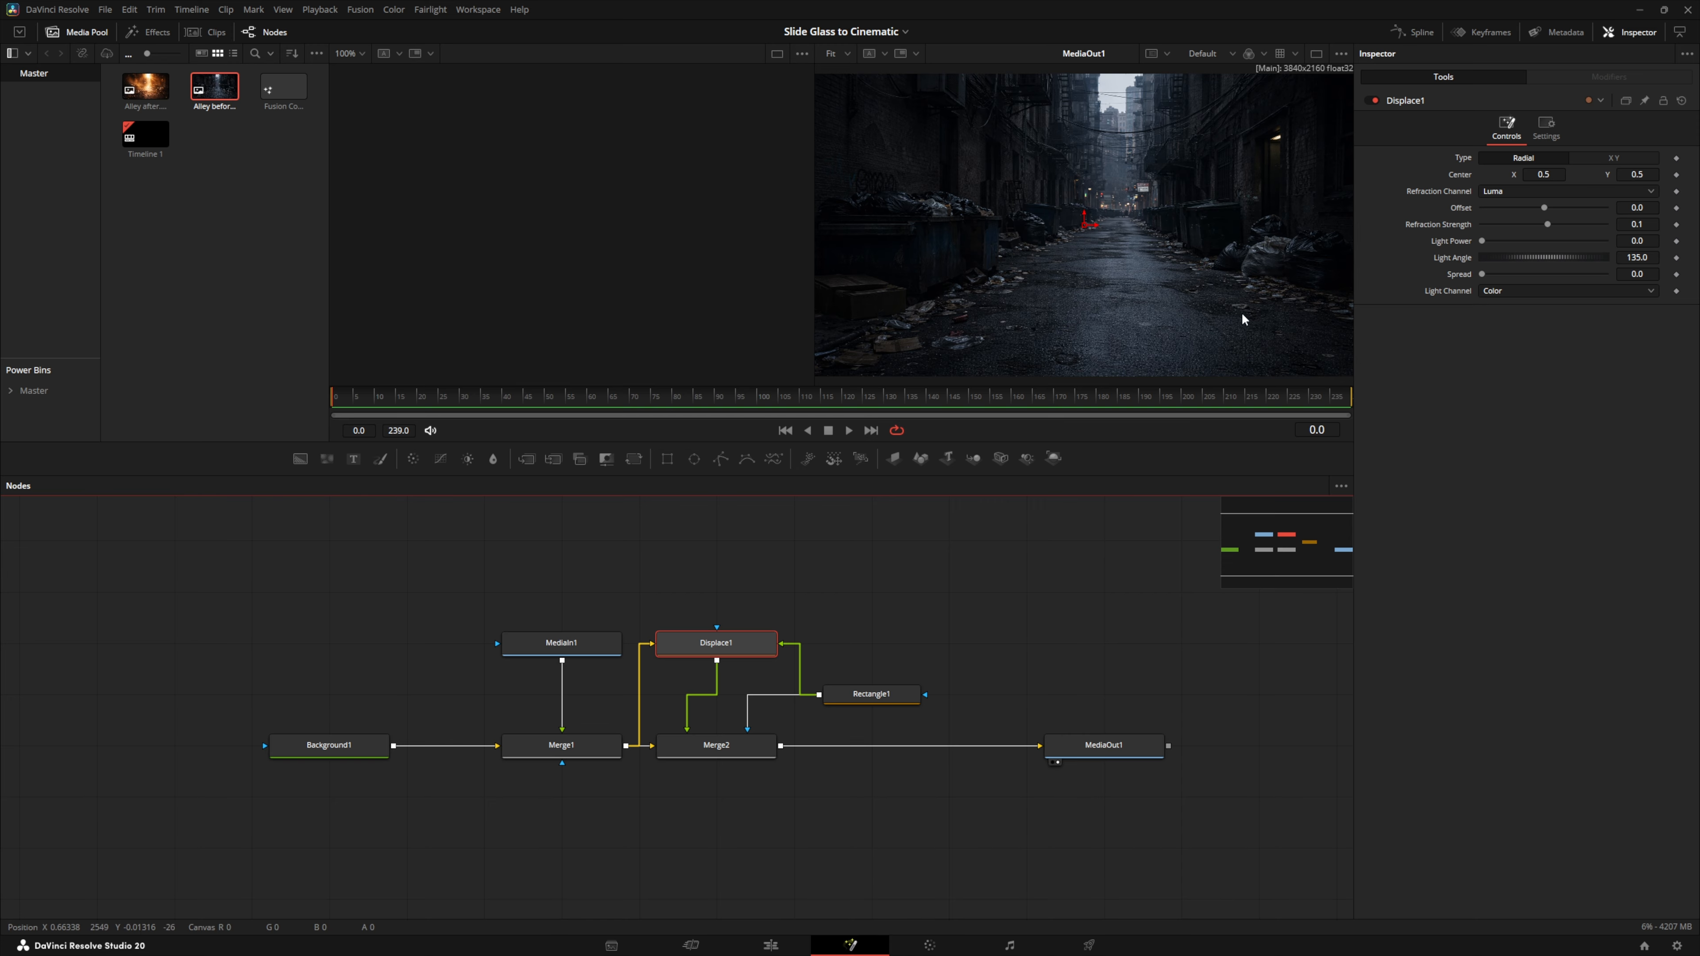
{"action": "left_click_drag", "start_coordinate": [1544, 209], "coordinate": [1473, 213]}
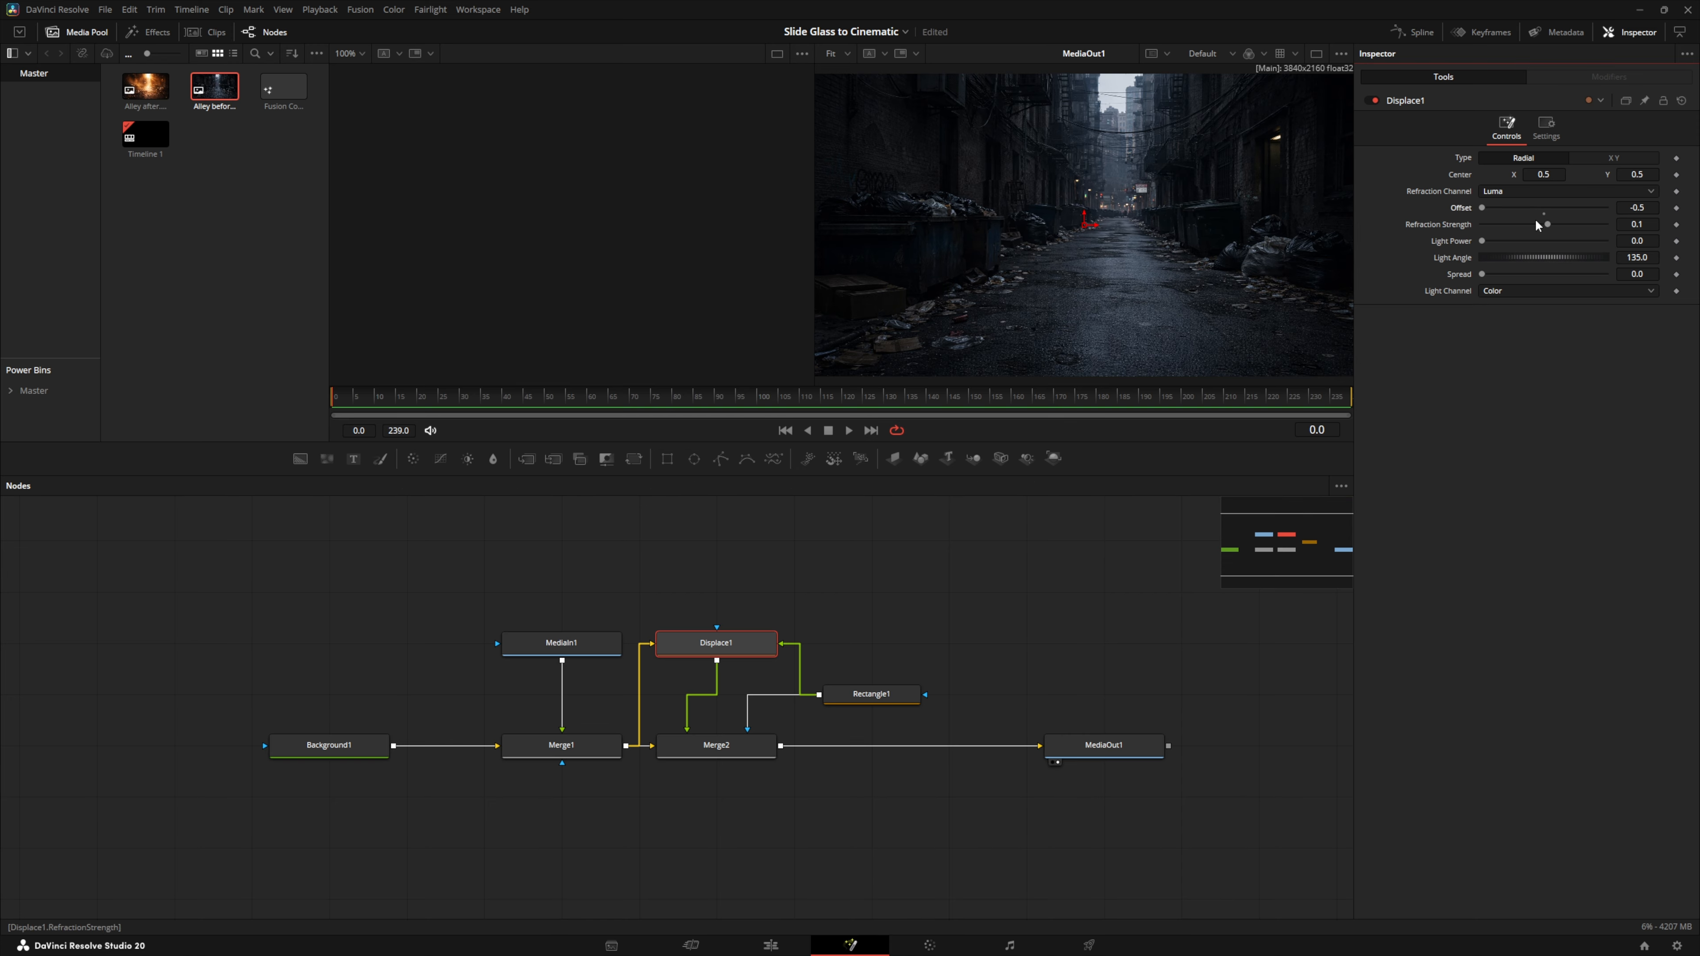
{"action": "left_click", "coordinate": [1648, 206]}
{"action": "type", "text": "-1"}
{"action": "key", "text": "Tab"}
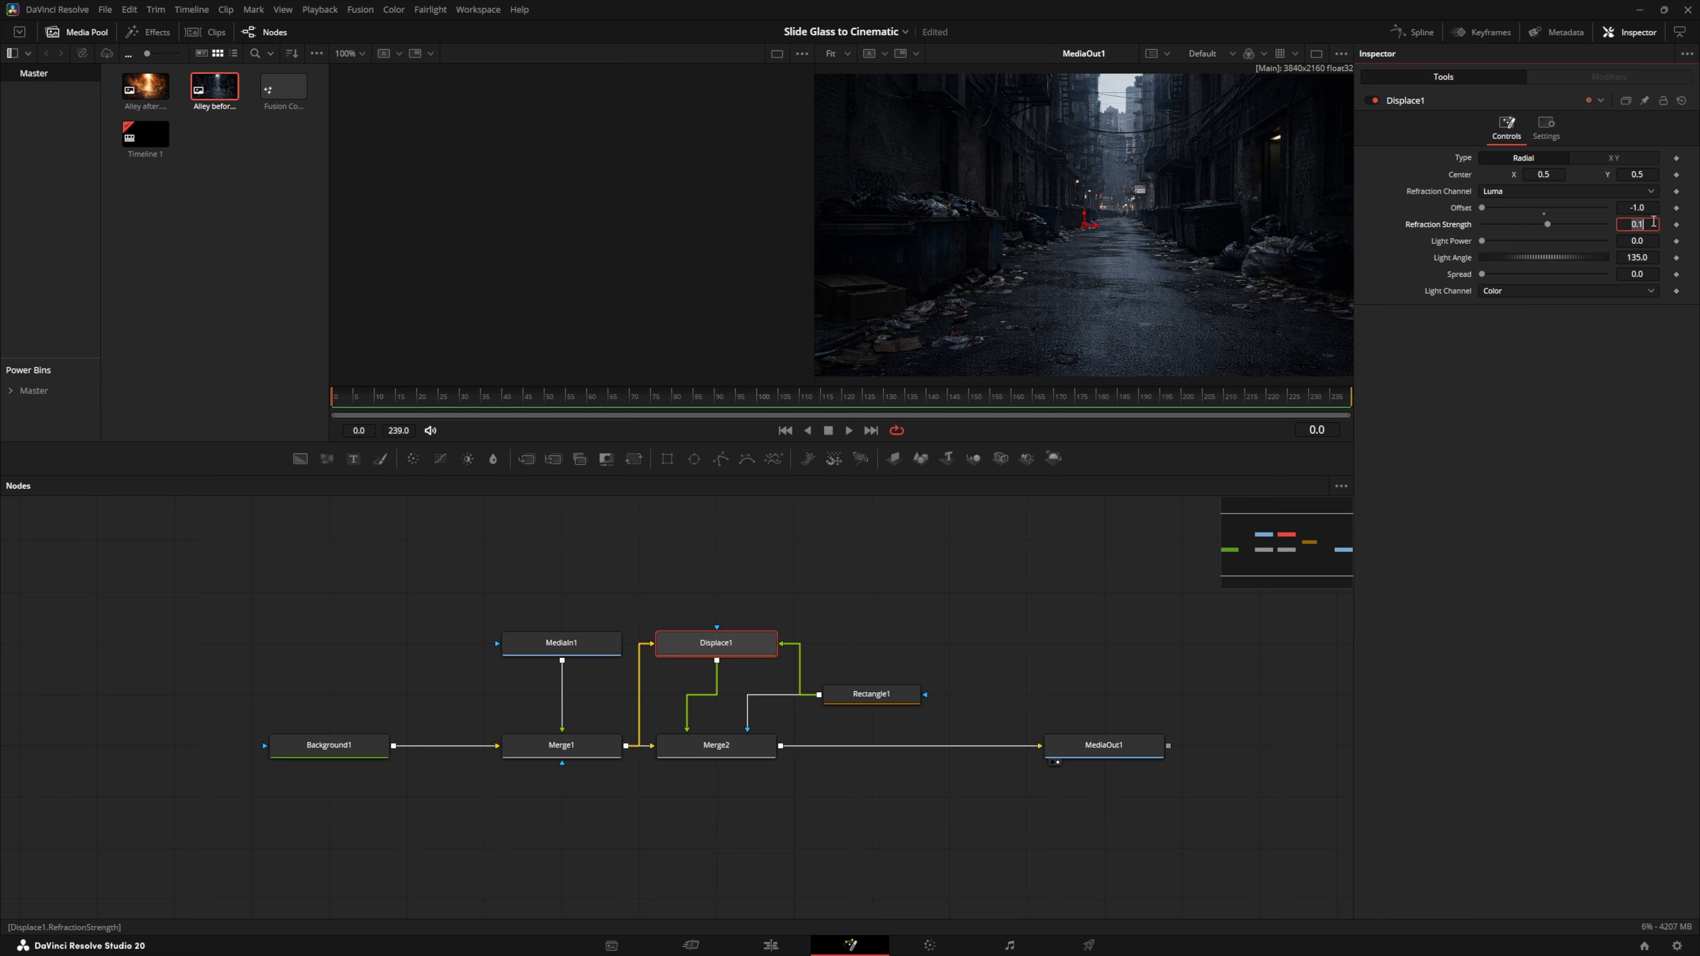
{"action": "type", "text": "-4"}
{"action": "key", "text": "Tab"}
Set Displace1's spread to 3.0, light power to 6.0 and light angle to 75
{"action": "left_click_drag", "start_coordinate": [1486, 273], "coordinate": [1633, 272]}
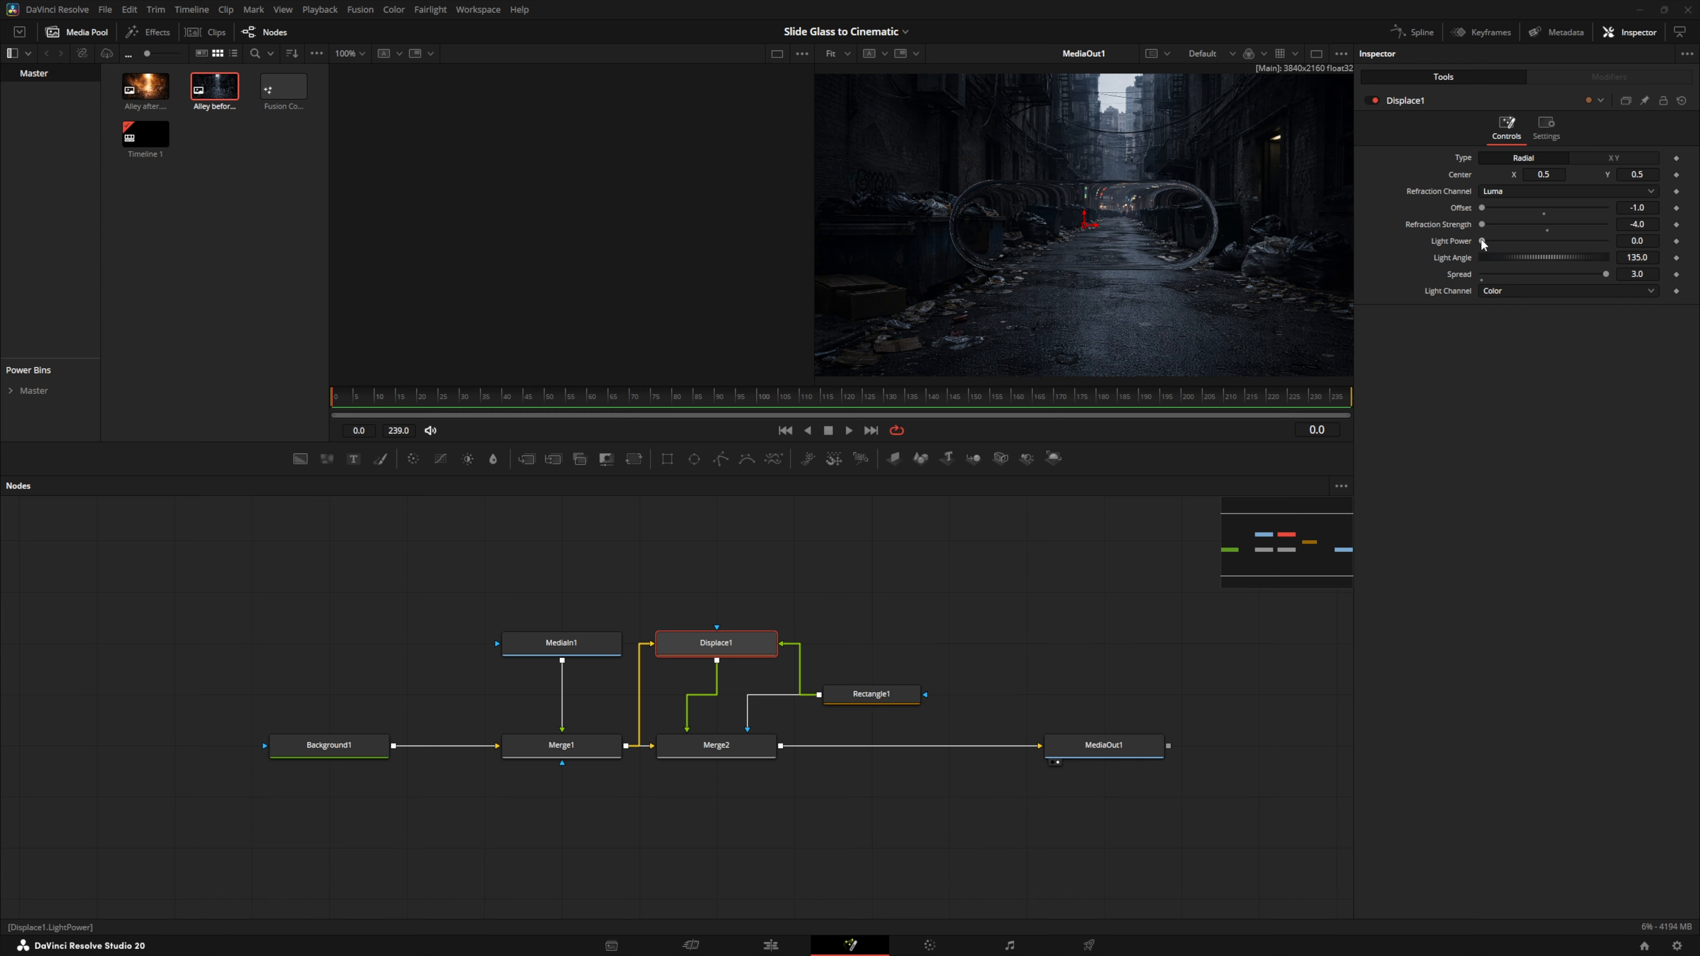
{"action": "left_click_drag", "start_coordinate": [1483, 243], "coordinate": [1607, 248]}
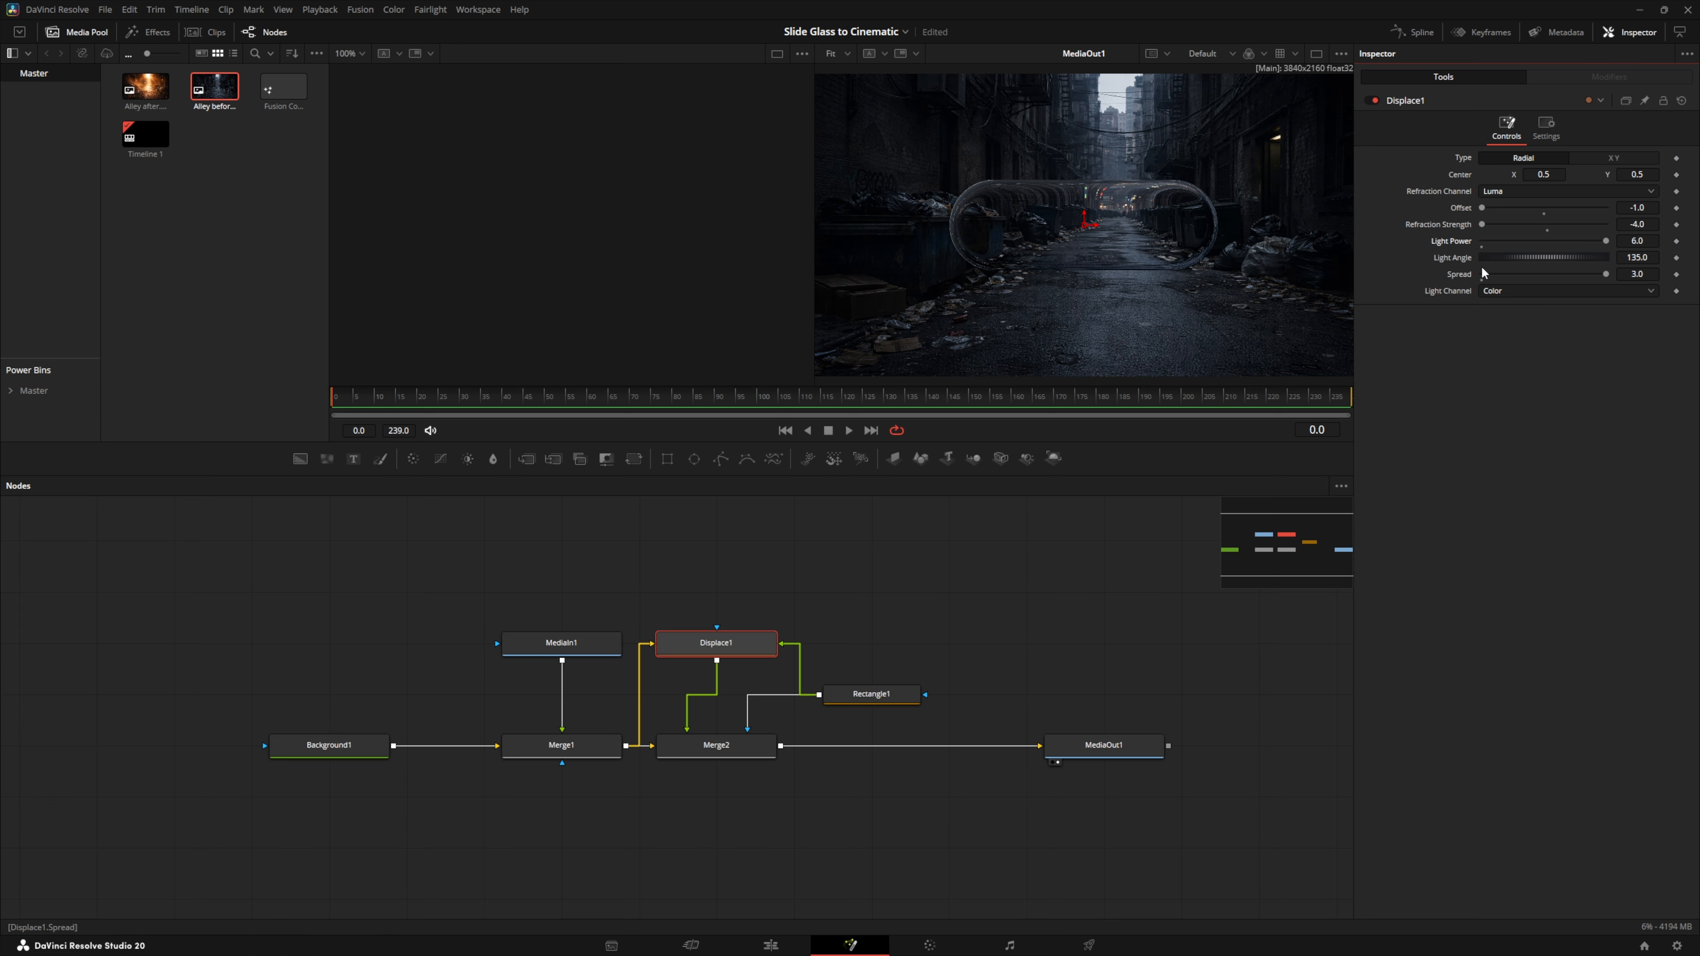
{"action": "mouse_move", "coordinate": [1497, 258]}
{"action": "left_mouse_down"}
{"action": "mouse_move", "coordinate": [1532, 256]}
{"action": "mouse_move", "coordinate": [1476, 258]}
{"action": "mouse_move", "coordinate": [1547, 259]}
{"action": "mouse_move", "coordinate": [1492, 258]}
{"action": "left_mouse_up"}
{"action": "left_click", "coordinate": [1649, 258]}
{"action": "type", "text": "75"}
{"action": "key", "text": "Tab"}
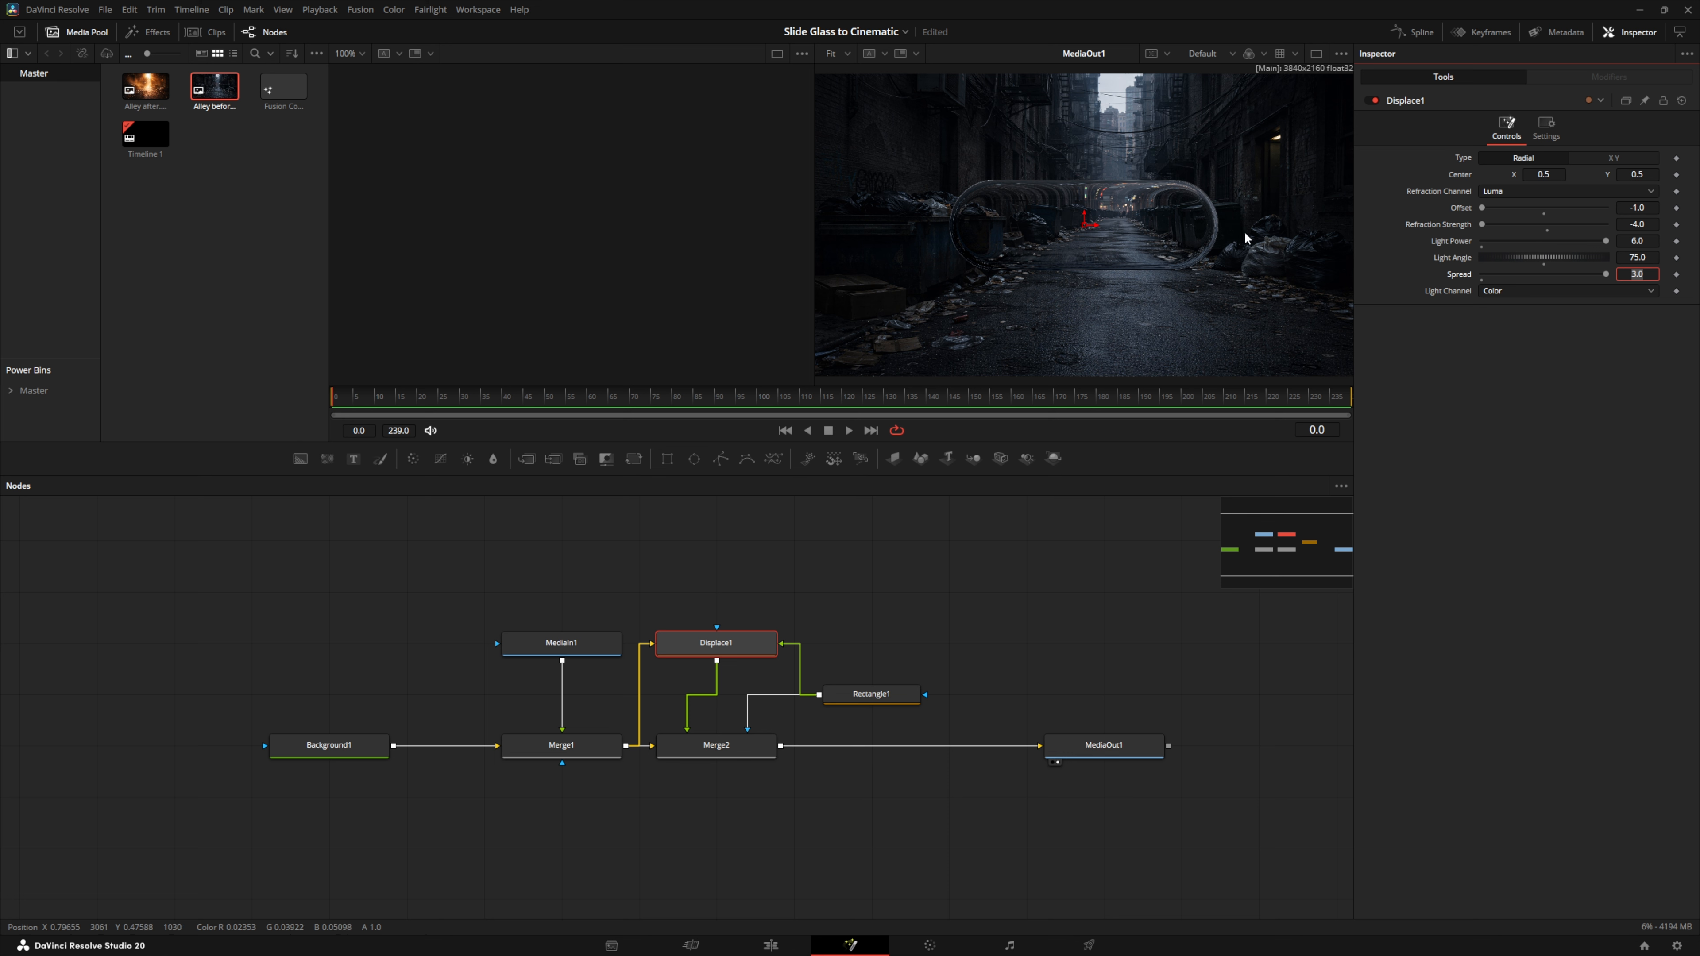
Set Rectangle1's width to 1/6 and keyframe it at frame 0
{"action": "left_click", "coordinate": [863, 694]}
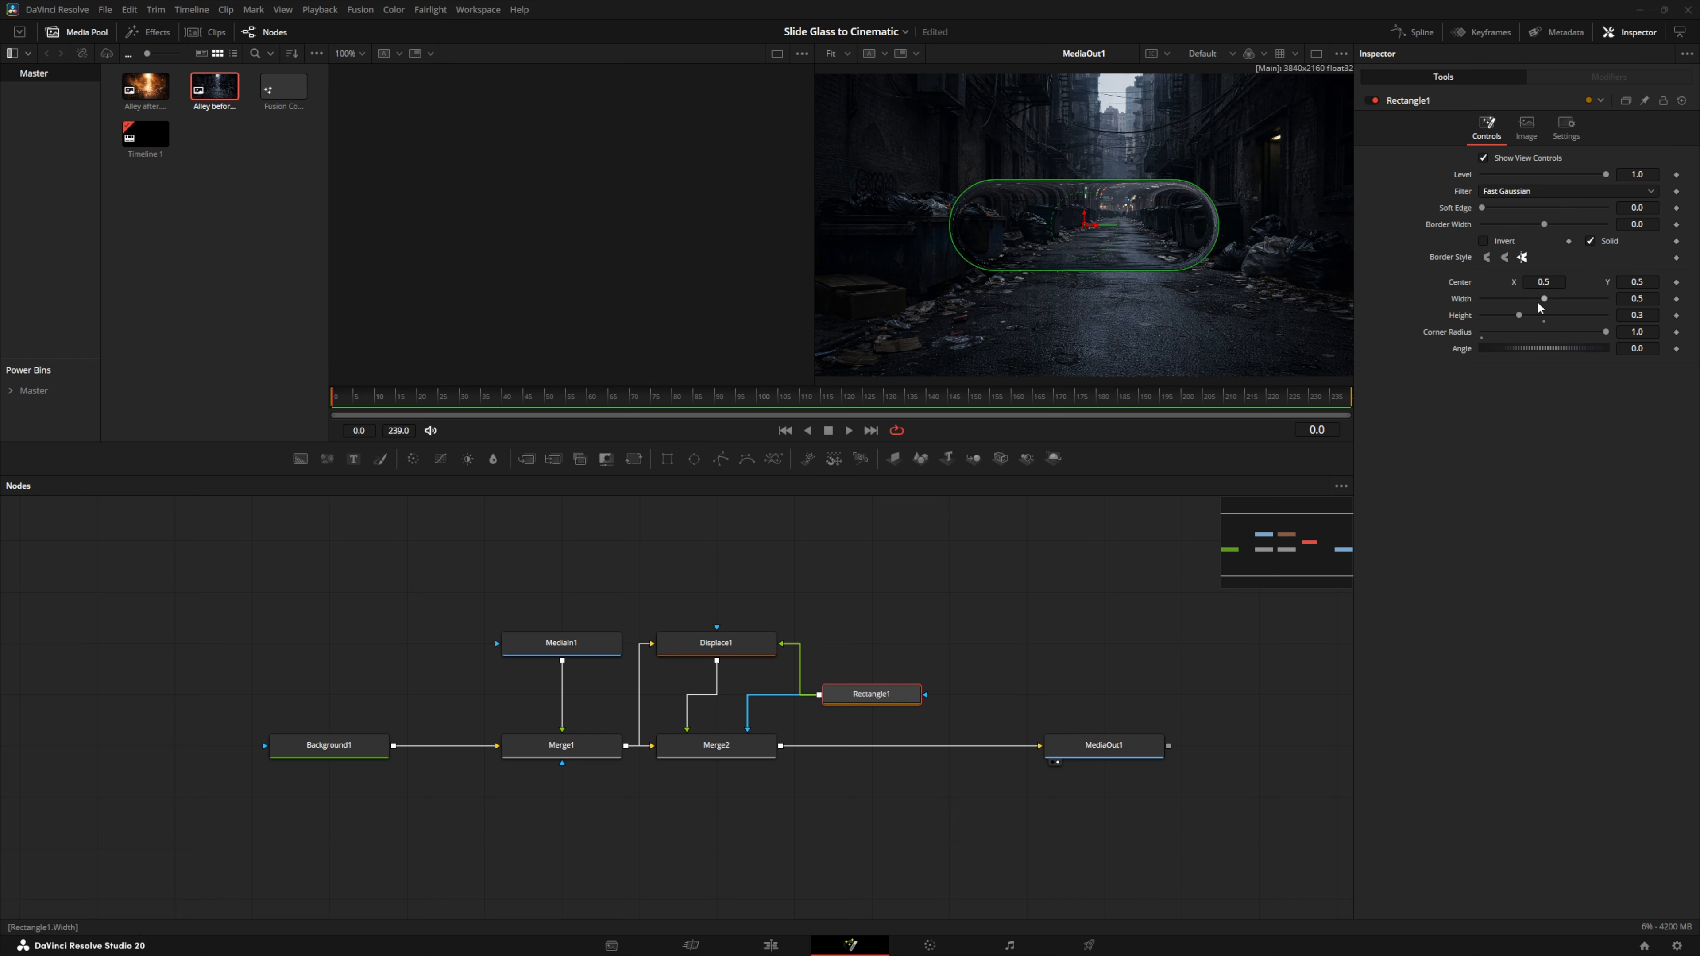
{"action": "left_click_drag", "start_coordinate": [1545, 298], "coordinate": [1527, 297]}
{"action": "left_click", "coordinate": [1646, 298]}
{"action": "type", "text": "1"}
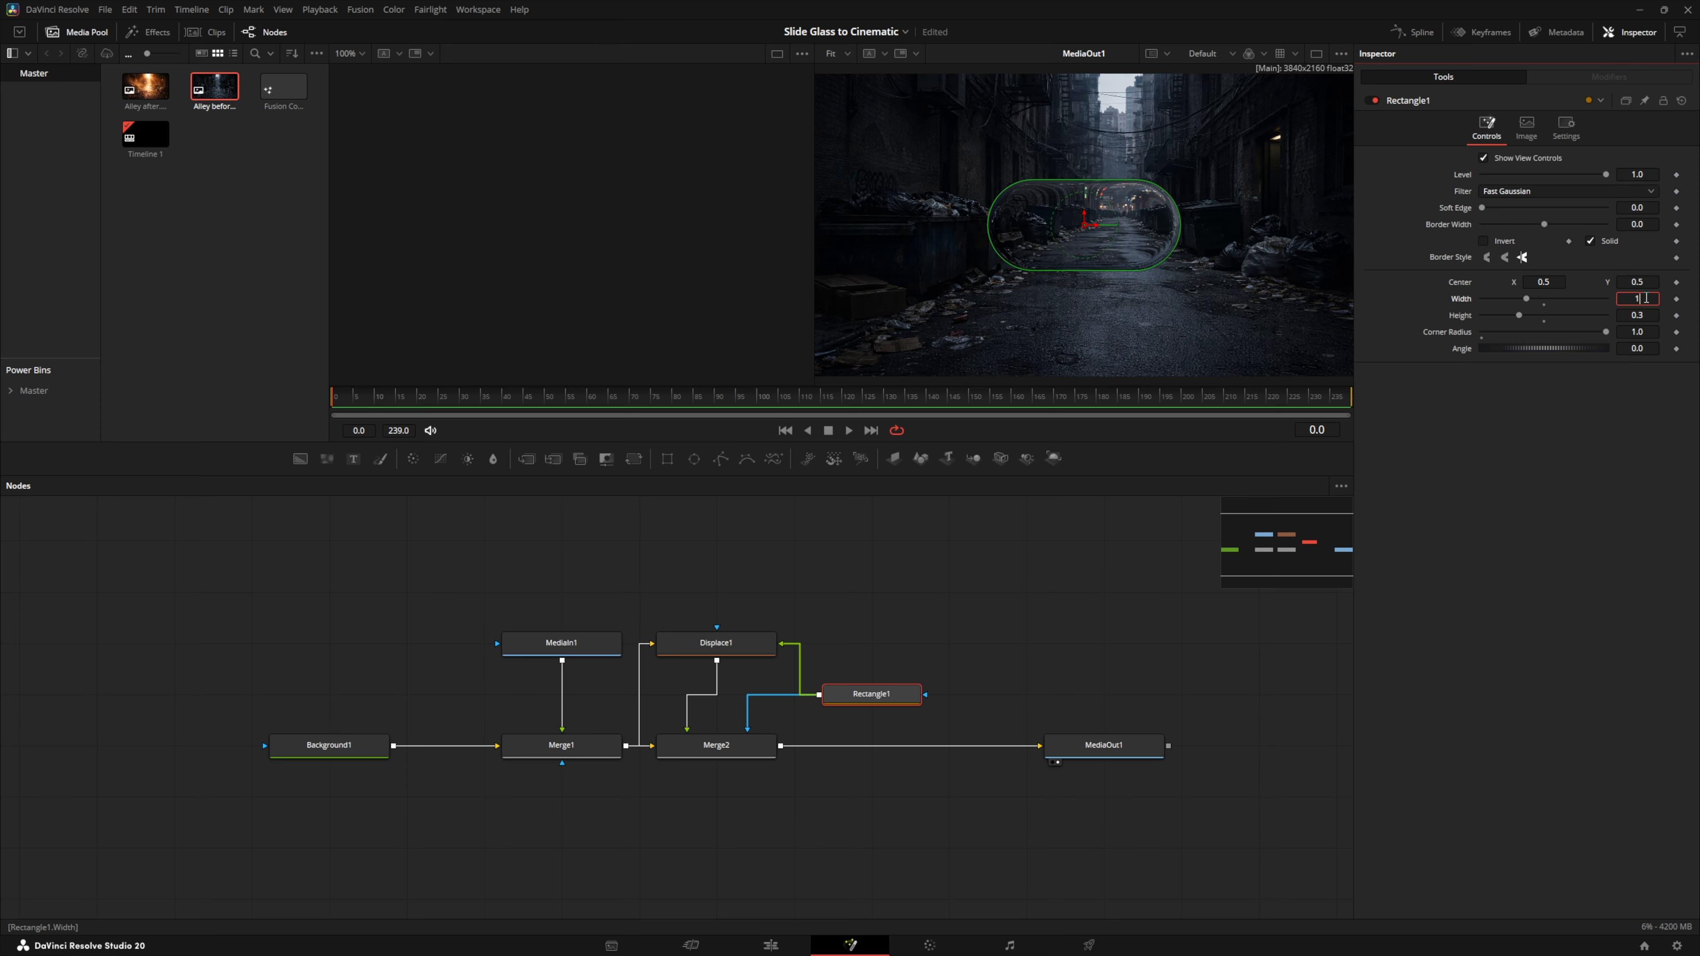
{"action": "type", "text": "/6"}
{"action": "key", "text": "Tab"}
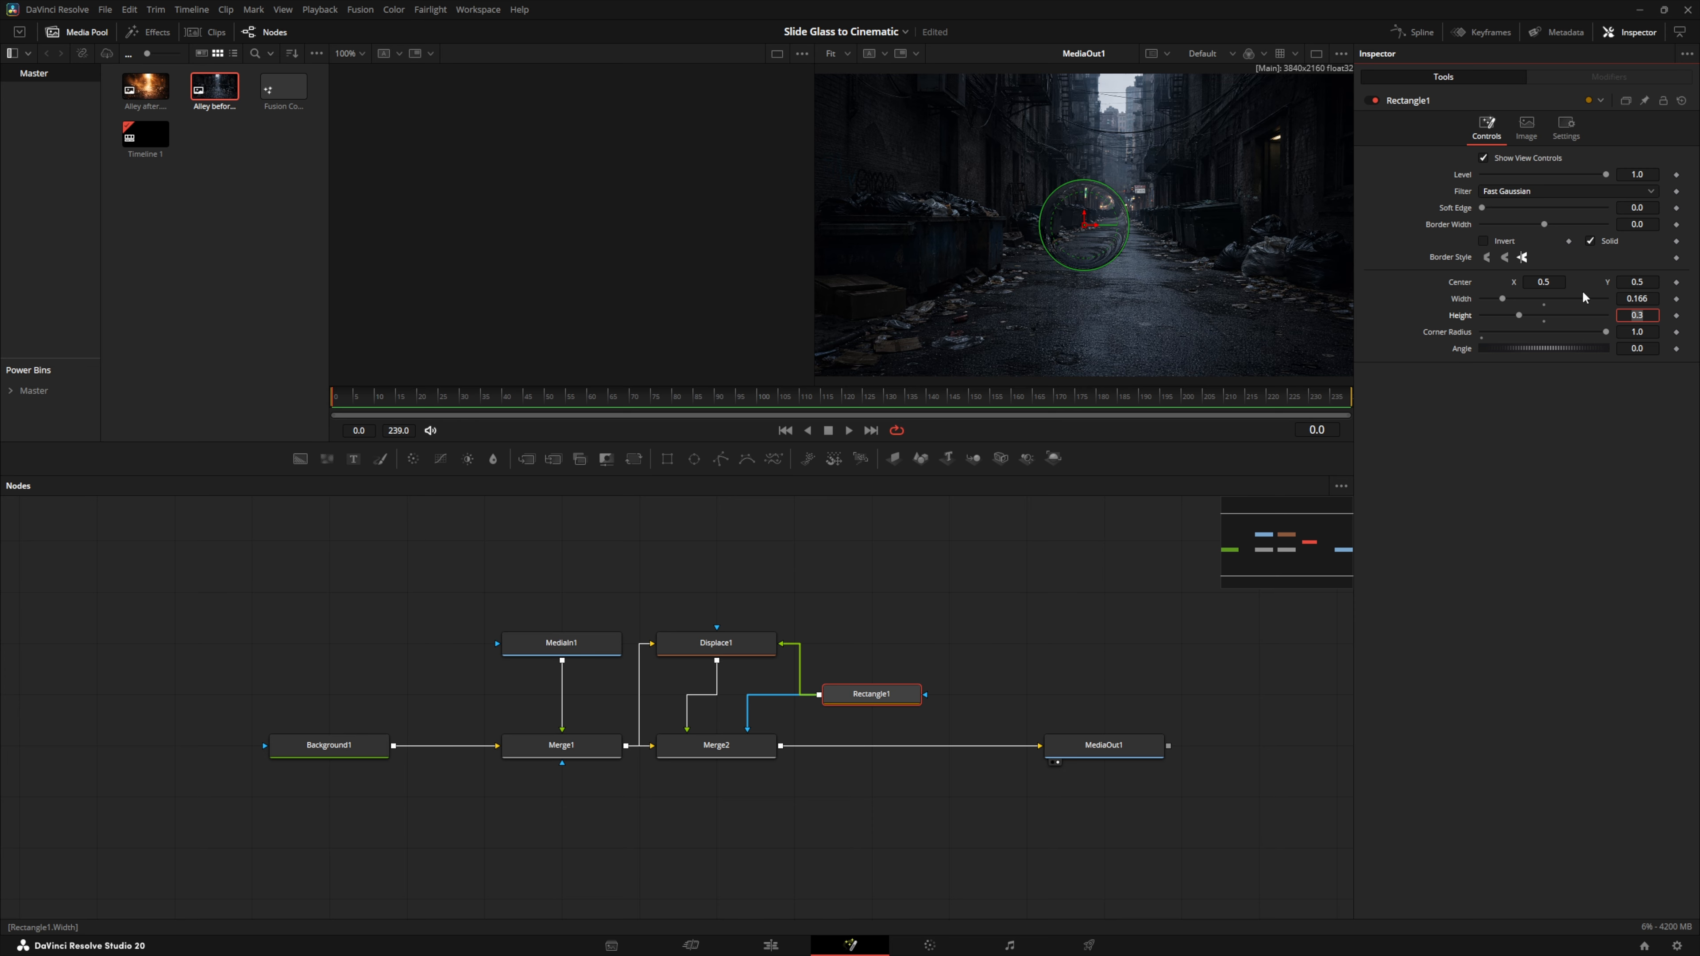
{"action": "left_click", "coordinate": [1677, 300]}
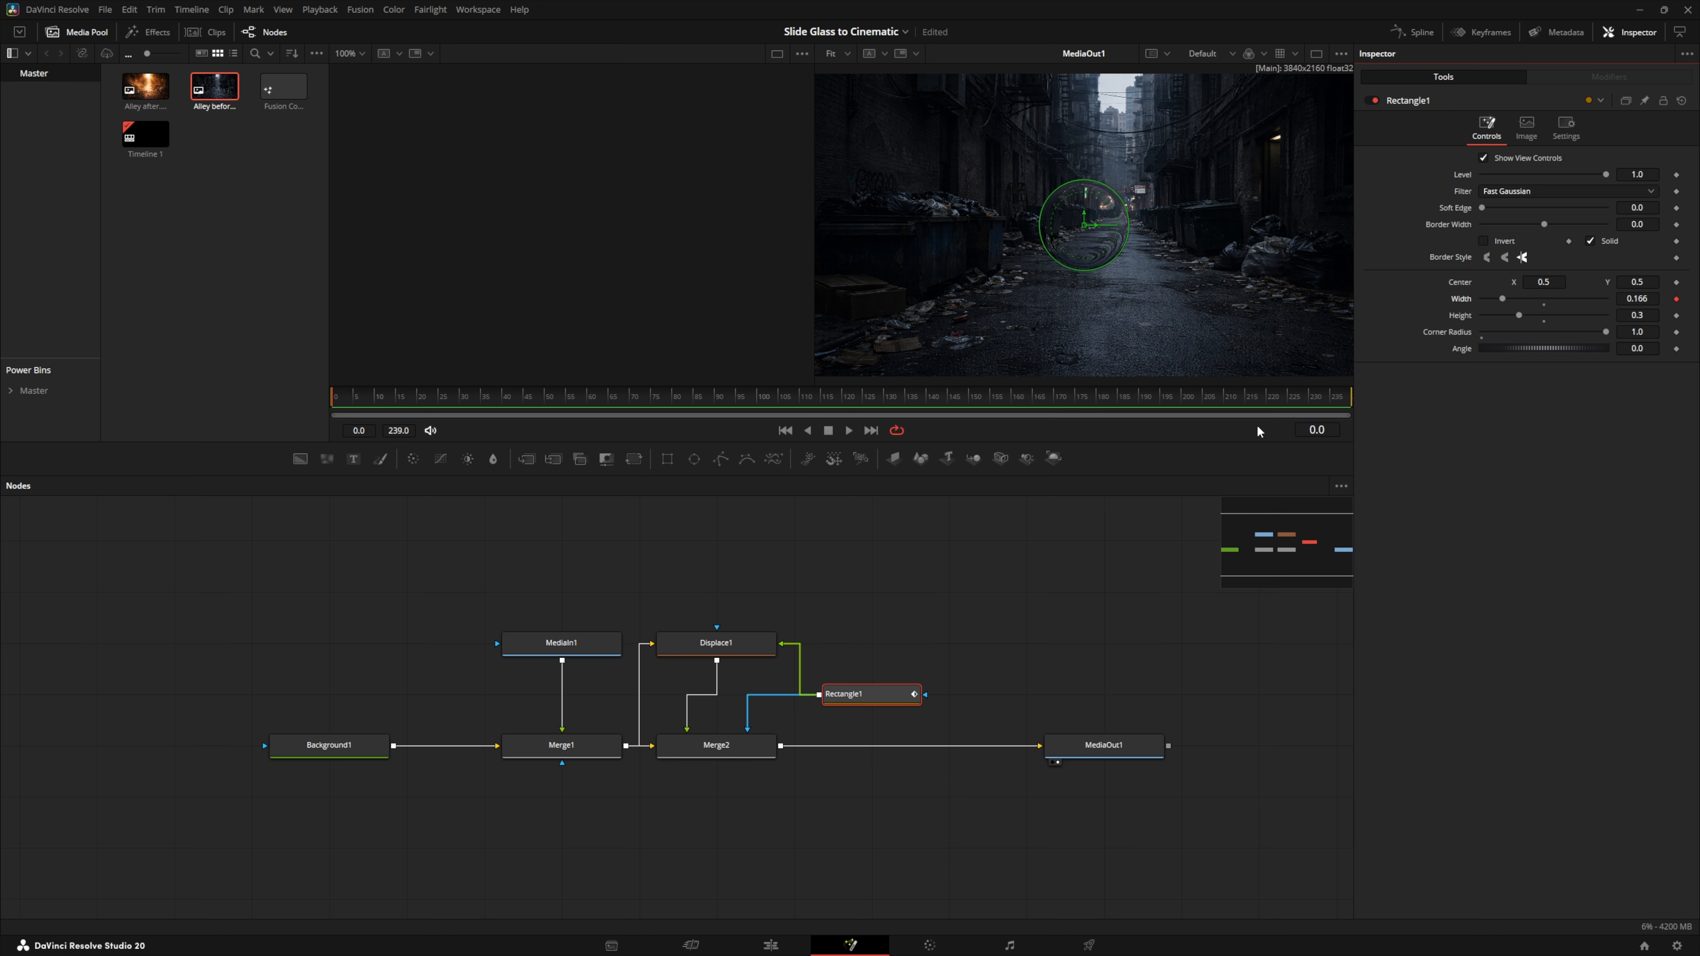
Go to frame 10 and keyframe Rectangle1's width at 0.6
{"action": "left_click", "coordinate": [1317, 430]}
{"action": "type", "text": "10"}
{"action": "key", "text": "Return"}
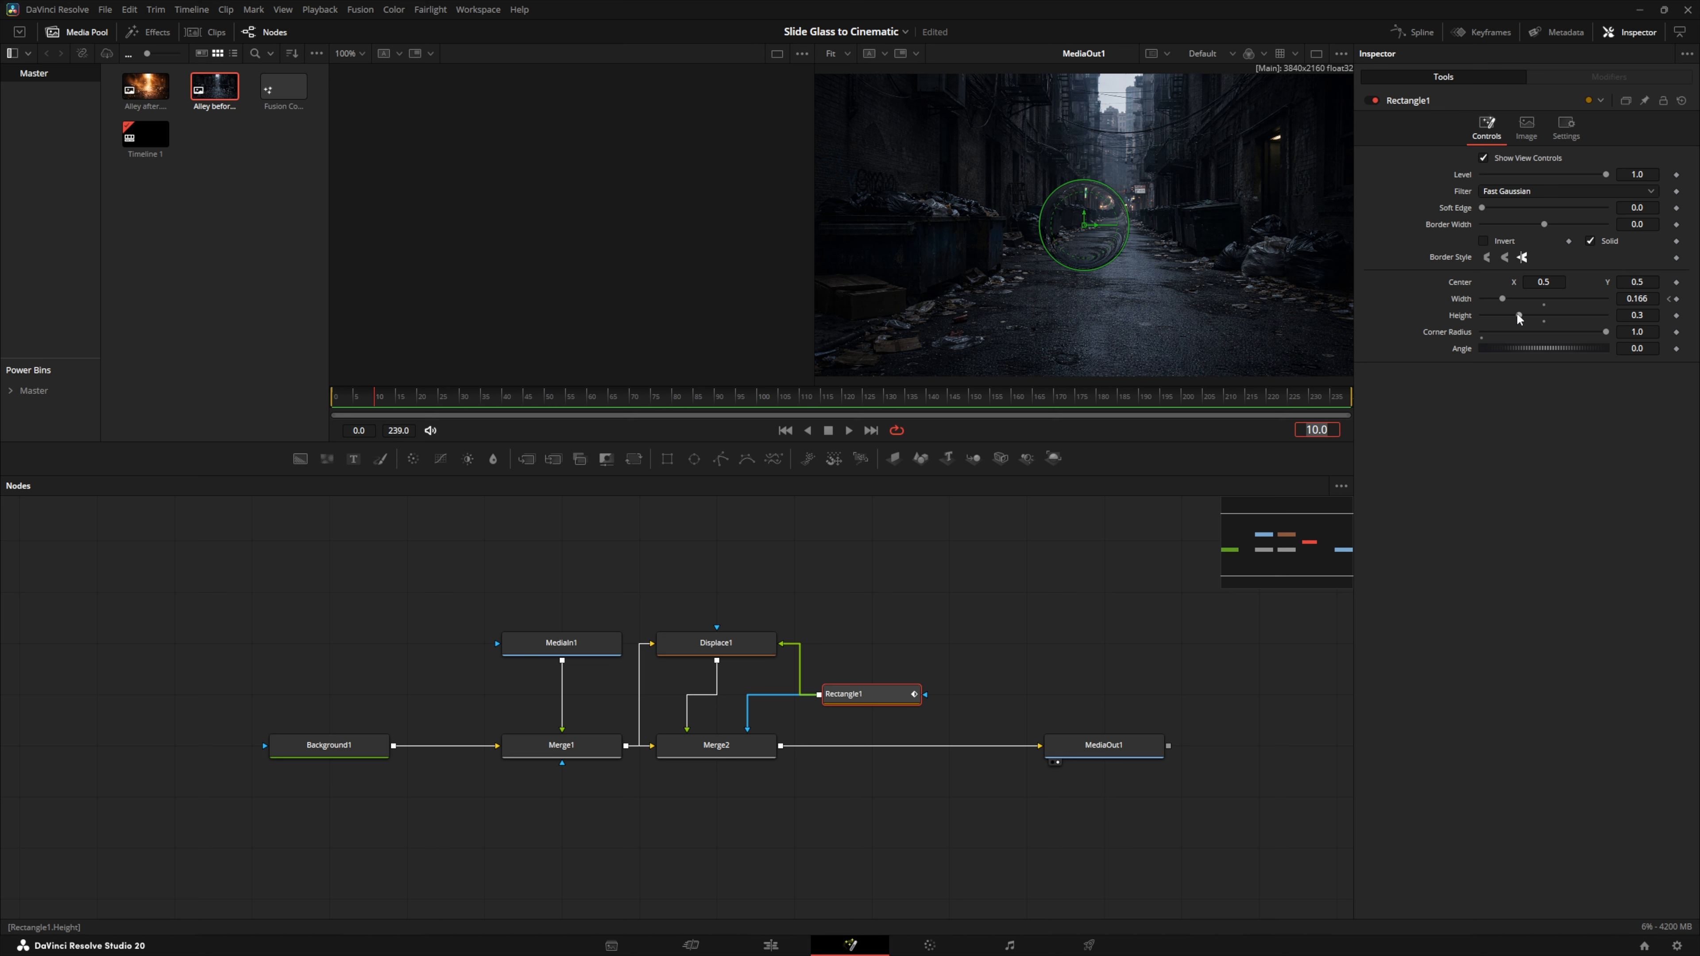
{"action": "left_click_drag", "start_coordinate": [1503, 299], "coordinate": [1552, 304]}
{"action": "left_click", "coordinate": [1648, 299]}
{"action": "type", "text": "0.6"}
{"action": "key", "text": "Tab"}
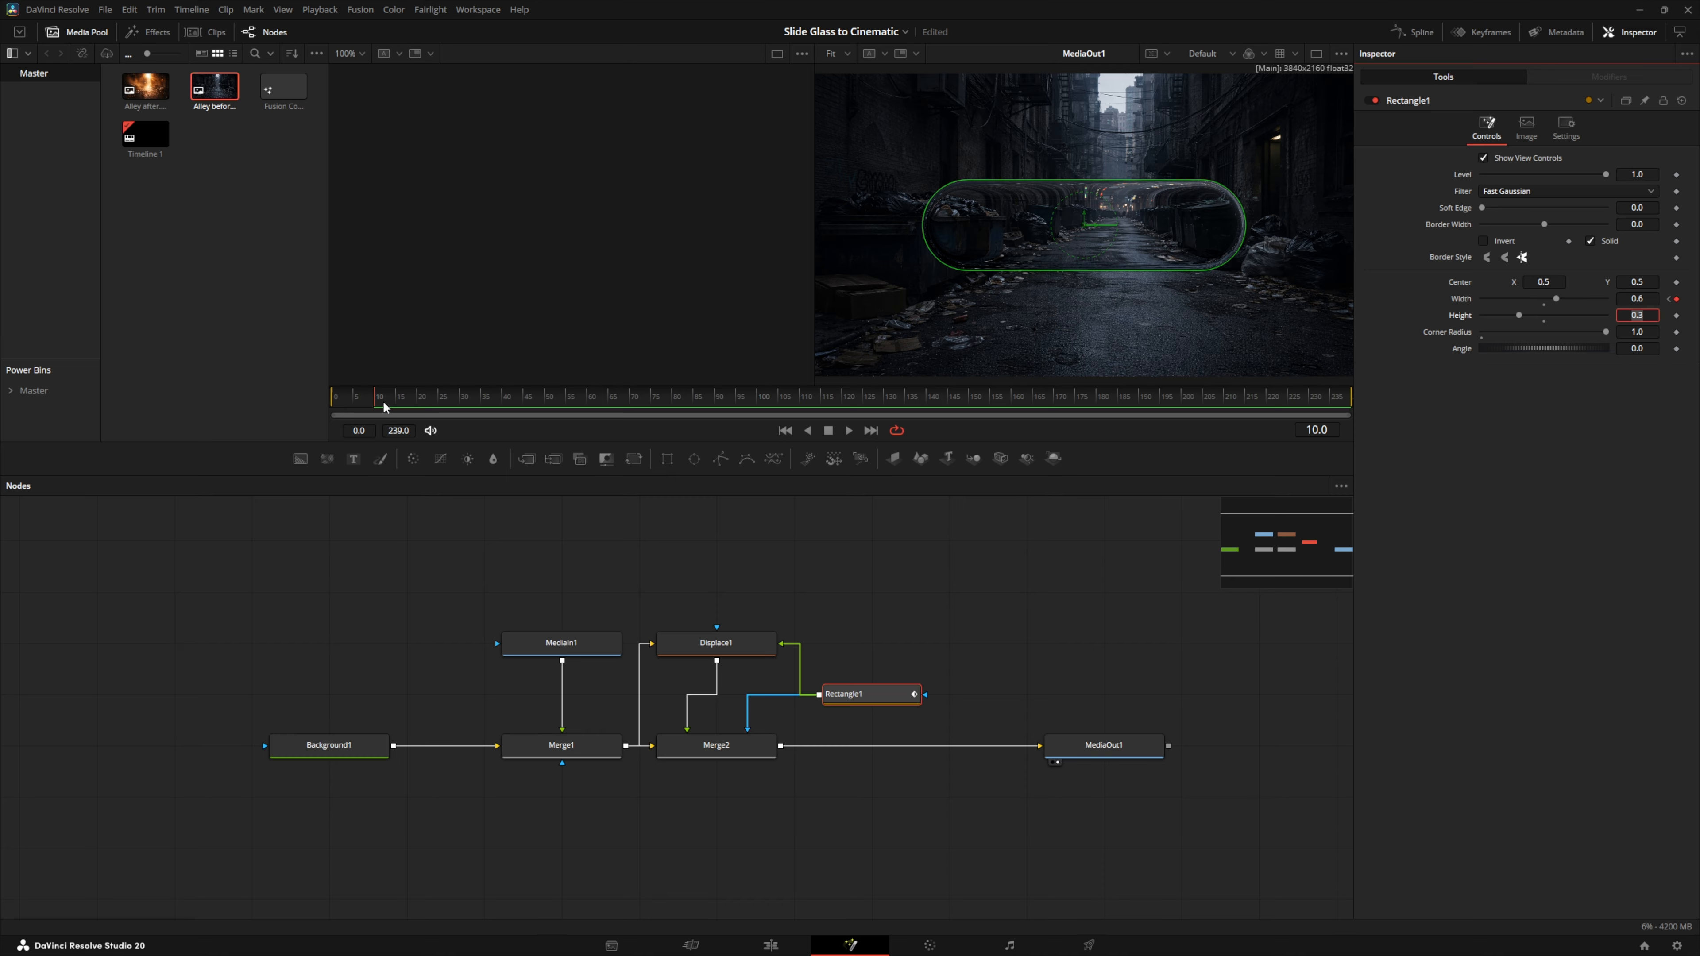
Go to frame 18 and keyframe Rectangle1's width at 0.4
{"action": "left_click", "coordinate": [1311, 432]}
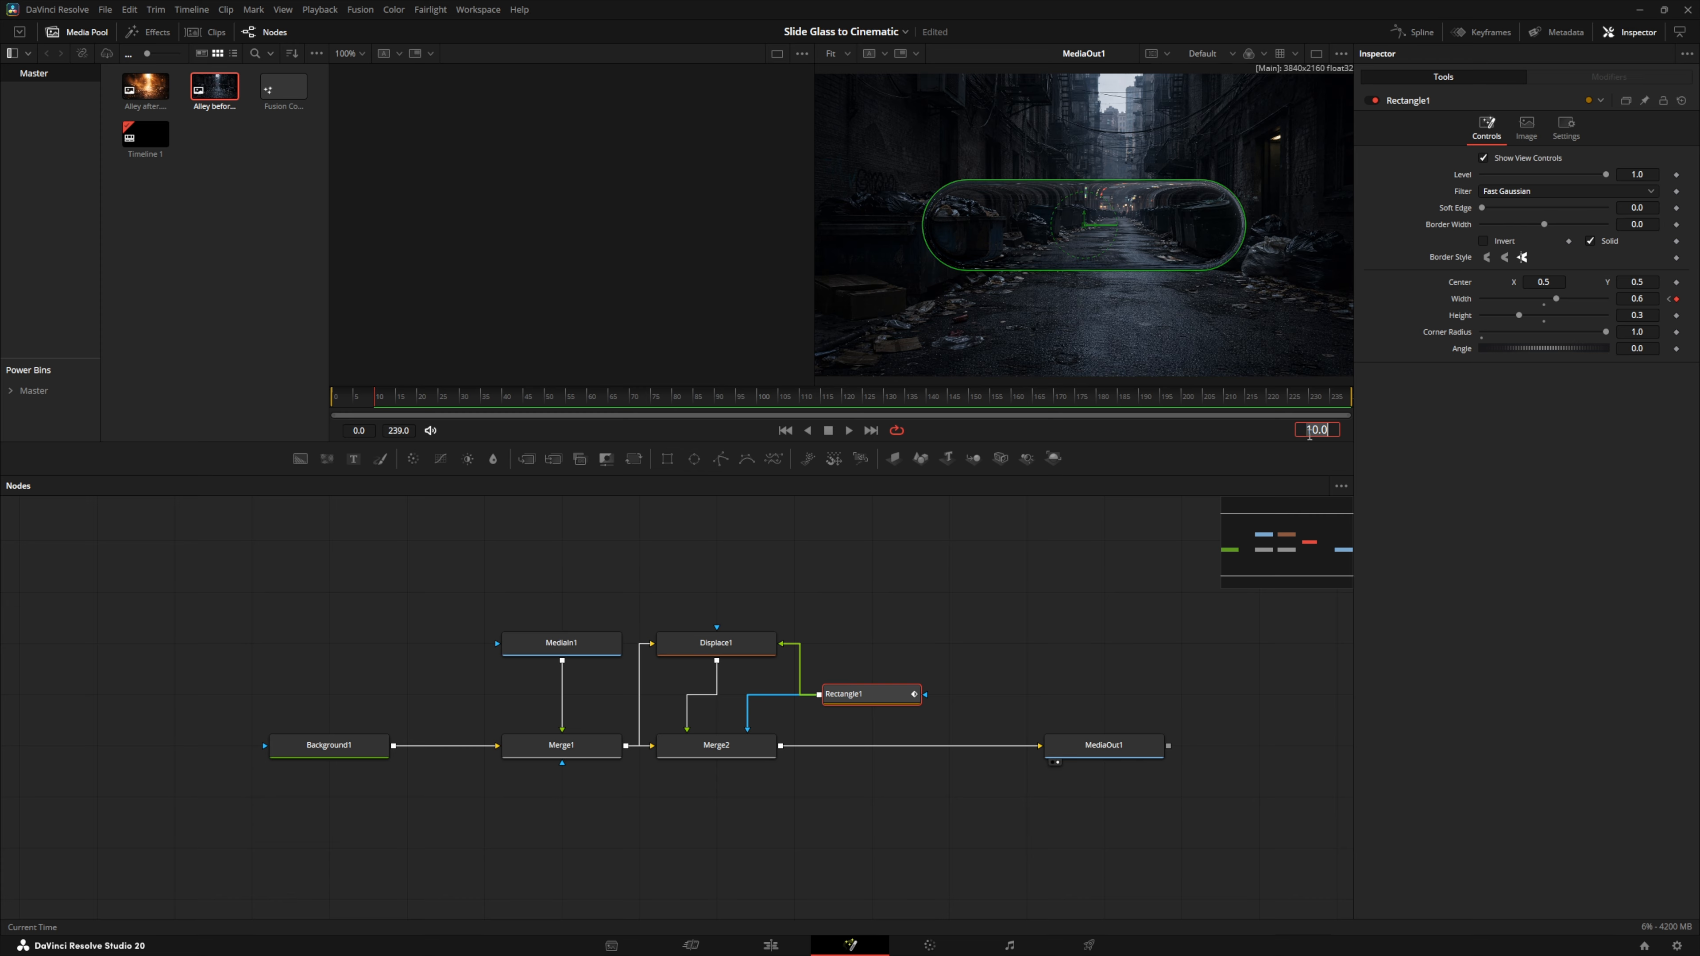
{"action": "type", "text": "18"}
{"action": "key", "text": "Return"}
{"action": "left_click", "coordinate": [1646, 299]}
{"action": "type", "text": "0.4"}
{"action": "key", "text": "Tab"}
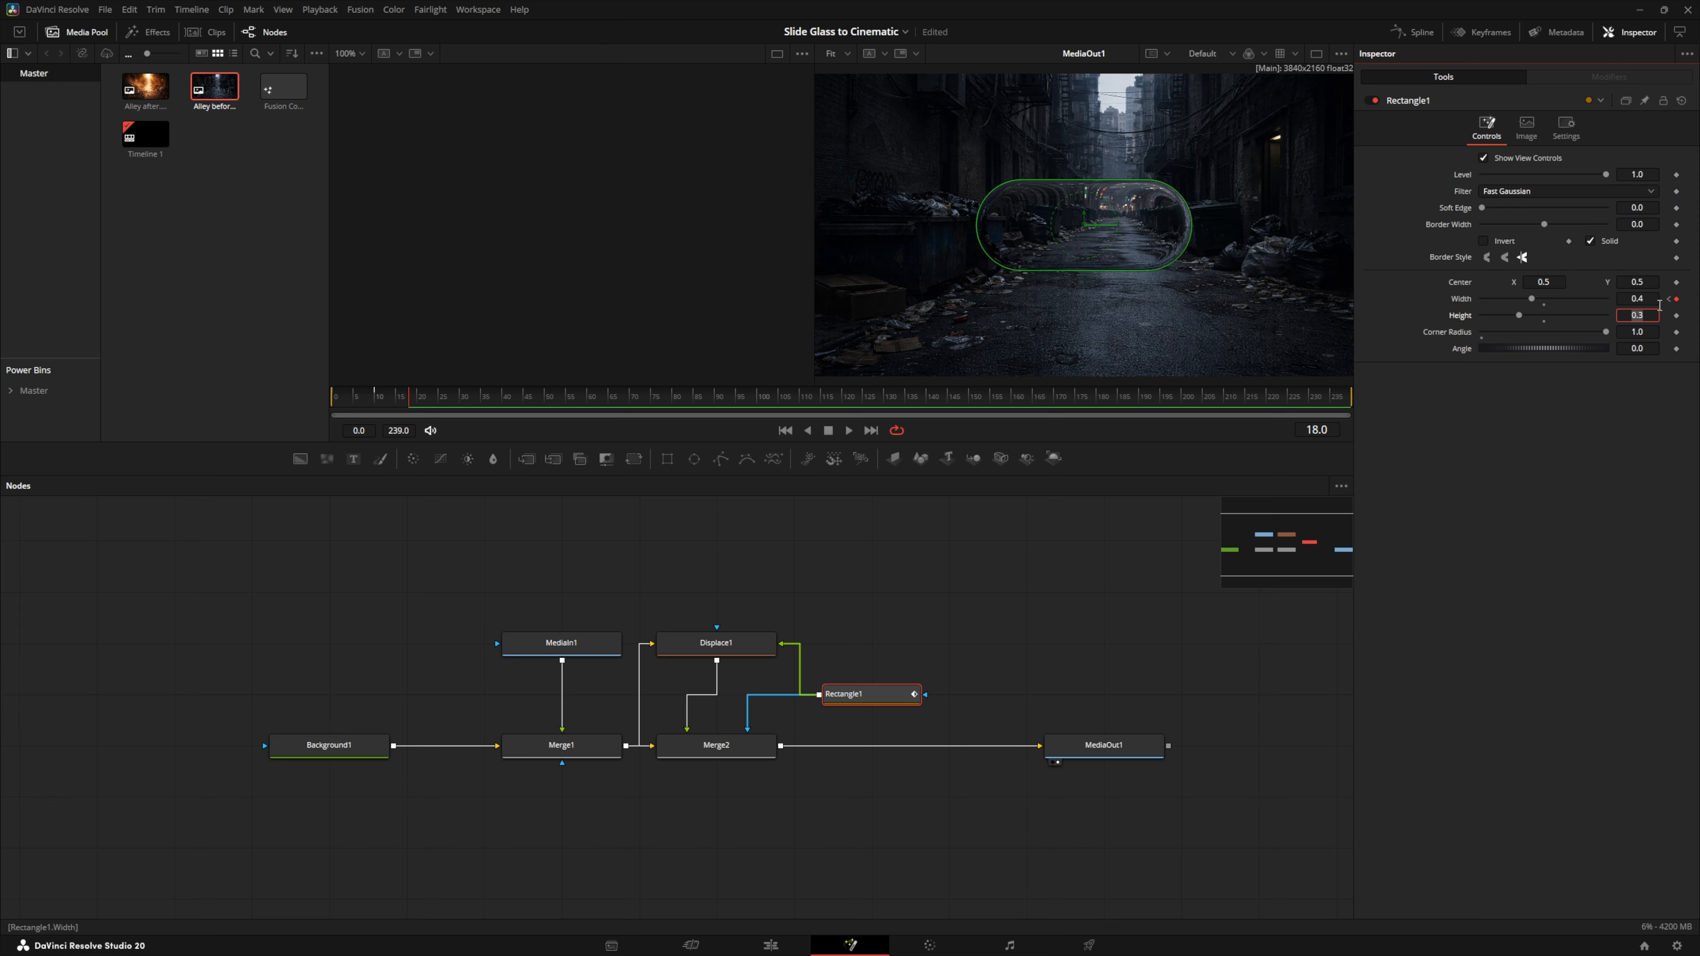
{"action": "double_click", "coordinate": [1323, 430]}
{"action": "type", "text": "23"}
{"action": "key", "text": "Return"}
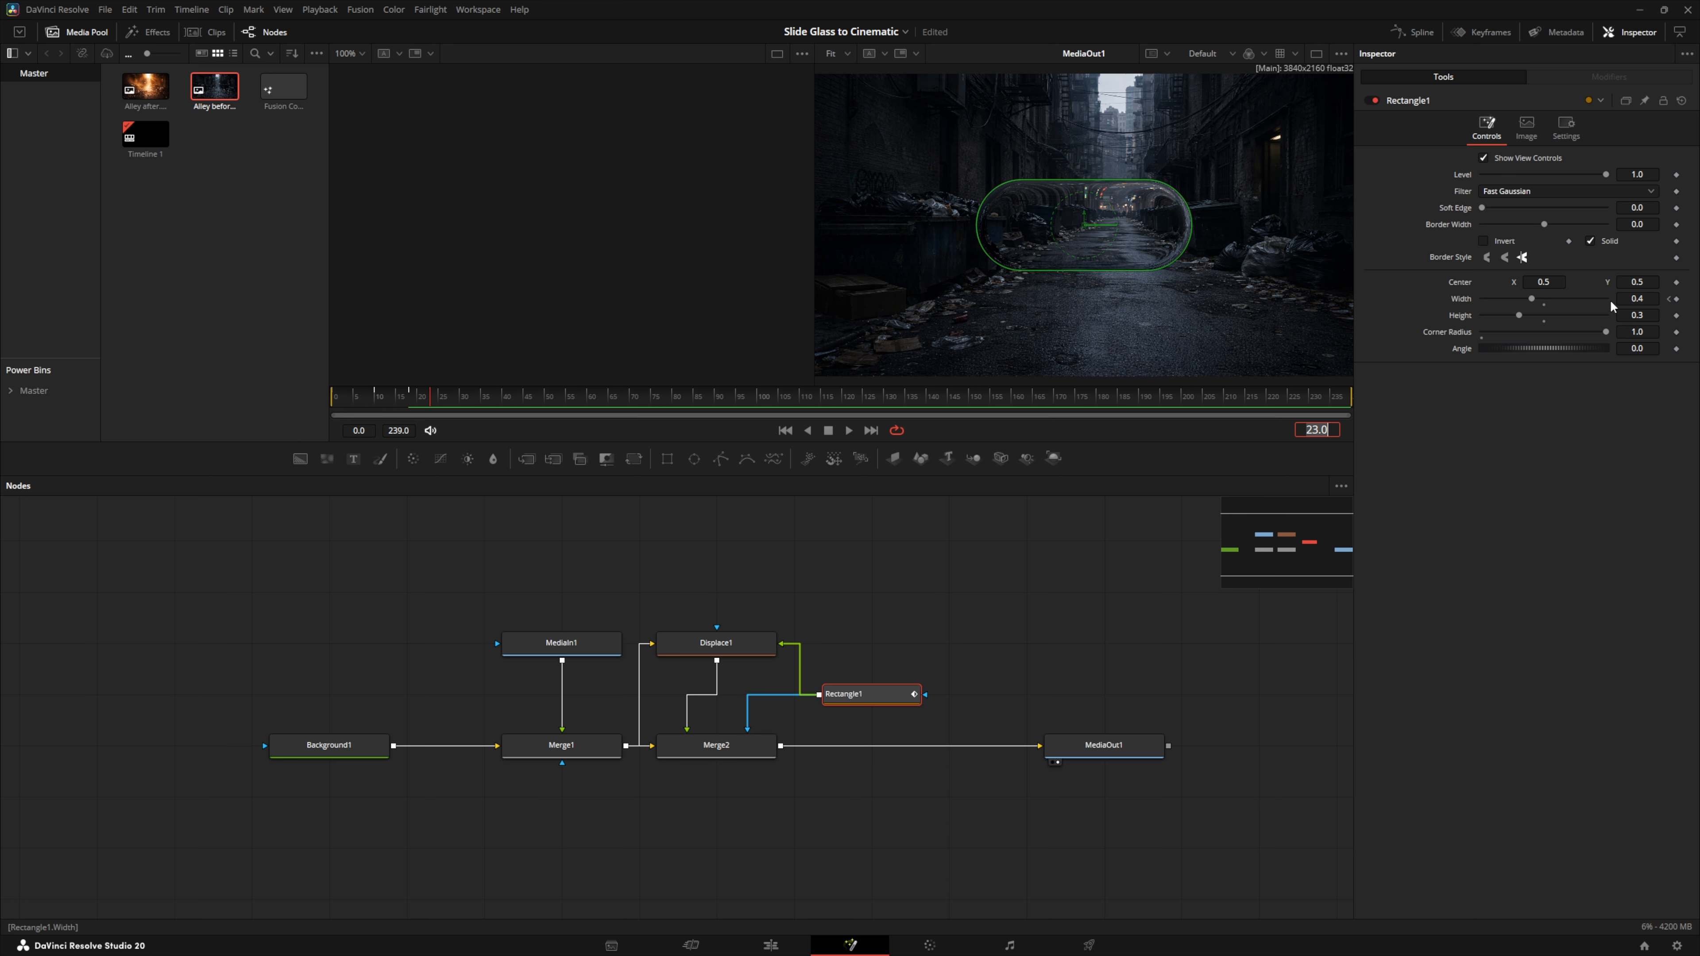
{"action": "key", "text": "Home"}
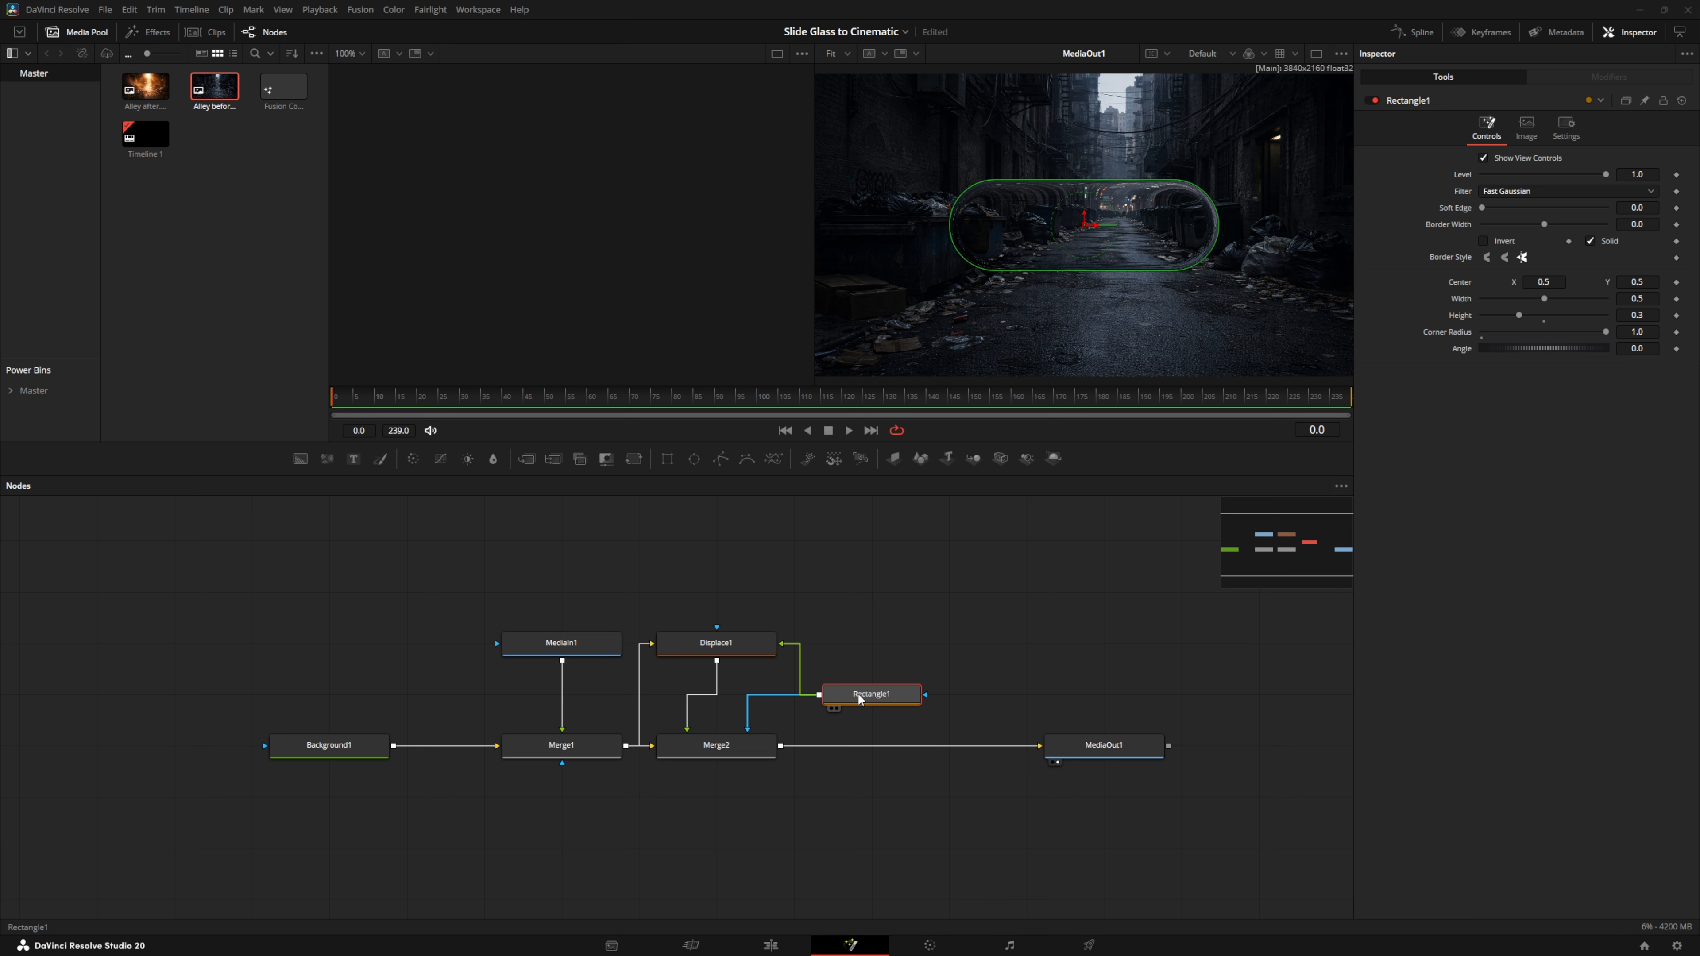
Set Rectangle1's width to 0.166 at frame 0 and add a keyframe for it
{"action": "key", "text": "ctrl+s"}
{"action": "left_click", "coordinate": [860, 701]}
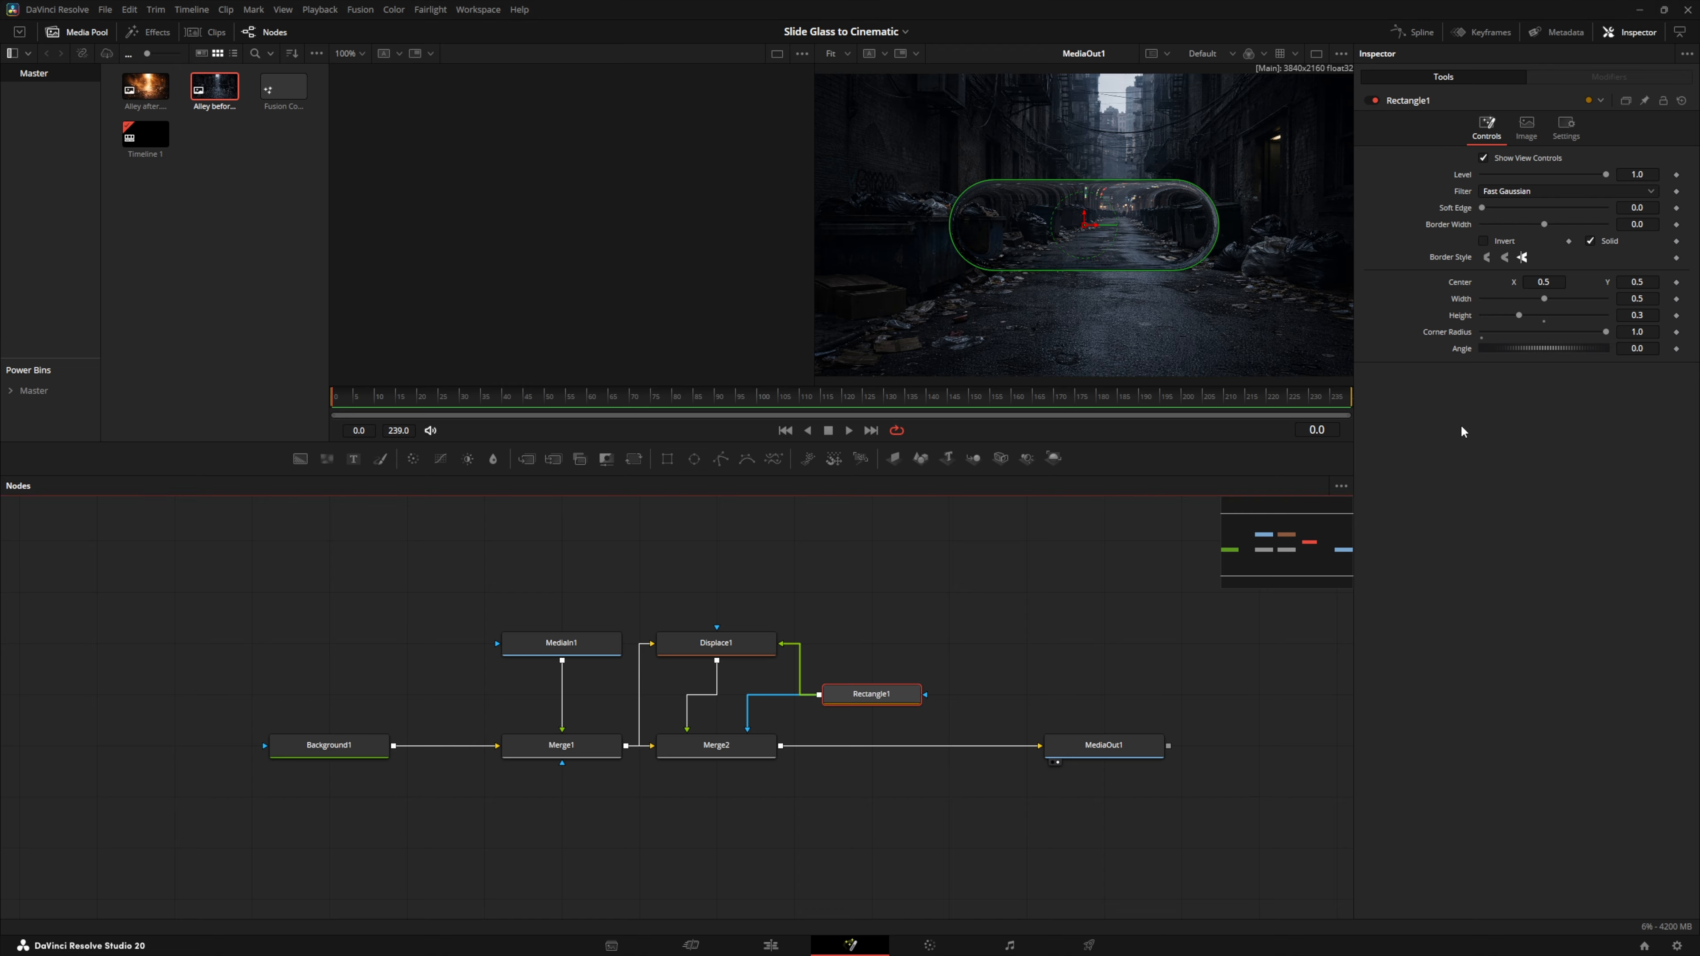
{"action": "left_click", "coordinate": [1633, 299]}
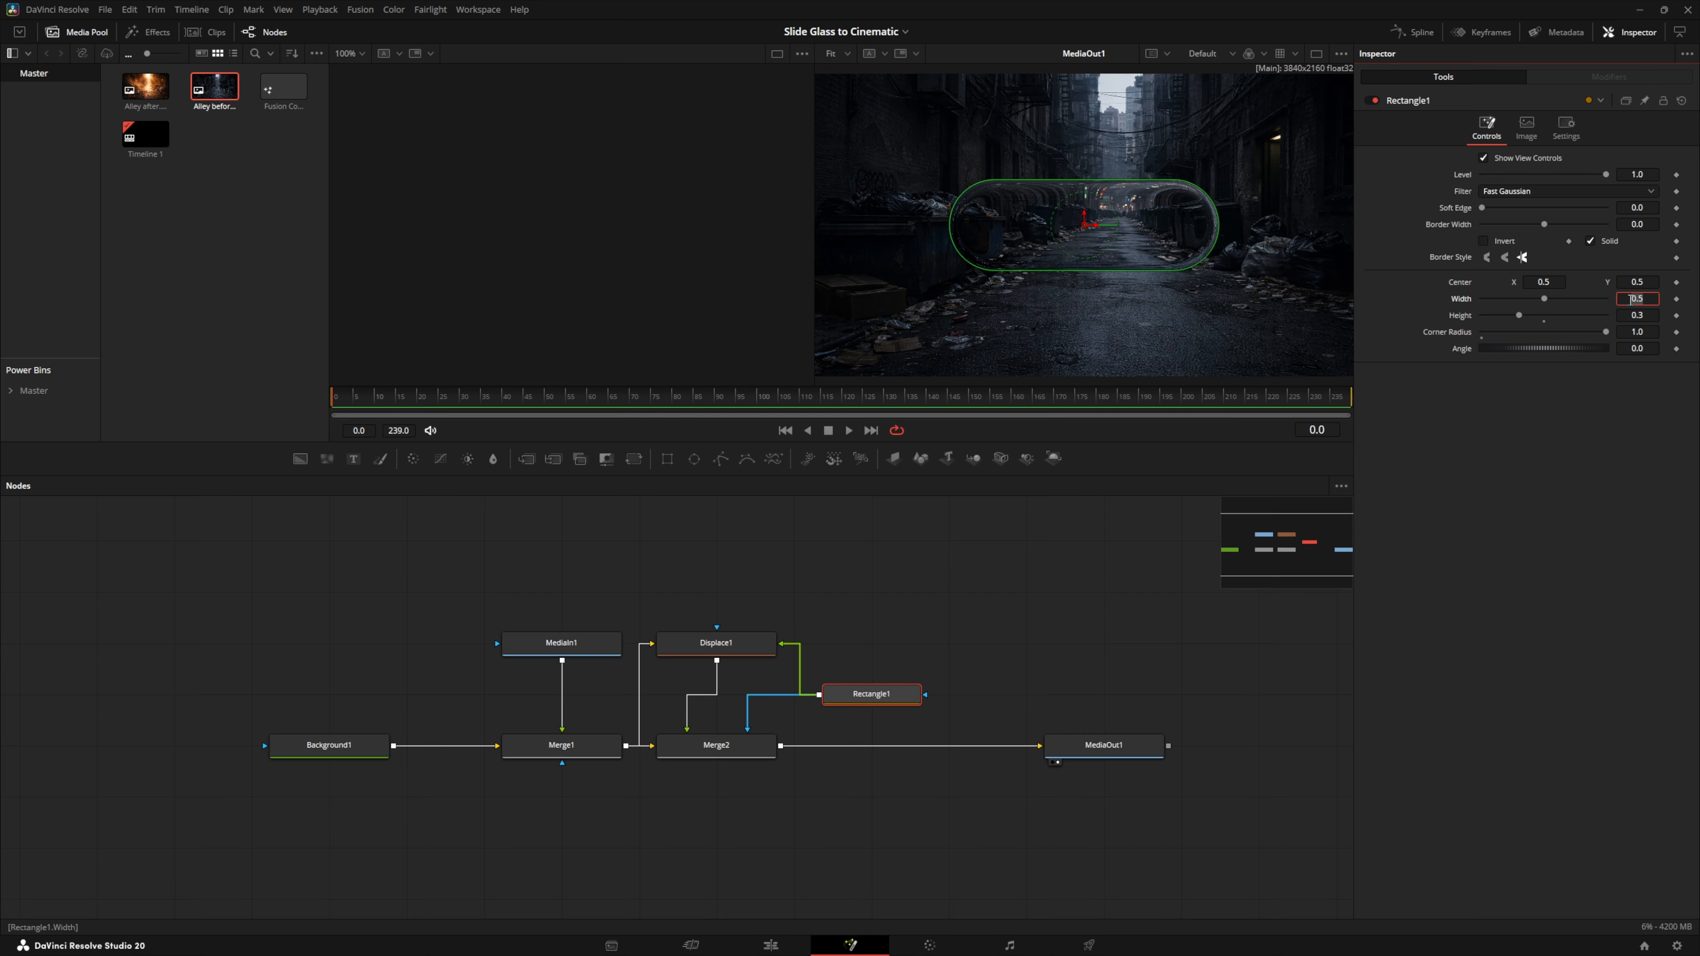
{"action": "type", "text": "0.165"}
{"action": "key", "text": "Tab"}
{"action": "left_click", "coordinate": [1649, 299]}
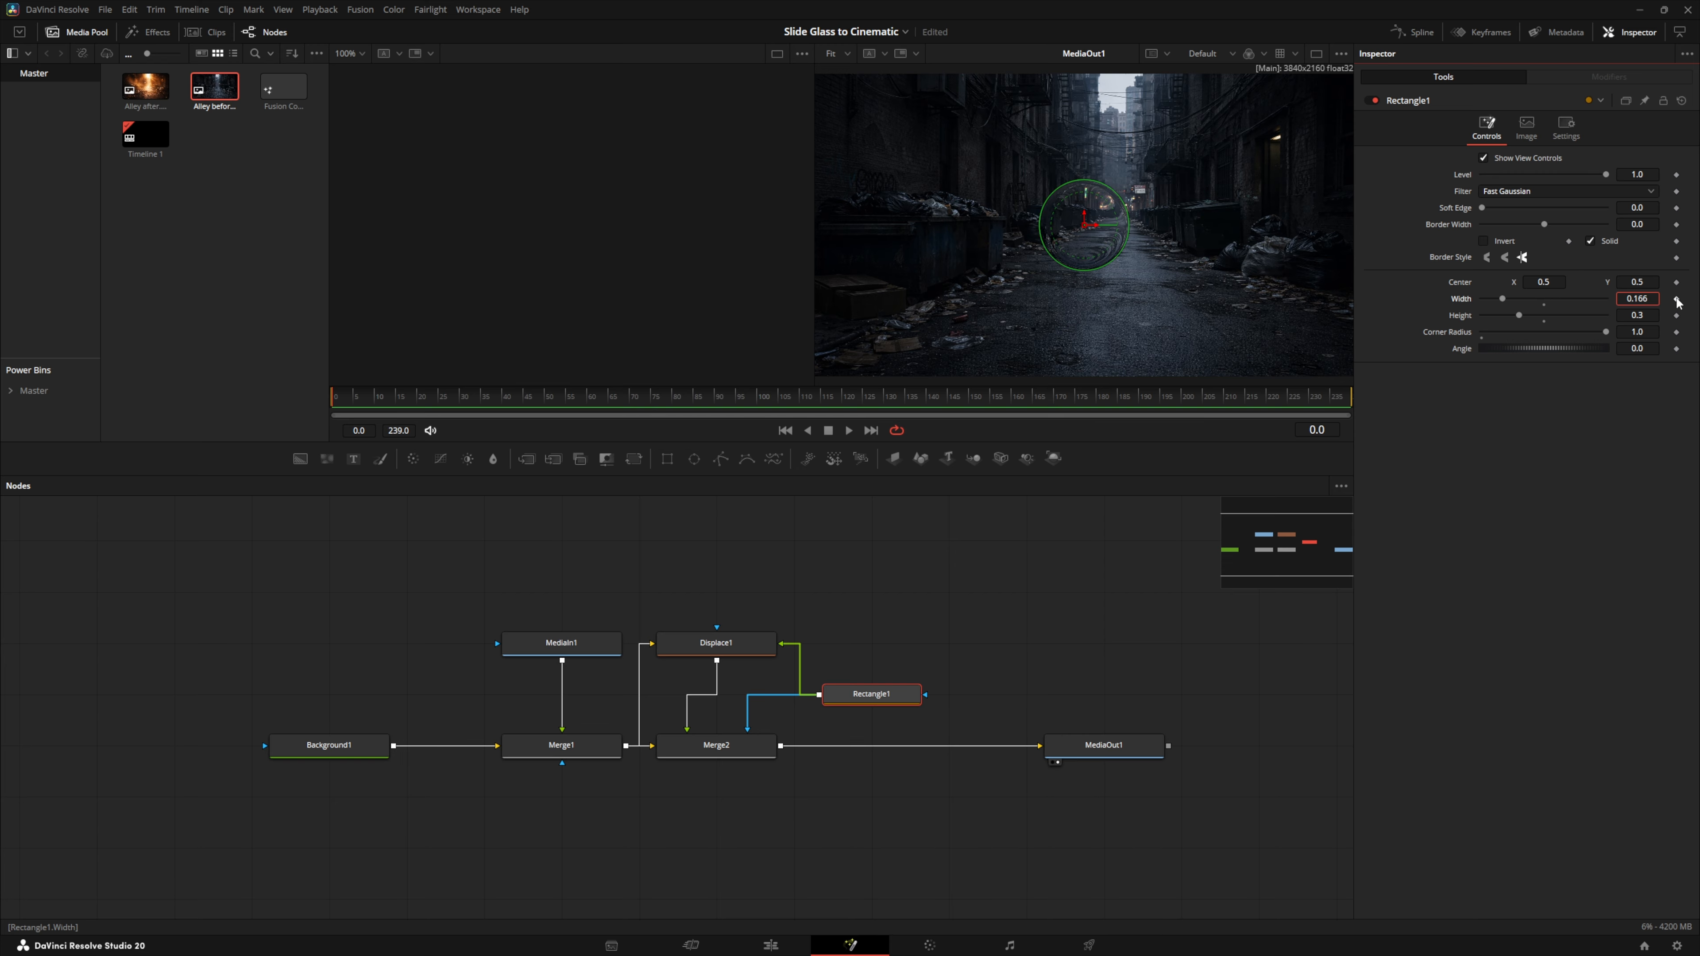
{"action": "left_click", "coordinate": [1677, 300]}
Set Rectangle1's width to 0.6 at frame 10 to animate the glass shape widening
{"action": "left_click", "coordinate": [1324, 430]}
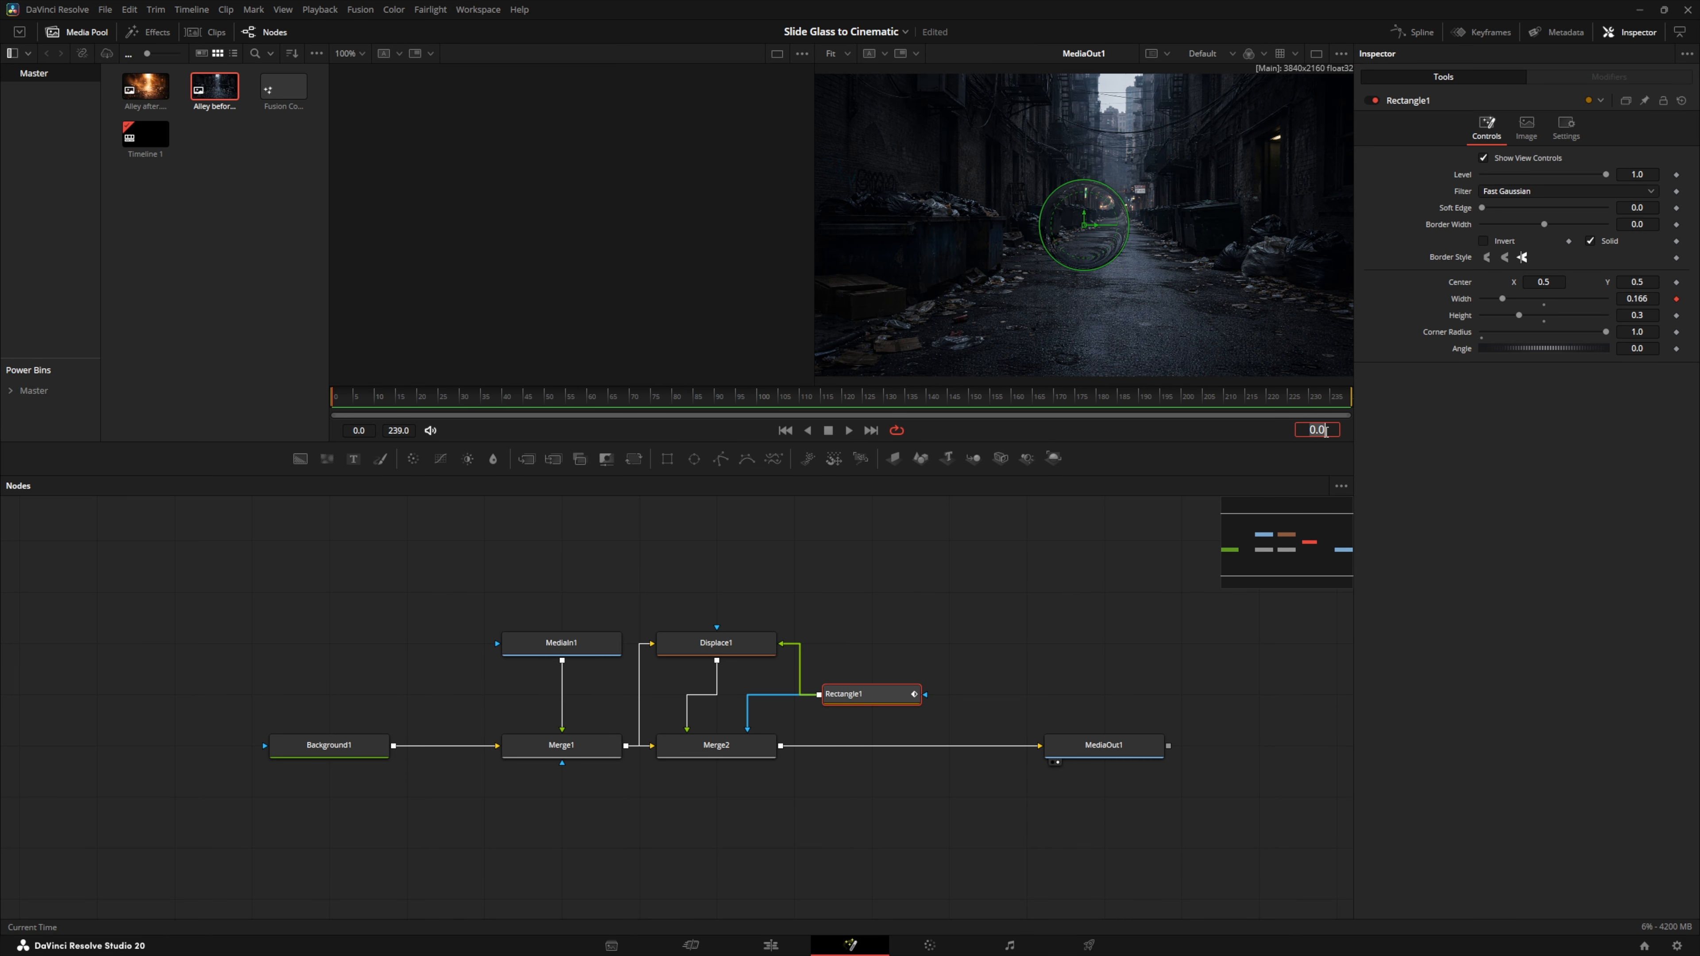
{"action": "type", "text": "10"}
{"action": "key", "text": "Return"}
{"action": "left_click", "coordinate": [1638, 298]}
{"action": "type", "text": ".6"}
{"action": "key", "text": "Tab"}
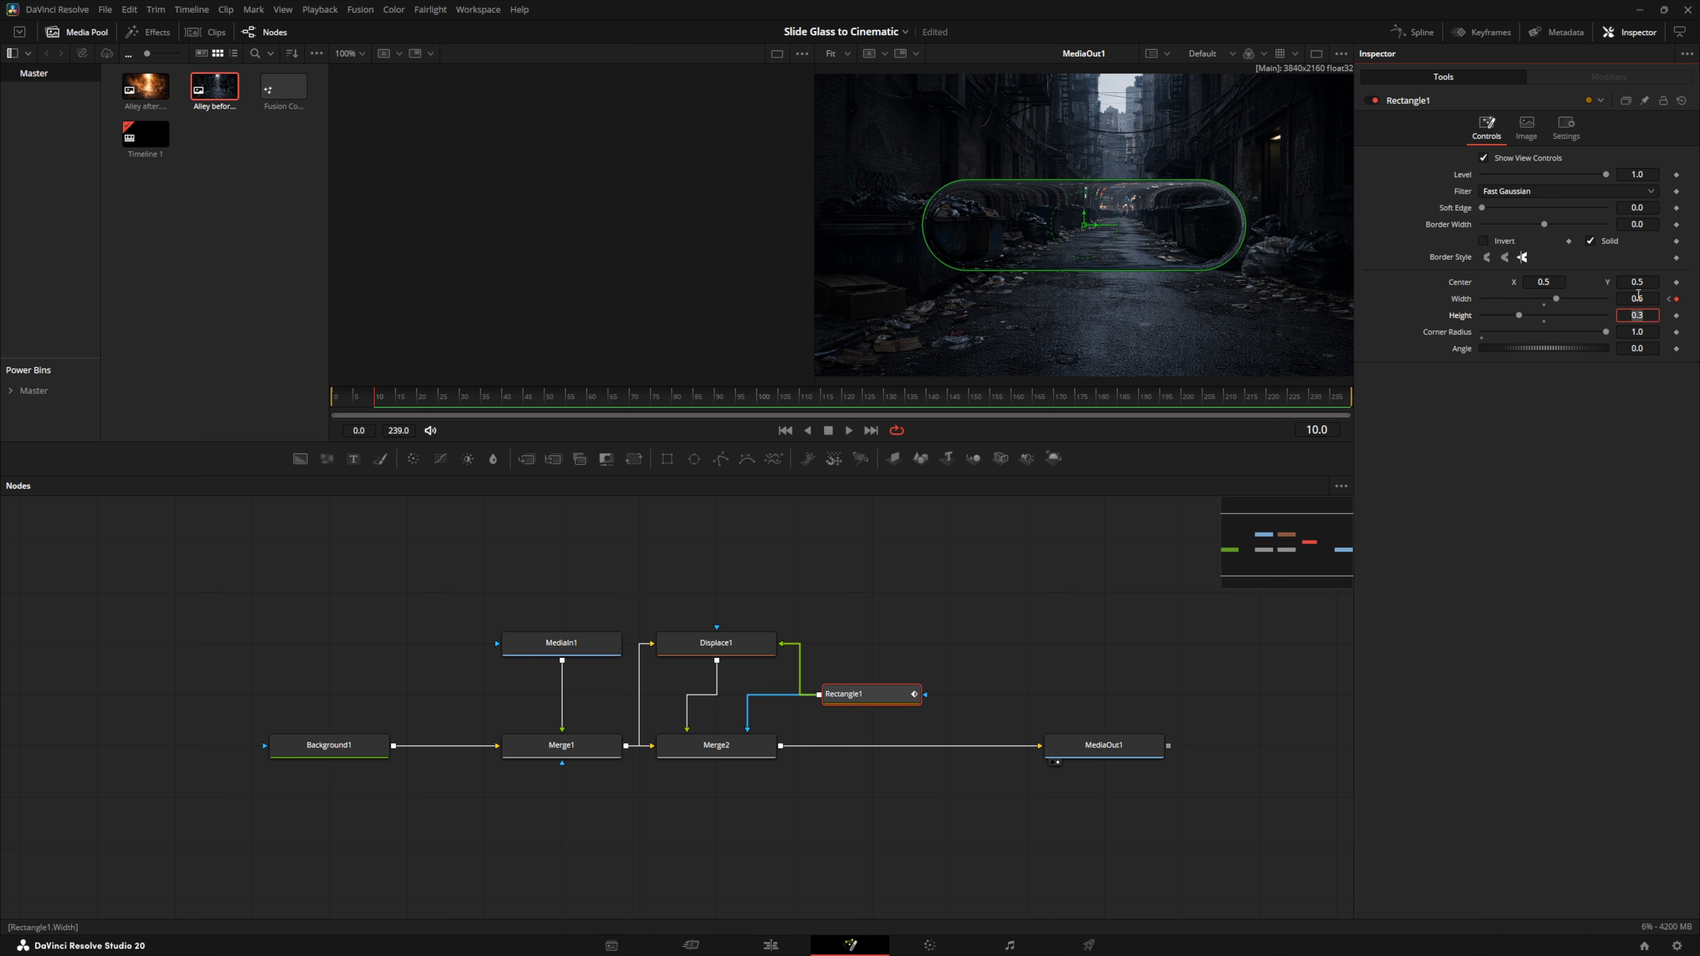
At frame 18, narrow Rectangle1 by keyframing its width at 0.4
{"action": "left_click", "coordinate": [1327, 430]}
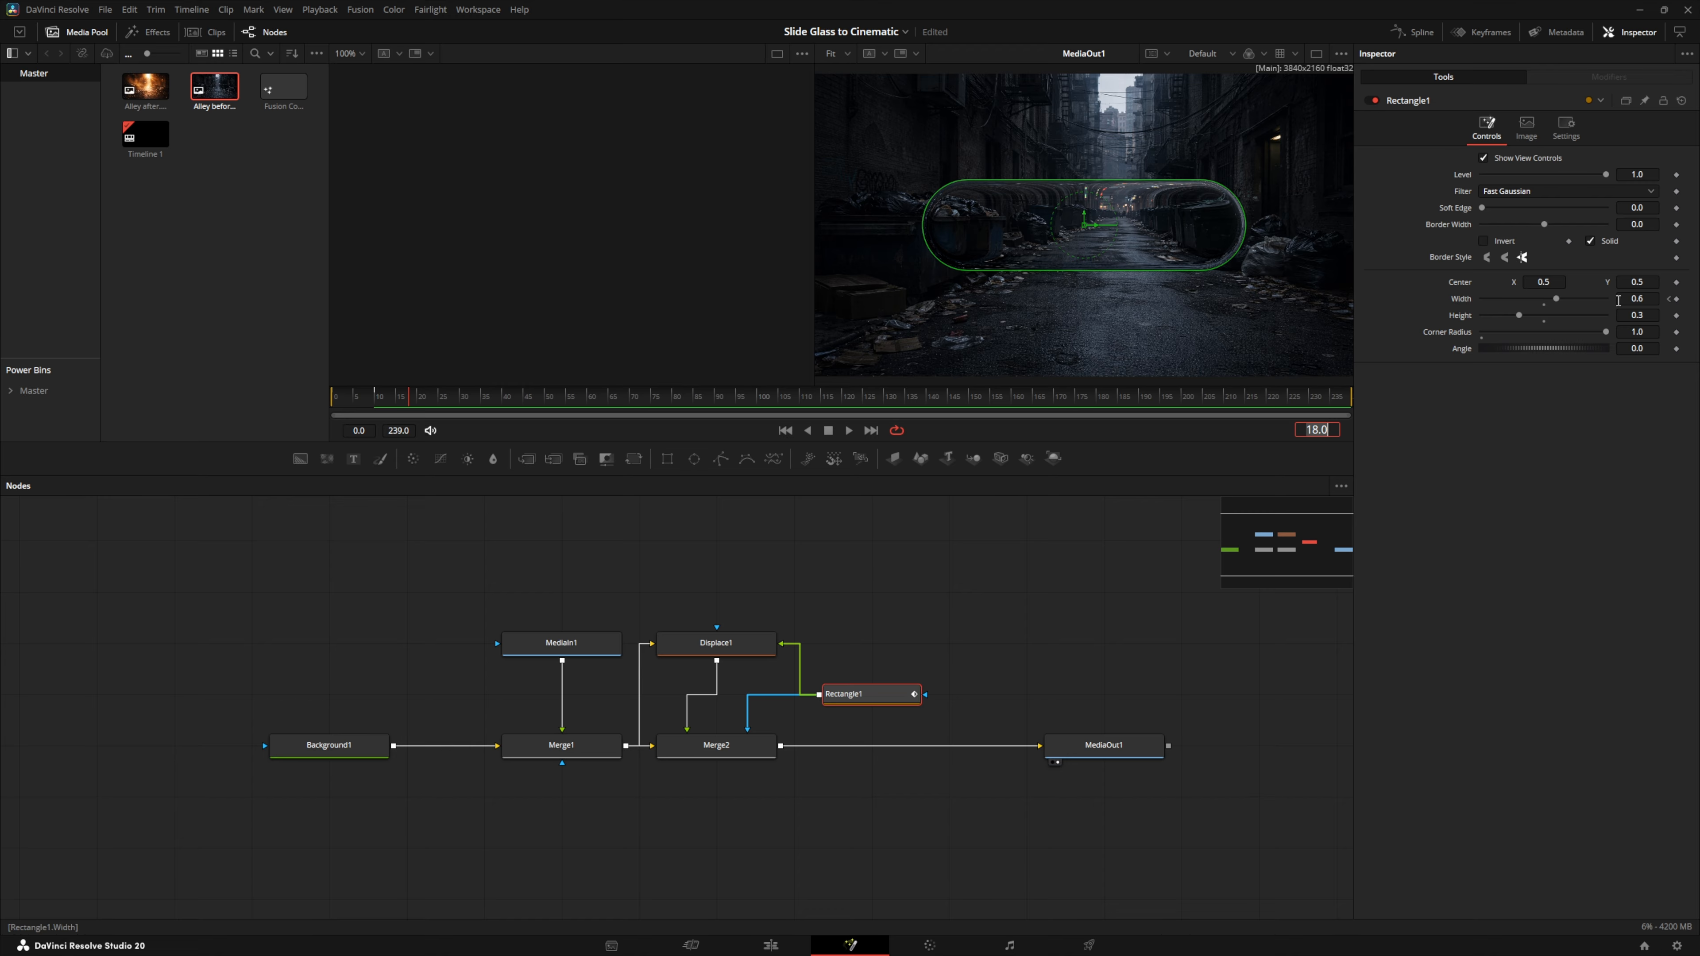
{"action": "left_click", "coordinate": [1643, 297]}
{"action": "type", "text": "0.4"}
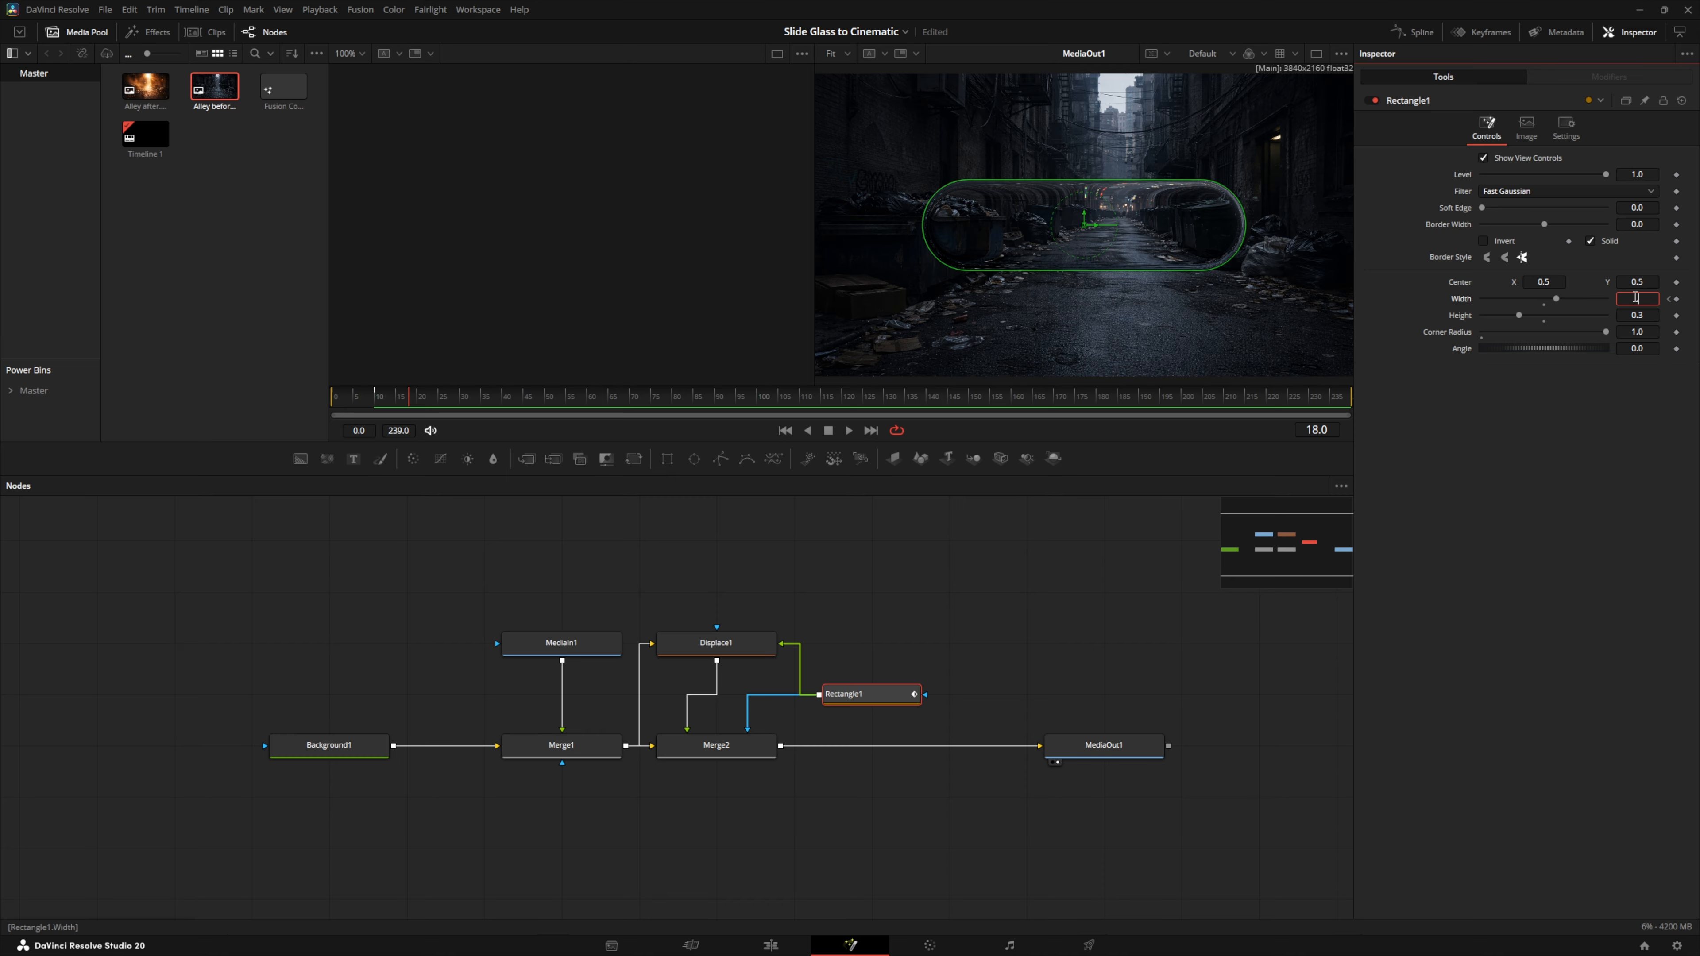
{"action": "key", "text": "Tab"}
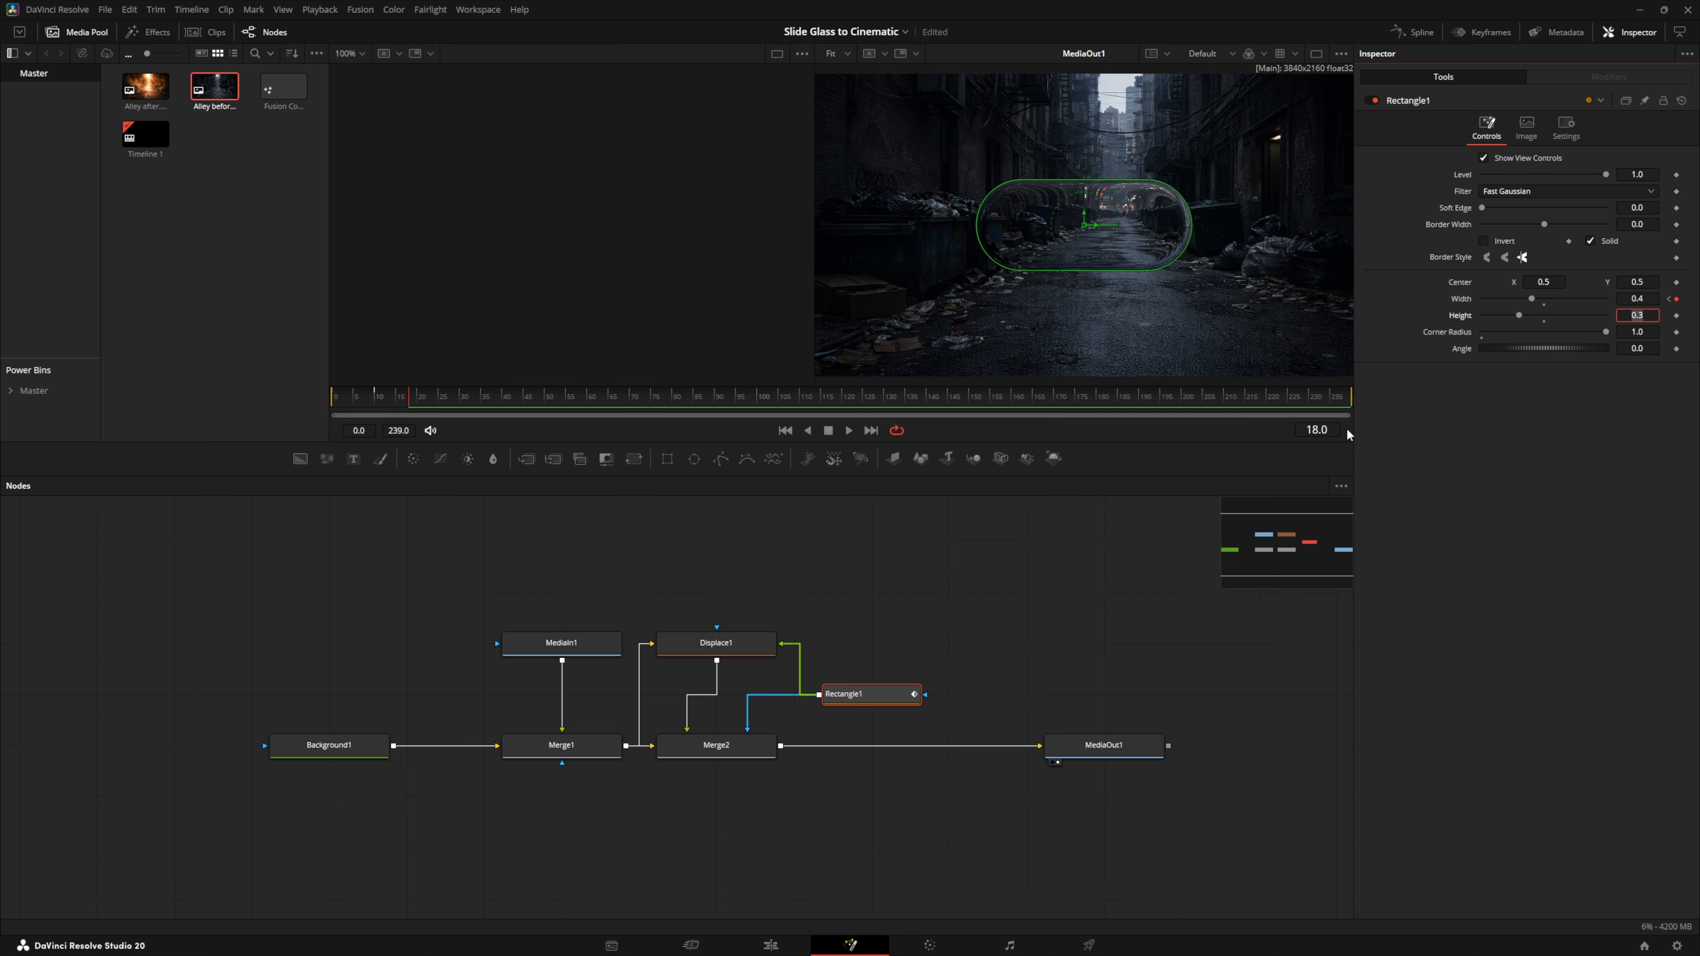
Keyframe Rectangle1's width at 0.5 on frame 23, and play the animation from frame 0
{"action": "left_click", "coordinate": [1319, 430]}
{"action": "type", "text": "23"}
{"action": "key", "text": "Return"}
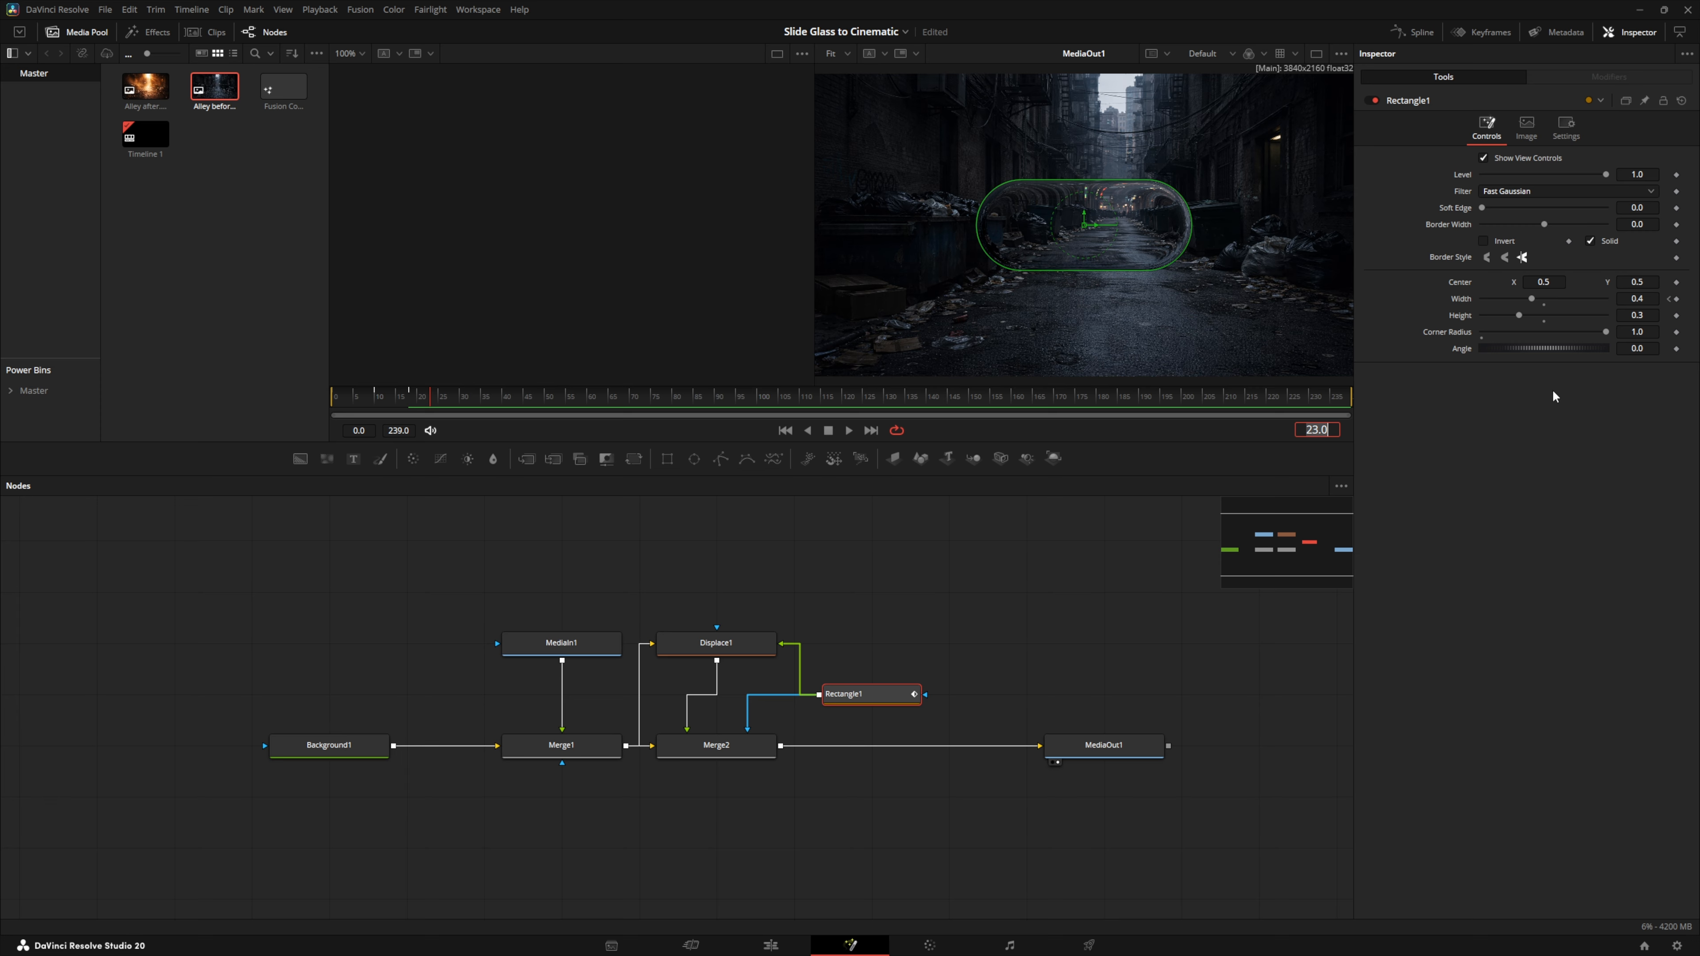
{"action": "left_click", "coordinate": [1650, 298]}
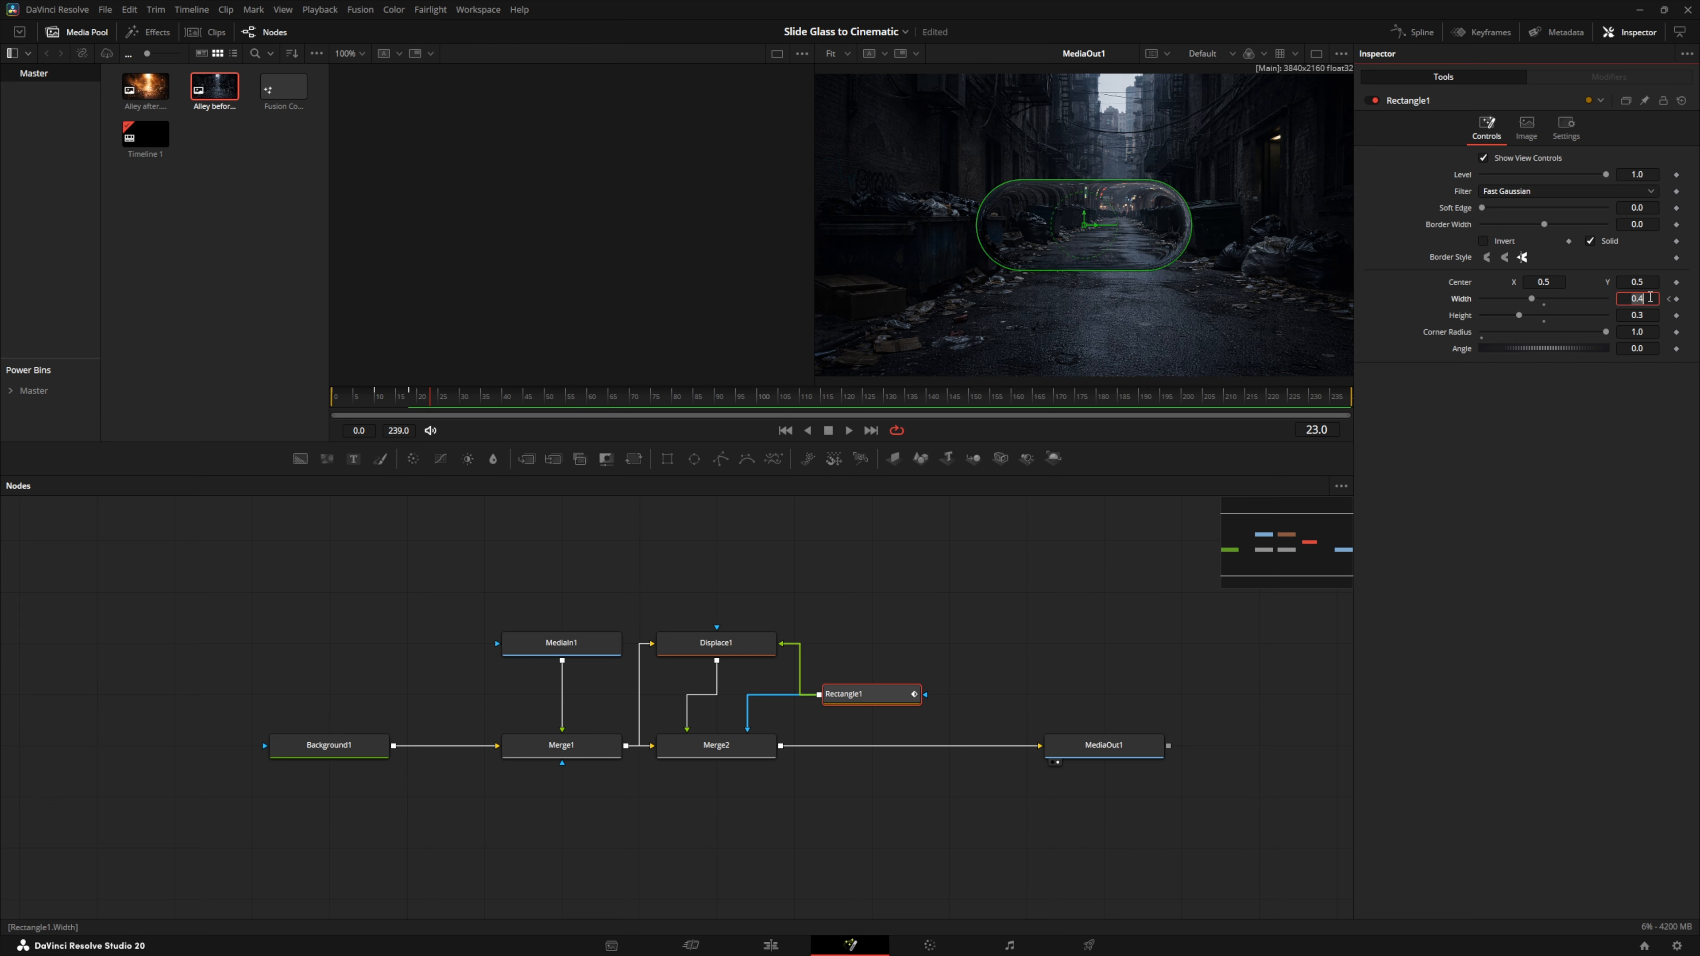
{"action": "type", "text": "0.5"}
{"action": "key", "text": "Tab"}
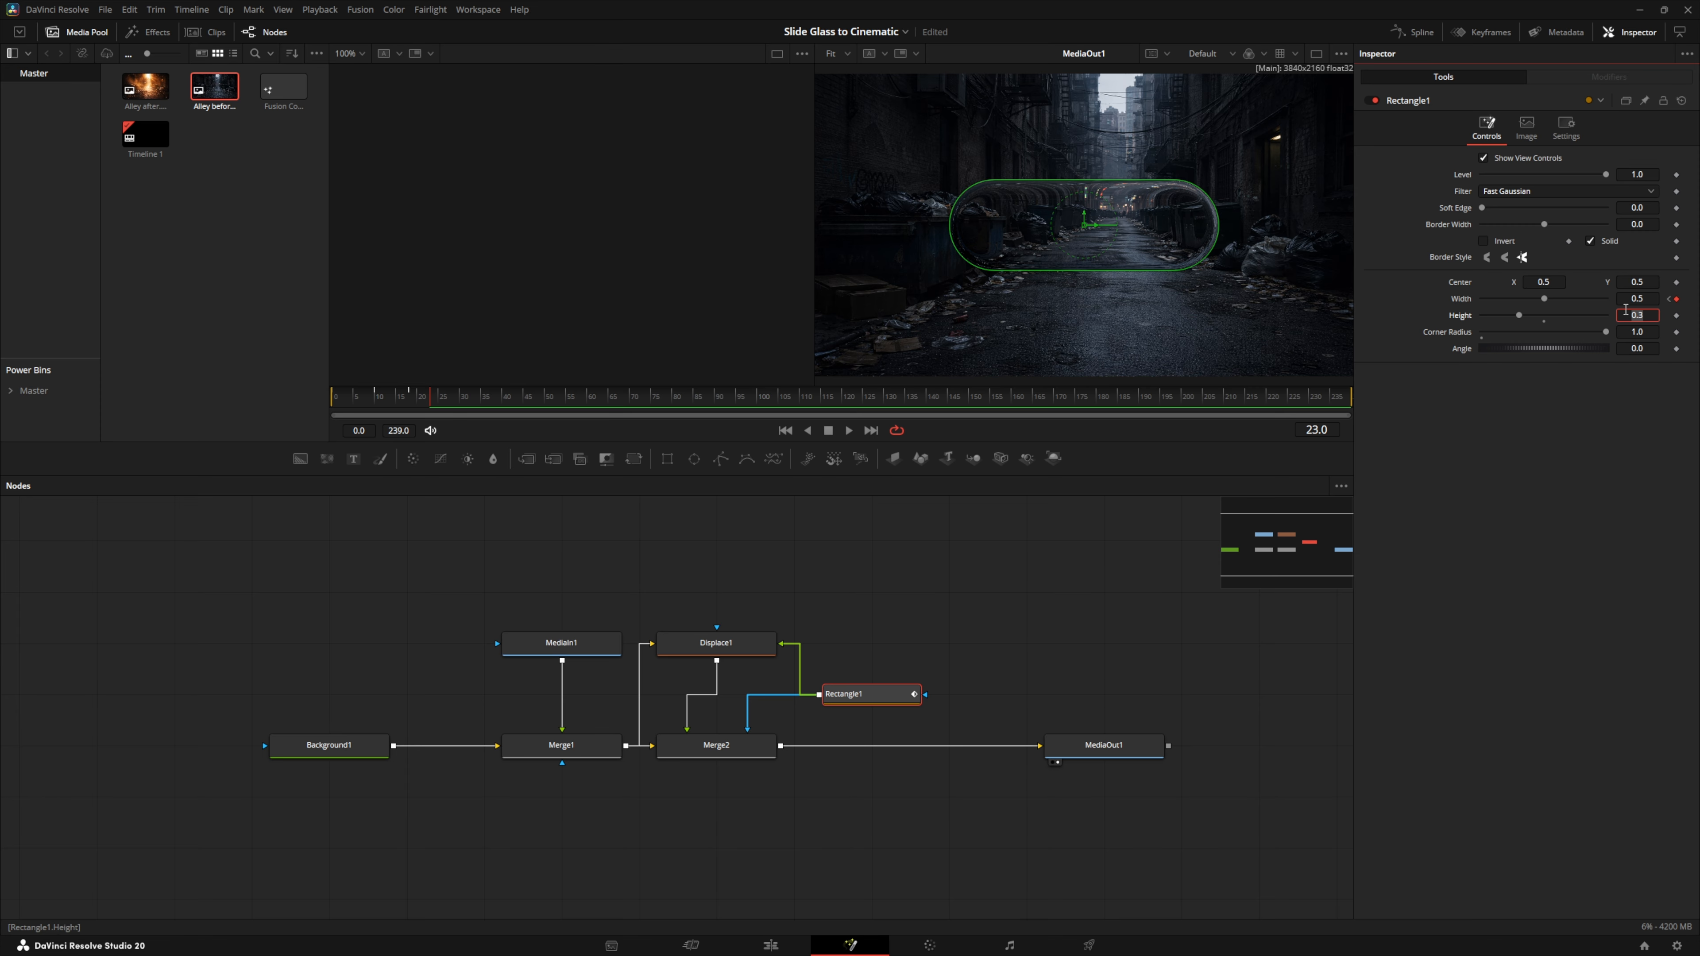
{"action": "left_click", "coordinate": [332, 396]}
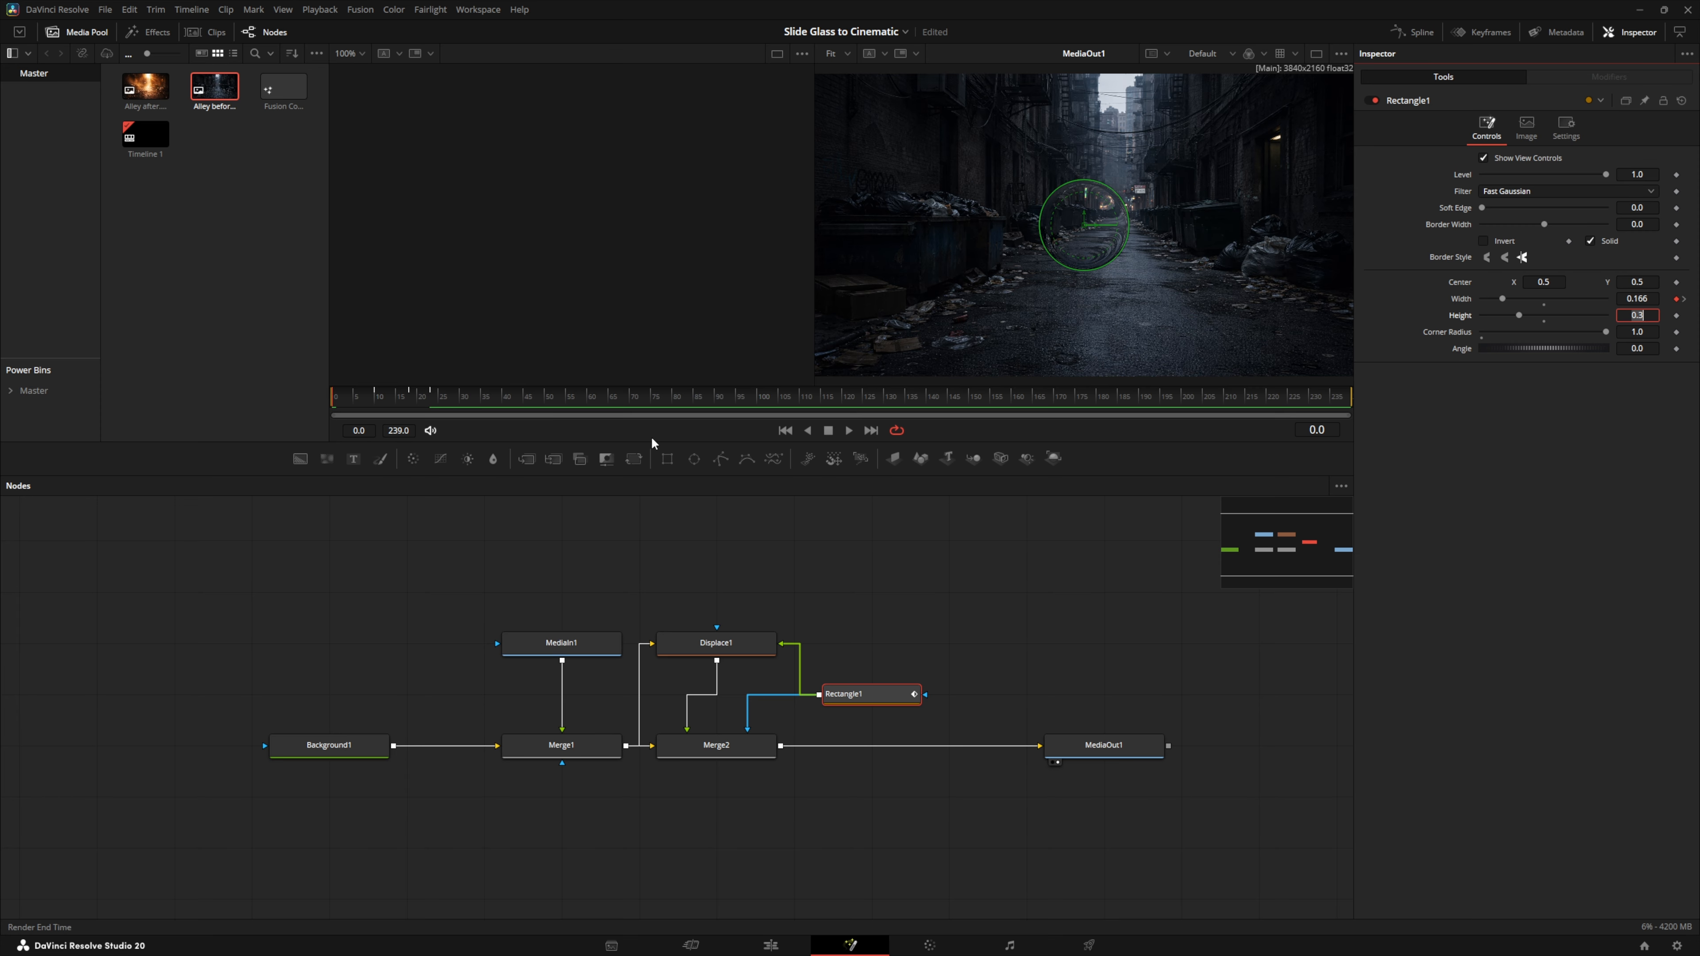
{"action": "left_click", "coordinate": [847, 431]}
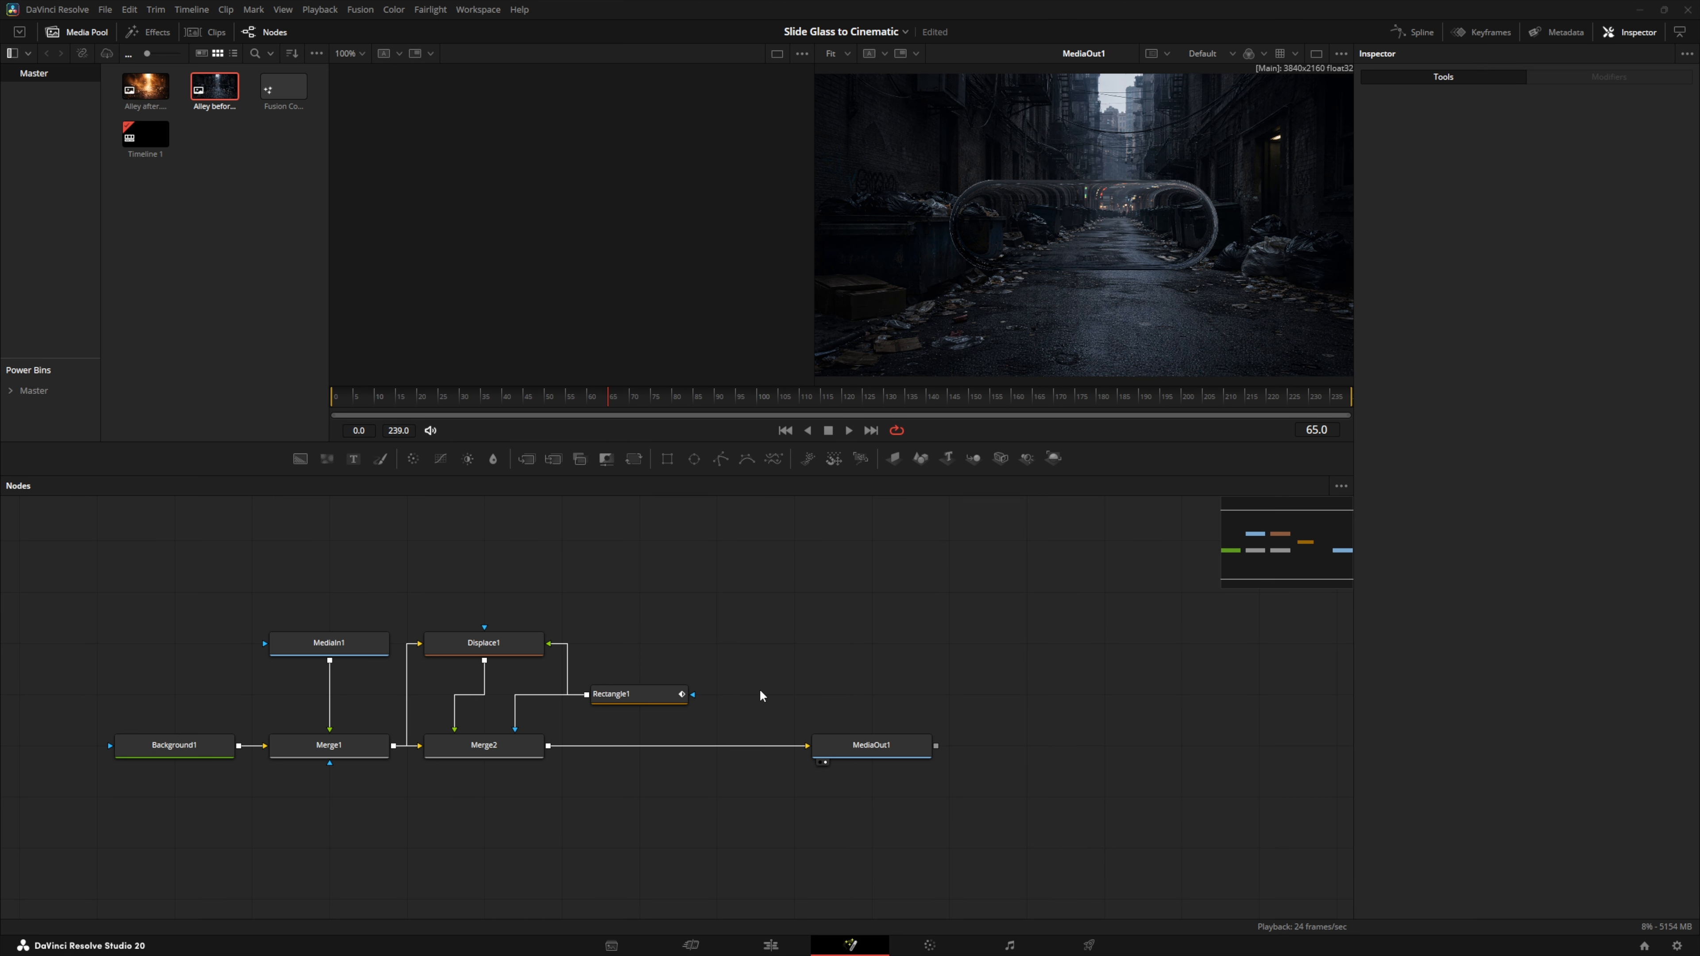
Make room before MediaOut1 and insert a copy of the MediaIn1, Merge1, Displace1, Rectangle1 and Merge2 nodes between Merge2 and MediaOut1
{"action": "left_click_drag", "start_coordinate": [907, 751], "coordinate": [1293, 751]}
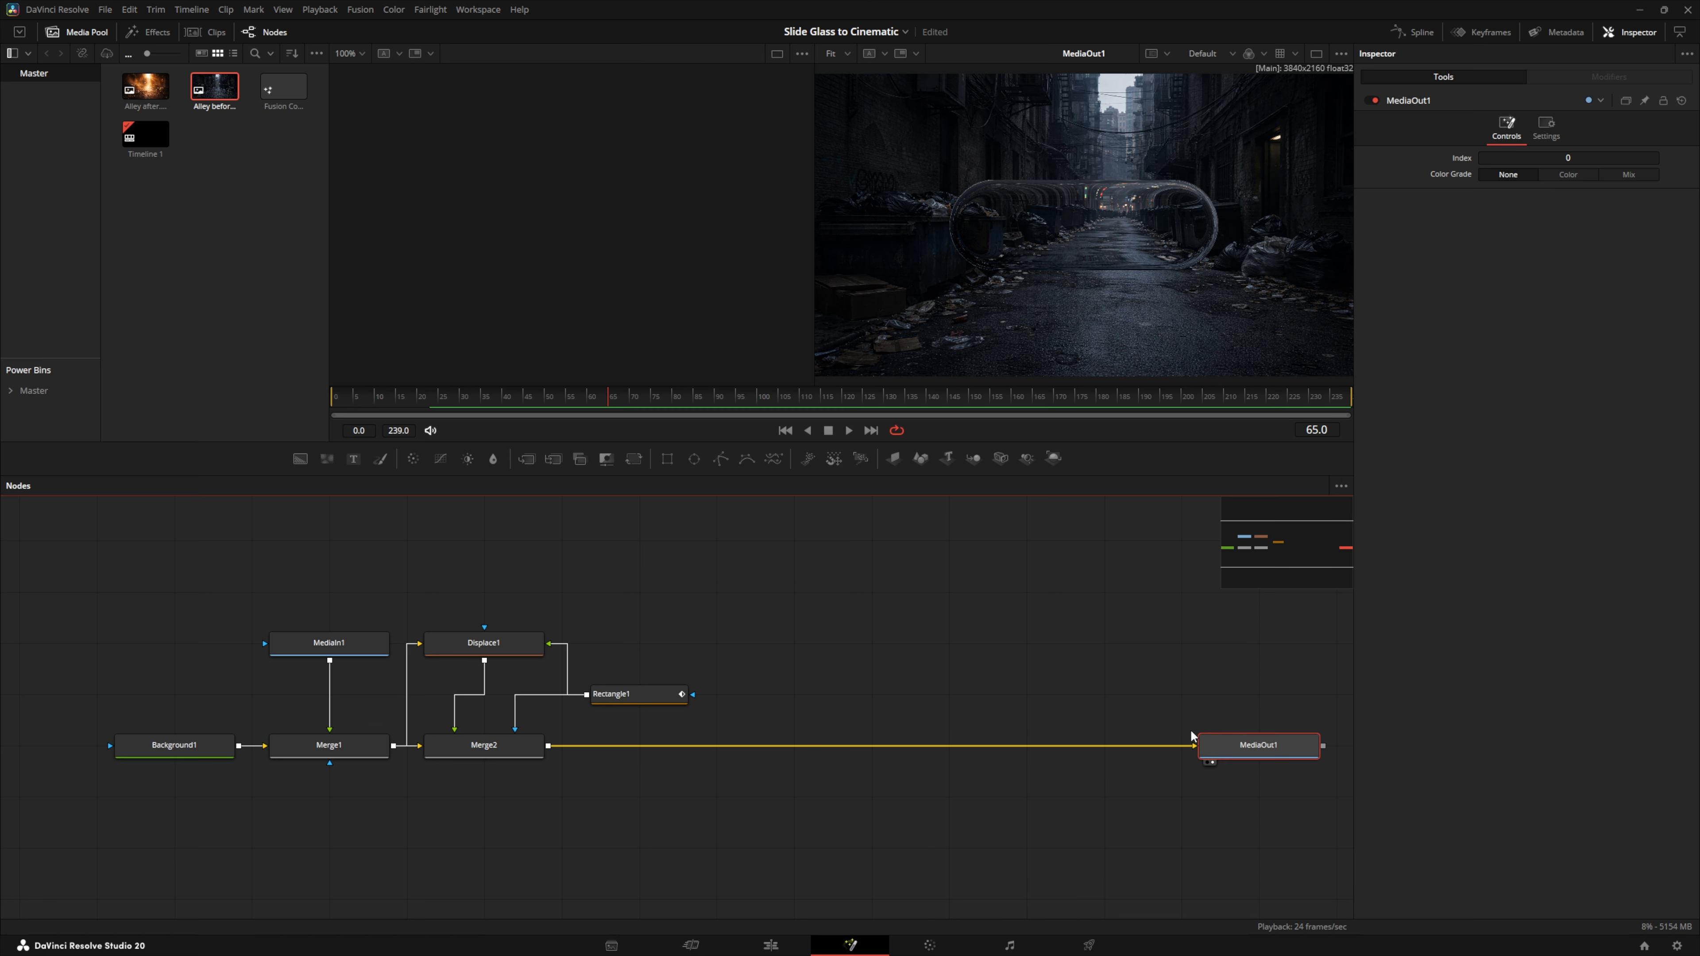
{"action": "left_click_drag", "start_coordinate": [324, 612], "coordinate": [629, 797]}
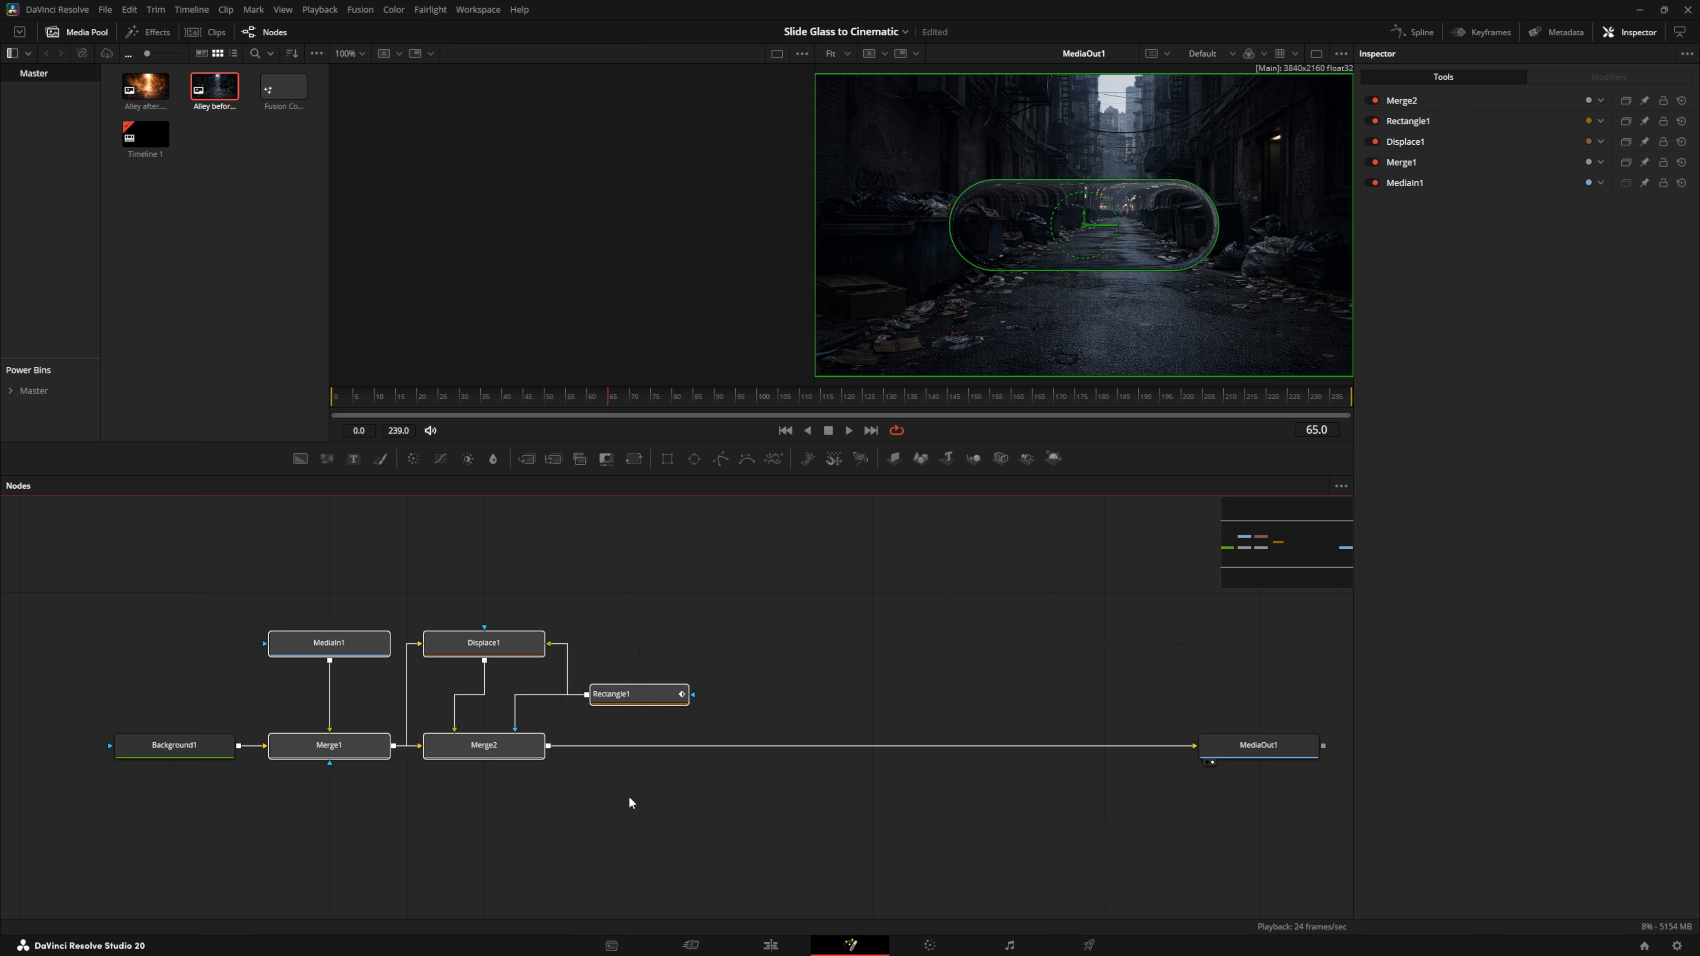
{"action": "left_click", "coordinate": [876, 587]}
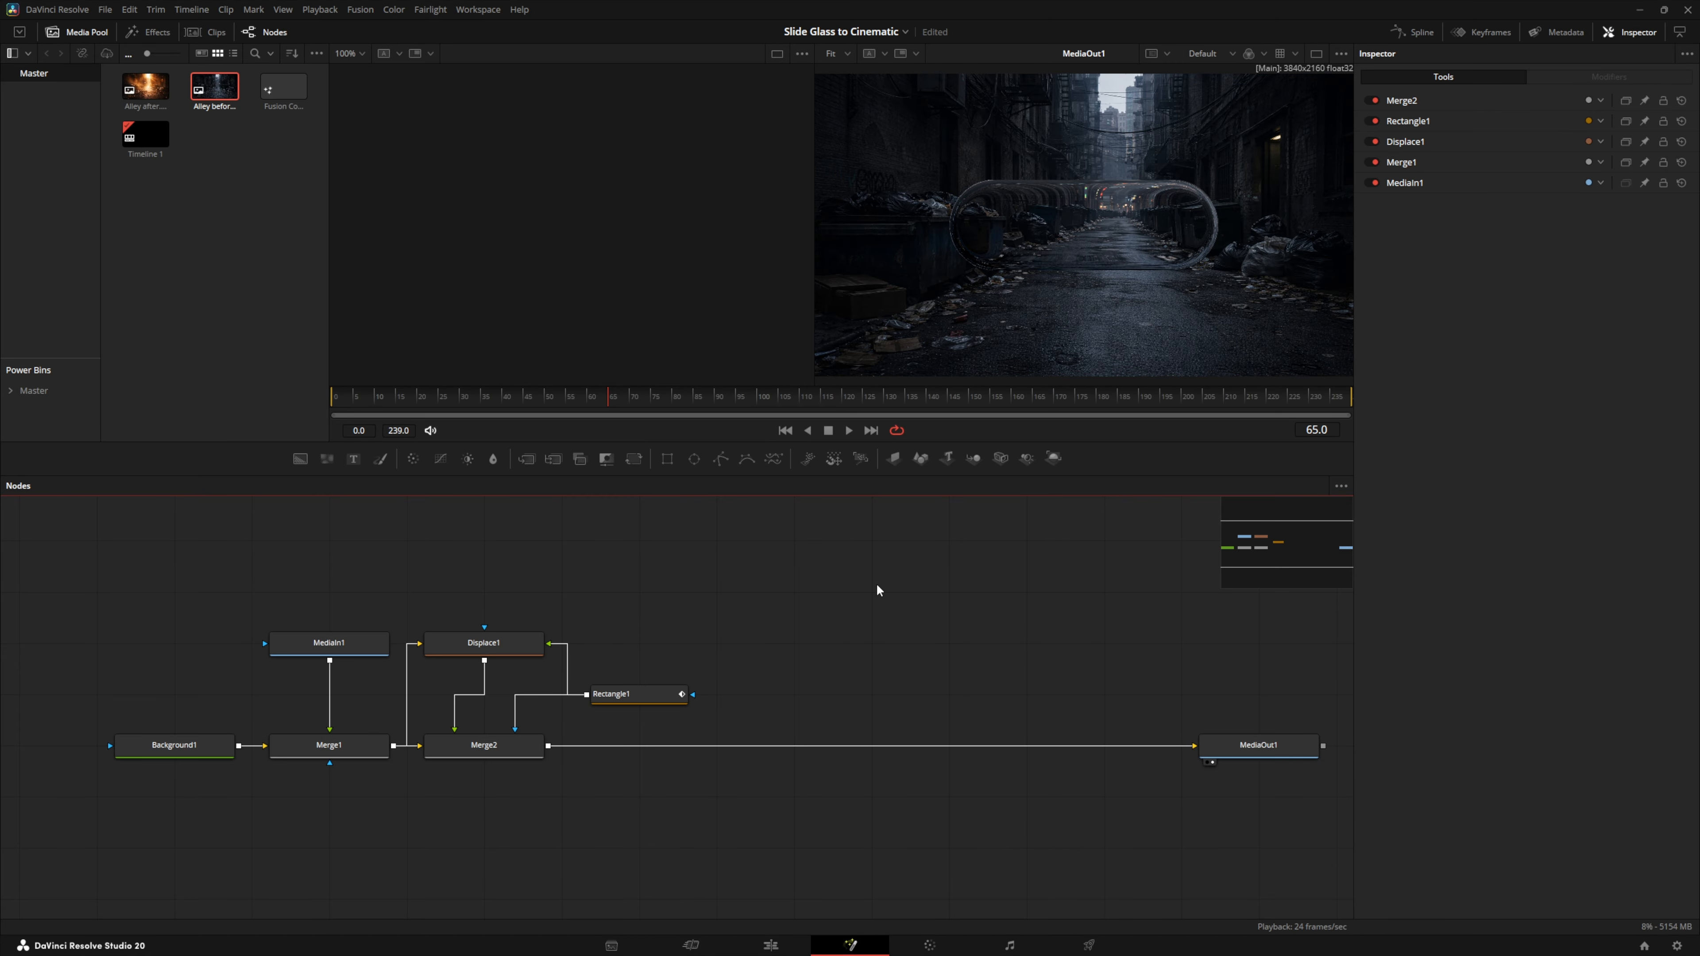
{"action": "key", "text": "ctrl+v"}
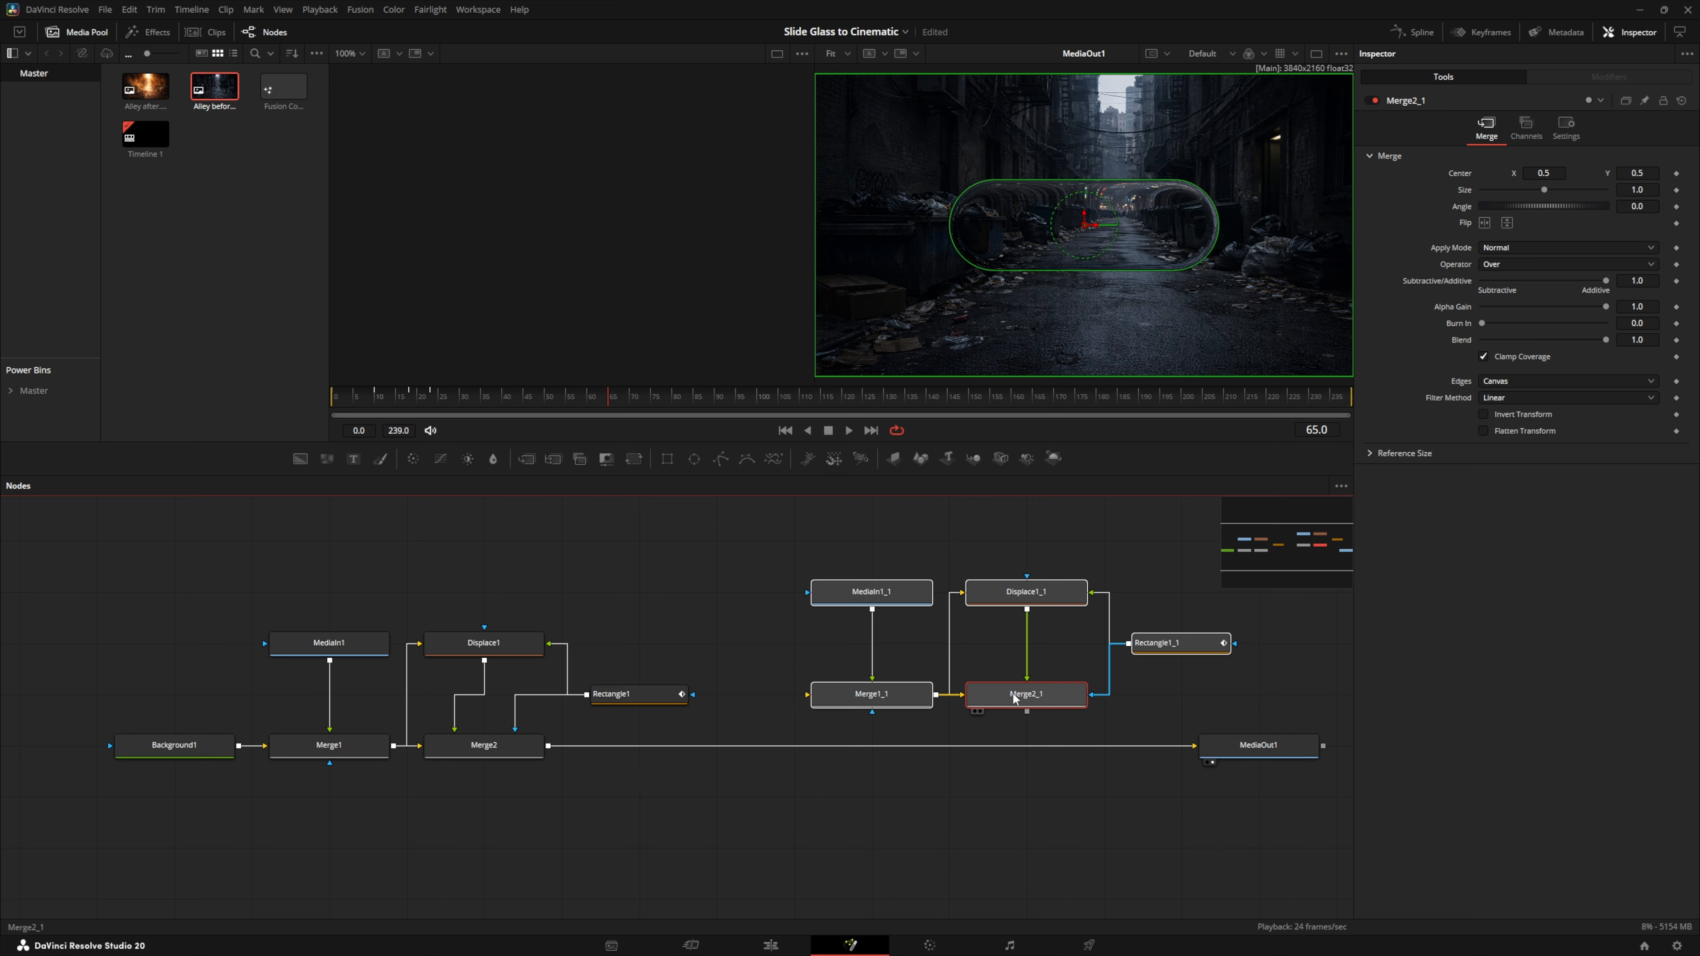
{"action": "left_click_drag", "start_coordinate": [1013, 694], "coordinate": [962, 747]}
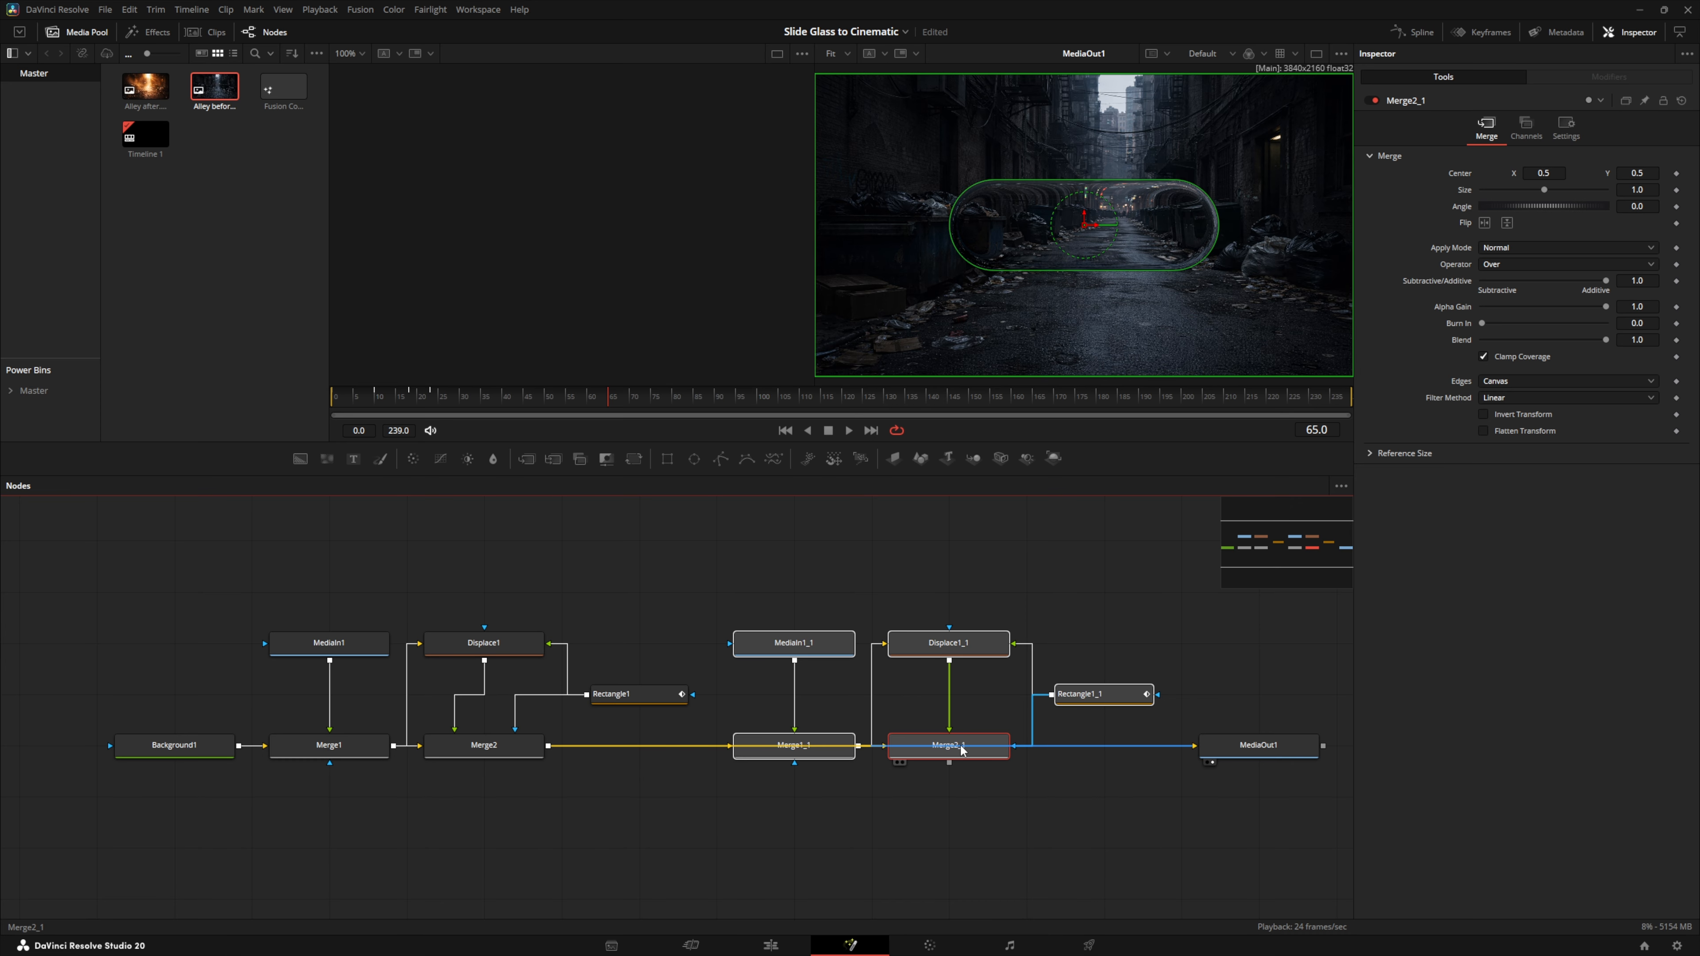
{"action": "left_click_drag", "start_coordinate": [961, 749], "coordinate": [963, 749]}
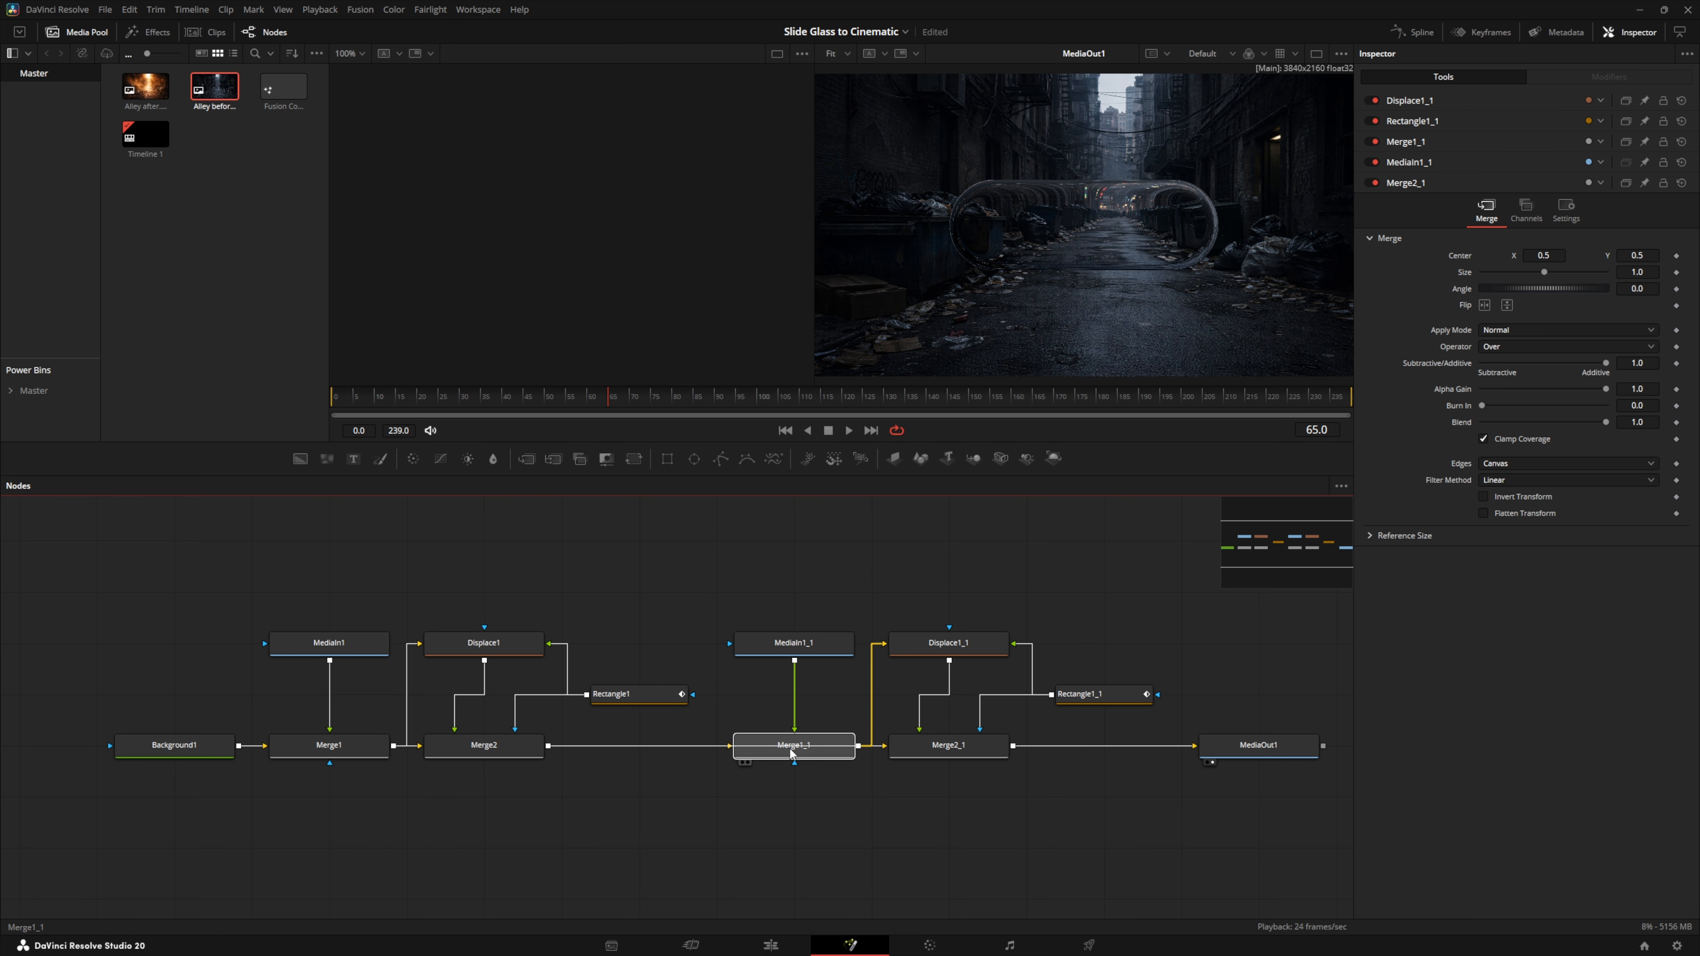
Delete the duplicated MediaIn1_1 node and connect Merge1_1's output to the Displace1_1 input
{"action": "mouse_move", "coordinate": [790, 749]}
{"action": "left_mouse_down"}
{"action": "mouse_move", "coordinate": [790, 787]}
{"action": "mouse_move", "coordinate": [788, 744]}
{"action": "left_mouse_up"}
{"action": "left_click", "coordinate": [790, 644]}
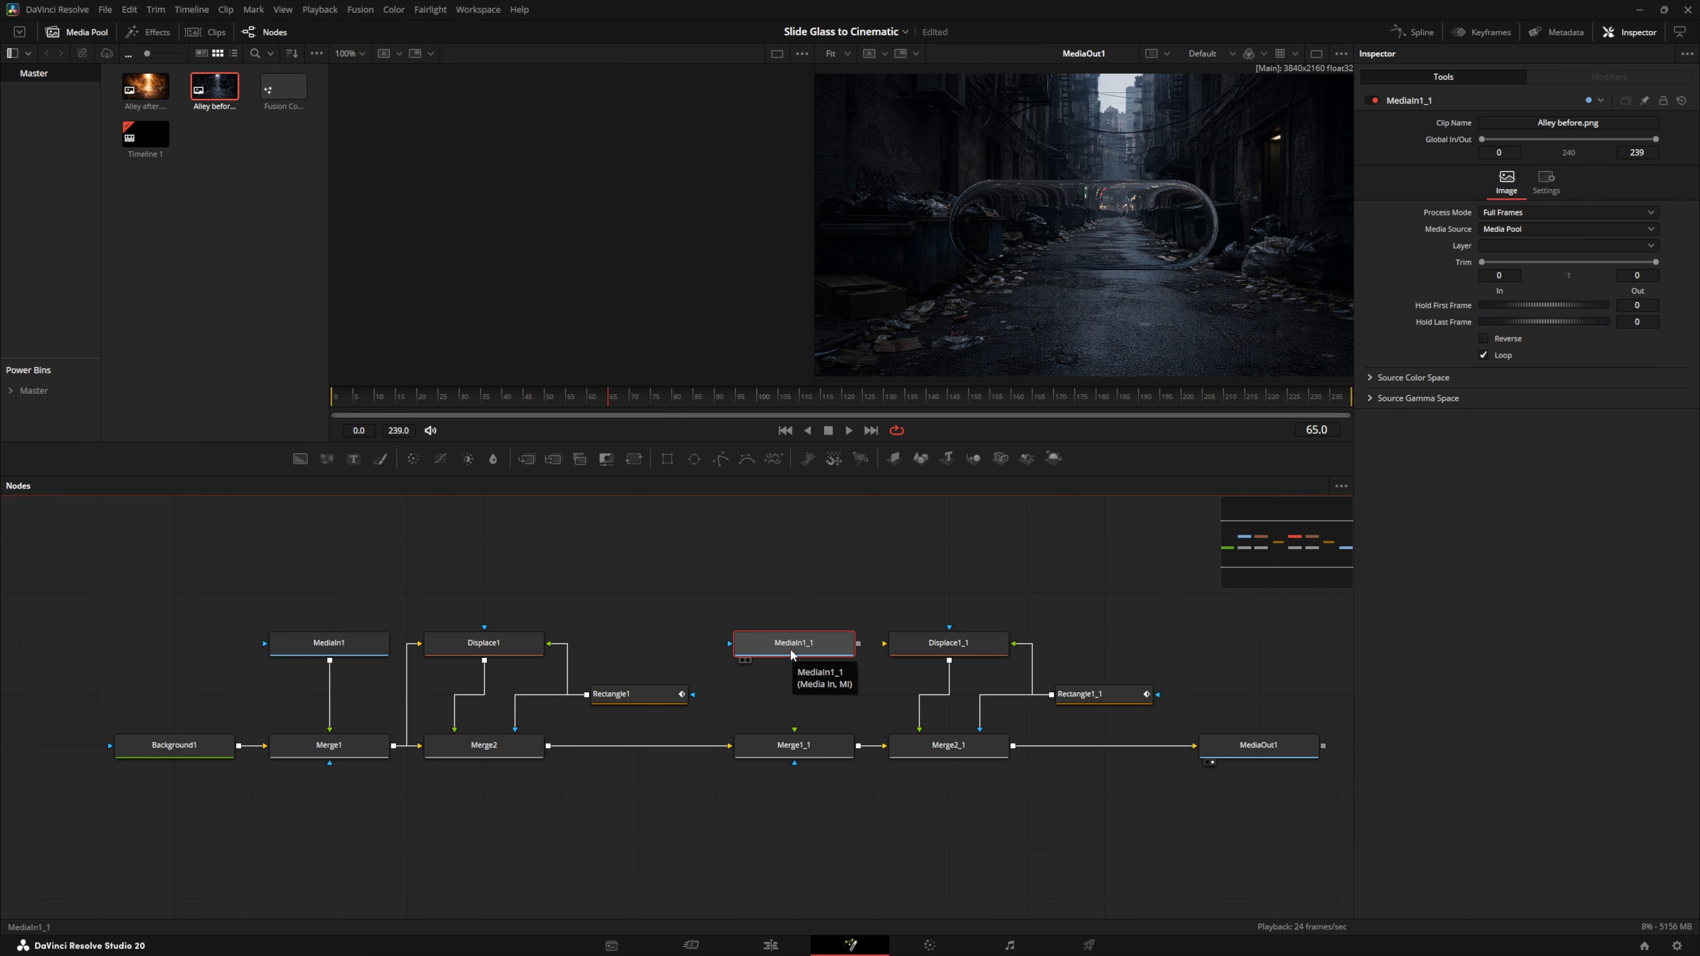
{"action": "key", "text": "Delete"}
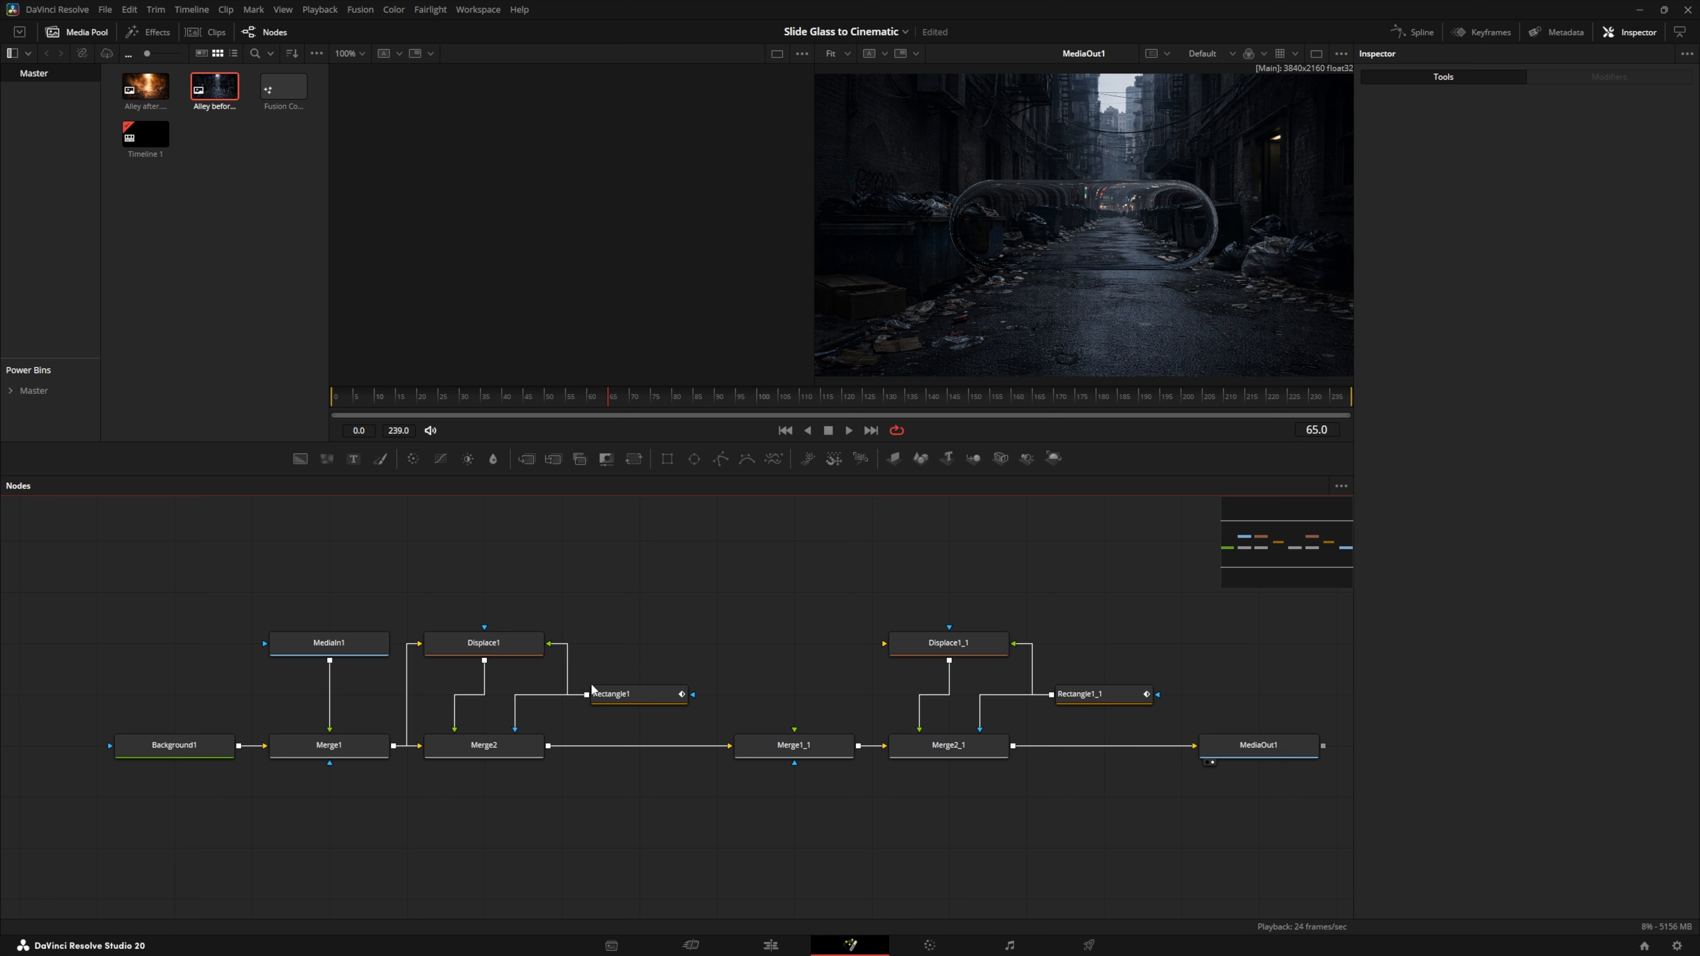
{"action": "left_click", "coordinate": [1098, 695]}
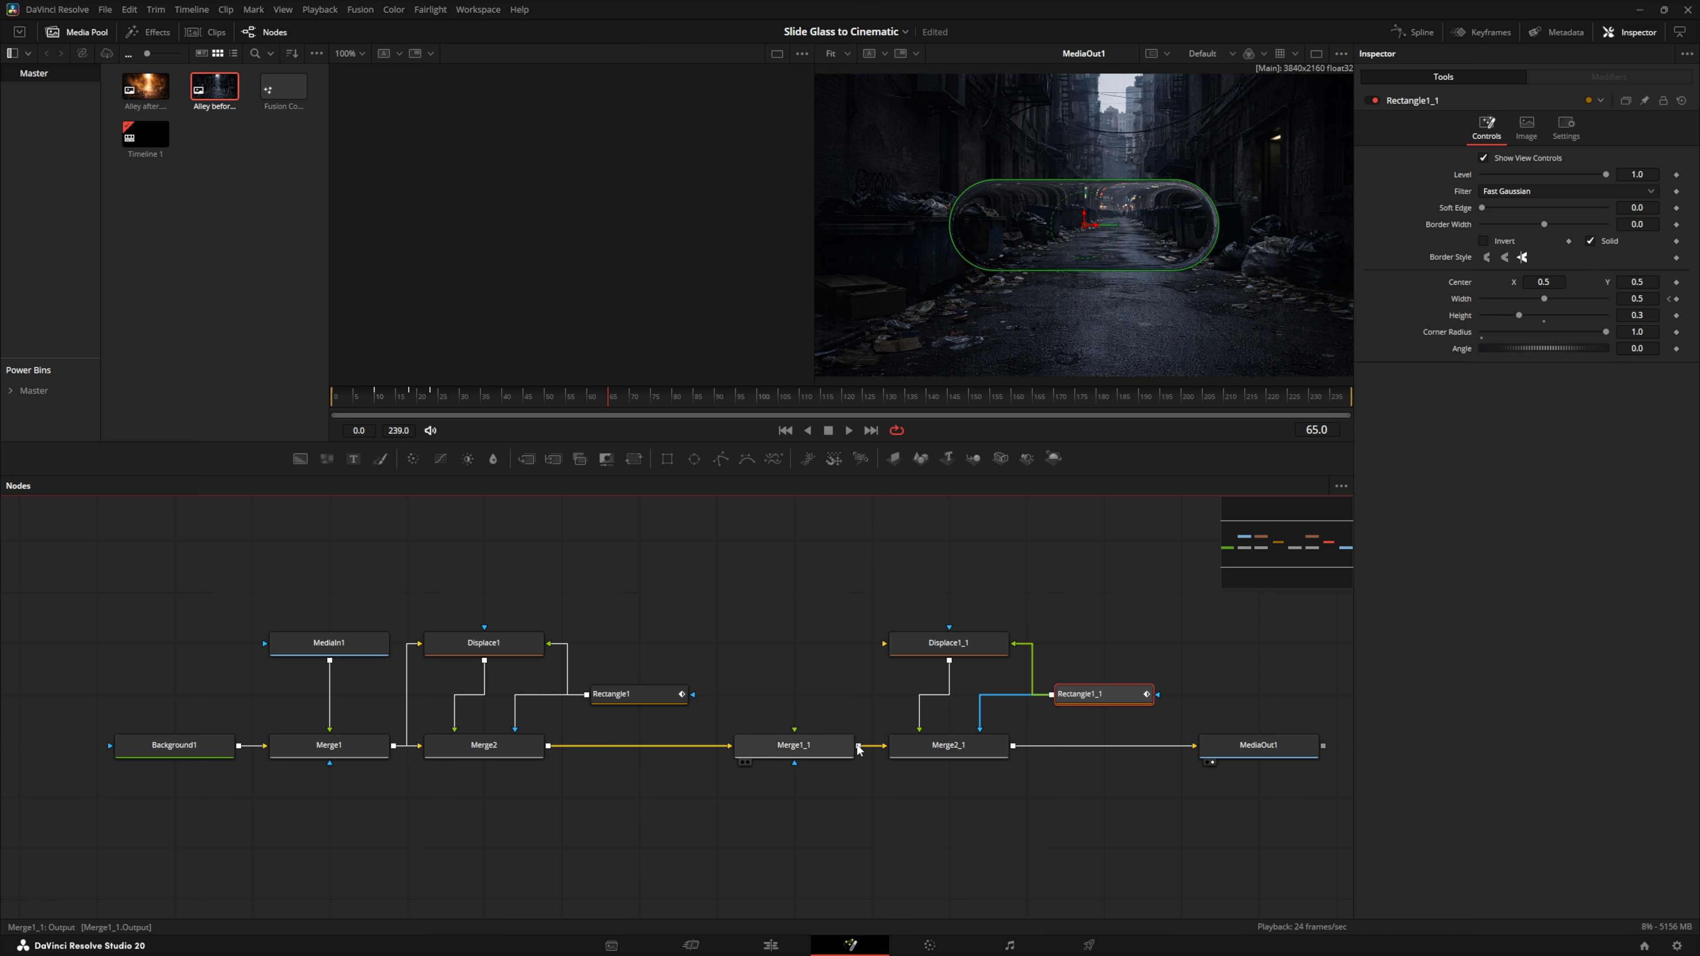
{"action": "left_click_drag", "start_coordinate": [859, 747], "coordinate": [885, 645]}
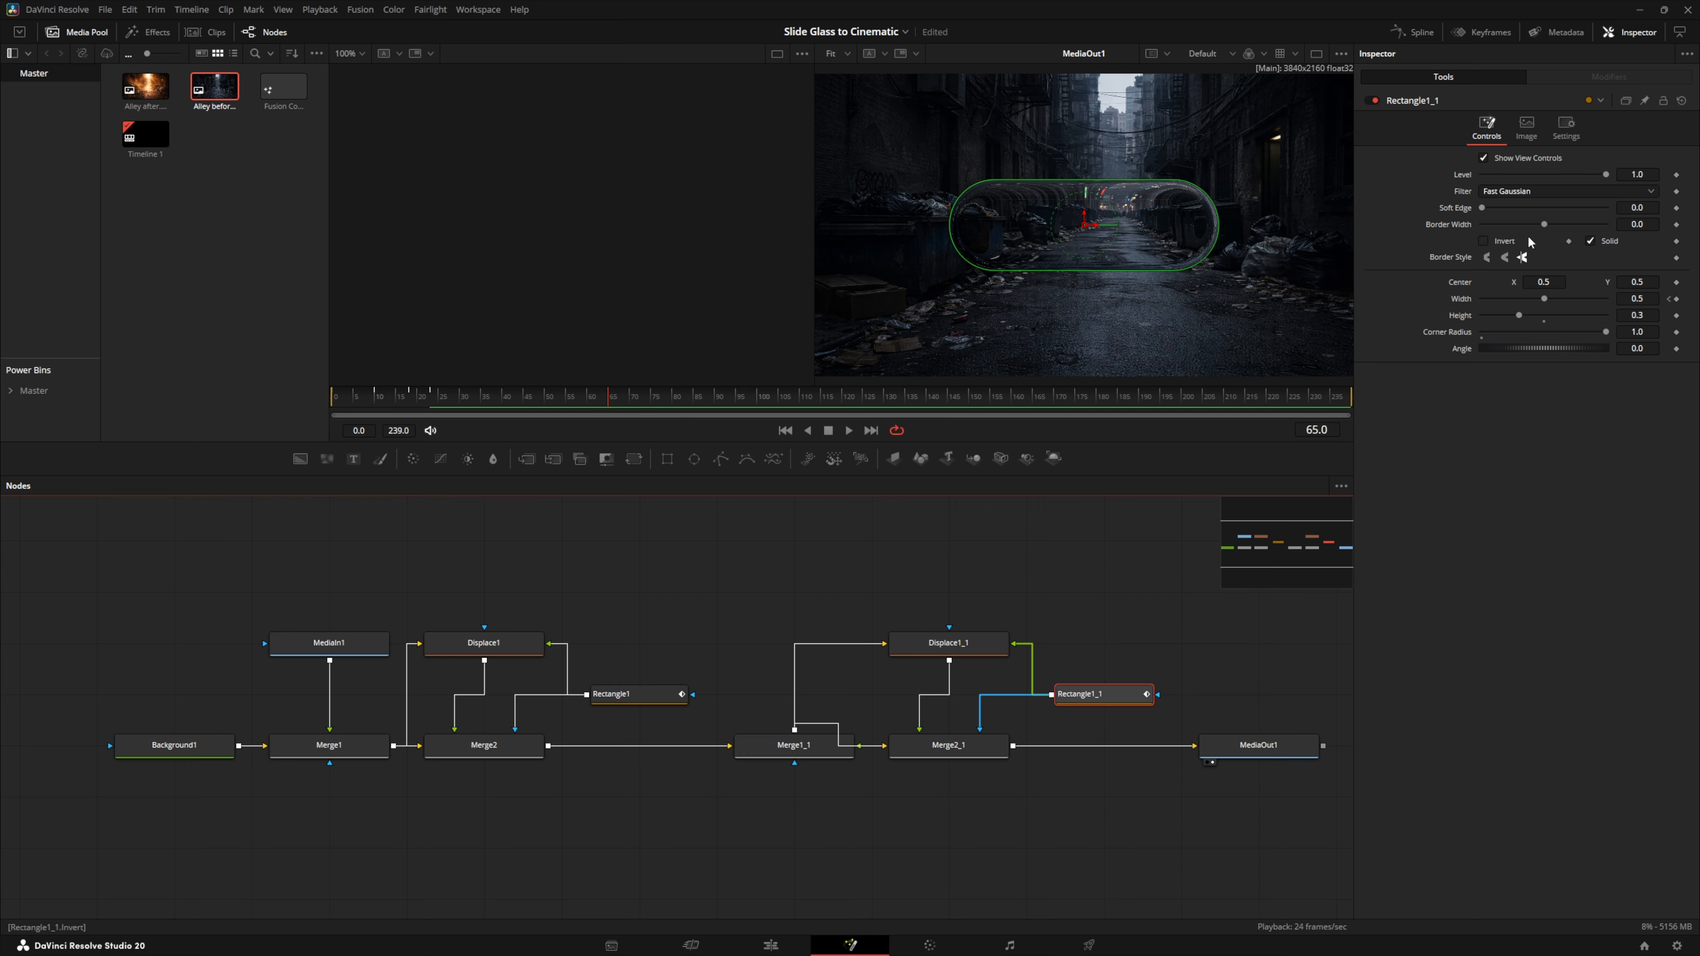
Reset Rectangle1_1, and make it a small circle with corner radius 1.0, width 0.144 and height 0.25
{"action": "left_click", "coordinate": [1682, 100]}
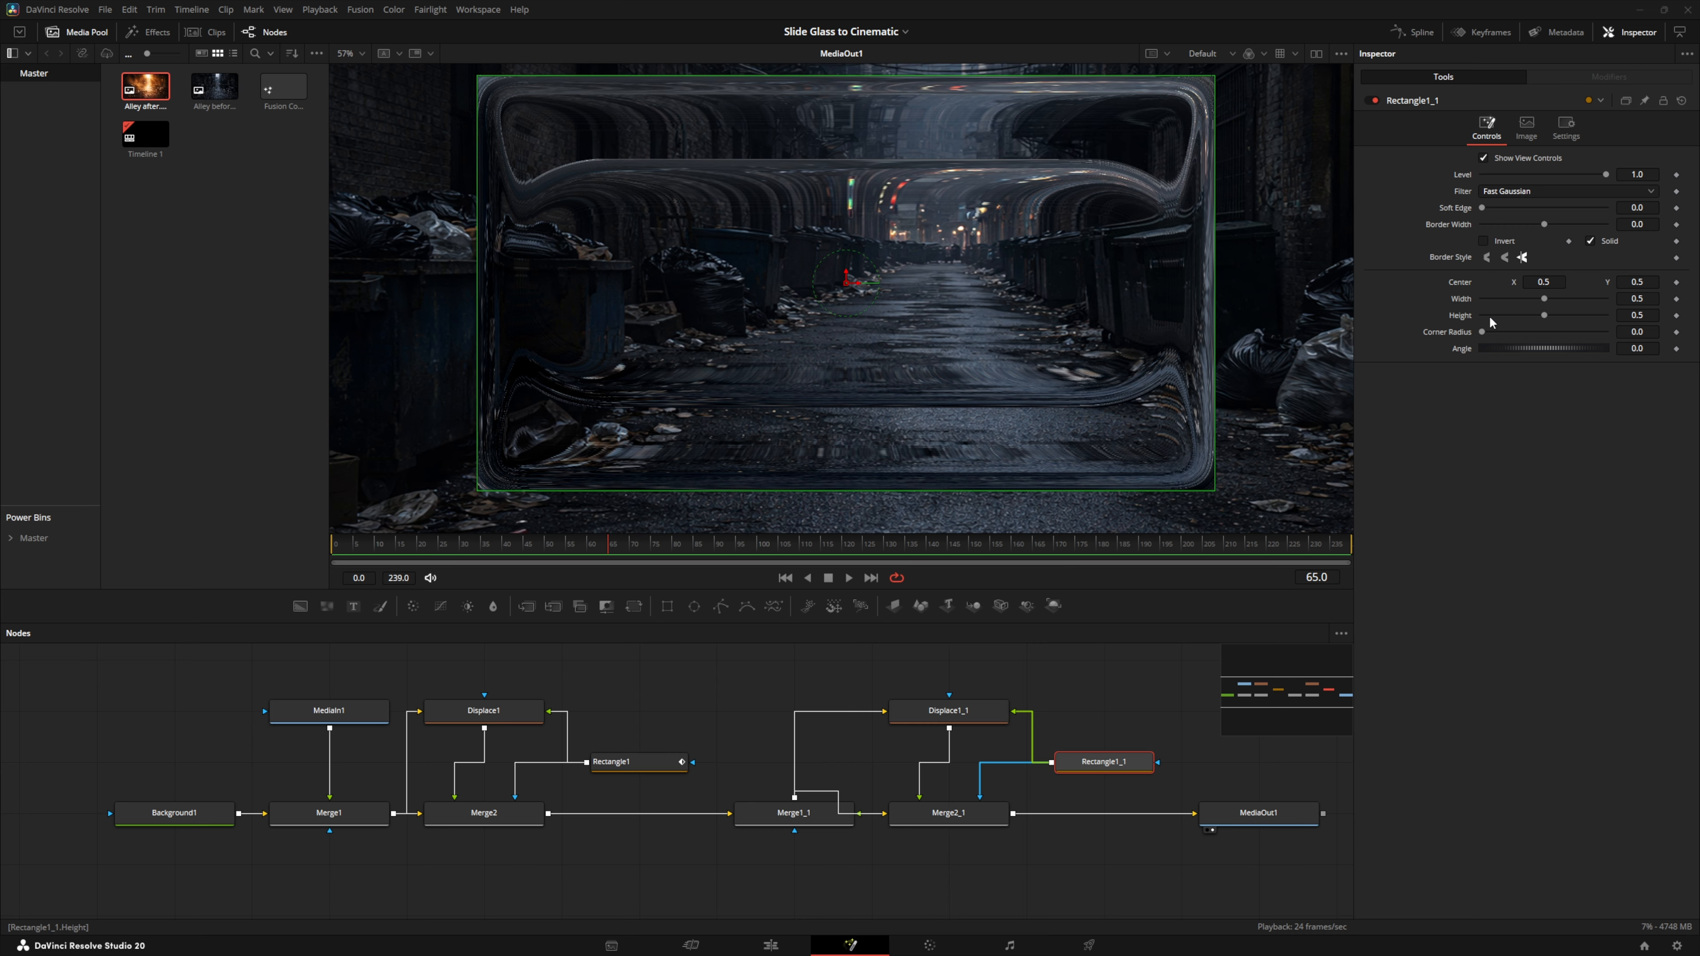
{"action": "left_click_drag", "start_coordinate": [1483, 329], "coordinate": [1622, 333]}
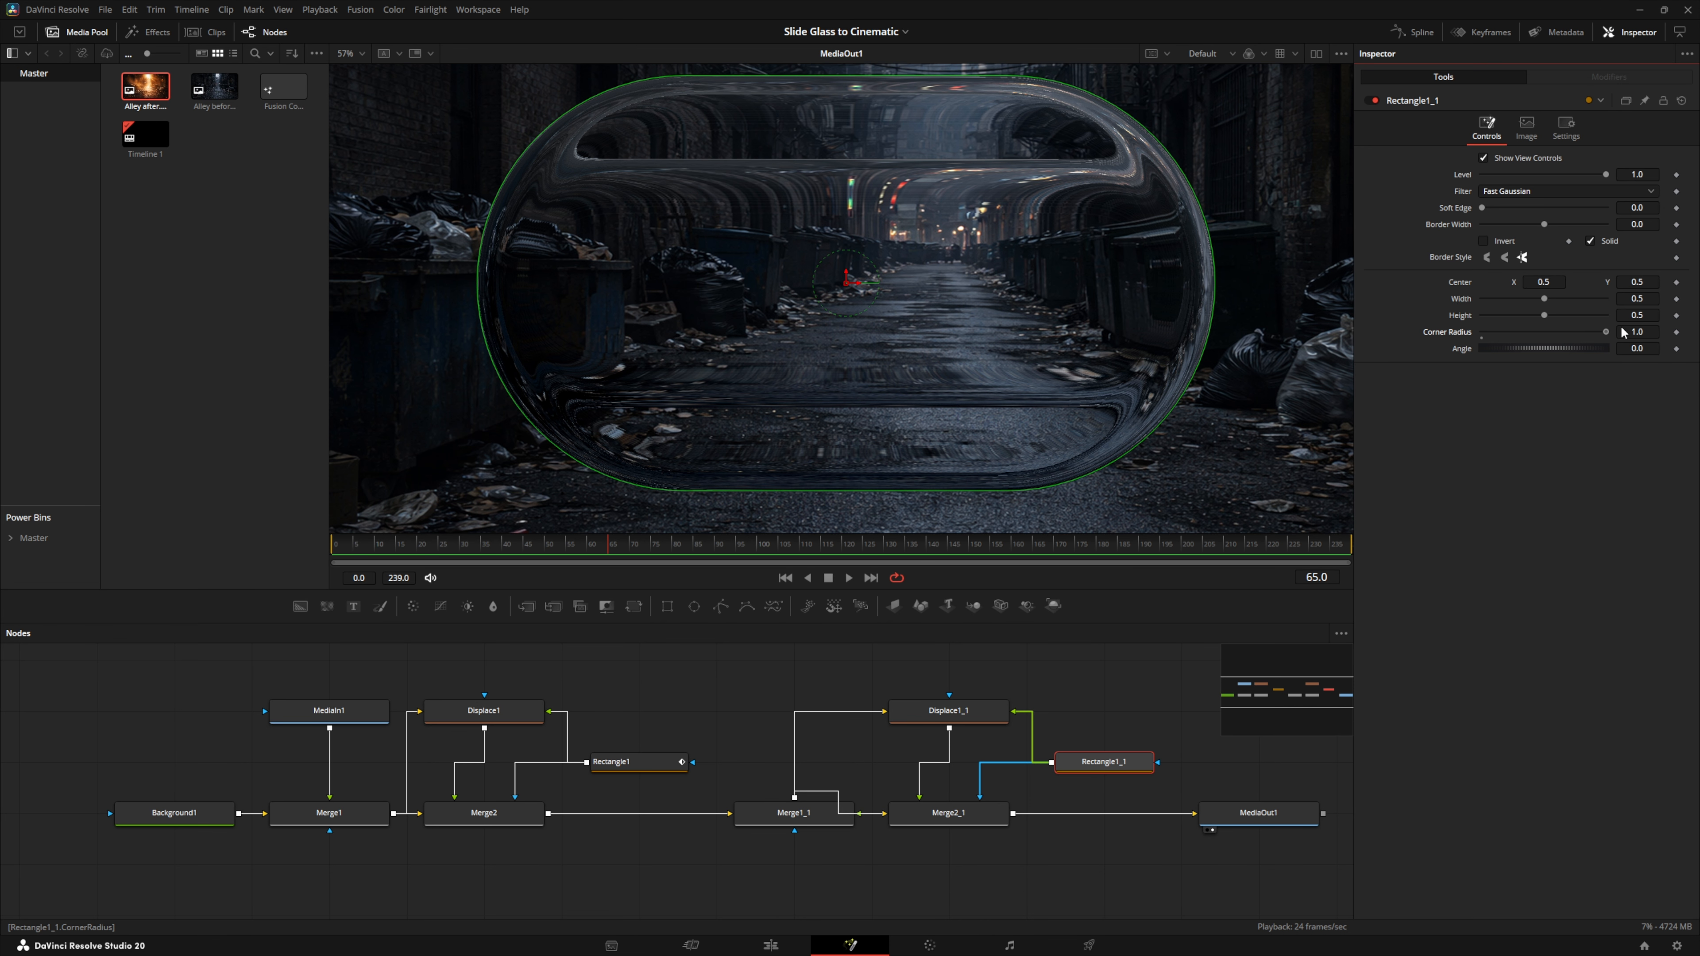
{"action": "left_click", "coordinate": [1637, 299]}
{"action": "type", "text": "0.144"}
{"action": "key", "text": "Tab"}
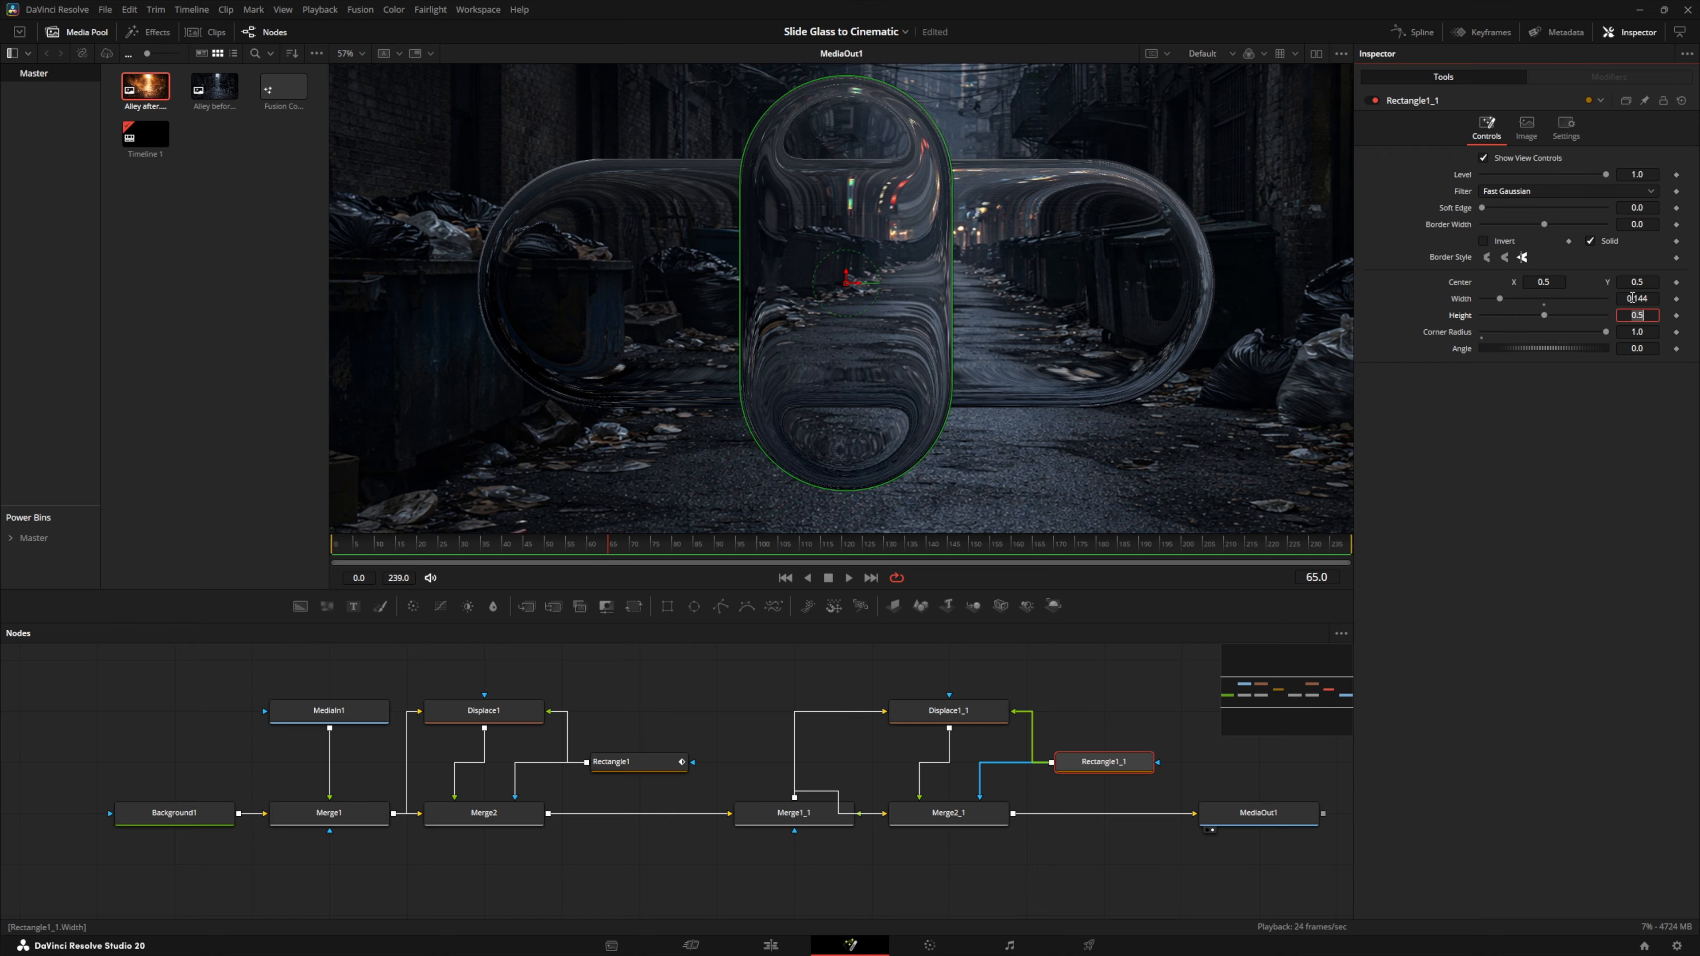
{"action": "type", "text": "0.25"}
{"action": "key", "text": "Tab"}
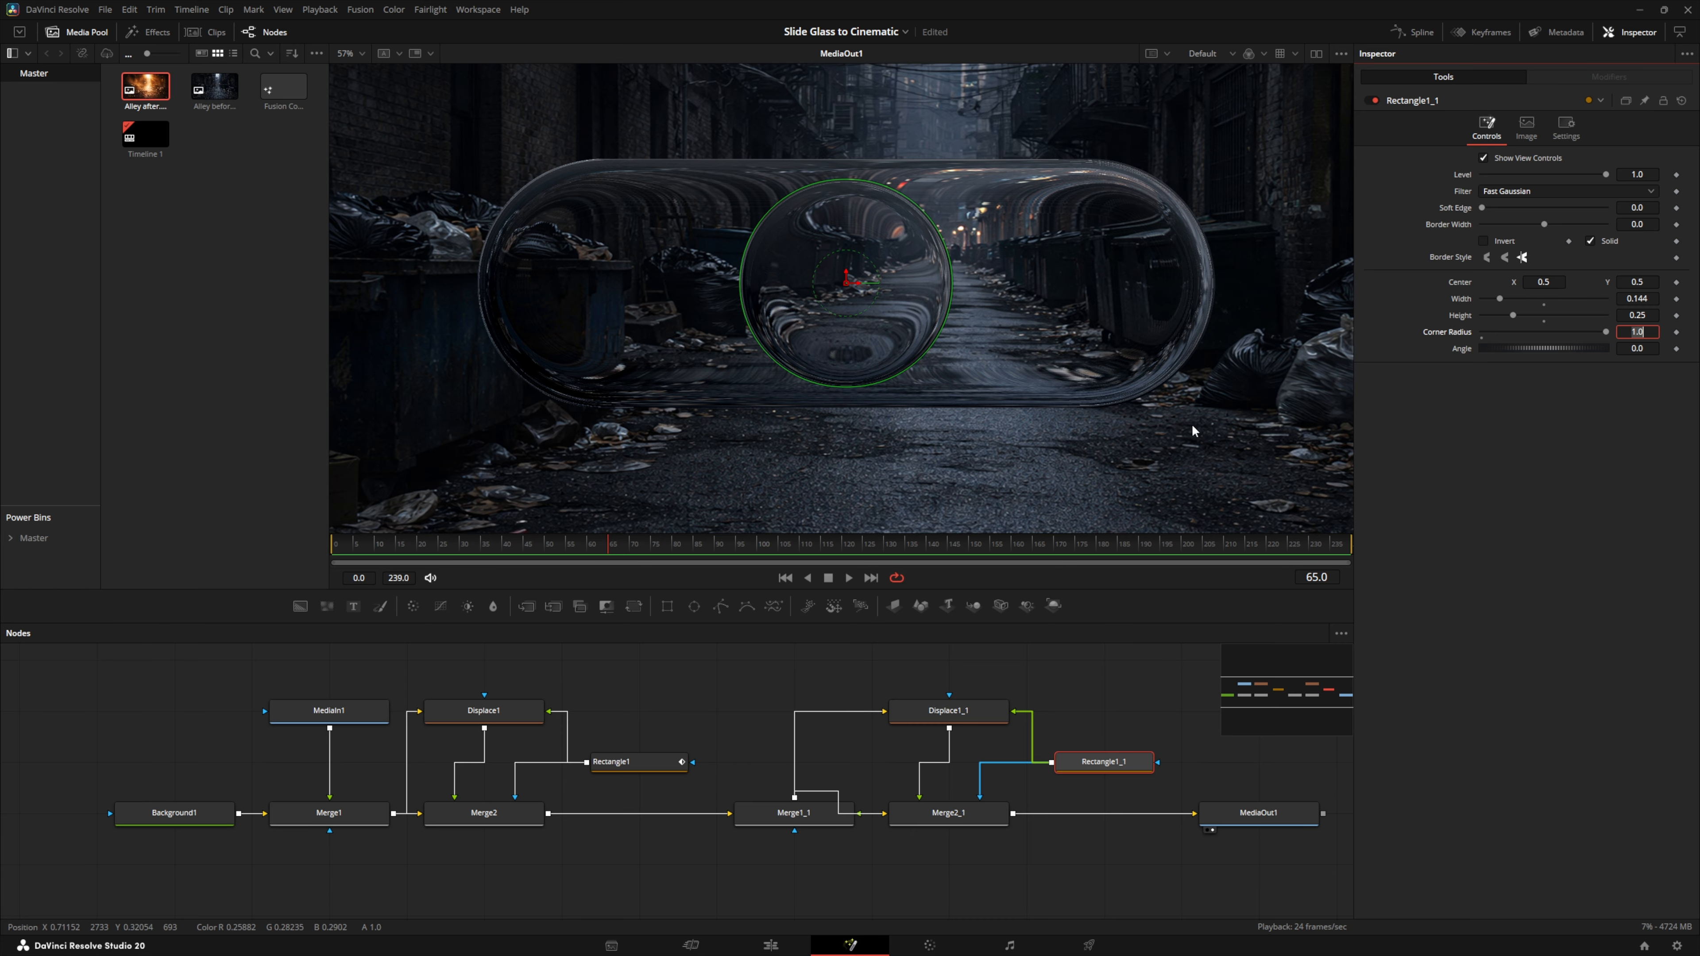
Add a Blur node and insert it in the connection between Merge1_1 and Displace1_1
{"action": "left_click", "coordinate": [733, 672]}
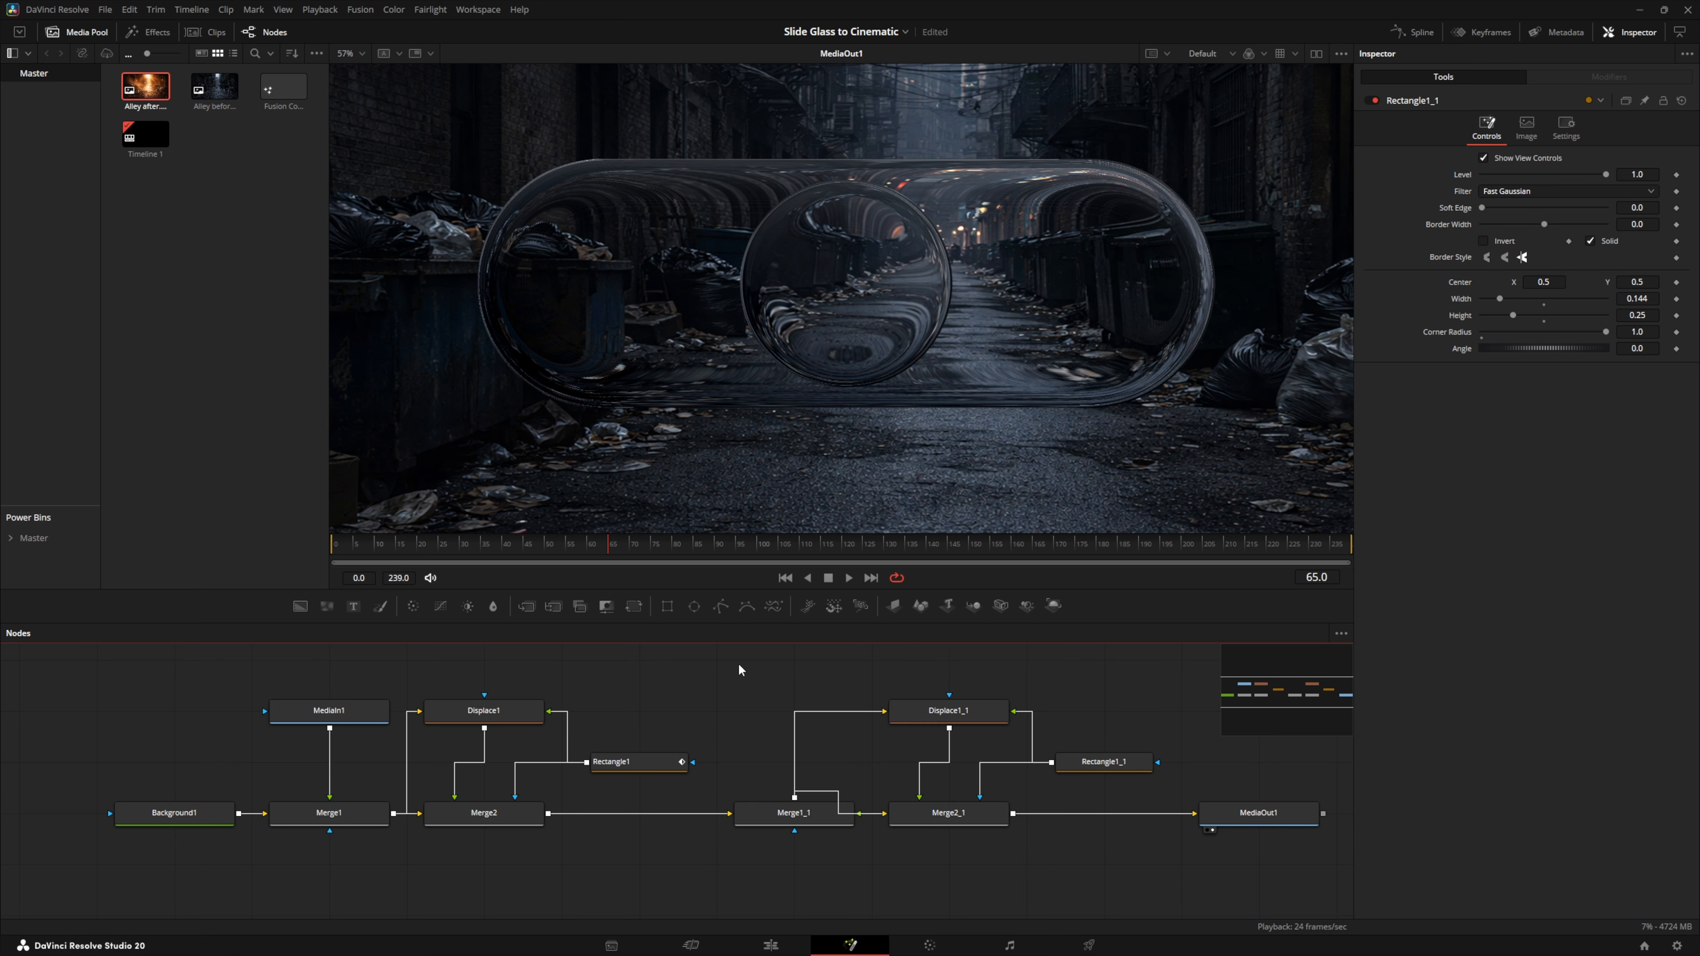
{"action": "key", "text": "shift+space"}
{"action": "type", "text": "Blur"}
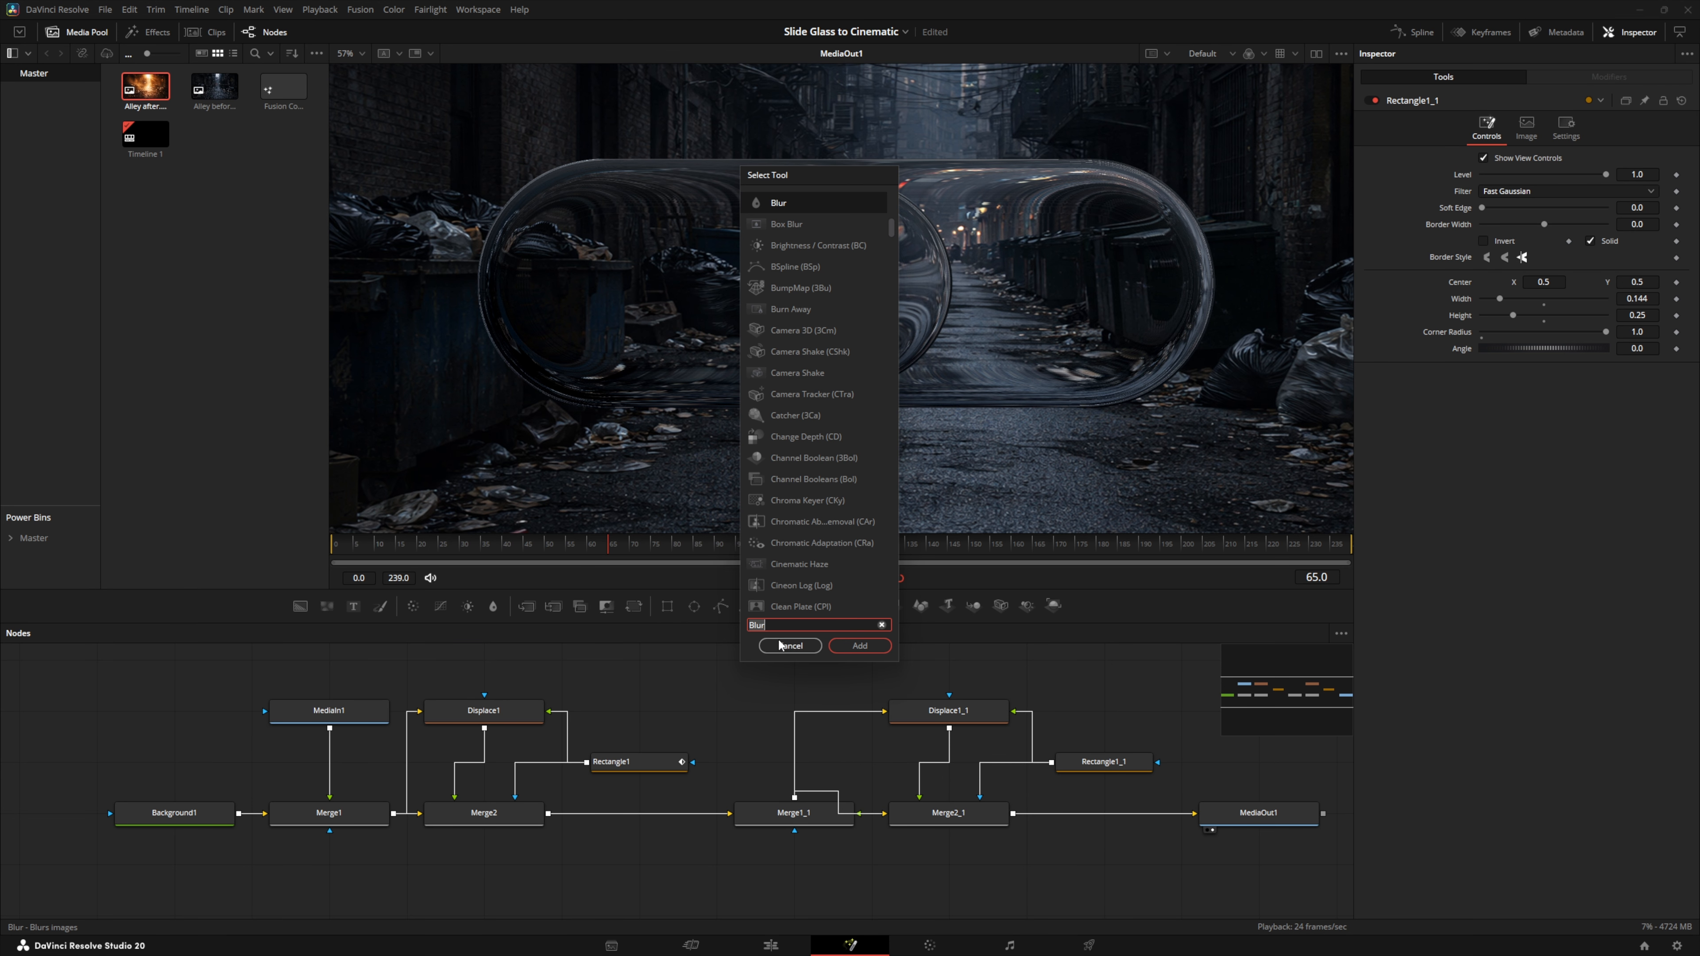
{"action": "left_click", "coordinate": [855, 646]}
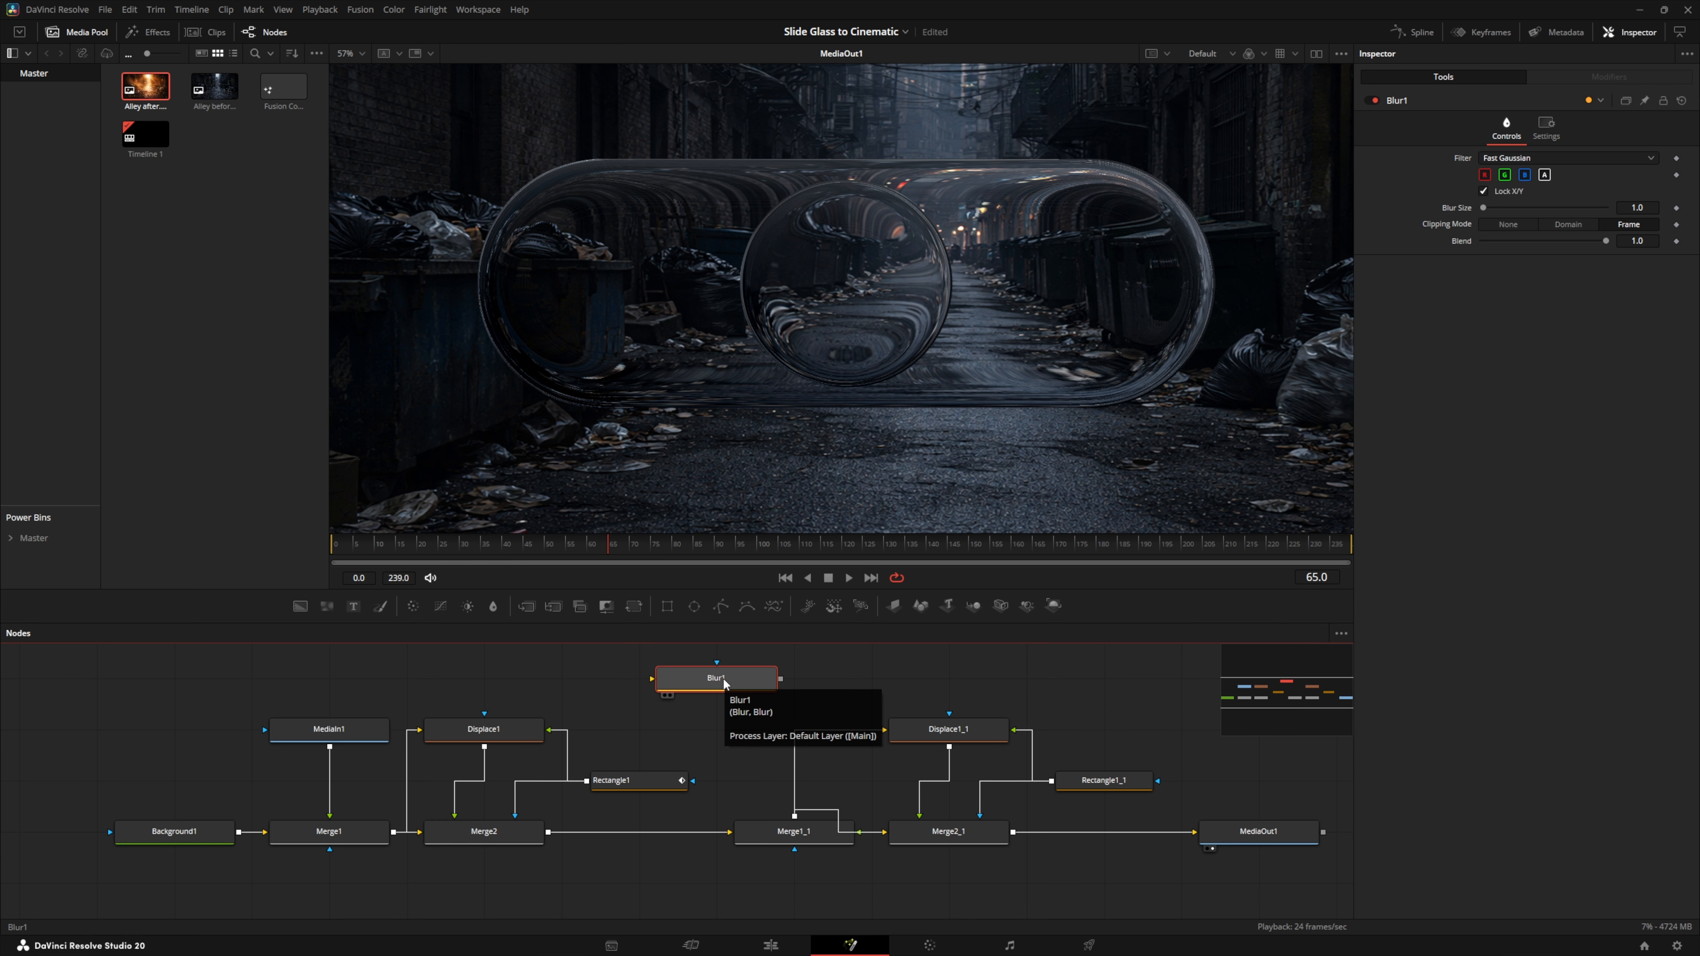
{"action": "left_click_drag", "start_coordinate": [724, 681], "coordinate": [802, 732]}
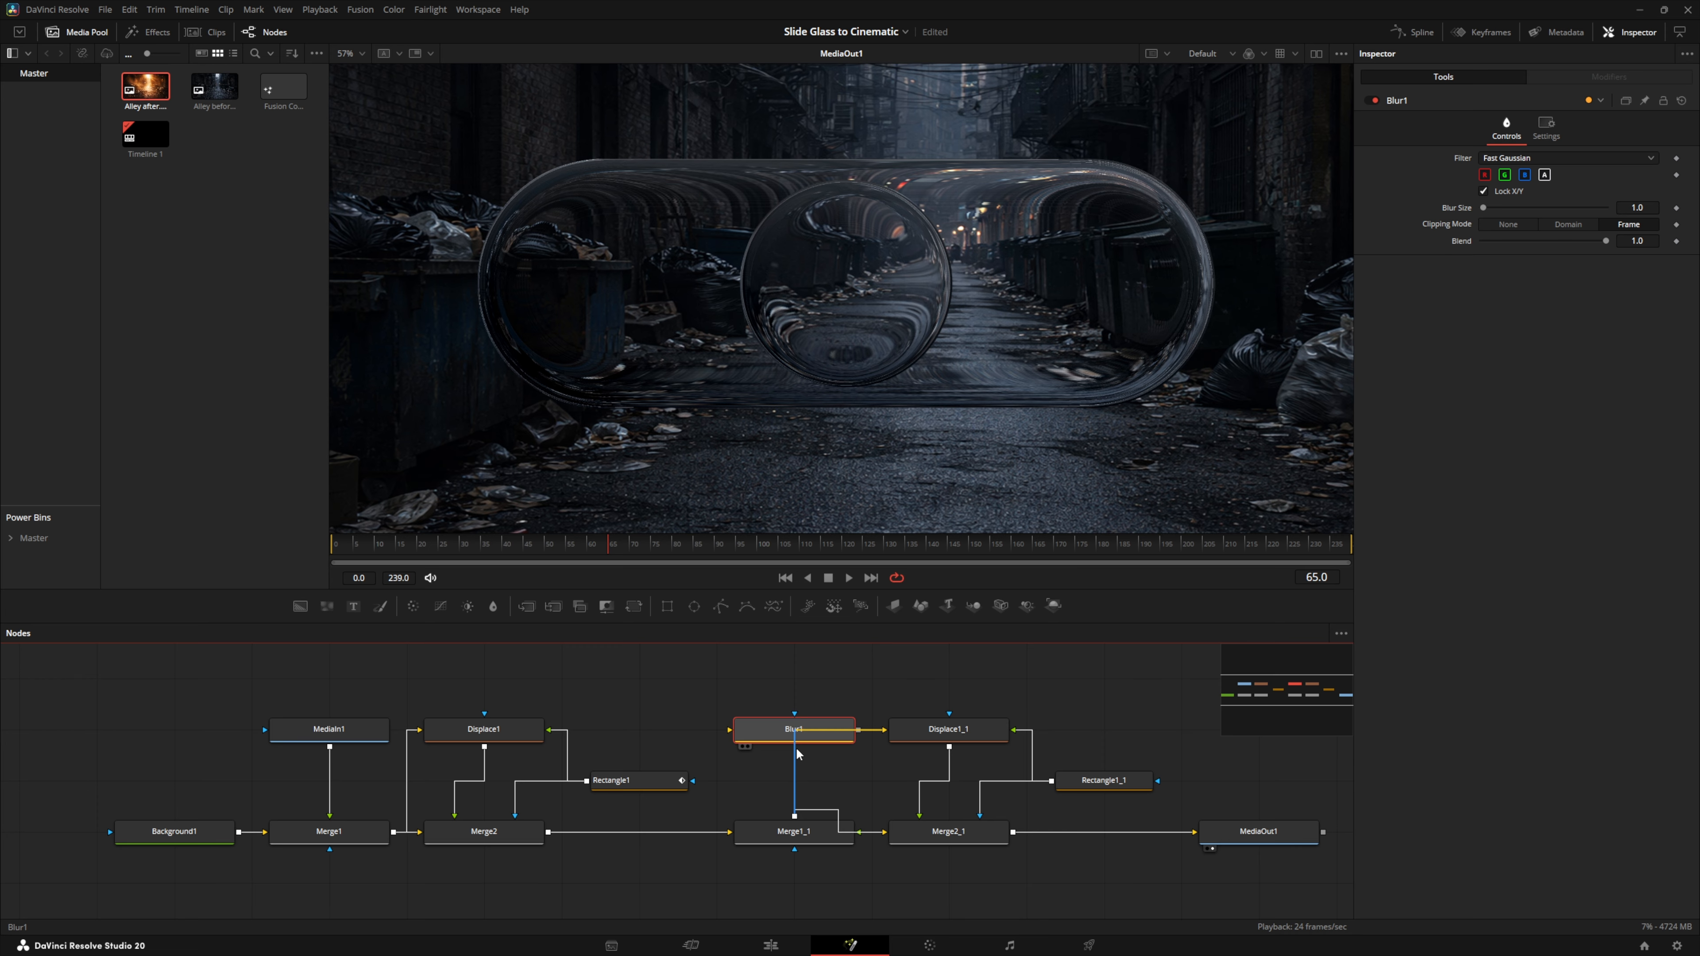
{"action": "left_click_drag", "start_coordinate": [796, 732], "coordinate": [797, 782]}
Set Displace1_1's Spread to 1.0
{"action": "left_click", "coordinate": [963, 728]}
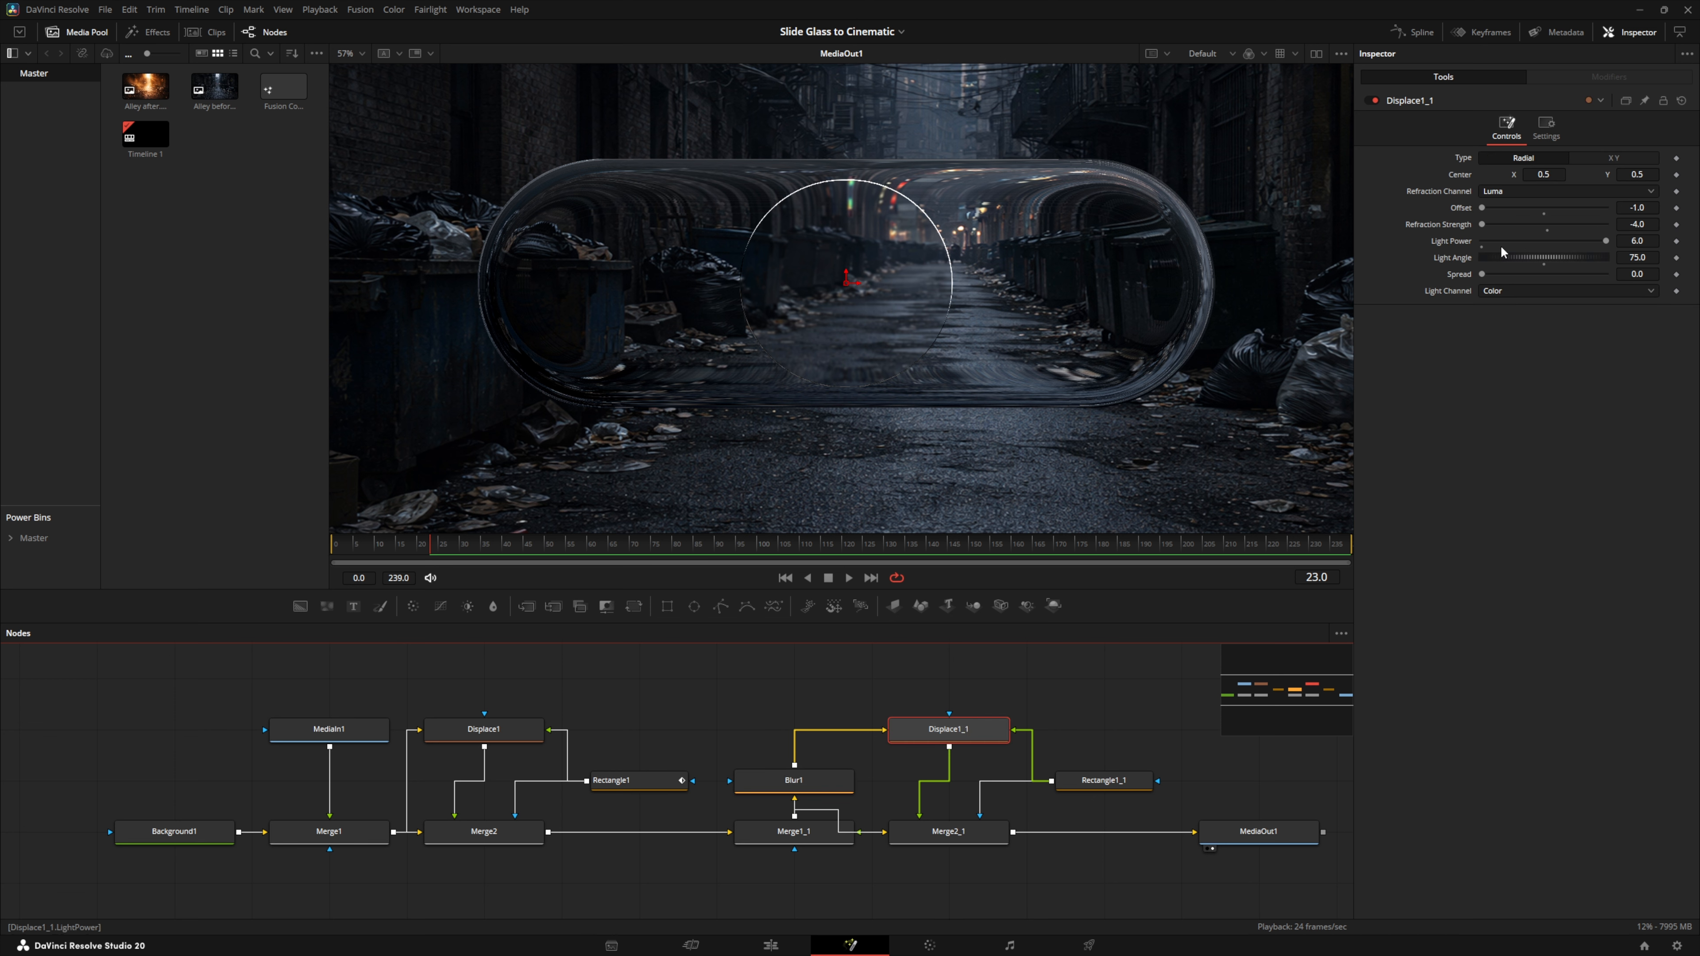
{"action": "double_click", "coordinate": [1638, 275]}
{"action": "type", "text": "1"}
{"action": "key", "text": "Return"}
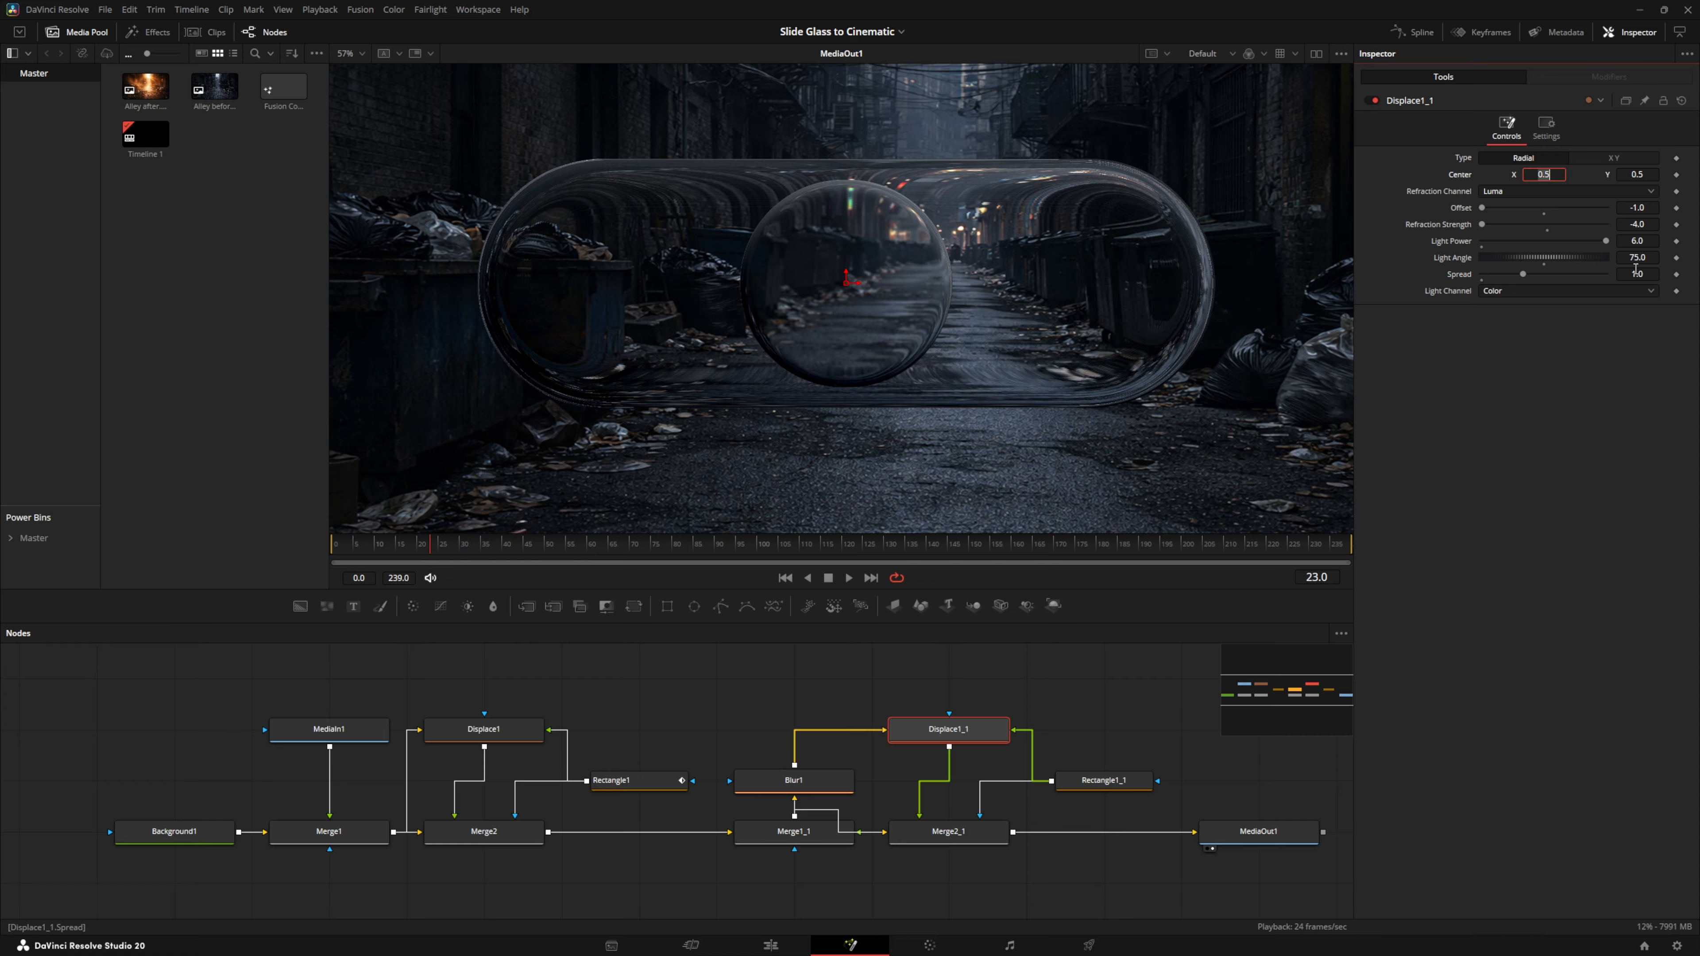
Try a high blur size on Blur1, and set it to 5.0
{"action": "left_click", "coordinate": [793, 781]}
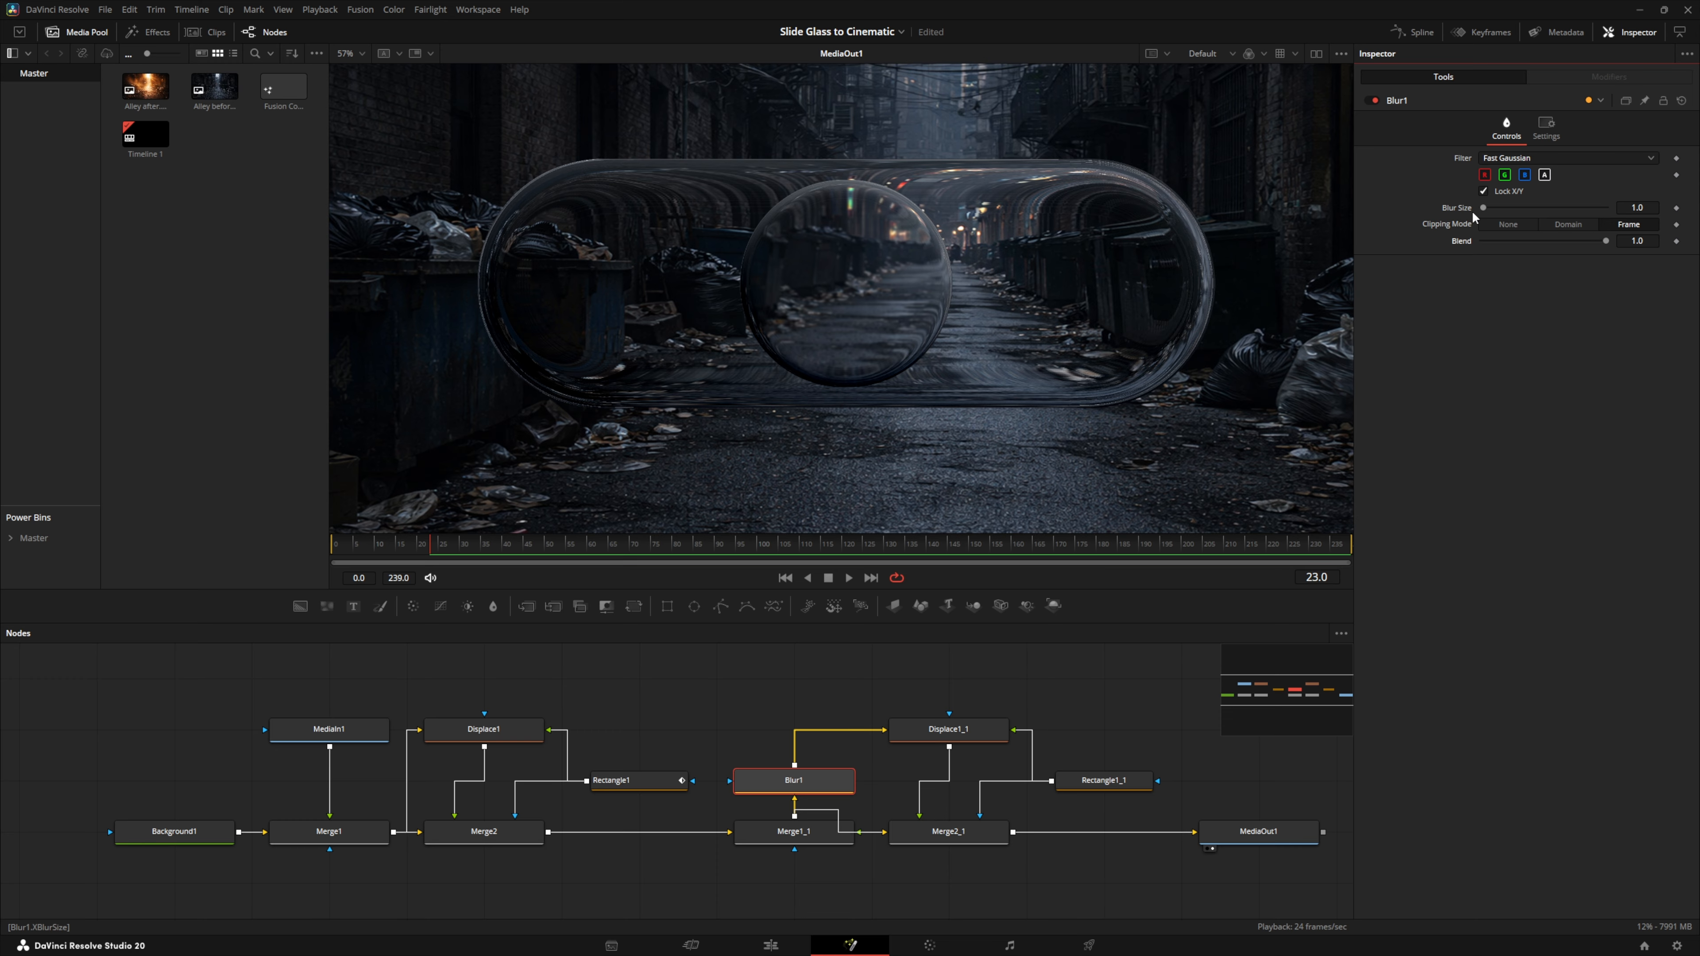
{"action": "left_click_drag", "start_coordinate": [1482, 208], "coordinate": [1519, 220]}
{"action": "left_click", "coordinate": [1655, 208]}
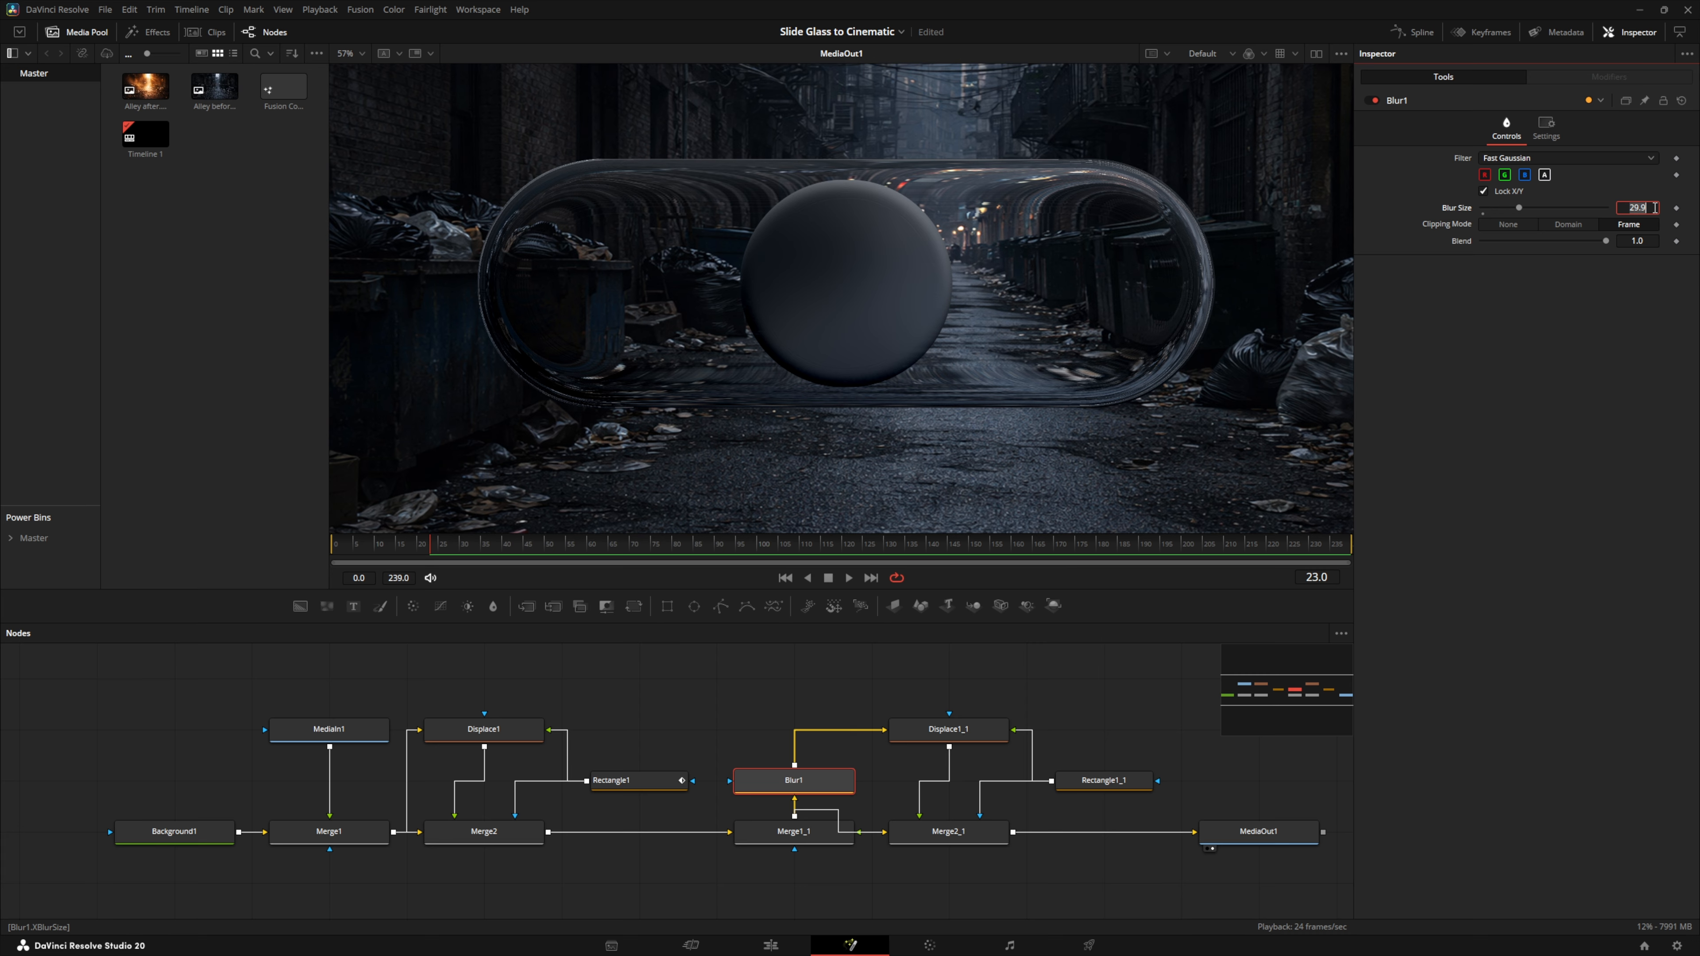
{"action": "type", "text": "5"}
{"action": "key", "text": "Tab"}
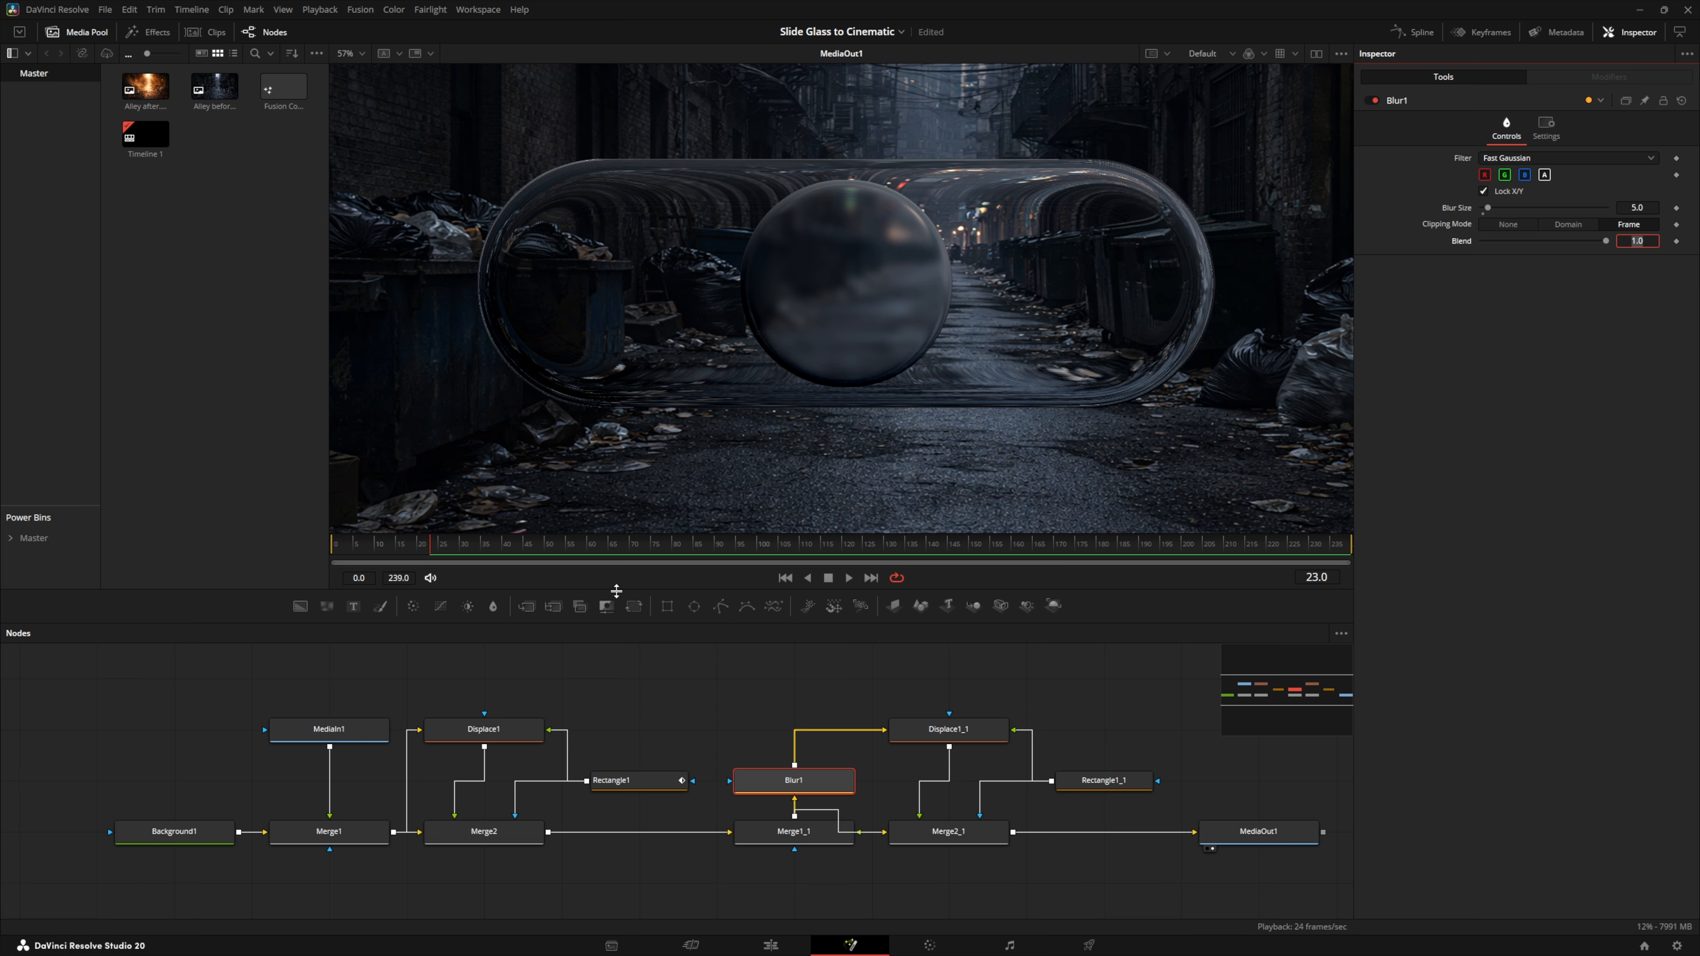
Vary Blur1's blur size between 0 and about 13.9, leaving a lighter frosted blur inside the glass circle
{"action": "mouse_move", "coordinate": [1488, 208]}
{"action": "left_mouse_down"}
{"action": "mouse_move", "coordinate": [1611, 218]}
{"action": "mouse_move", "coordinate": [1457, 208]}
{"action": "left_mouse_up"}
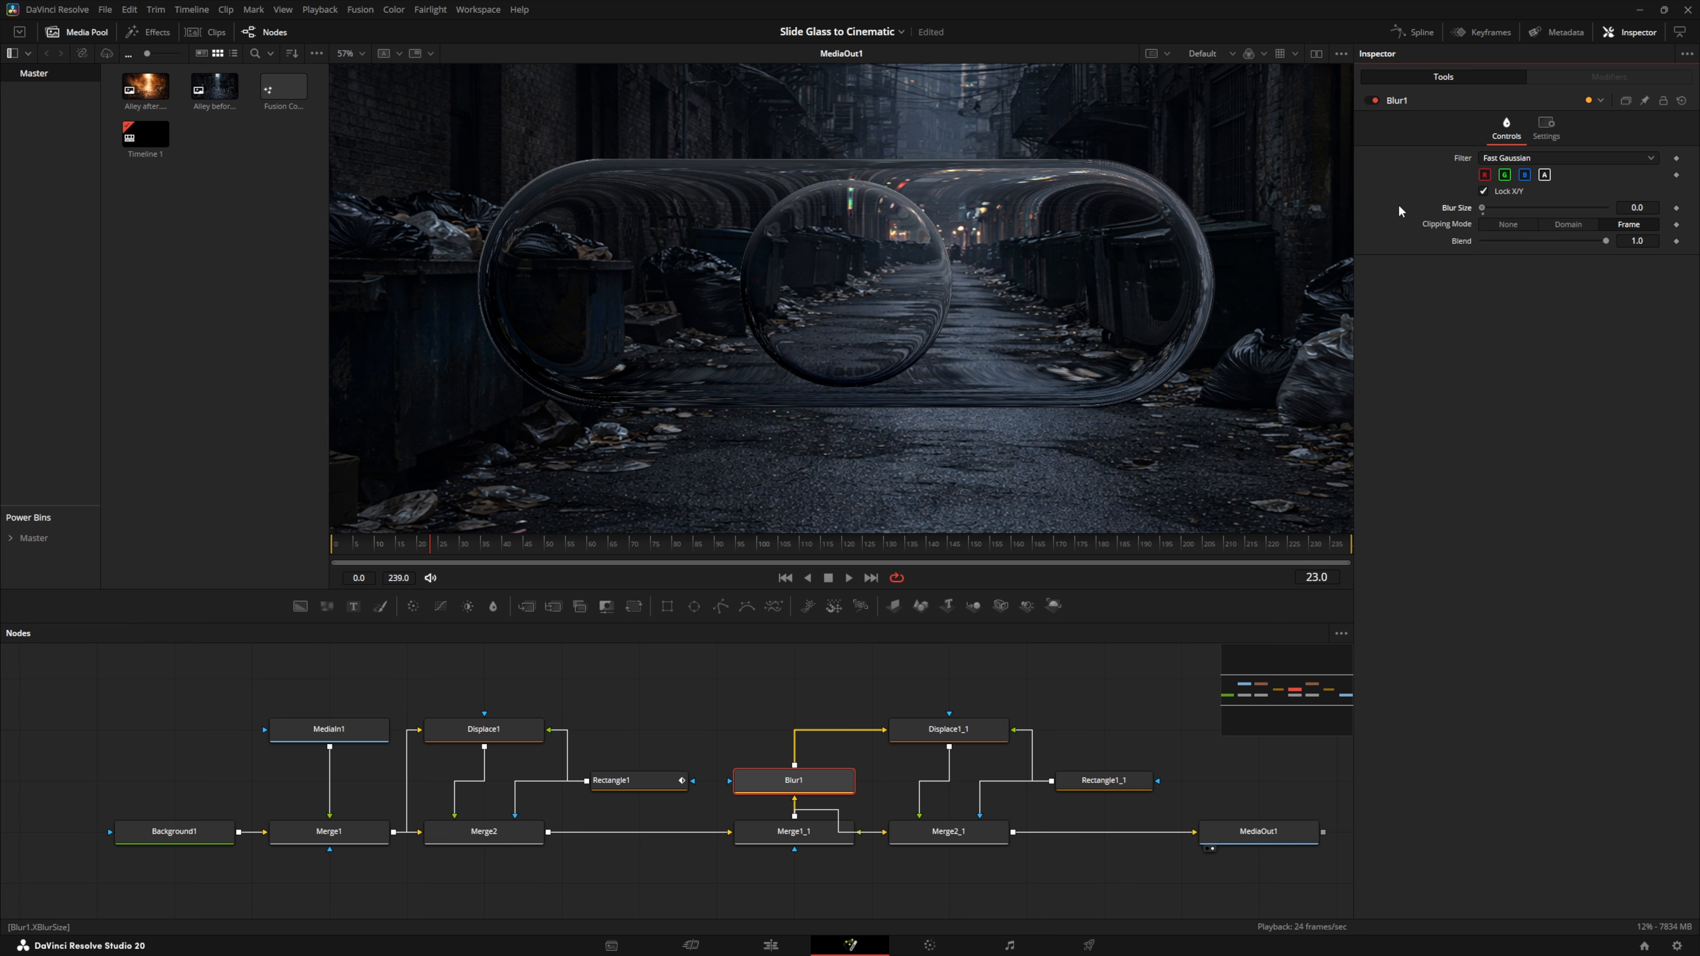
{"action": "mouse_move", "coordinate": [1477, 202]}
{"action": "left_mouse_down"}
{"action": "mouse_move", "coordinate": [1507, 204]}
{"action": "mouse_move", "coordinate": [1467, 204]}
{"action": "left_mouse_up"}
{"action": "left_click_drag", "start_coordinate": [1482, 208], "coordinate": [1499, 209]}
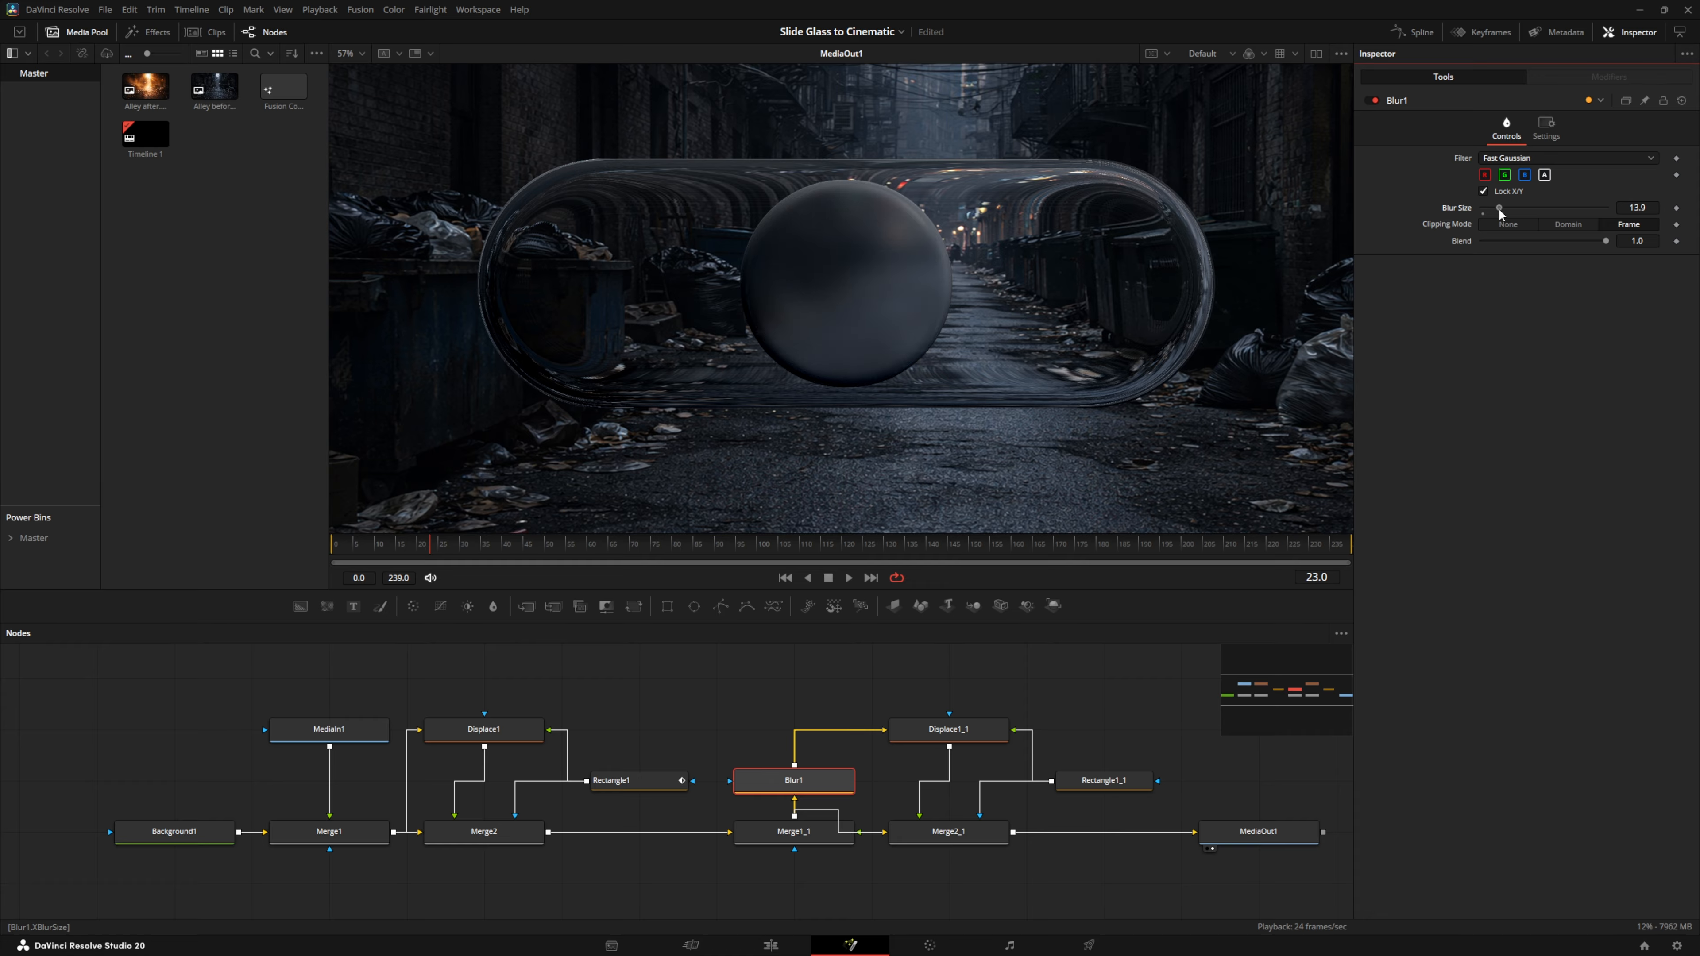
{"action": "left_click_drag", "start_coordinate": [1499, 209], "coordinate": [1490, 212]}
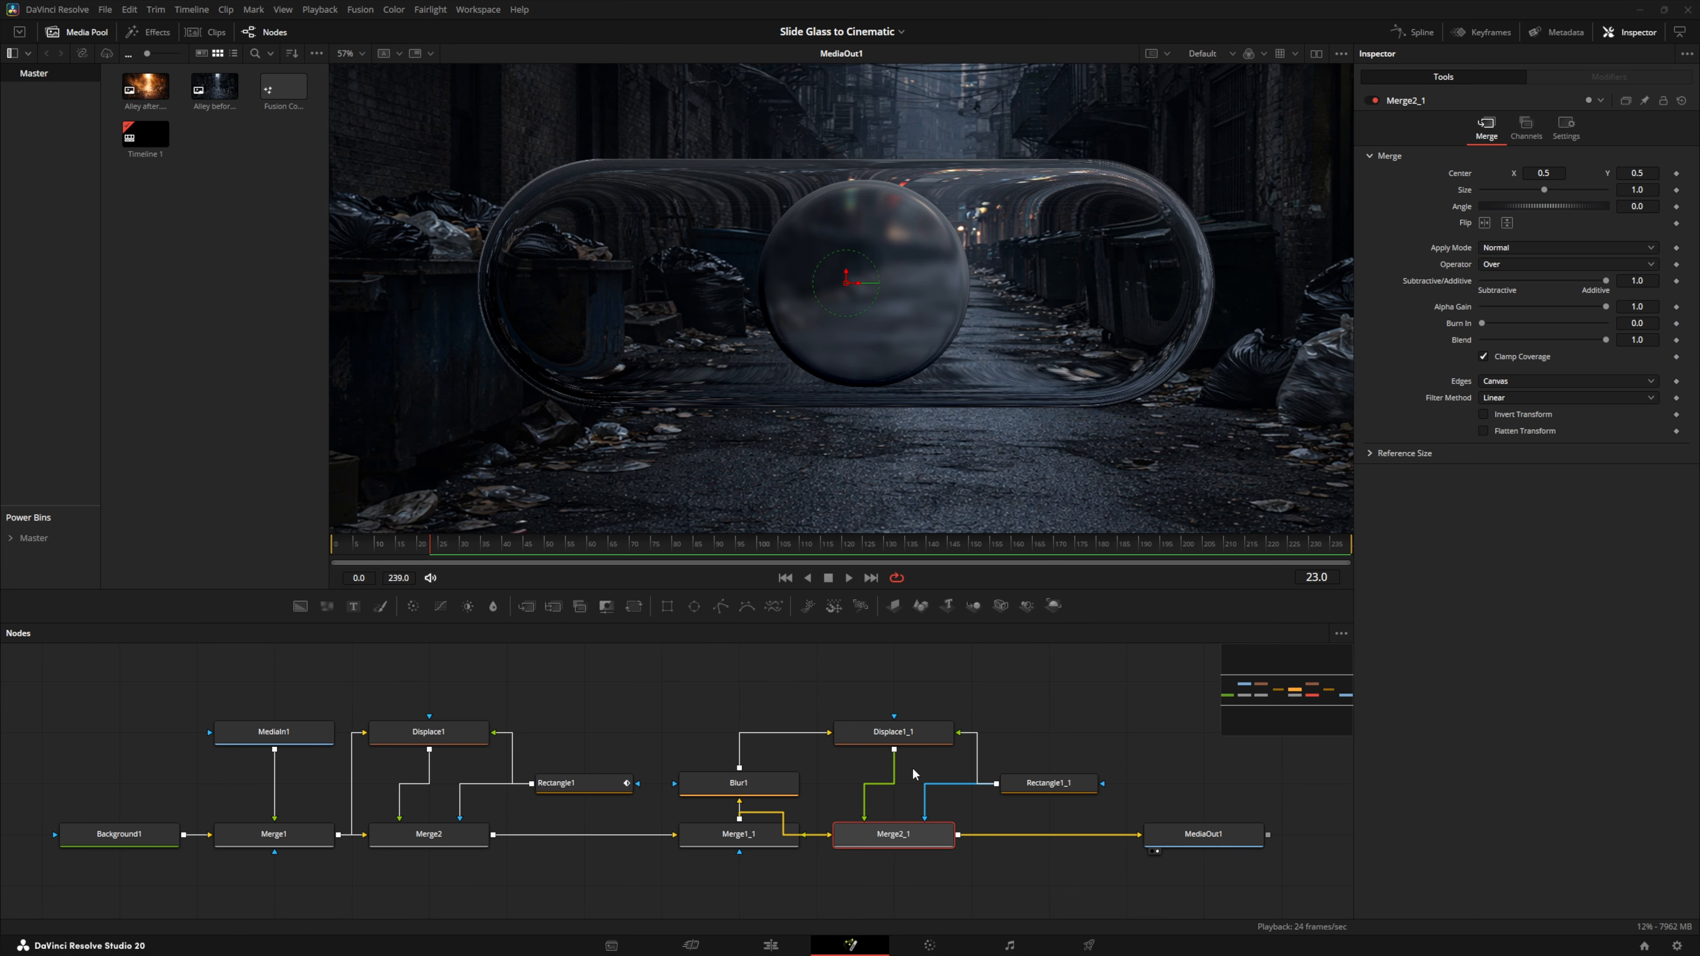
Shift the small glass circle slightly by setting Rectangle1_1's Center X to 0.519
{"action": "left_click", "coordinate": [1048, 783]}
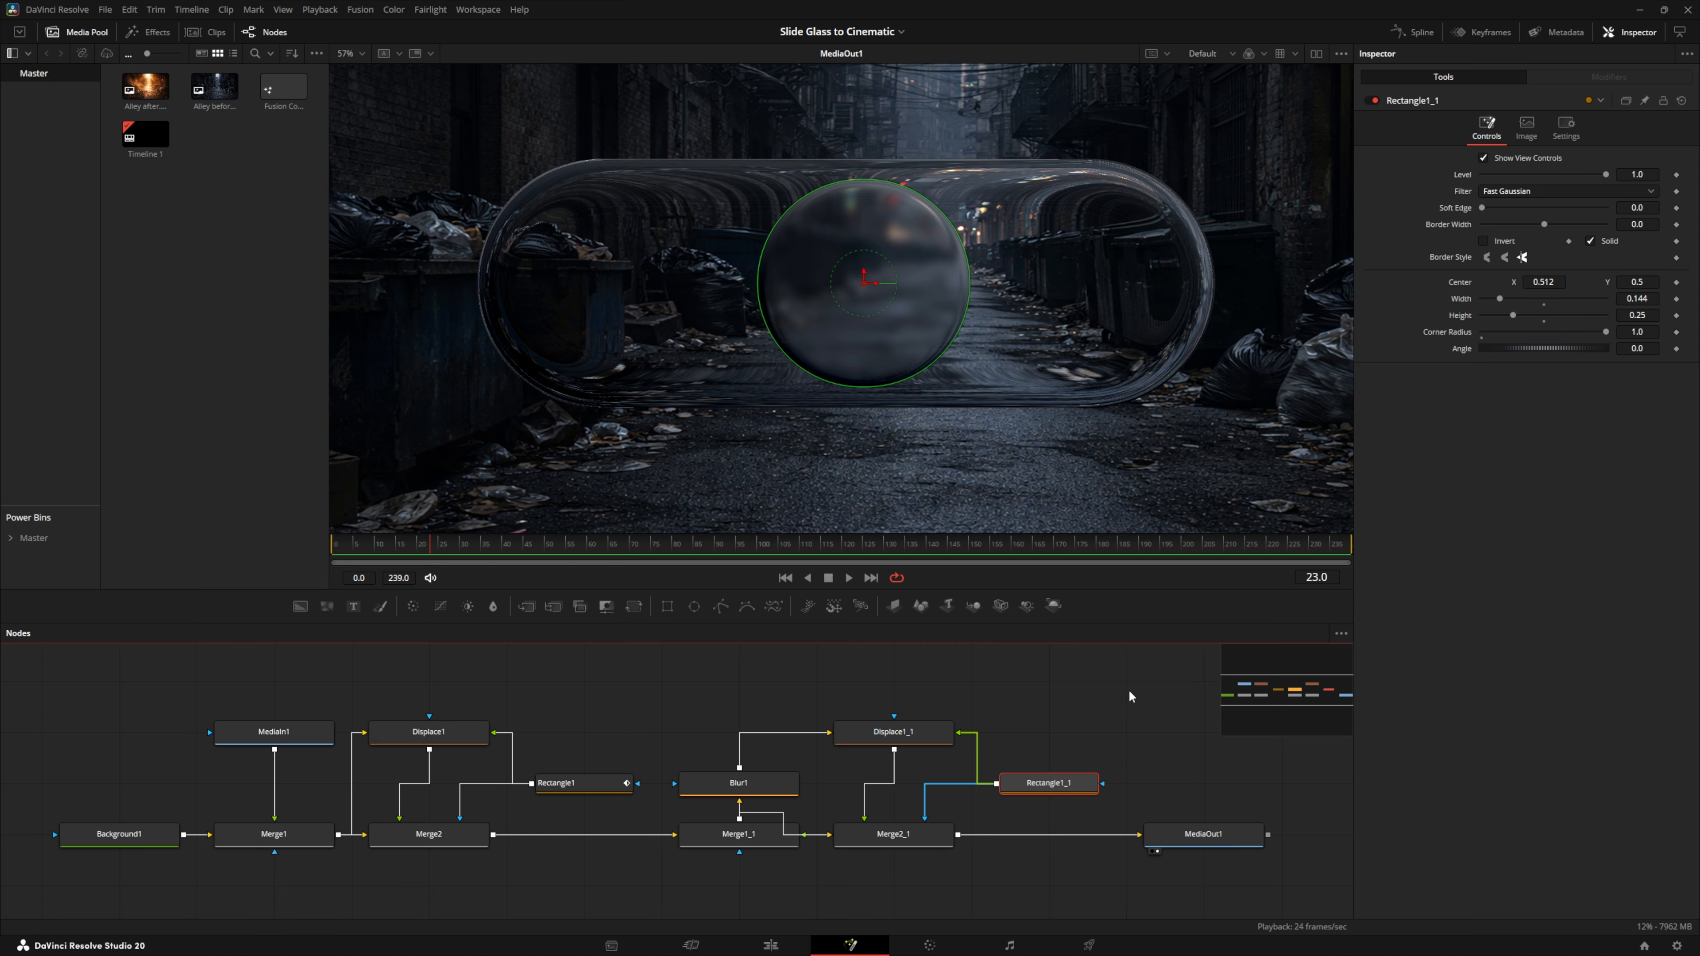
{"action": "mouse_move", "coordinate": [1542, 282]}
{"action": "left_mouse_down"}
{"action": "mouse_move", "coordinate": [1610, 282]}
{"action": "mouse_move", "coordinate": [1408, 282]}
{"action": "mouse_move", "coordinate": [1619, 282]}
{"action": "mouse_move", "coordinate": [1392, 283]}
{"action": "mouse_move", "coordinate": [1644, 282]}
{"action": "mouse_move", "coordinate": [1418, 282]}
{"action": "mouse_move", "coordinate": [1547, 282]}
{"action": "left_mouse_up"}
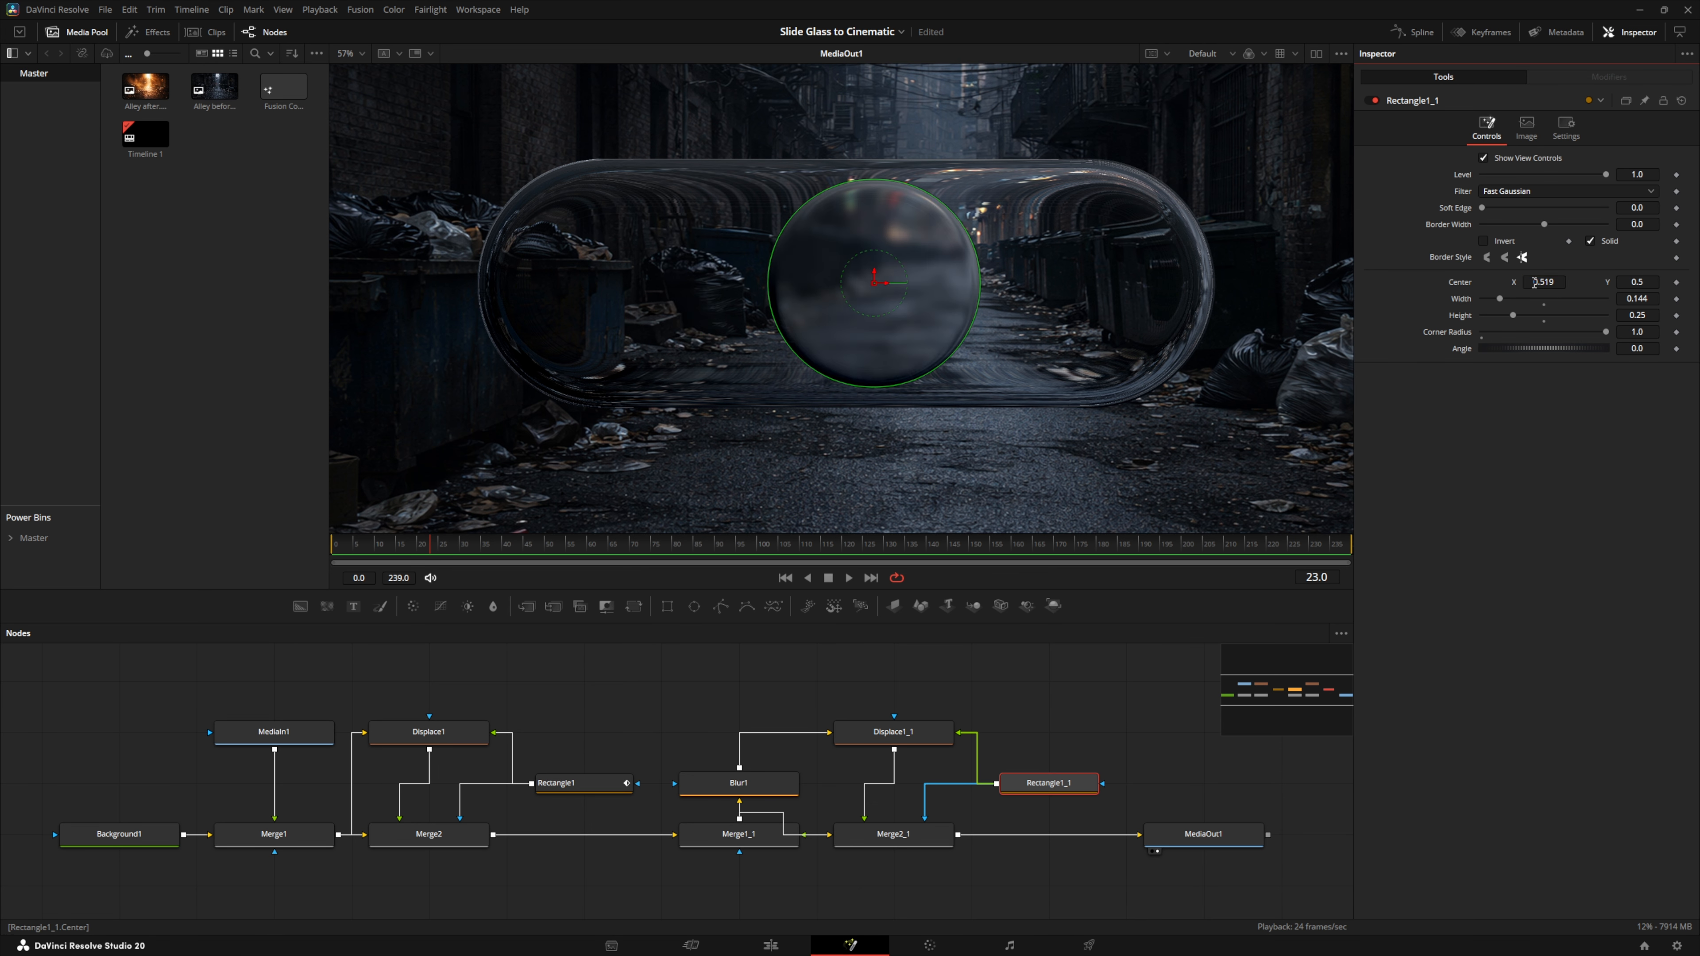
Add a Merge node after Merge2_1 and space it and MediaOut1 out to make room in the node graph
{"action": "left_click", "coordinate": [919, 840]}
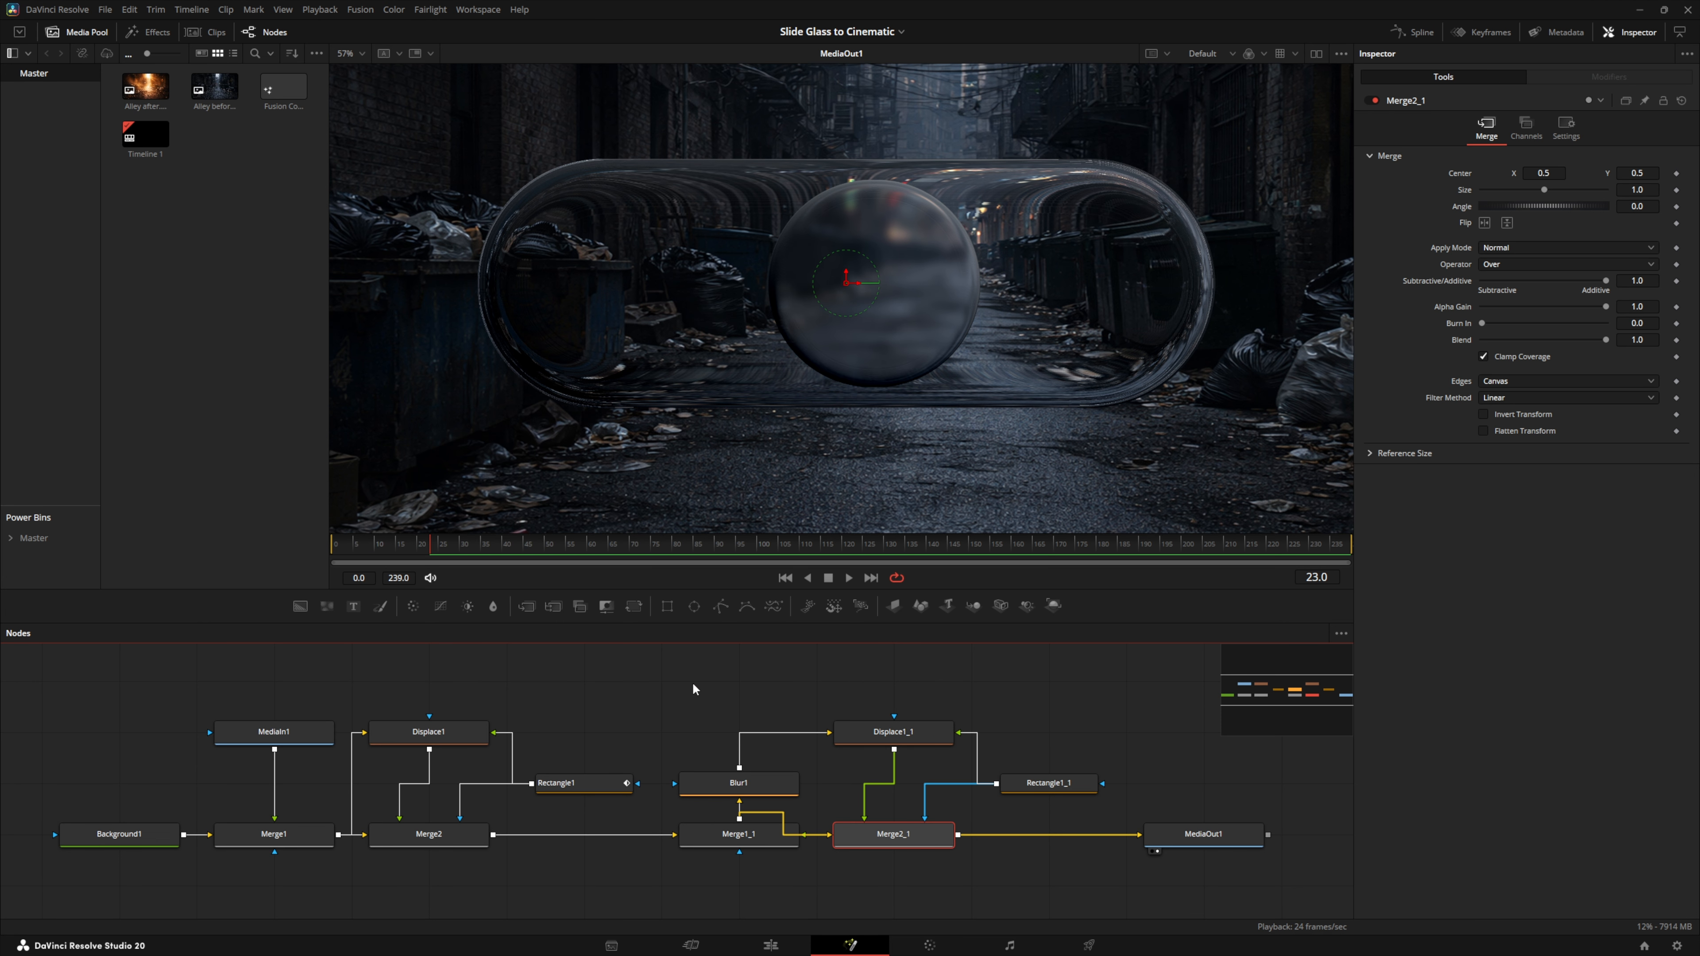
{"action": "left_click", "coordinate": [527, 607]}
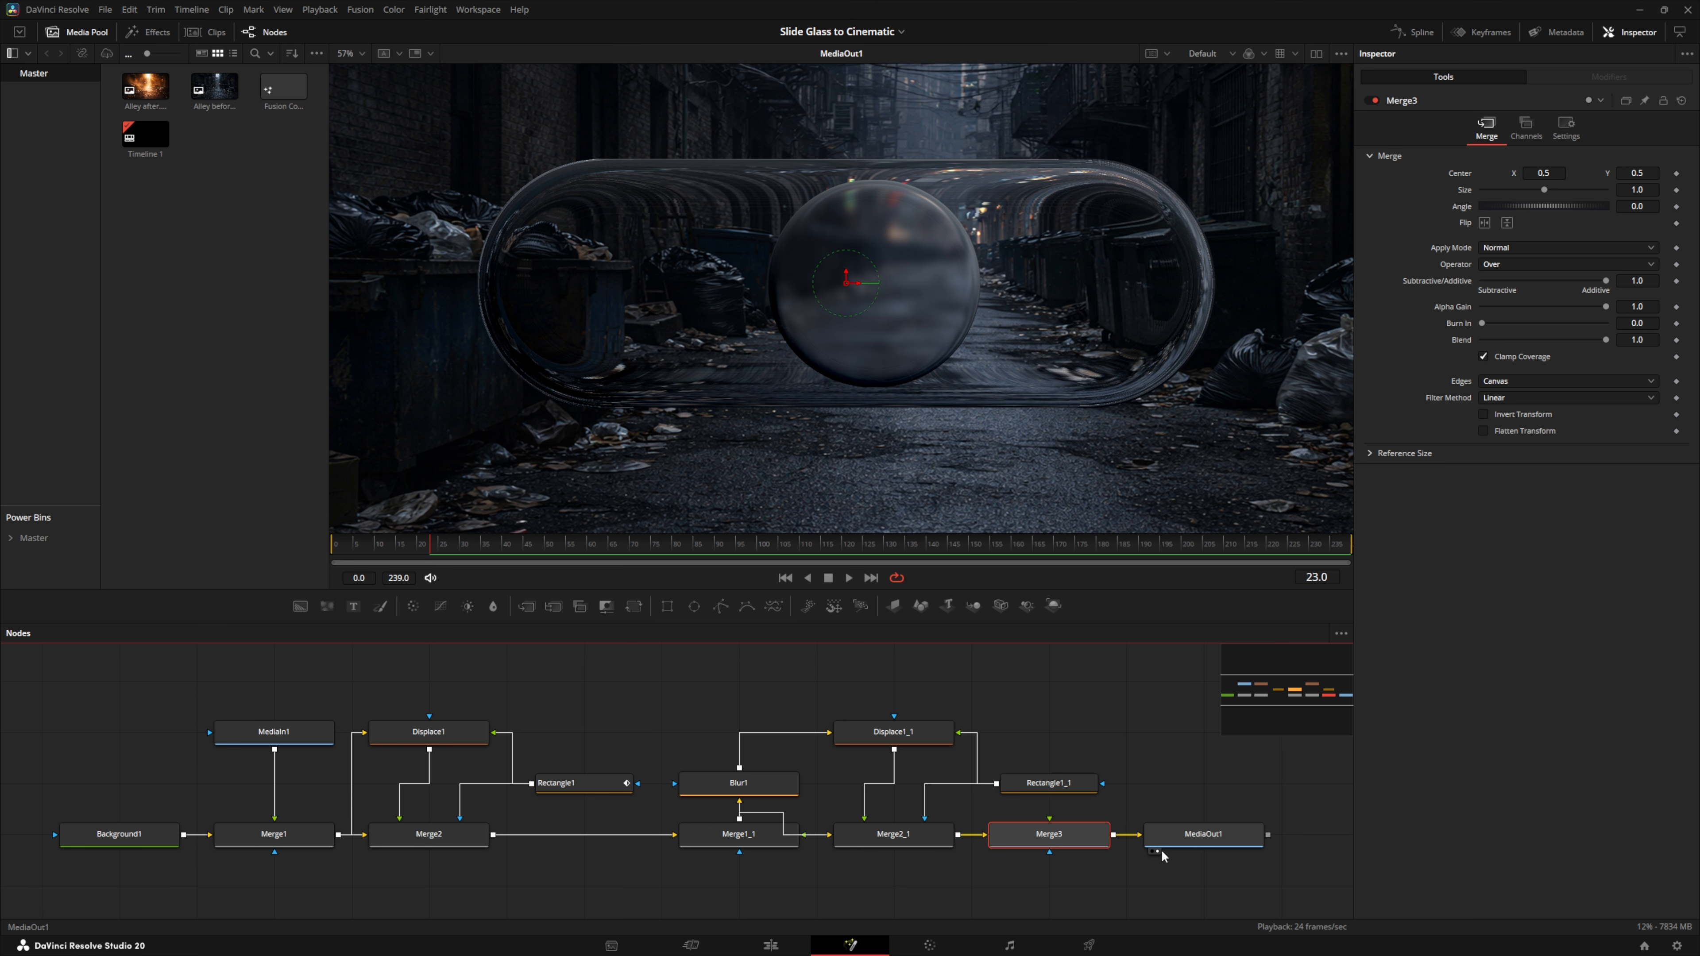
{"action": "left_click_drag", "start_coordinate": [1199, 867], "coordinate": [94, 685]}
{"action": "left_click_drag", "start_coordinate": [1208, 843], "coordinate": [769, 841]}
{"action": "left_click_drag", "start_coordinate": [585, 842], "coordinate": [742, 842]}
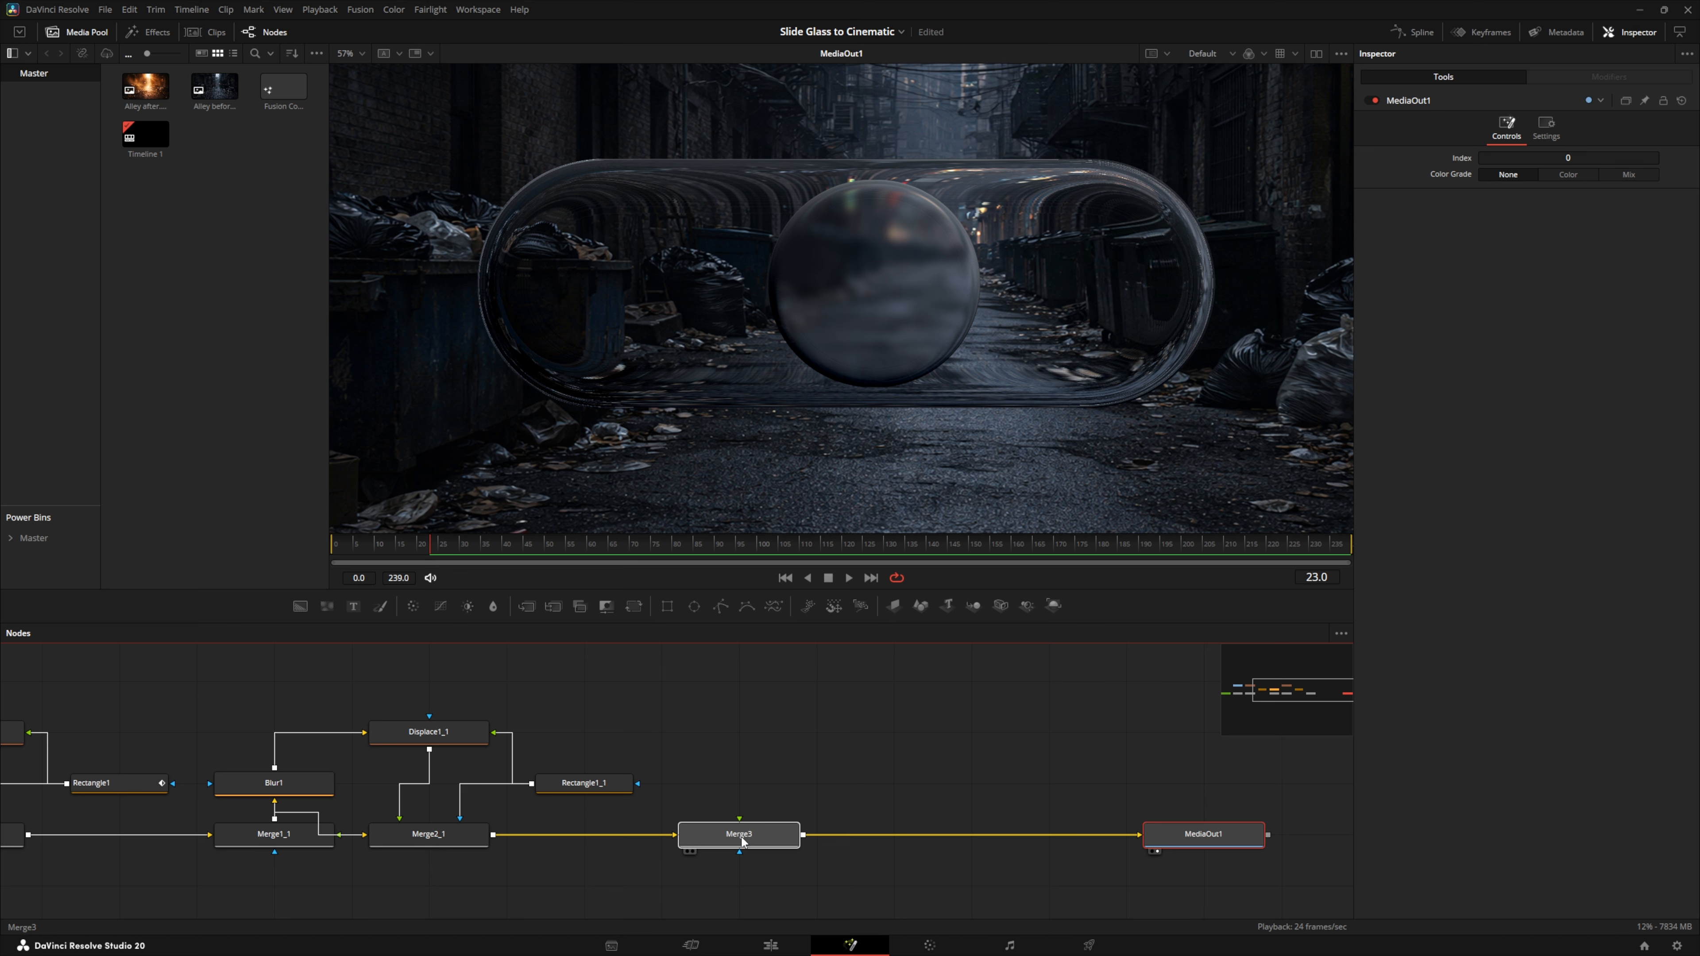
{"action": "left_click", "coordinate": [749, 842]}
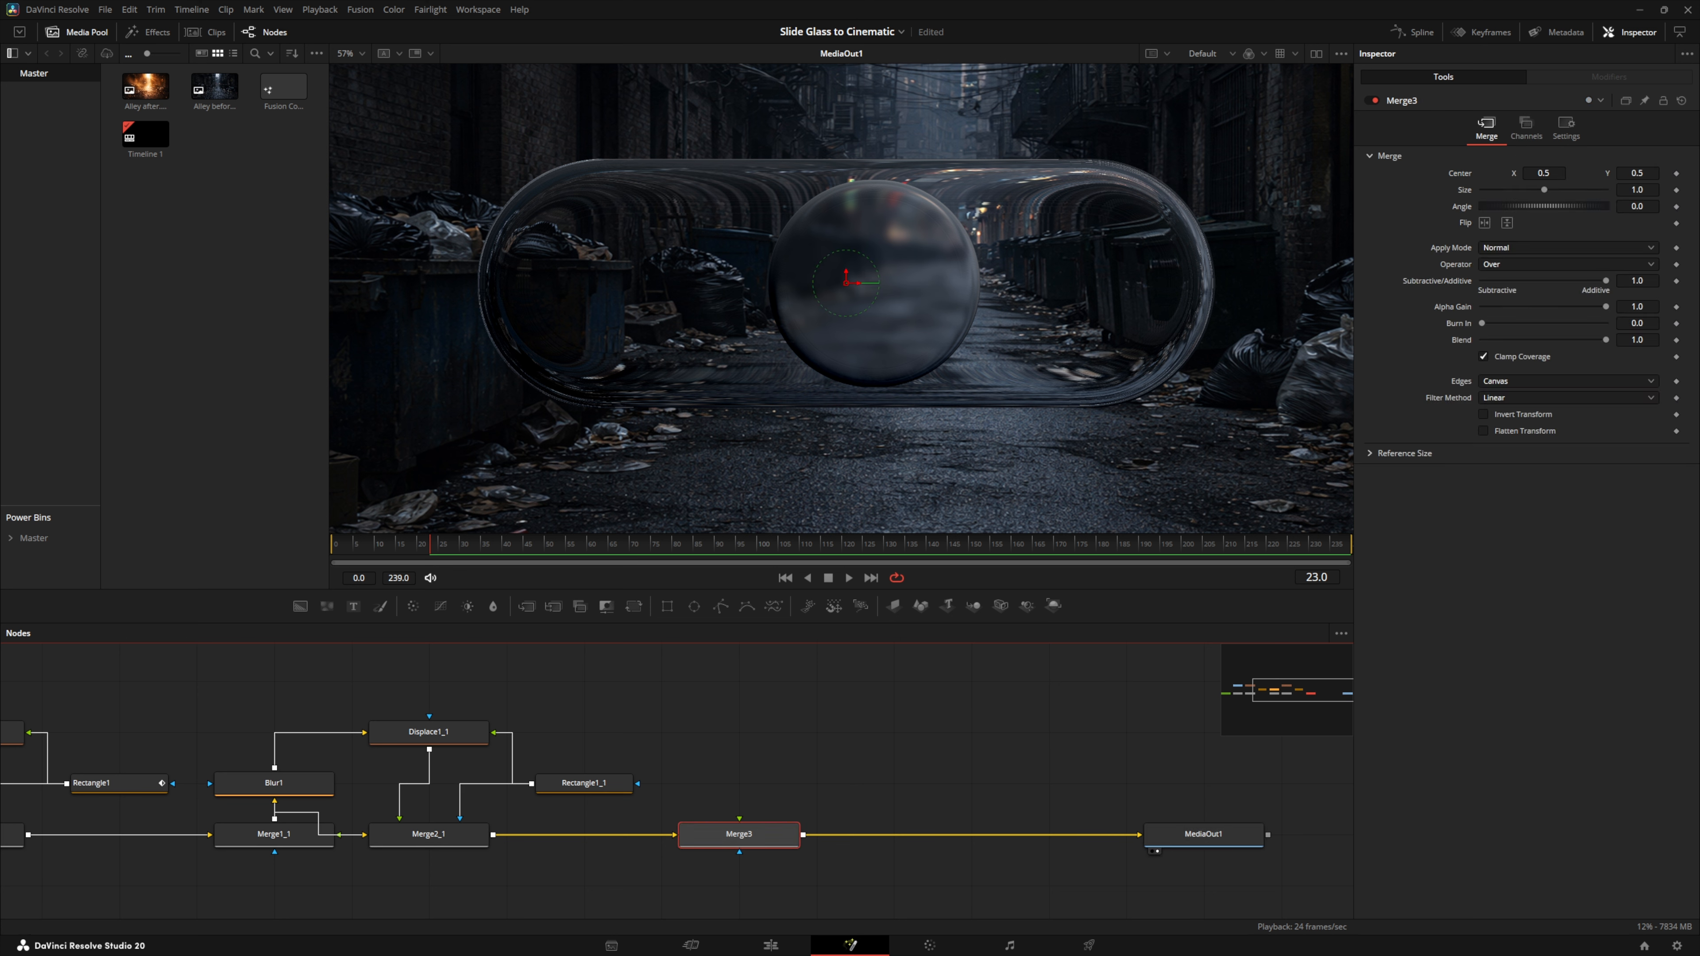
Feed Smily 1.png into Merge3's foreground and add a Transform to it with size 0.61 and Center X 0.61
{"action": "left_click_drag", "start_coordinate": [327, 630], "coordinate": [746, 830]}
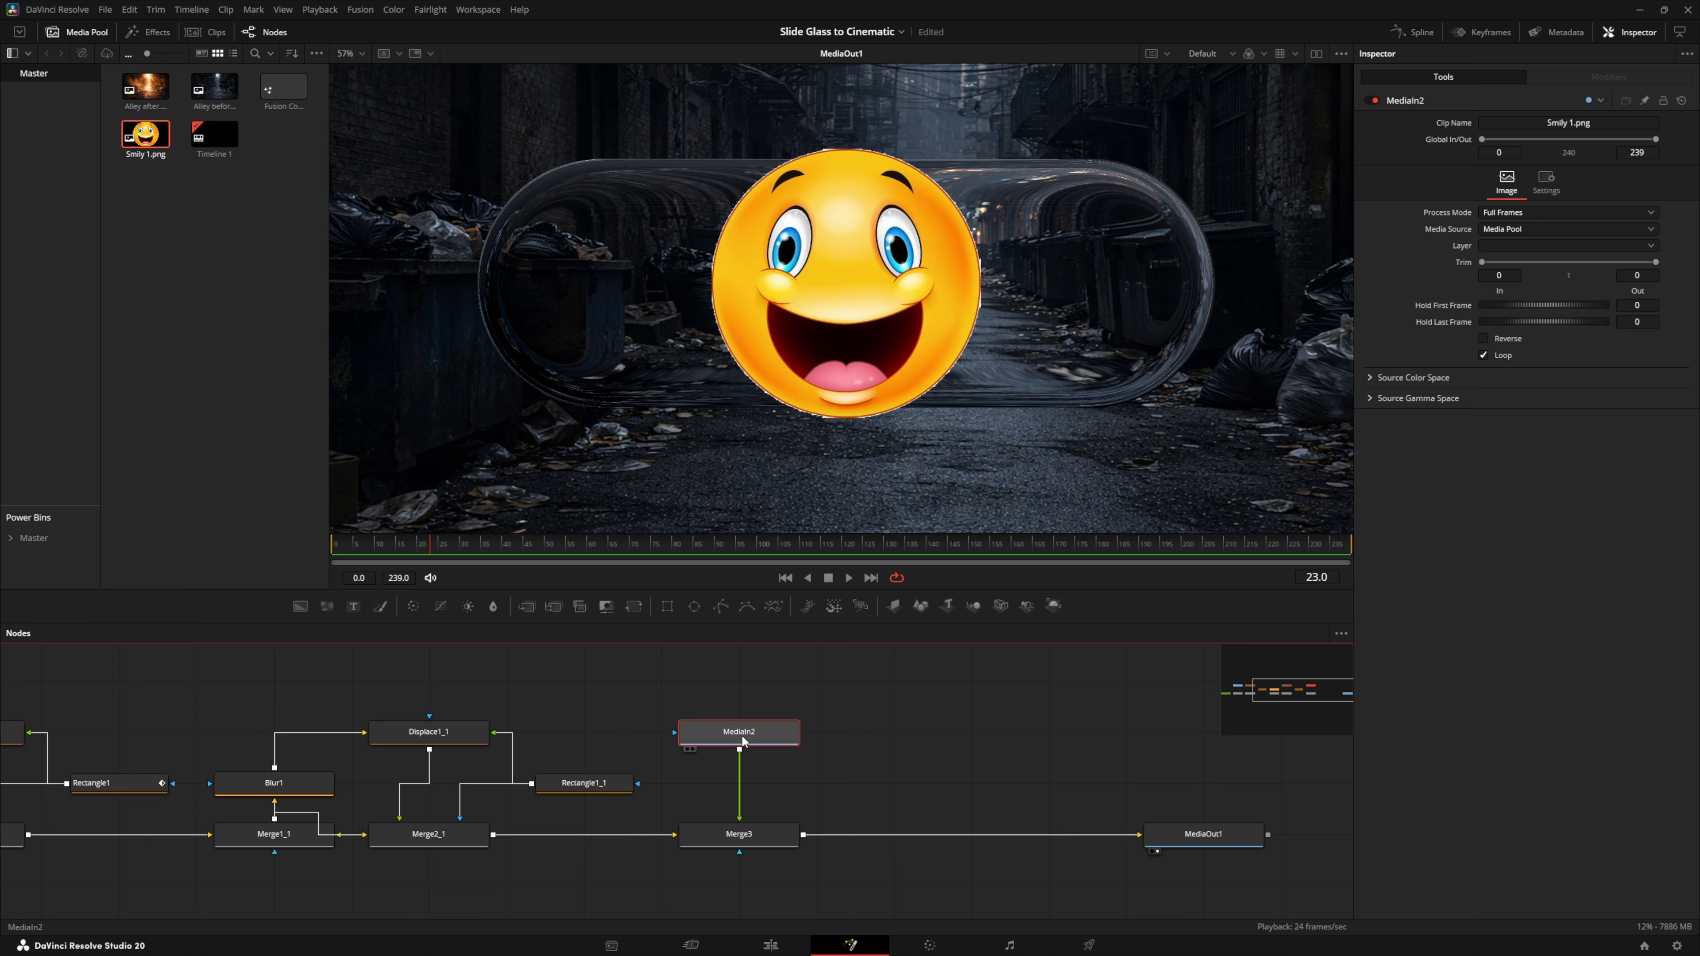
{"action": "left_click", "coordinate": [634, 607]}
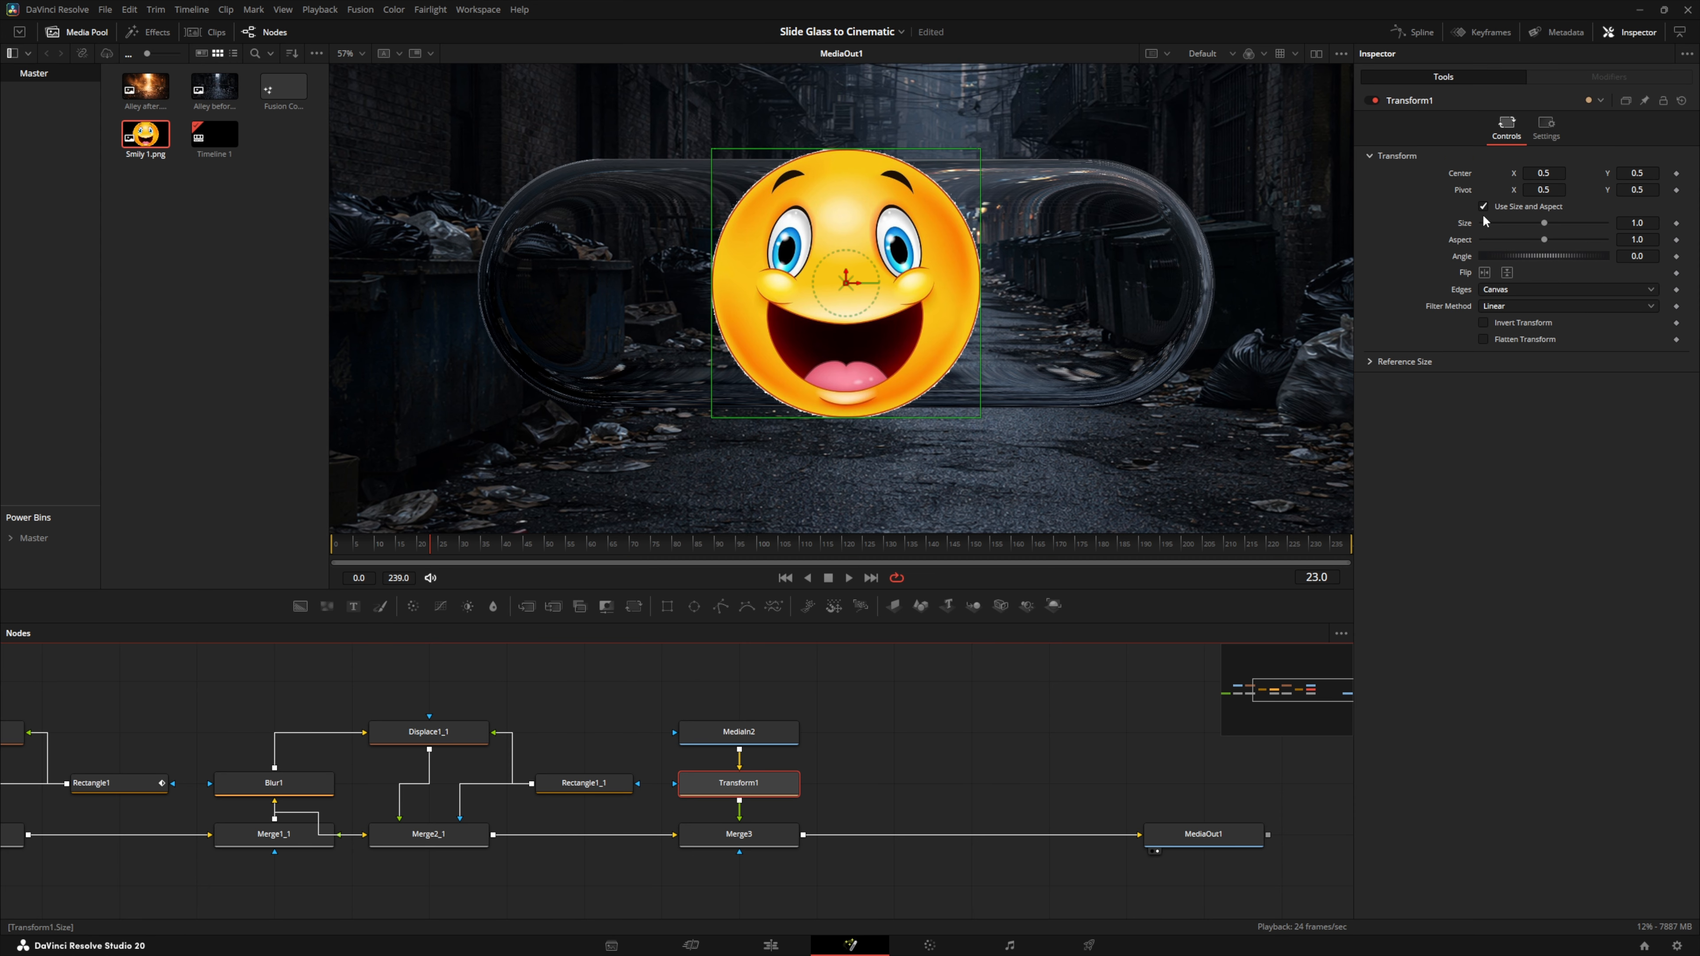
{"action": "left_click_drag", "start_coordinate": [1548, 222], "coordinate": [1524, 223]}
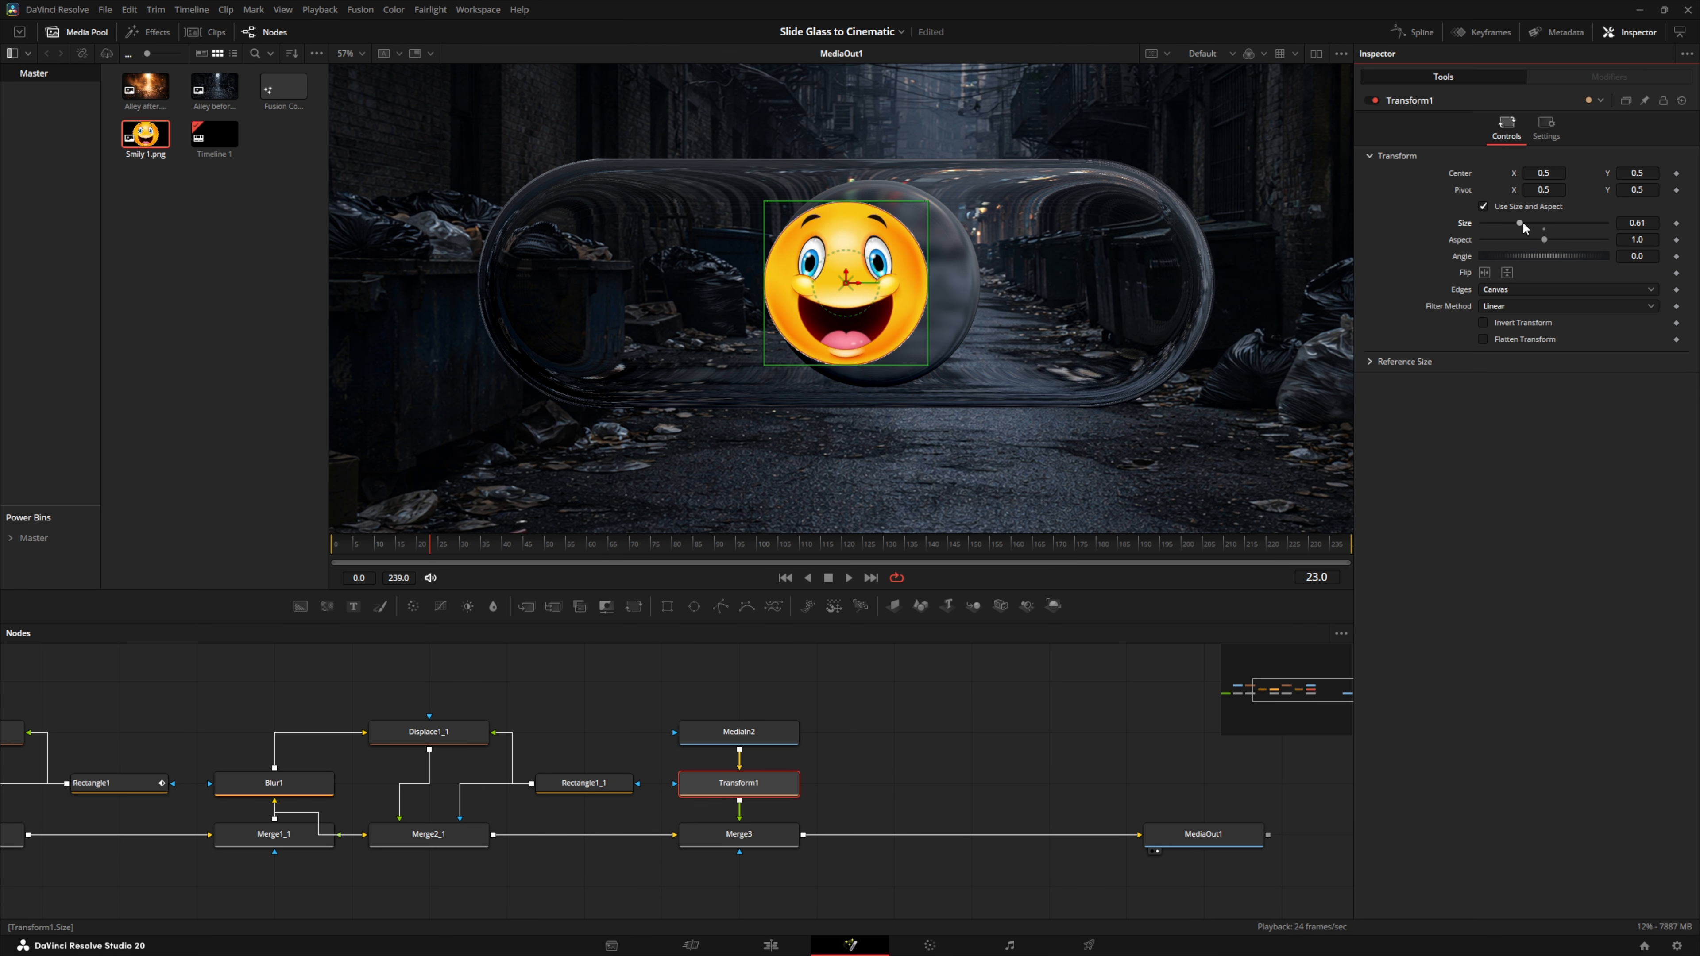
{"action": "left_click_drag", "start_coordinate": [1546, 172], "coordinate": [1566, 173]}
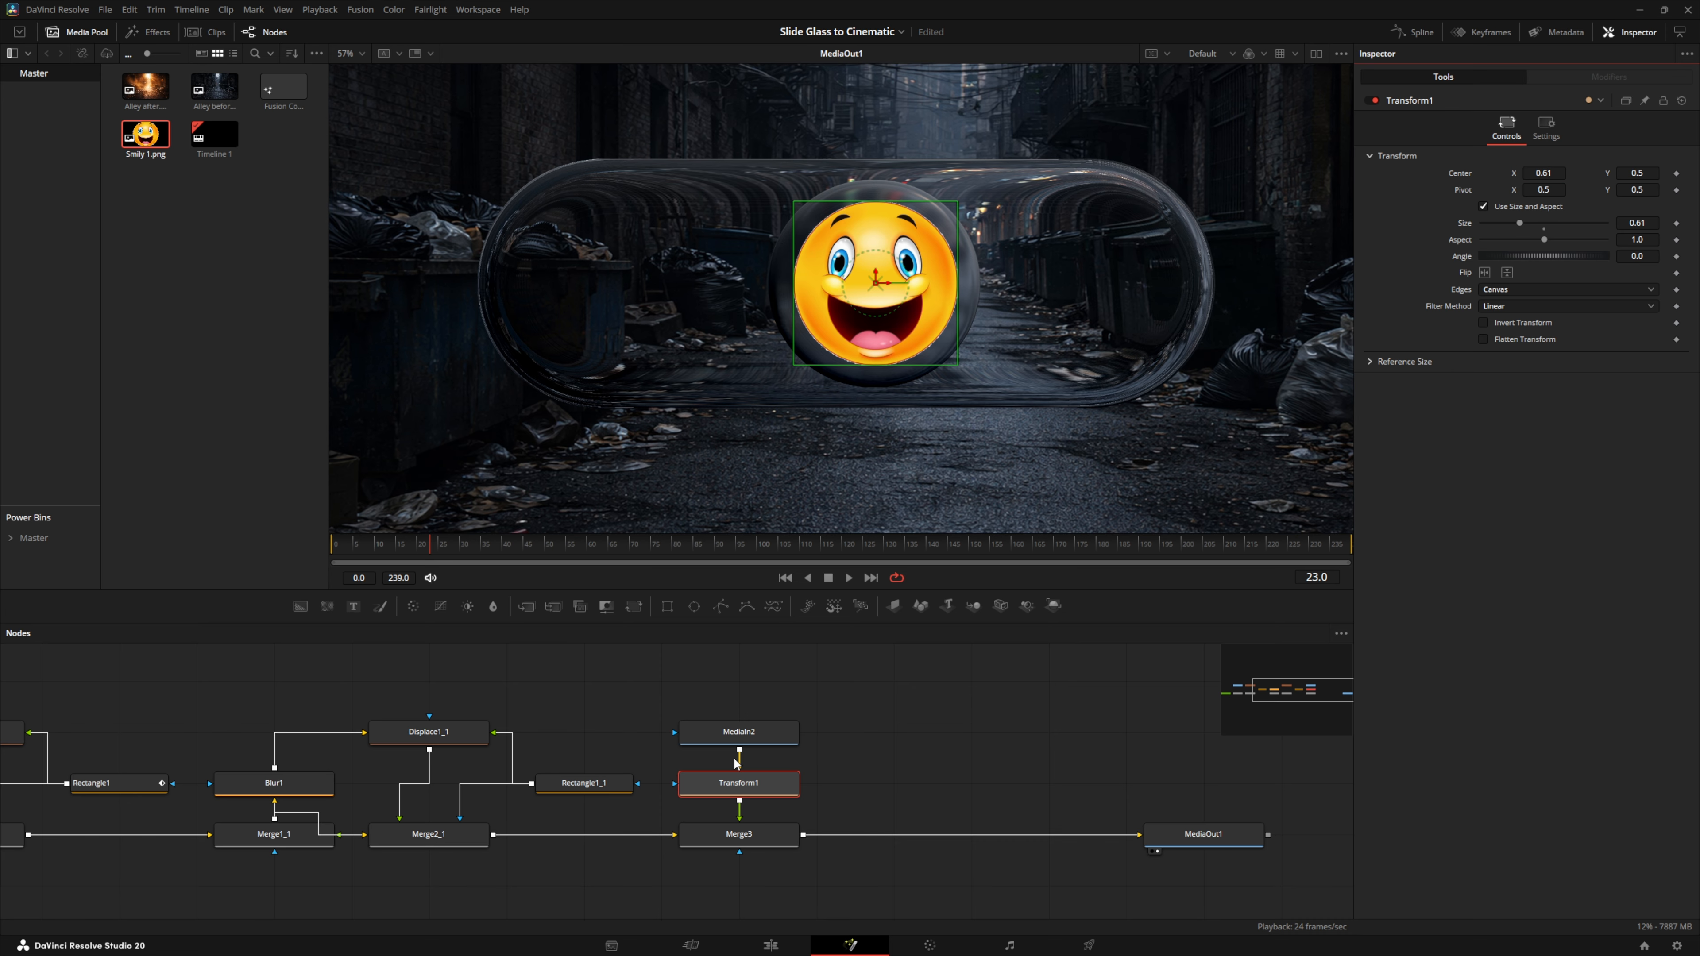
Move Rectangle1_1 to Center X 0.348 and place the smiley inside it with Transform1 at Center X -0.348 and size 0.56
{"action": "left_click", "coordinate": [583, 788]}
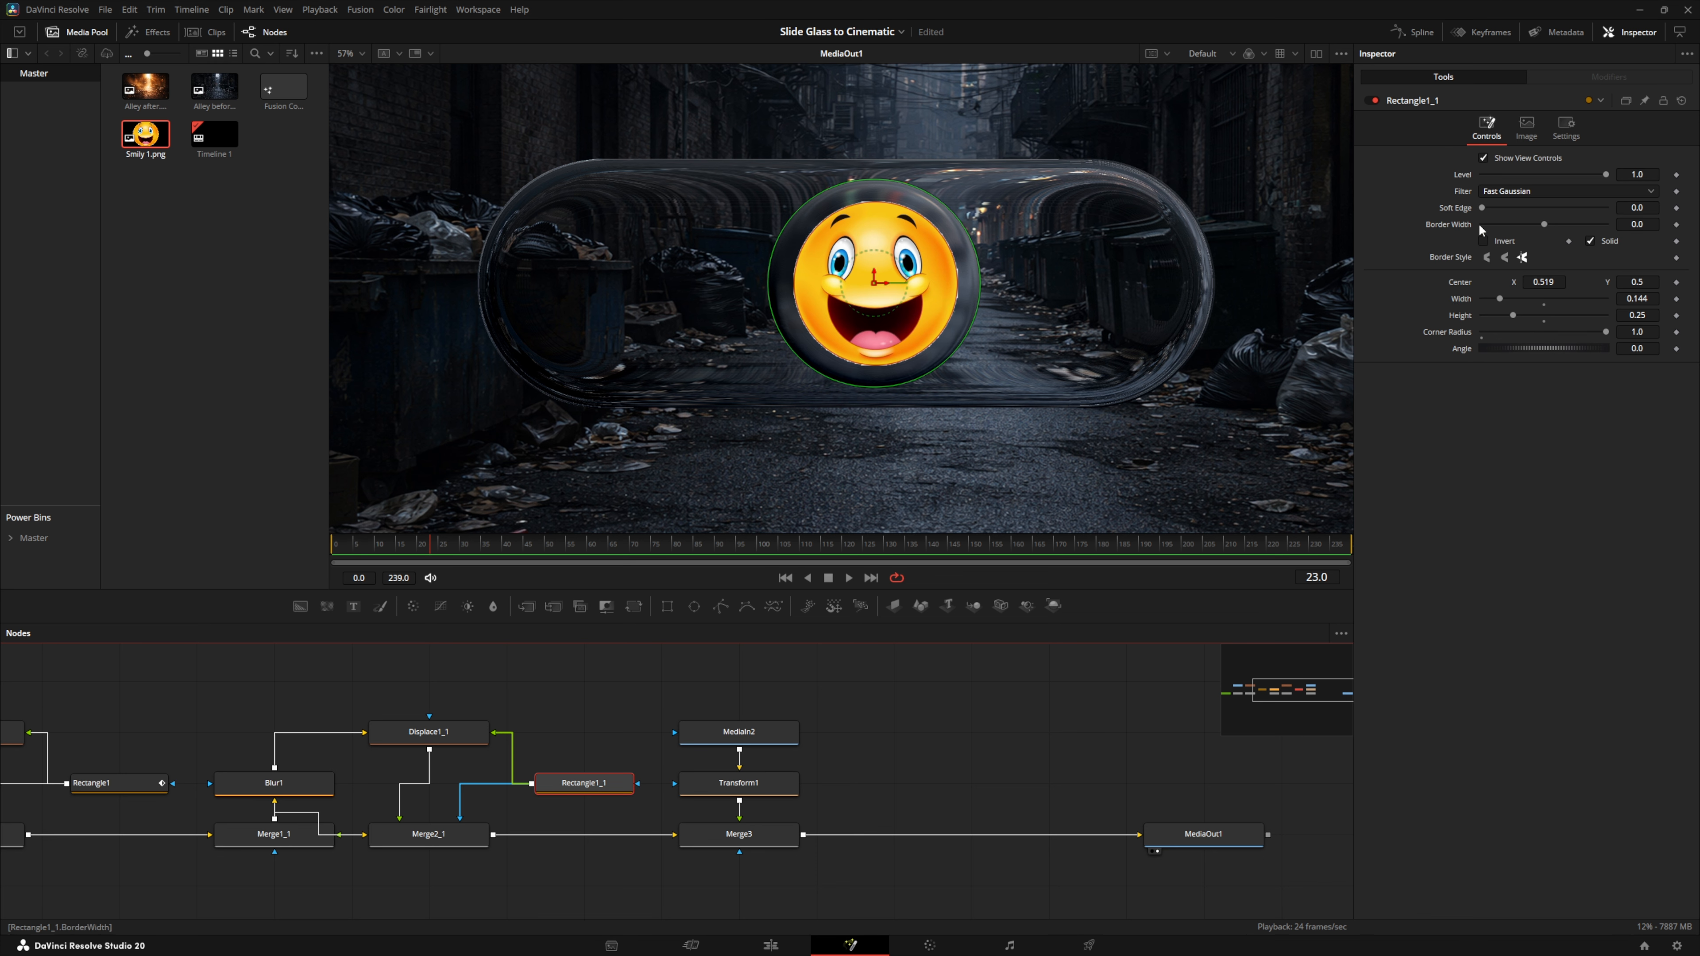
{"action": "left_click_drag", "start_coordinate": [1550, 284], "coordinate": [1437, 284]}
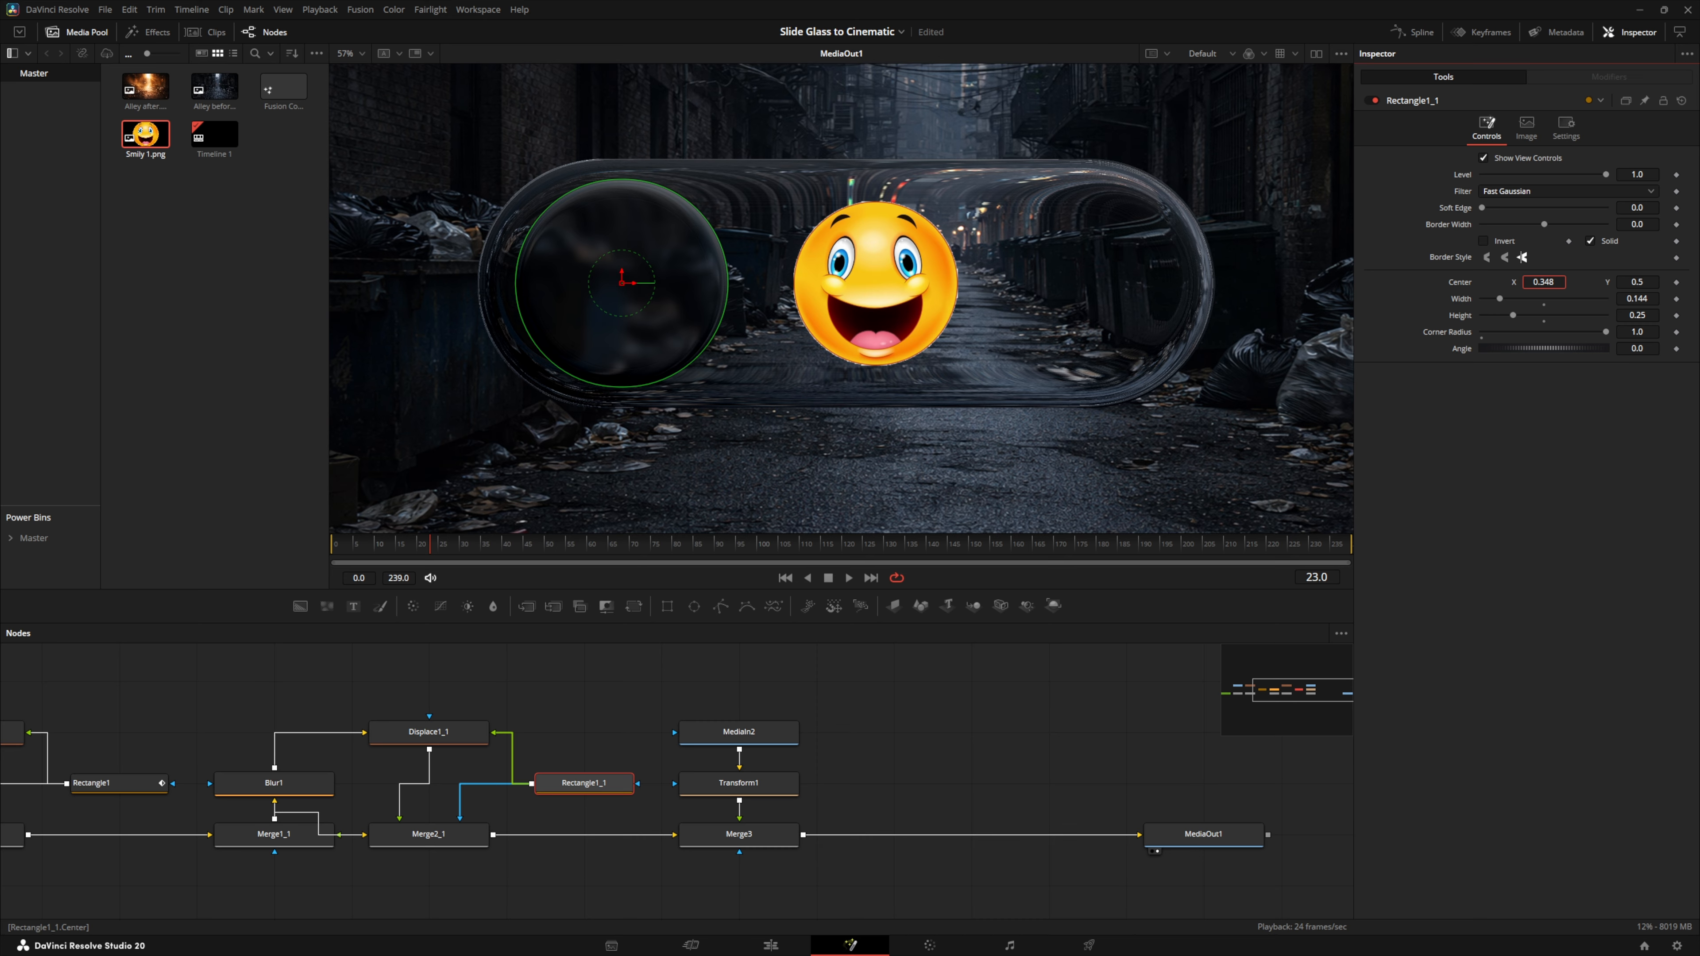
{"action": "left_click", "coordinate": [739, 787]}
{"action": "left_click_drag", "start_coordinate": [1544, 172], "coordinate": [1429, 173]}
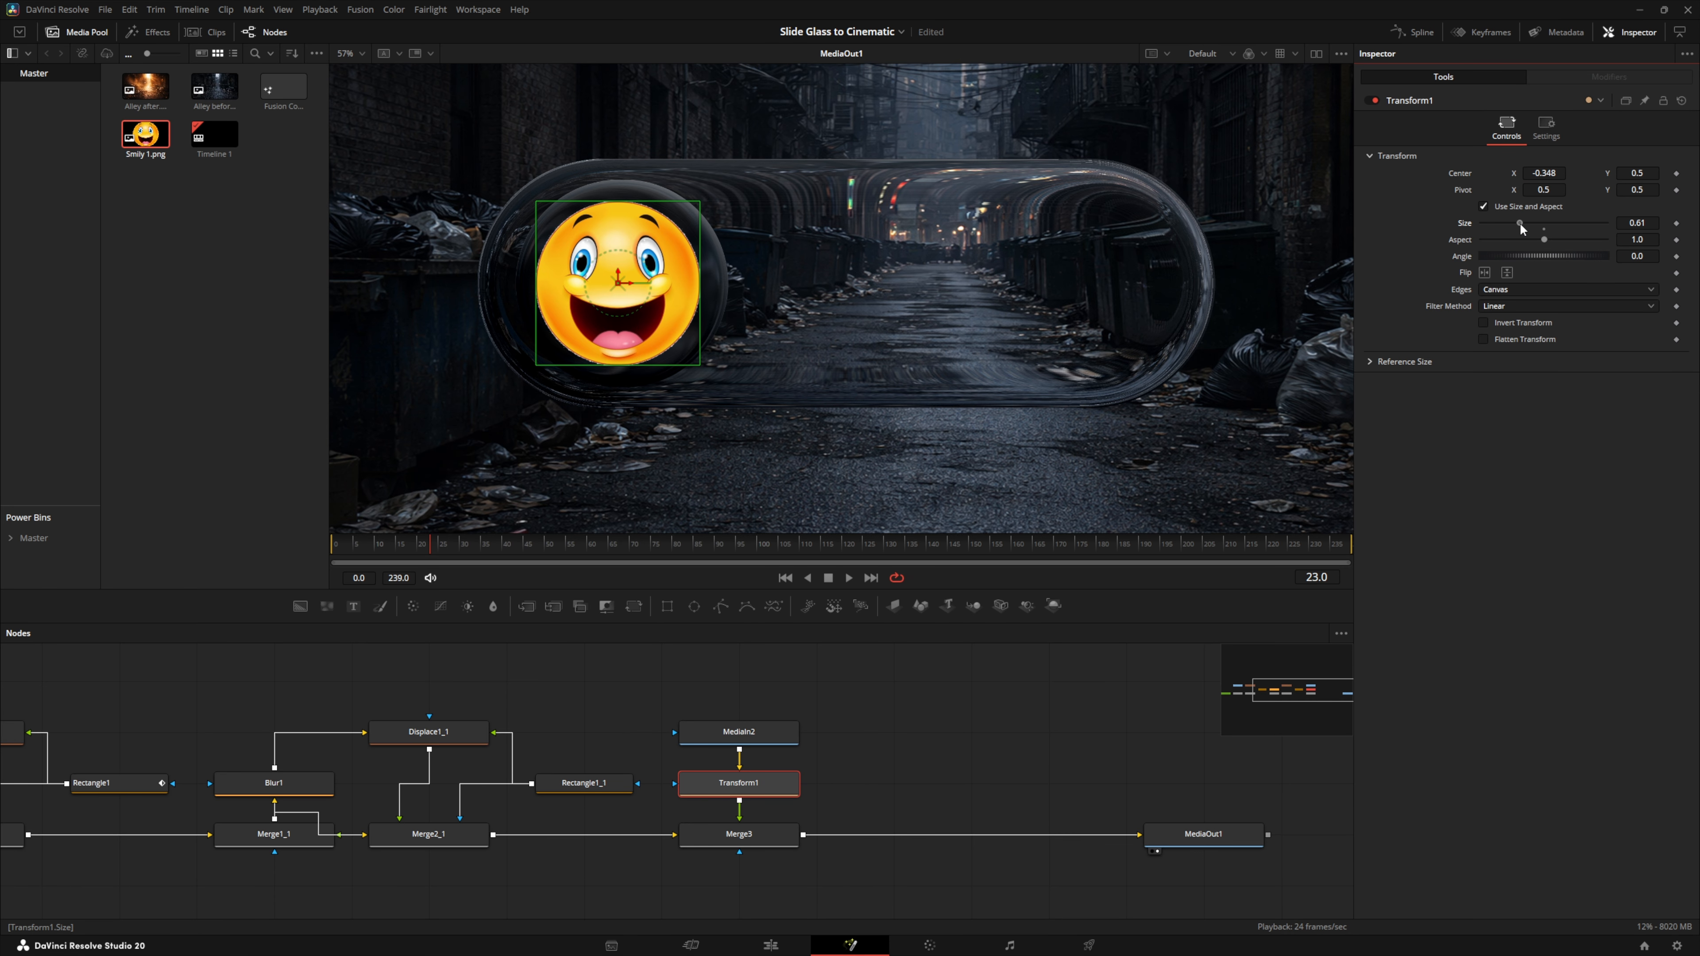
{"action": "left_click_drag", "start_coordinate": [1519, 222], "coordinate": [1517, 222]}
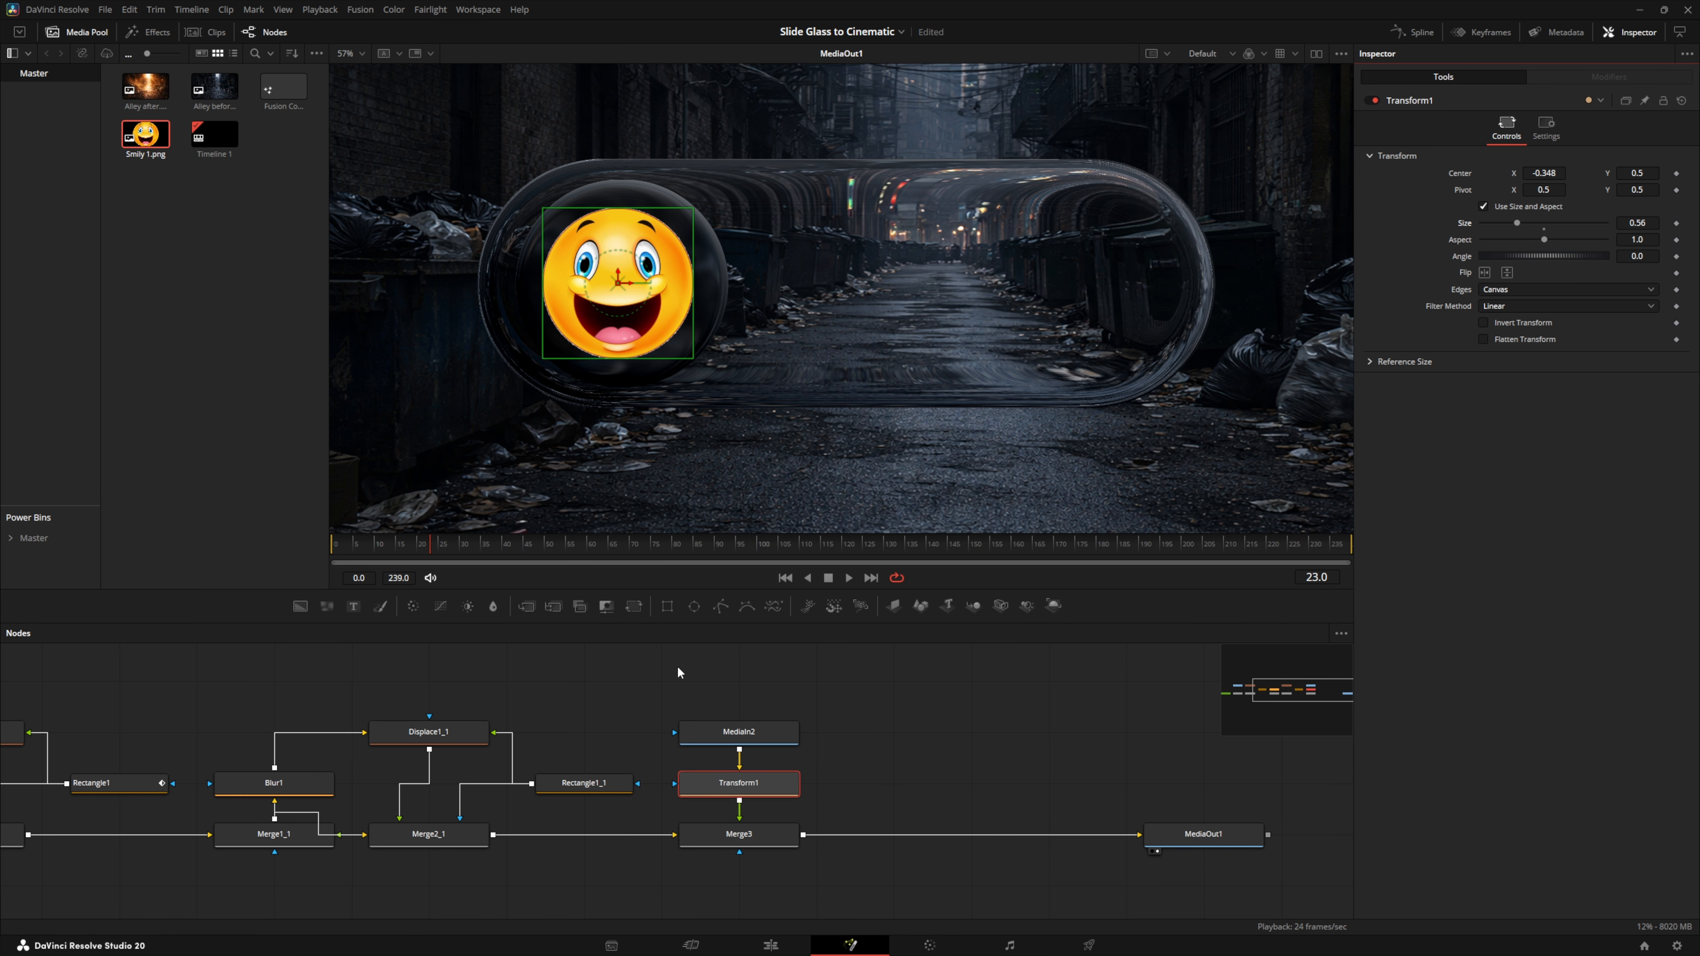
Add a Merge node after Merge3, feed Smily 2.png into its foreground, and insert a Transform between them
{"action": "left_click", "coordinate": [769, 841]}
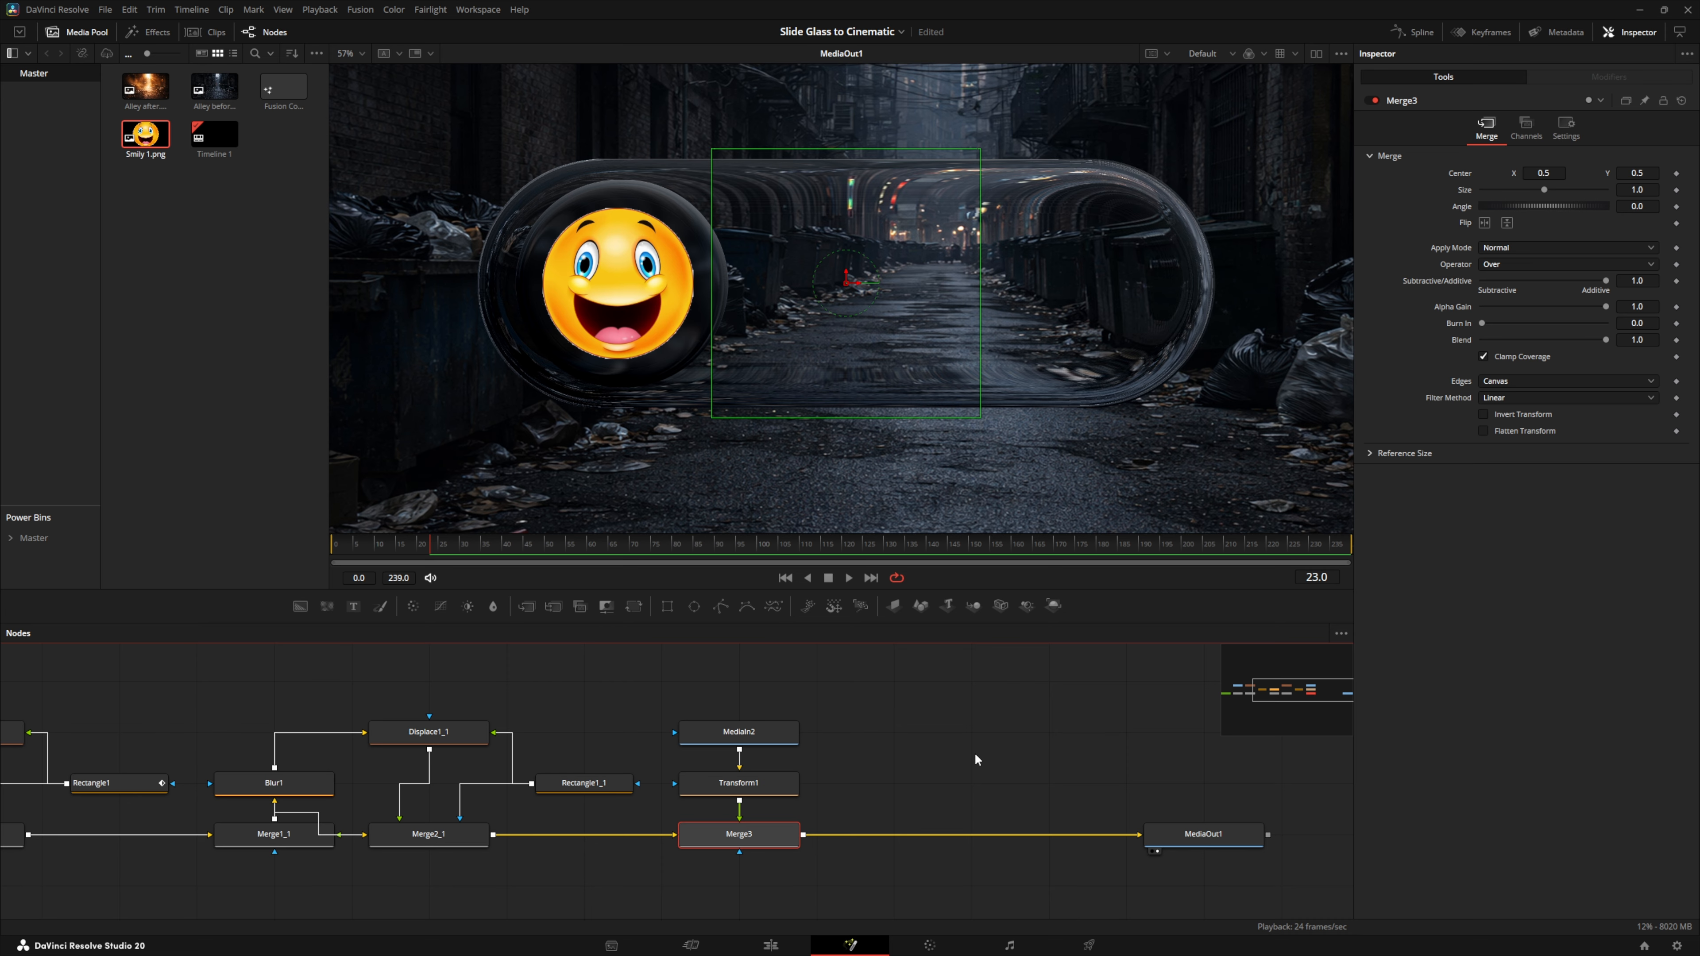
{"action": "left_click", "coordinate": [527, 606]}
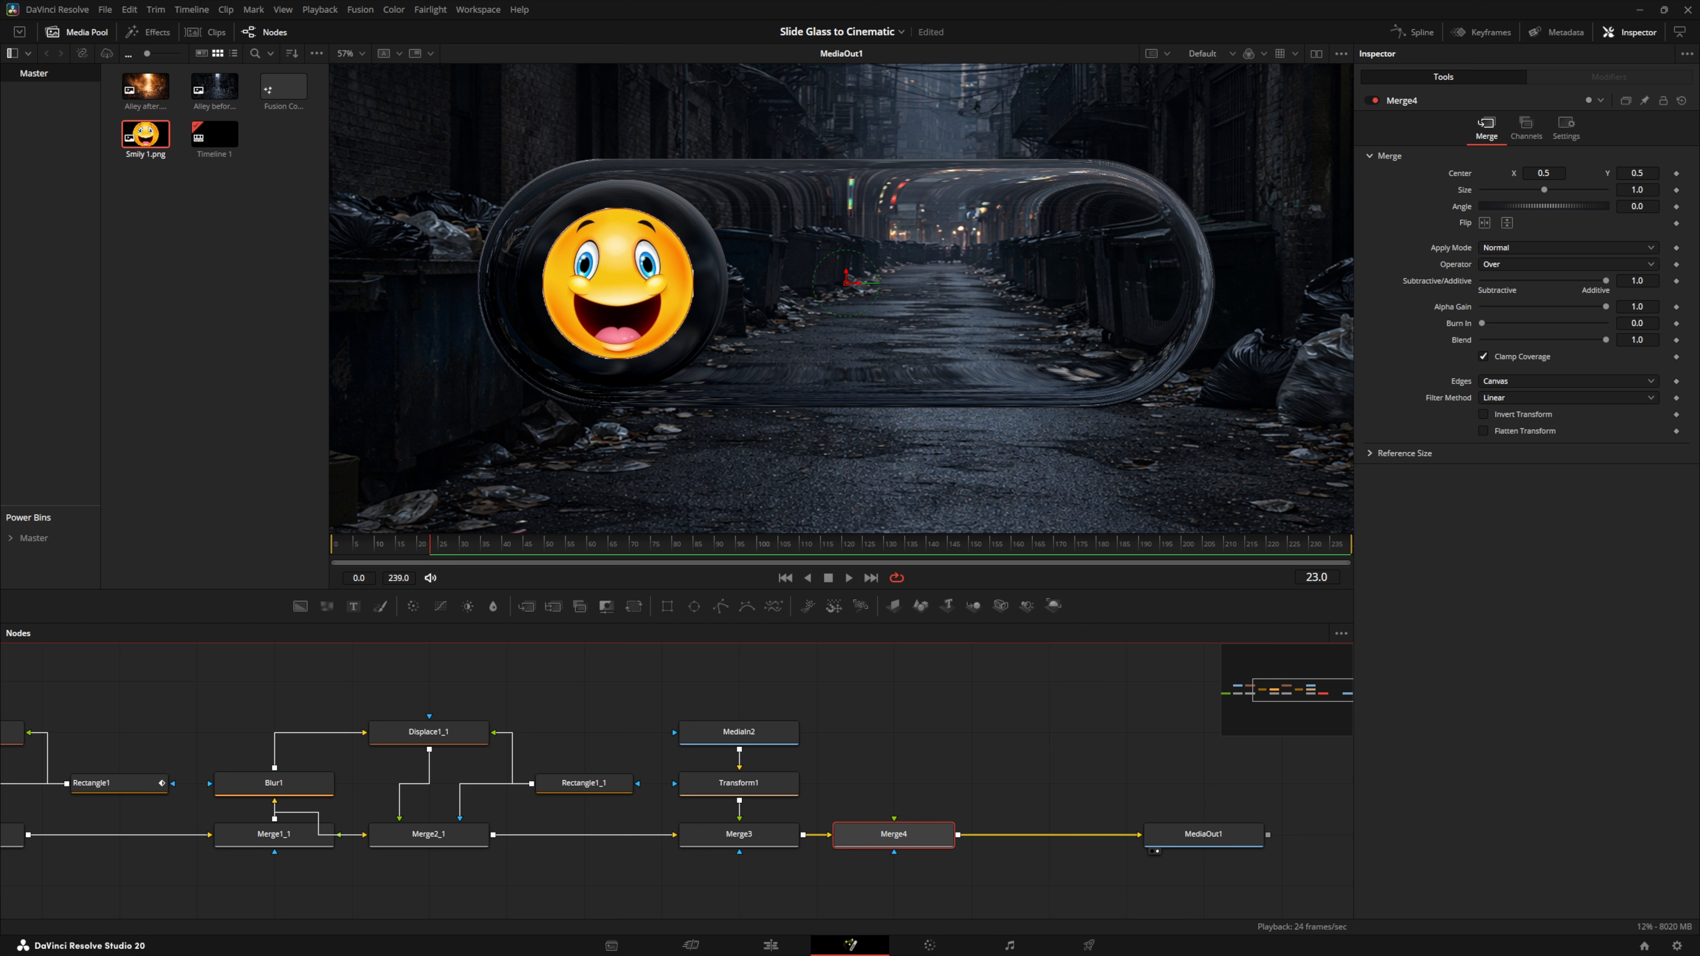
{"action": "left_click_drag", "start_coordinate": [136, 589], "coordinate": [896, 821]}
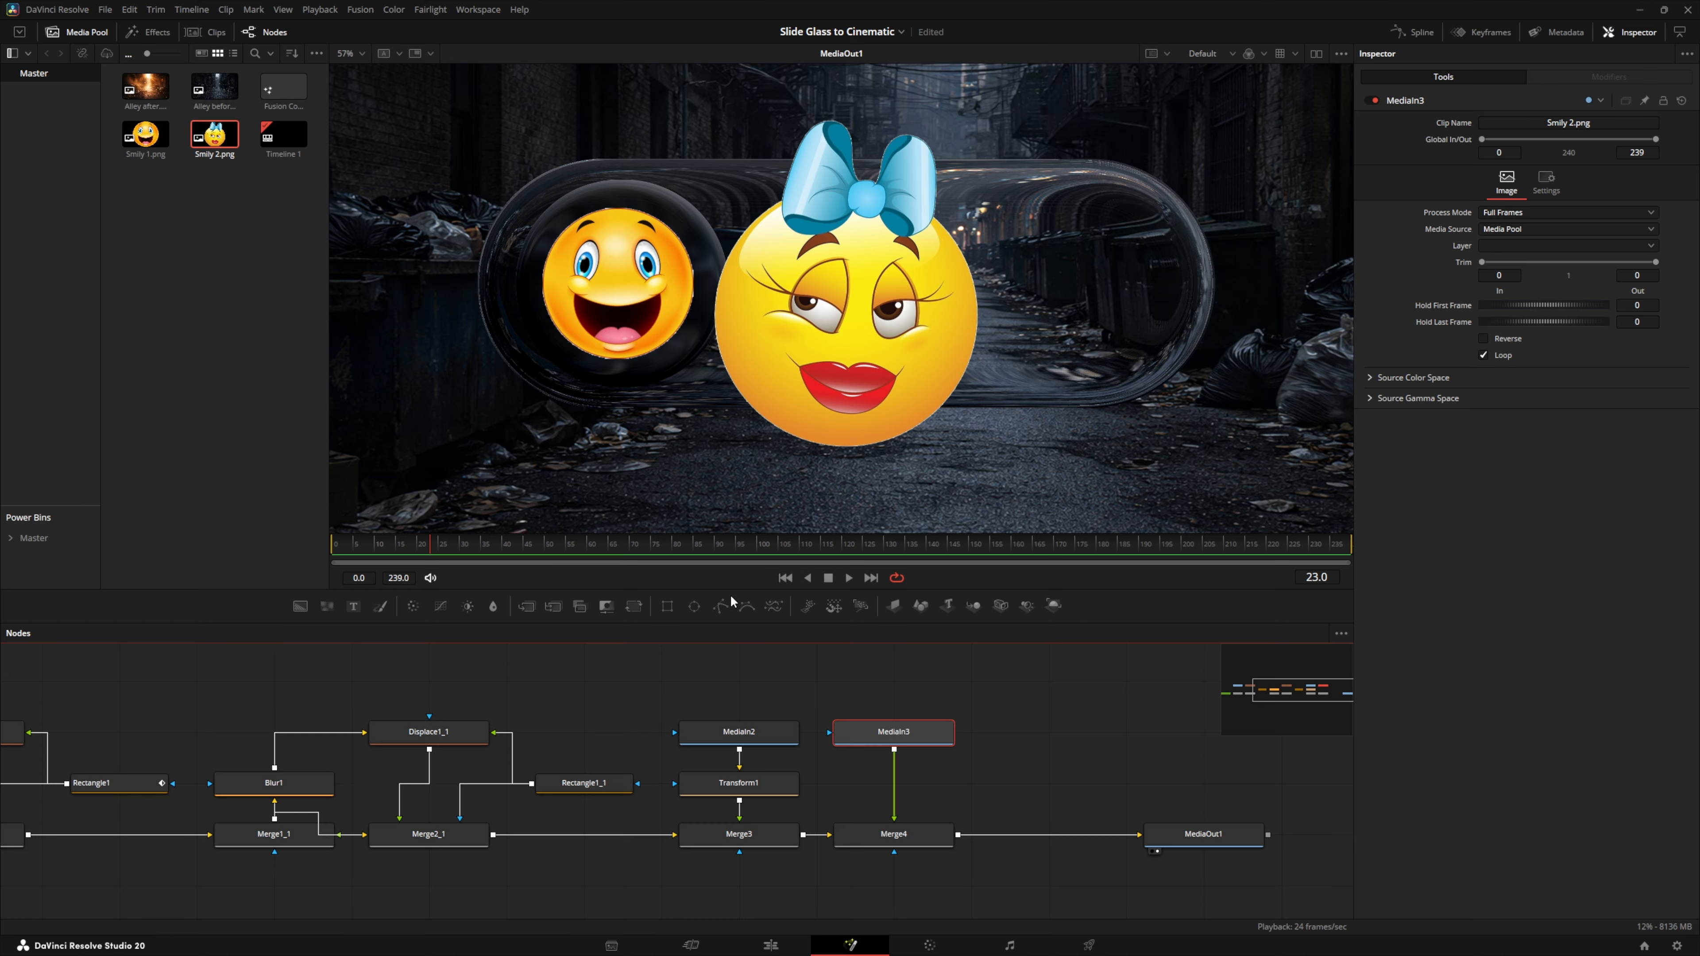
{"action": "left_click", "coordinate": [634, 606]}
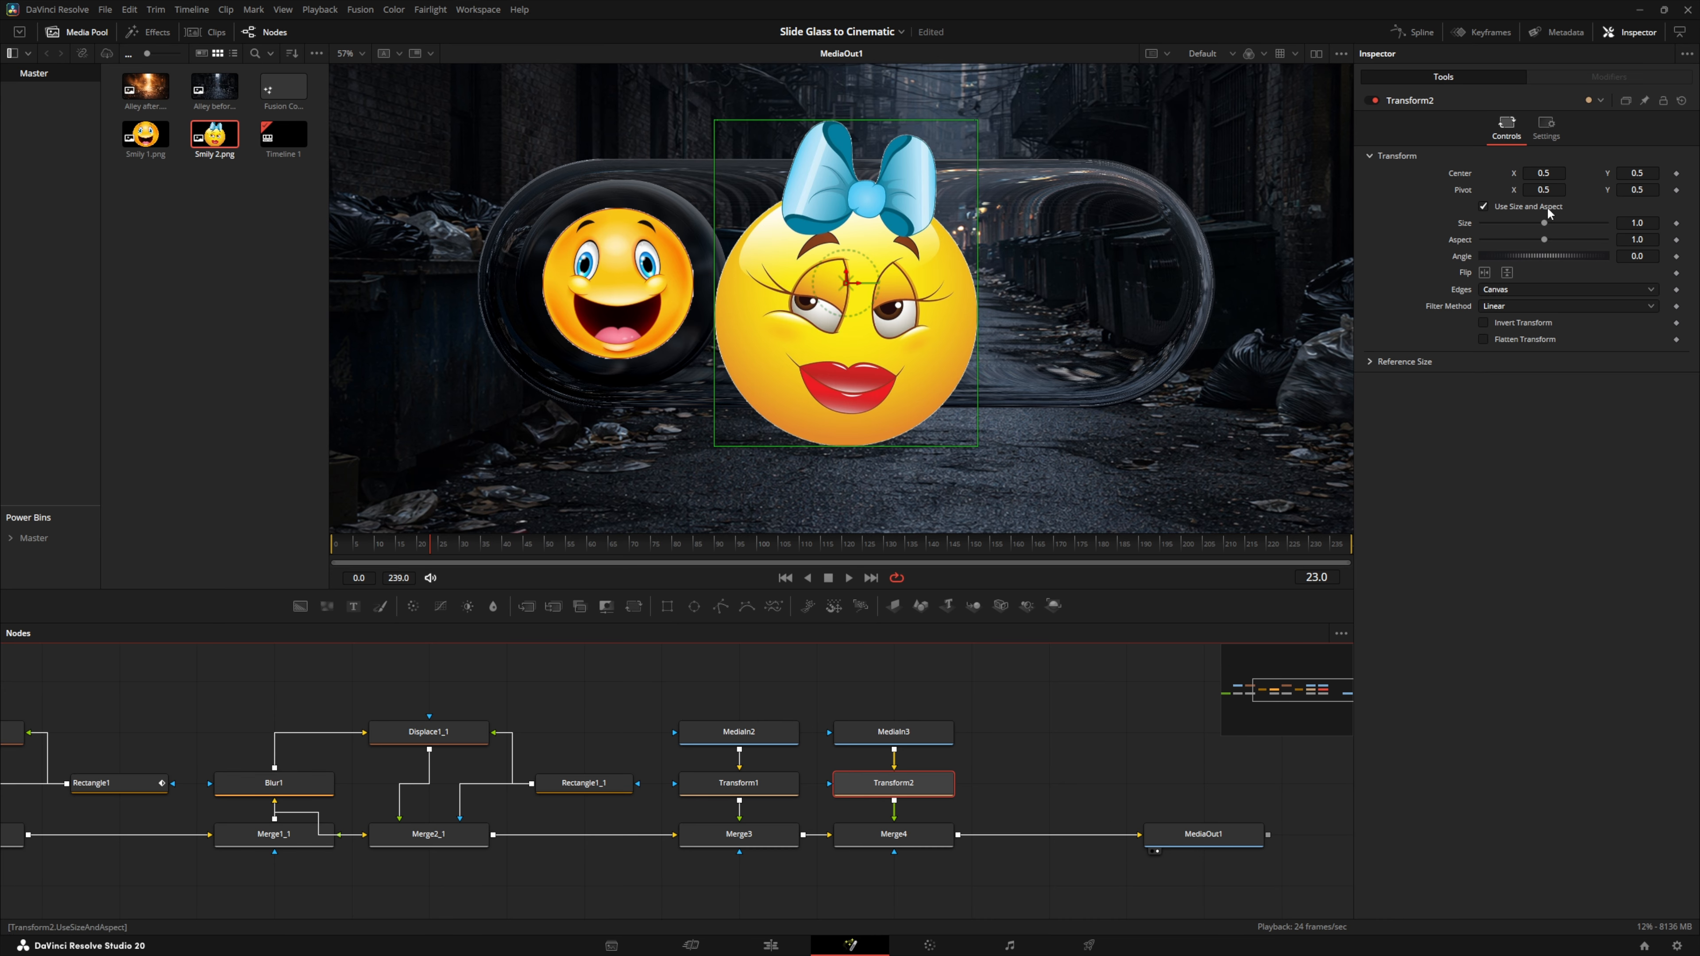
Fit the second smiley over the first by setting Transform2's Center to X -0.379, Y 0.534 and its size to 0.51
{"action": "left_click_drag", "start_coordinate": [1548, 226], "coordinate": [1495, 170]}
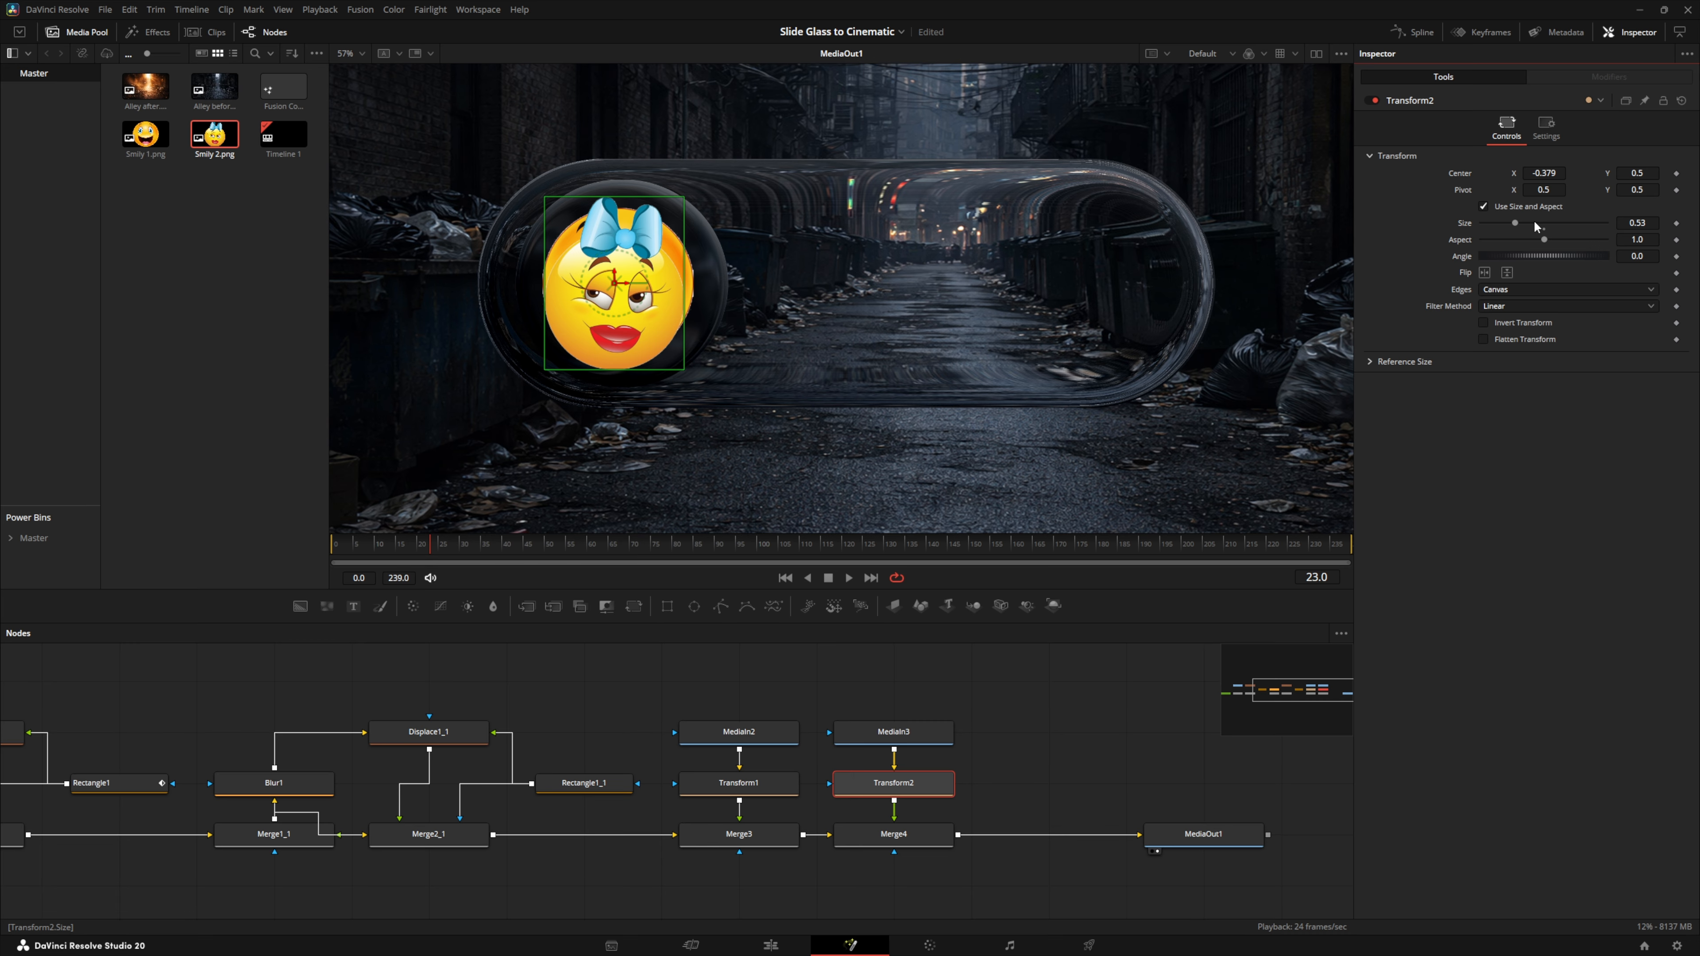
{"action": "left_click_drag", "start_coordinate": [1516, 223], "coordinate": [1521, 223]}
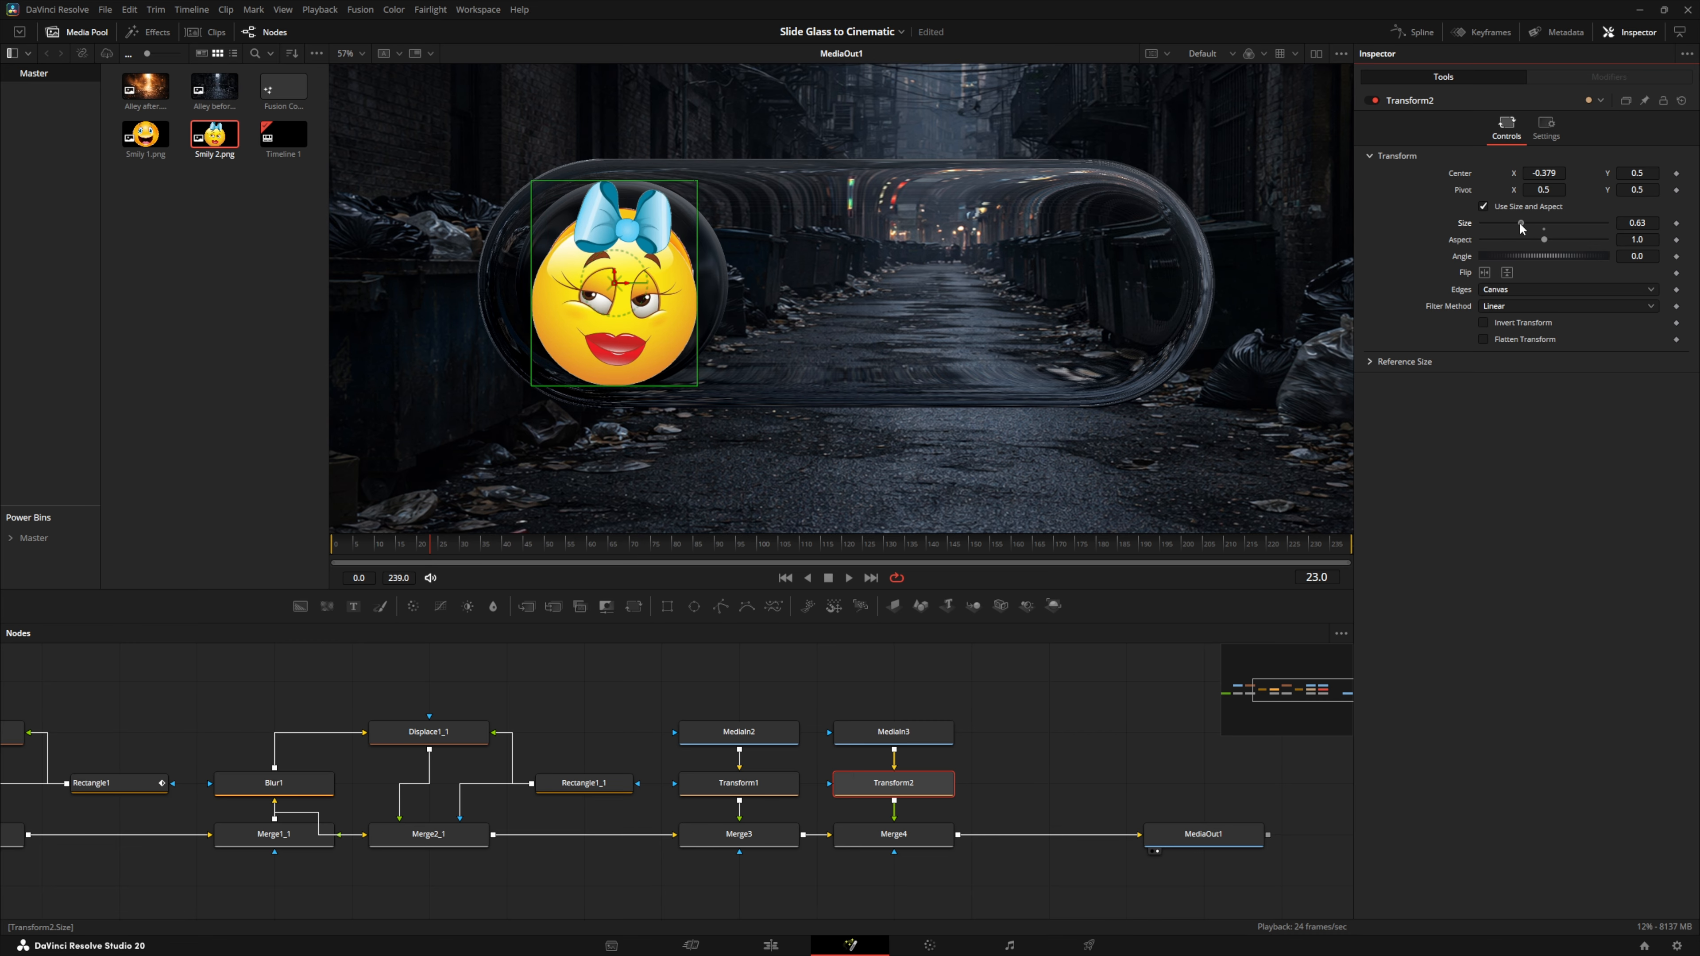
{"action": "left_click_drag", "start_coordinate": [1637, 173], "coordinate": [1628, 173]}
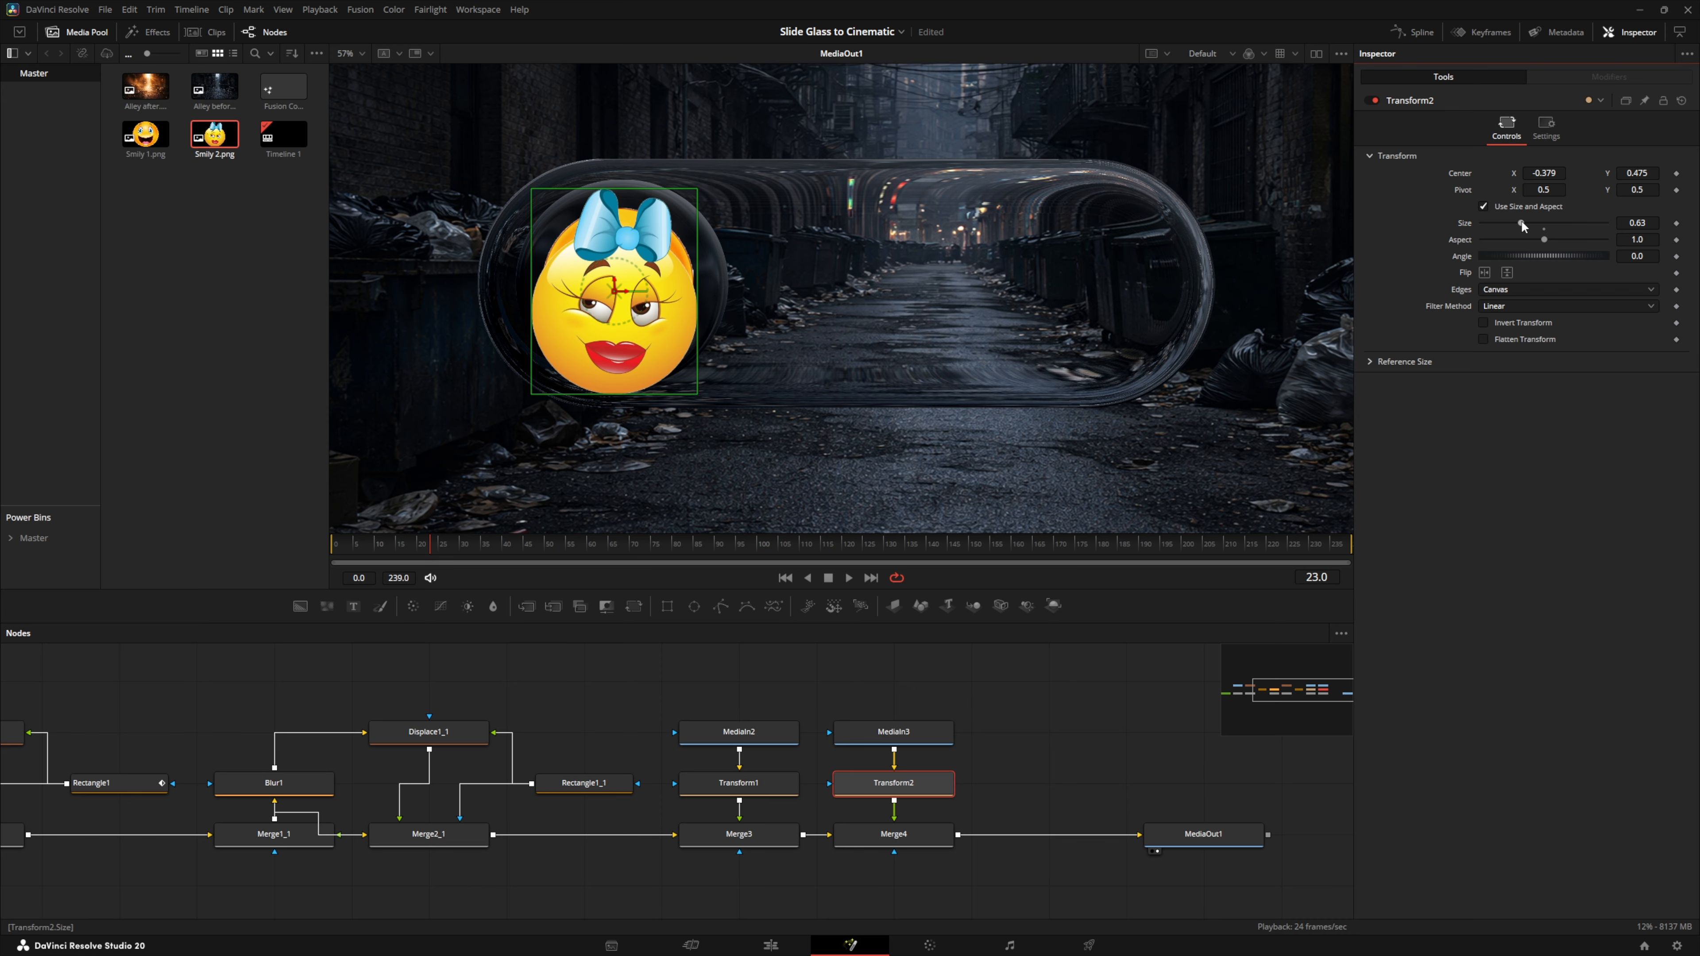
{"action": "left_click_drag", "start_coordinate": [1521, 222], "coordinate": [1514, 222]}
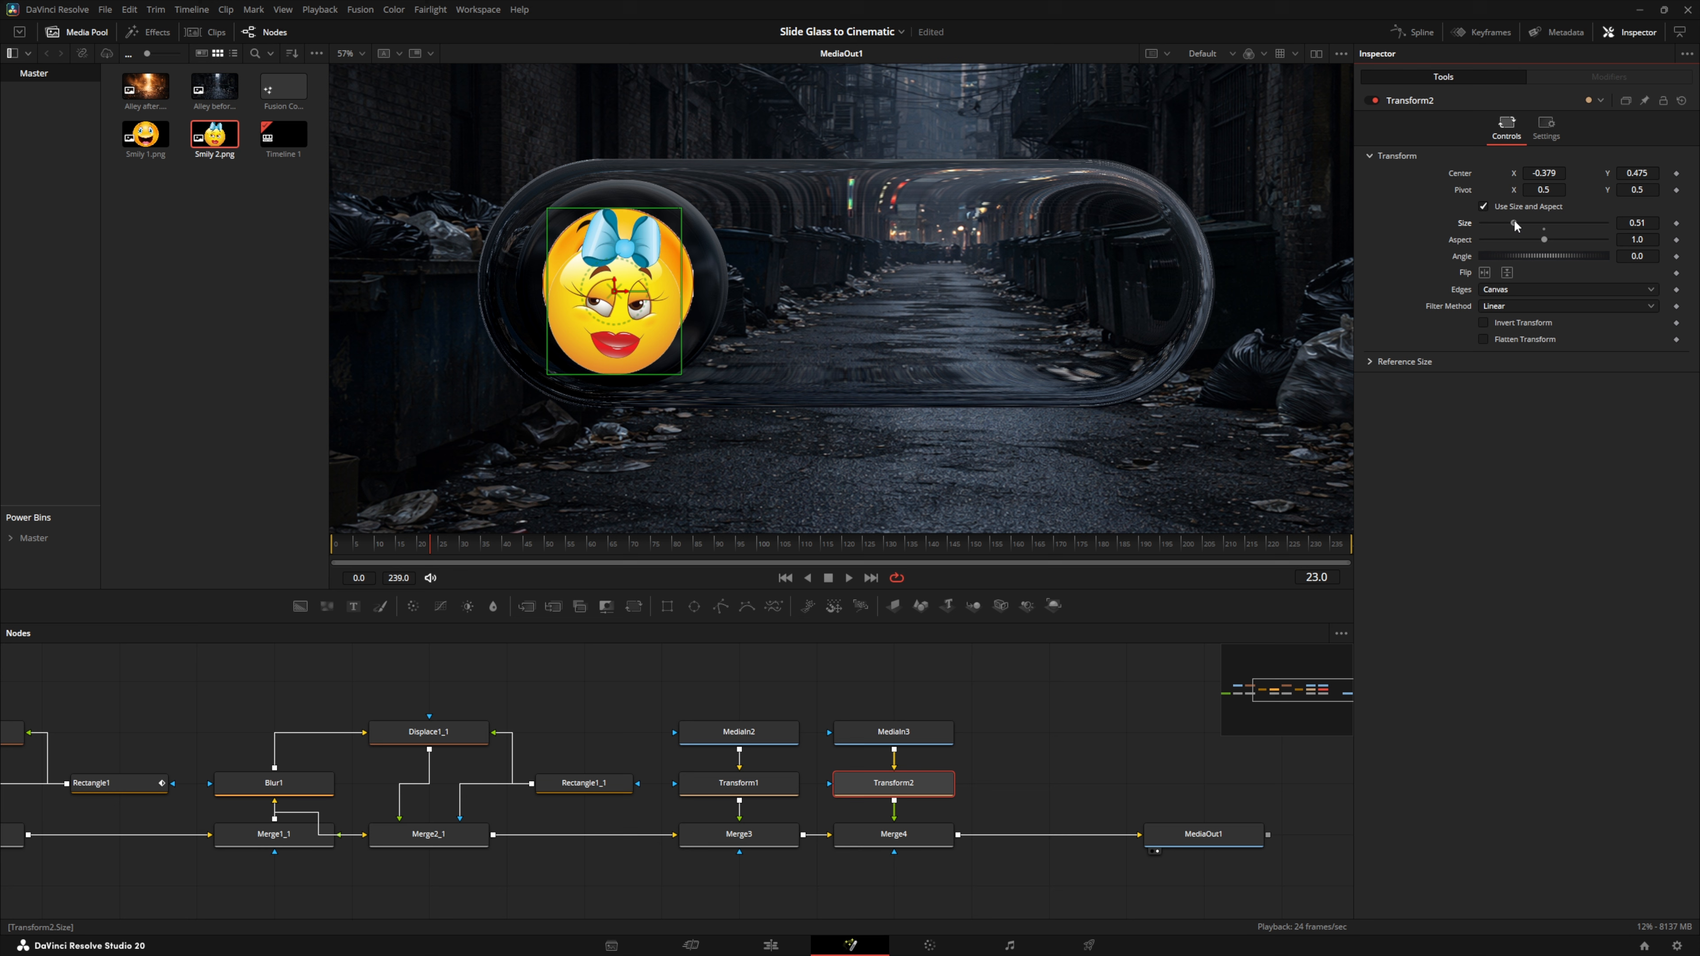
{"action": "left_click_drag", "start_coordinate": [1636, 173], "coordinate": [1676, 174]}
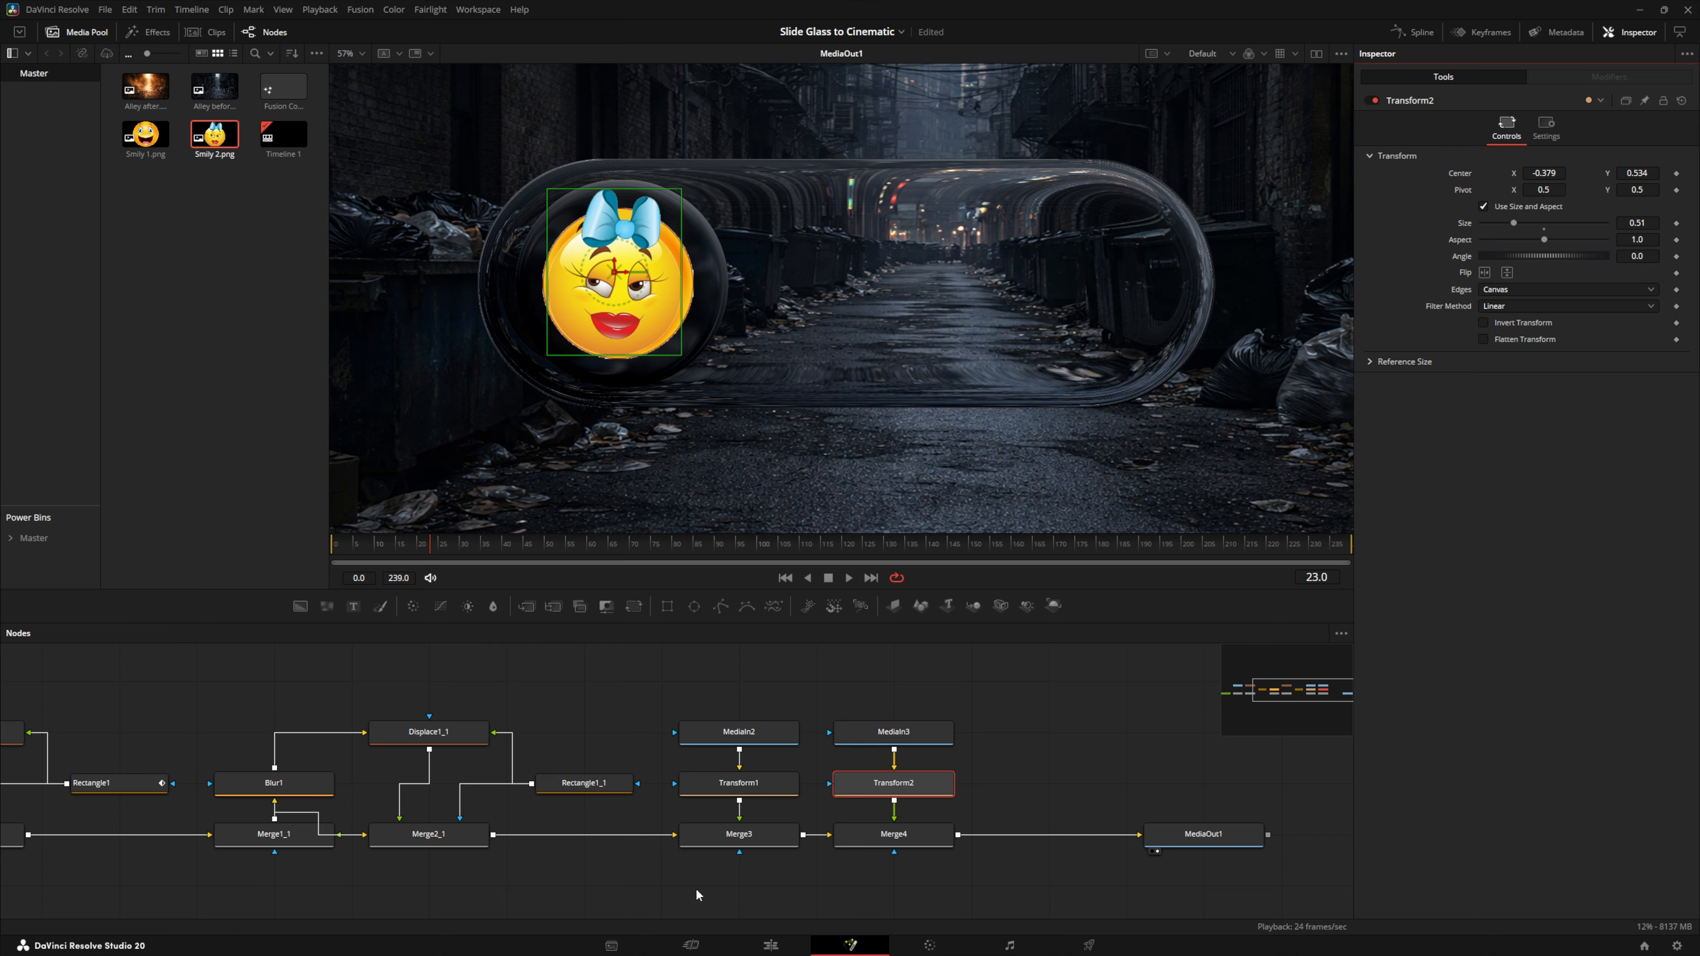
Move Rectangle1_1 to the capsule's right end at Center X about 0.65 and shift Transform2 to centre the second smiley inside it
{"action": "left_click", "coordinate": [573, 788]}
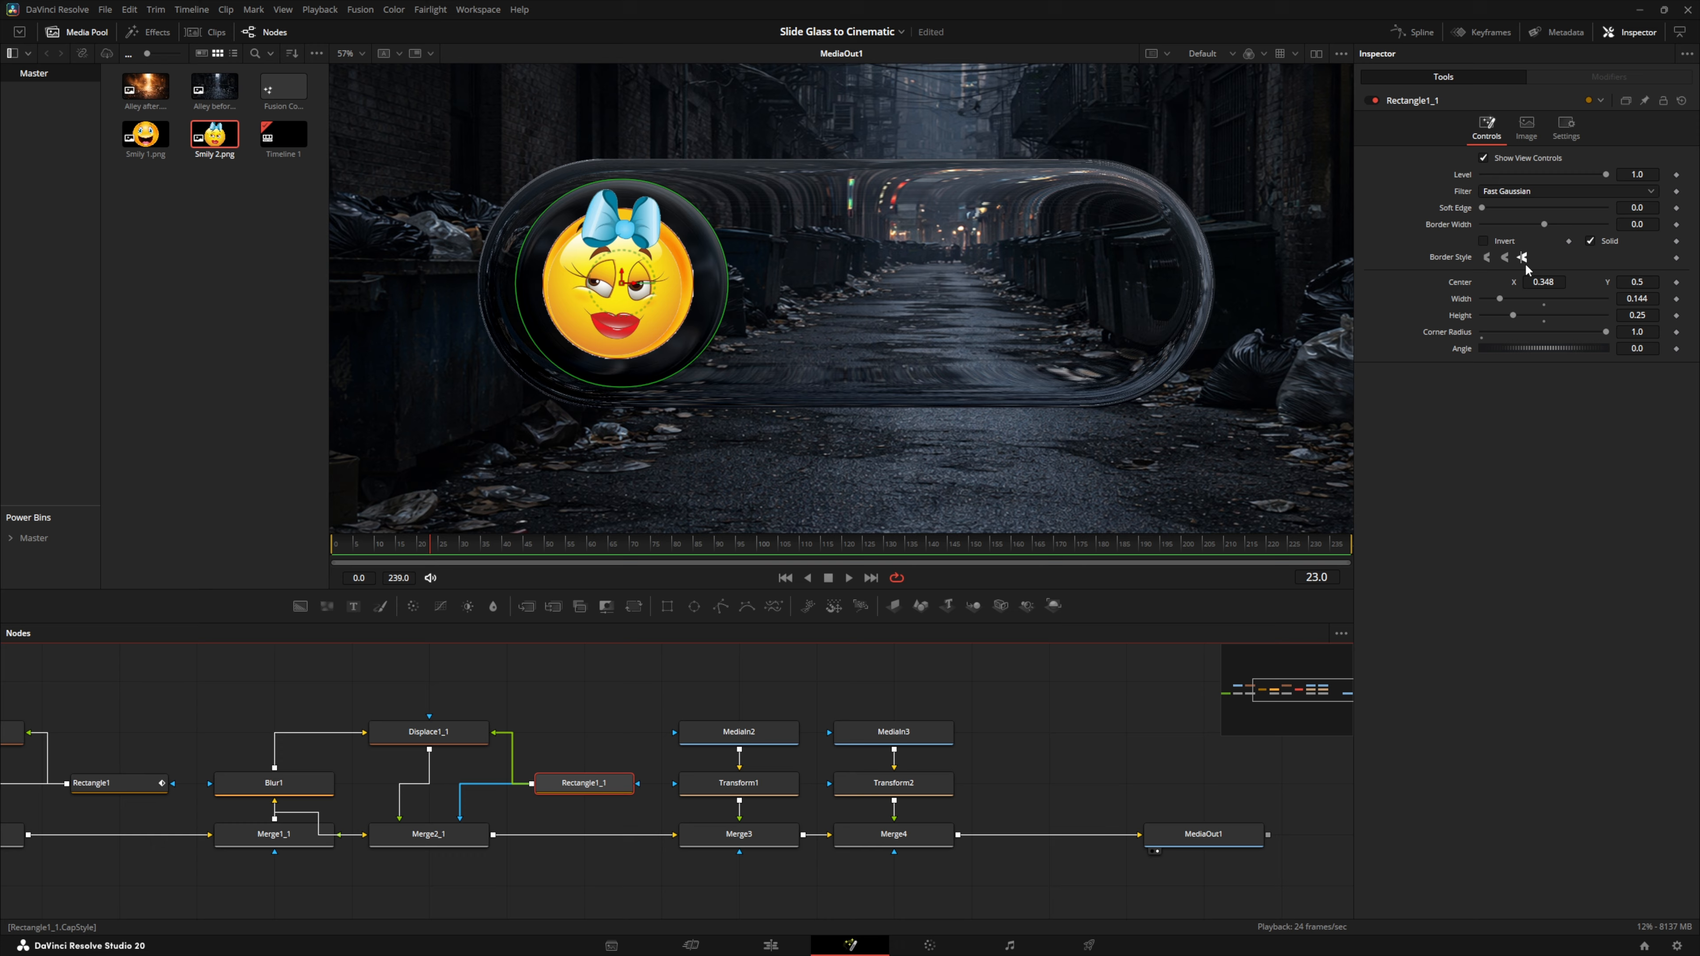
{"action": "left_click_drag", "start_coordinate": [1536, 281], "coordinate": [1598, 281]}
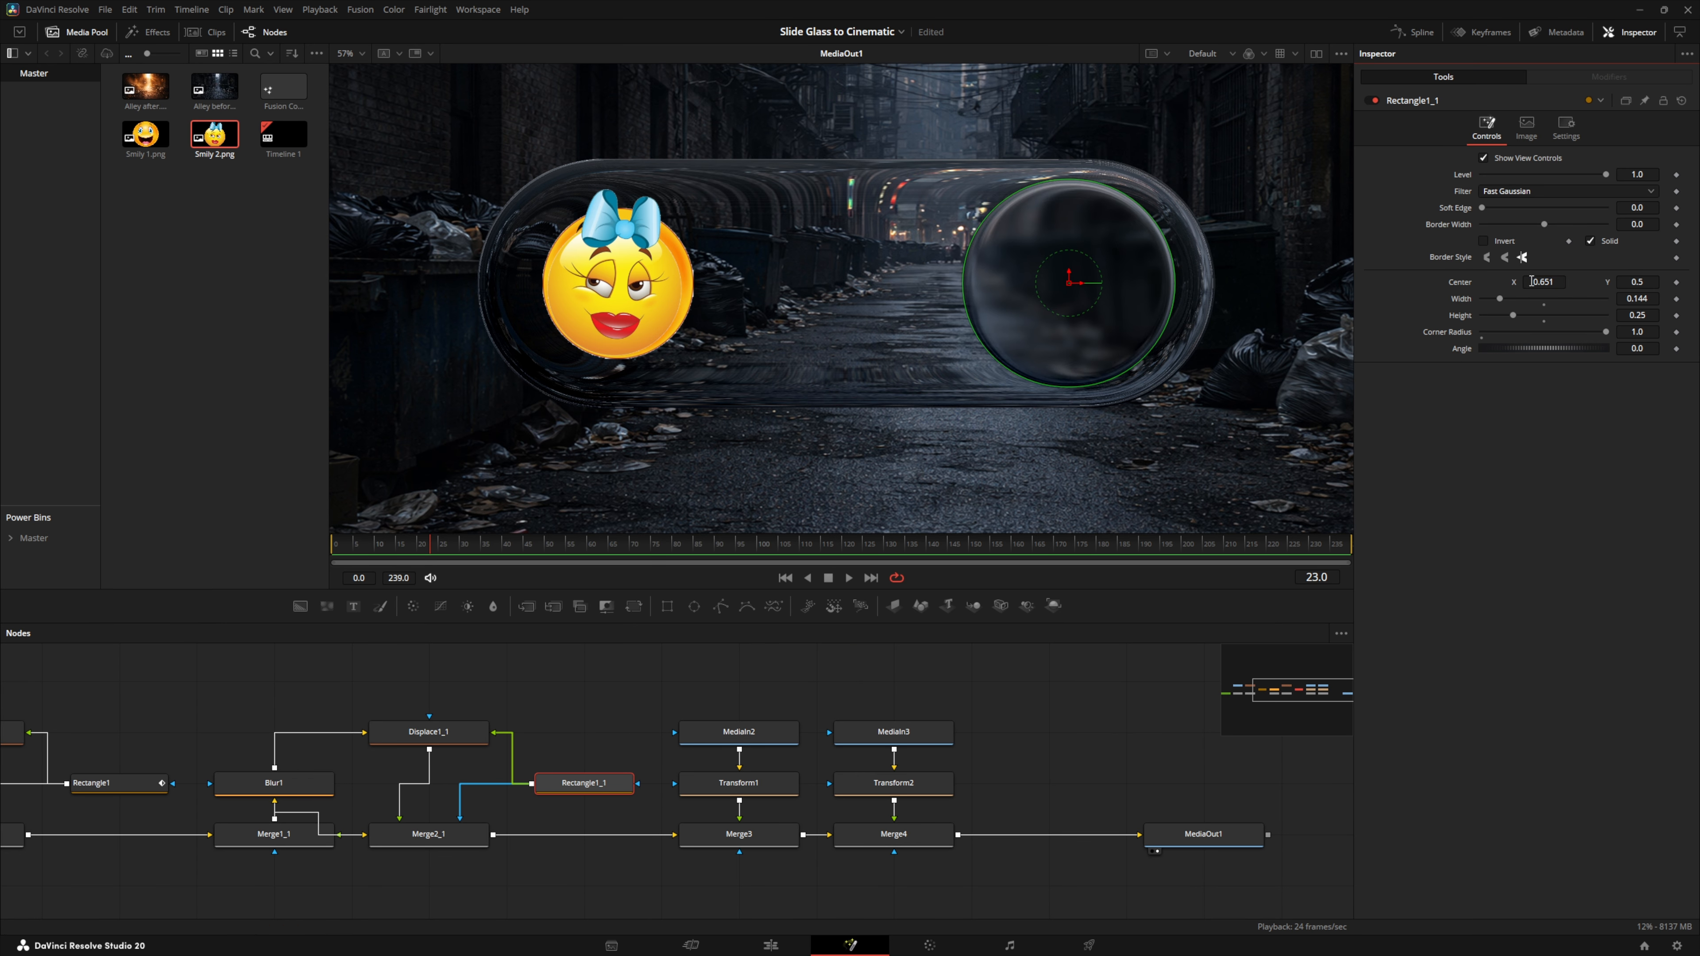
{"action": "left_click", "coordinate": [898, 790]}
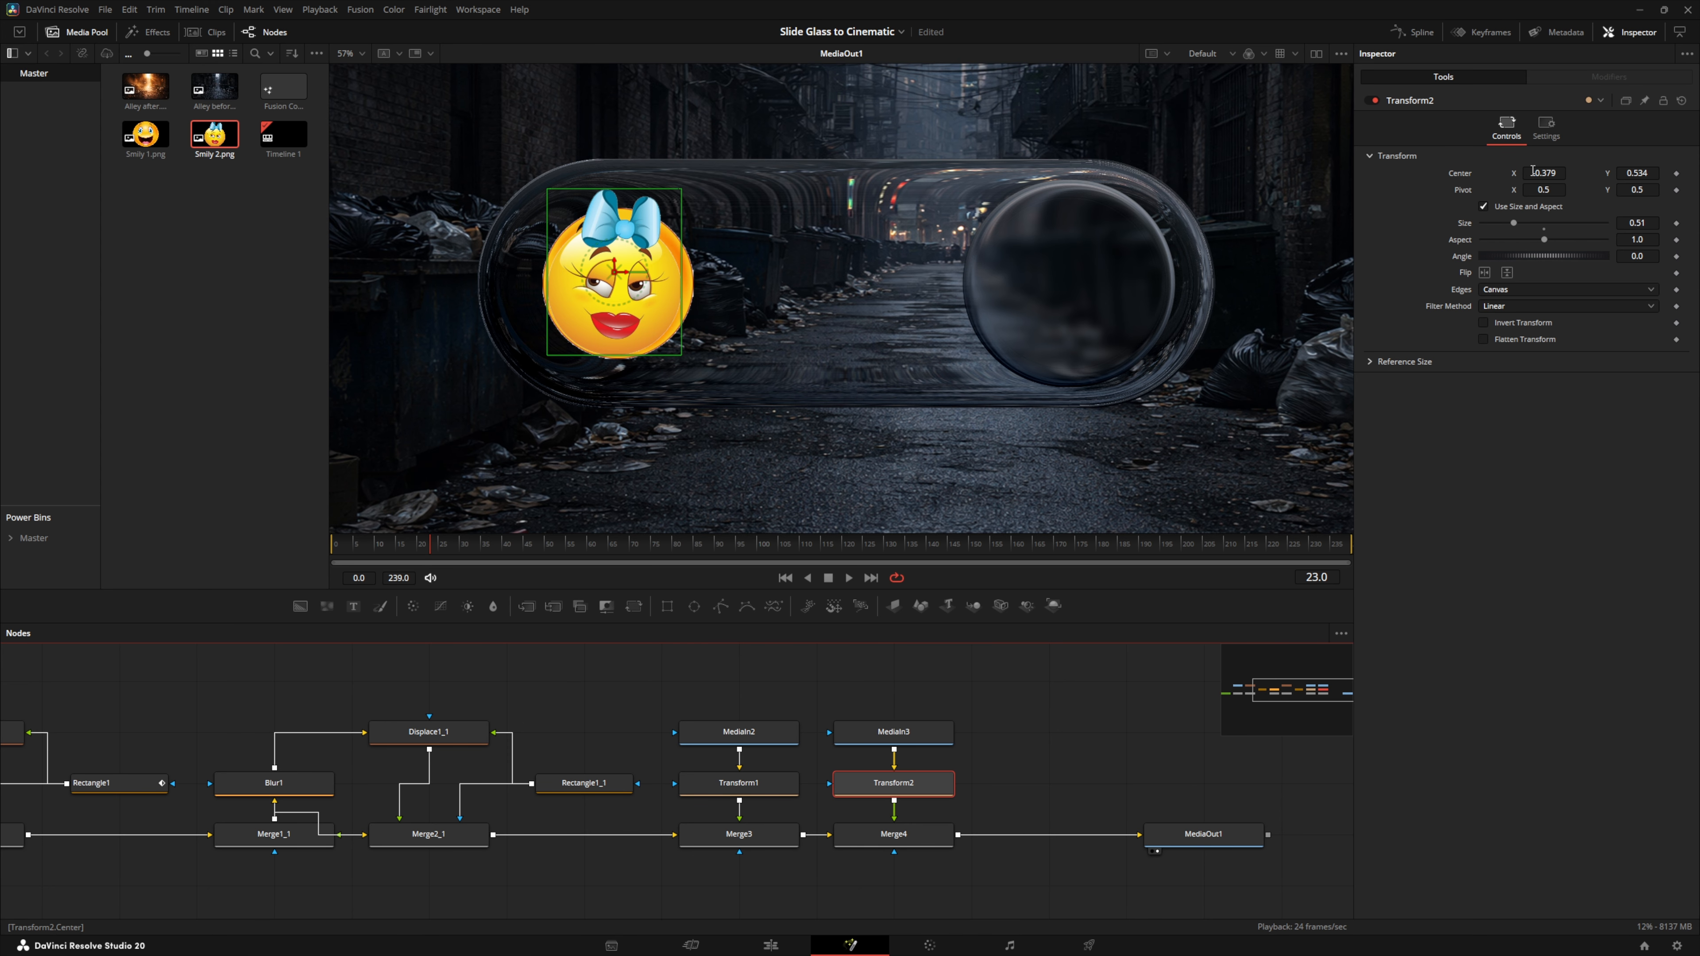
{"action": "left_click_drag", "start_coordinate": [1536, 172], "coordinate": [1645, 190]}
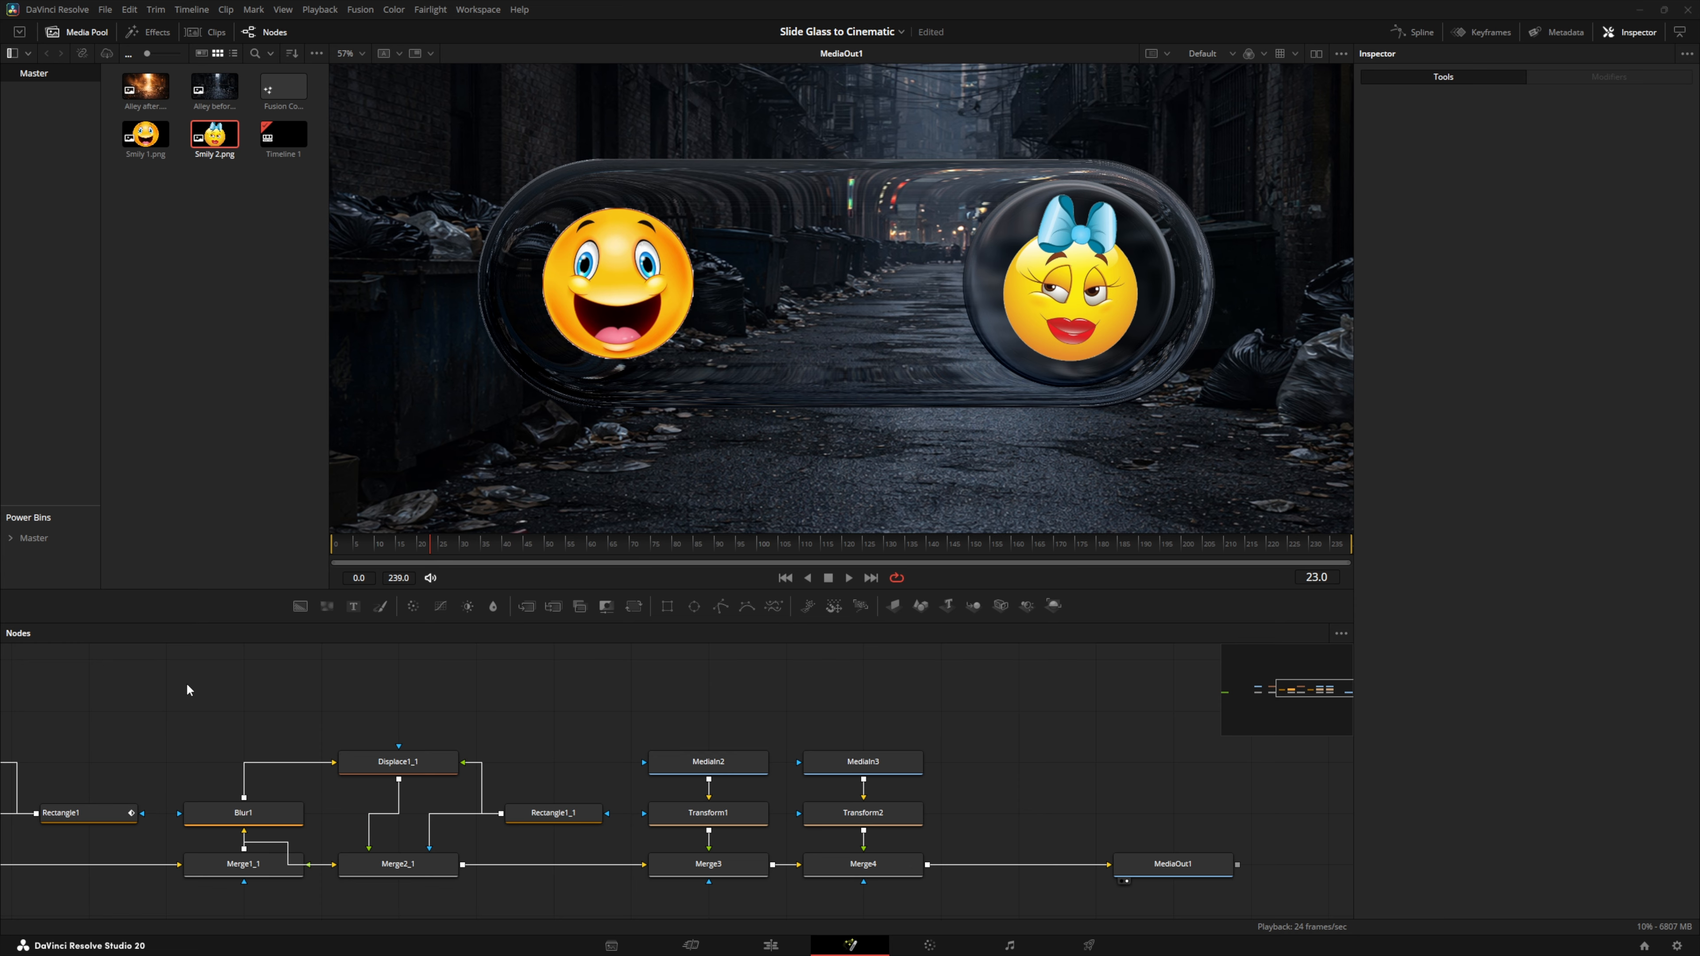
Add a Merge node between Background1 and Merge1, and feed Alley after.png into its foreground
{"action": "right_click", "coordinate": [169, 683]}
{"action": "key", "text": "Escape"}
{"action": "left_click_drag", "start_coordinate": [169, 683], "coordinate": [1291, 664]}
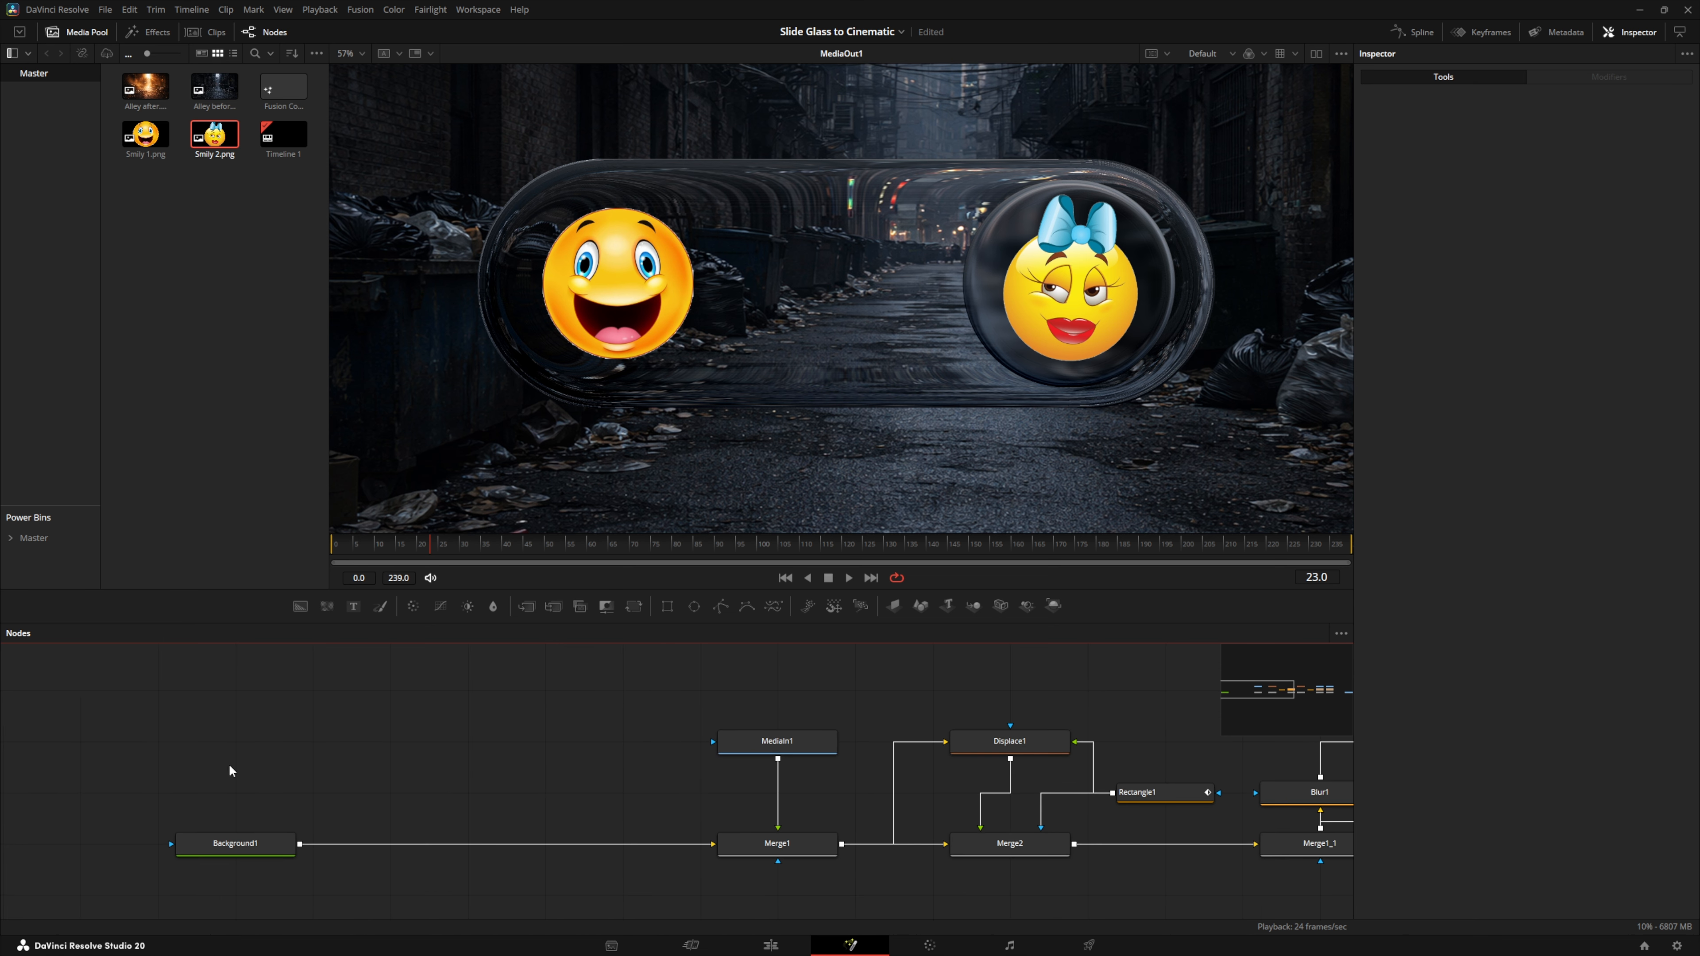
{"action": "left_click", "coordinate": [236, 845]}
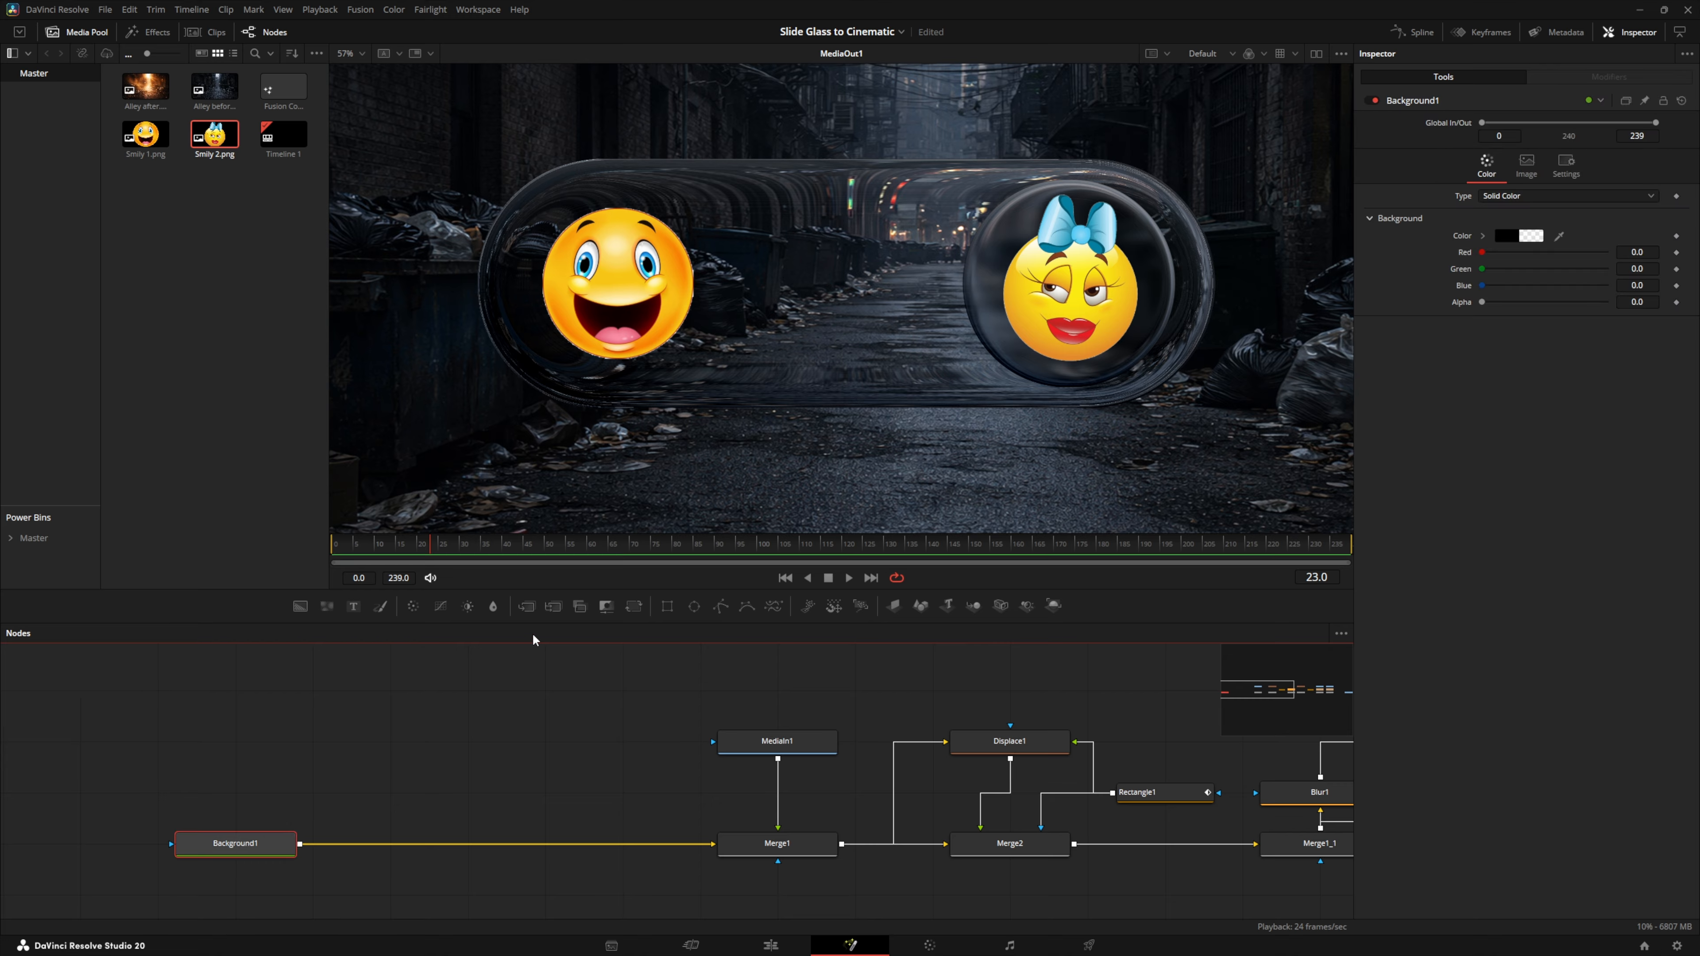
{"action": "left_click", "coordinate": [527, 606]}
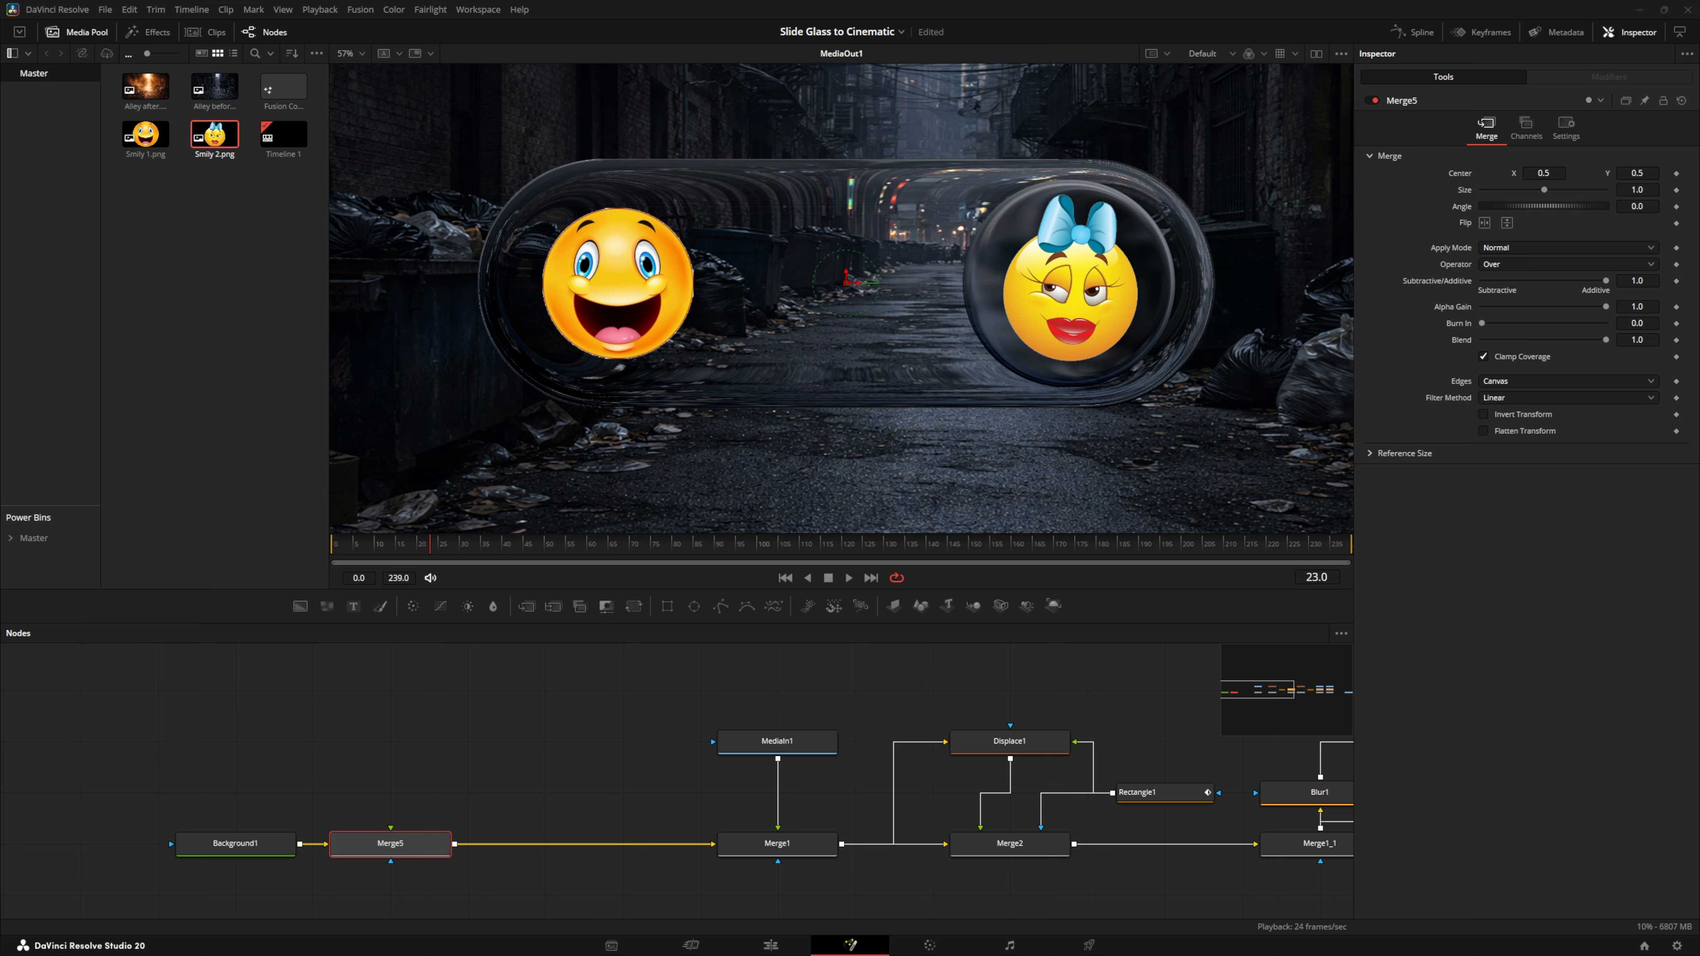
{"action": "left_click_drag", "start_coordinate": [145, 88], "coordinate": [391, 831]}
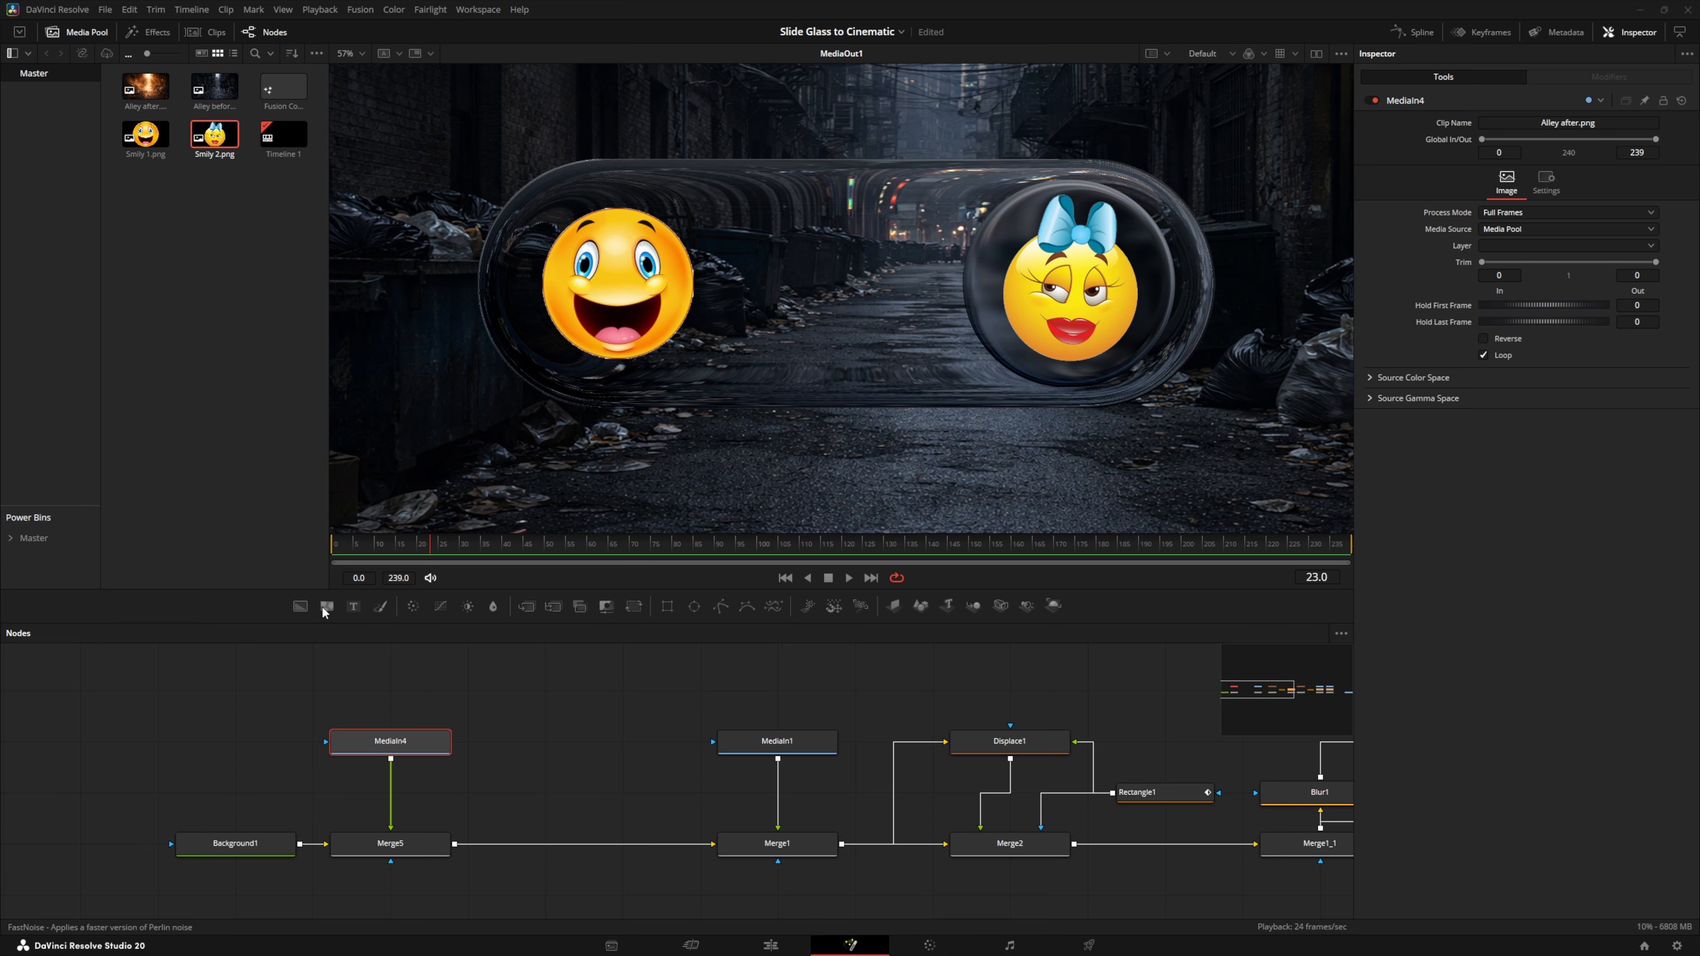
Connect a new Background node to MediaIn1 as its mask and set the Background's Alpha to 0.5
{"action": "left_click_drag", "start_coordinate": [301, 608], "coordinate": [778, 733]}
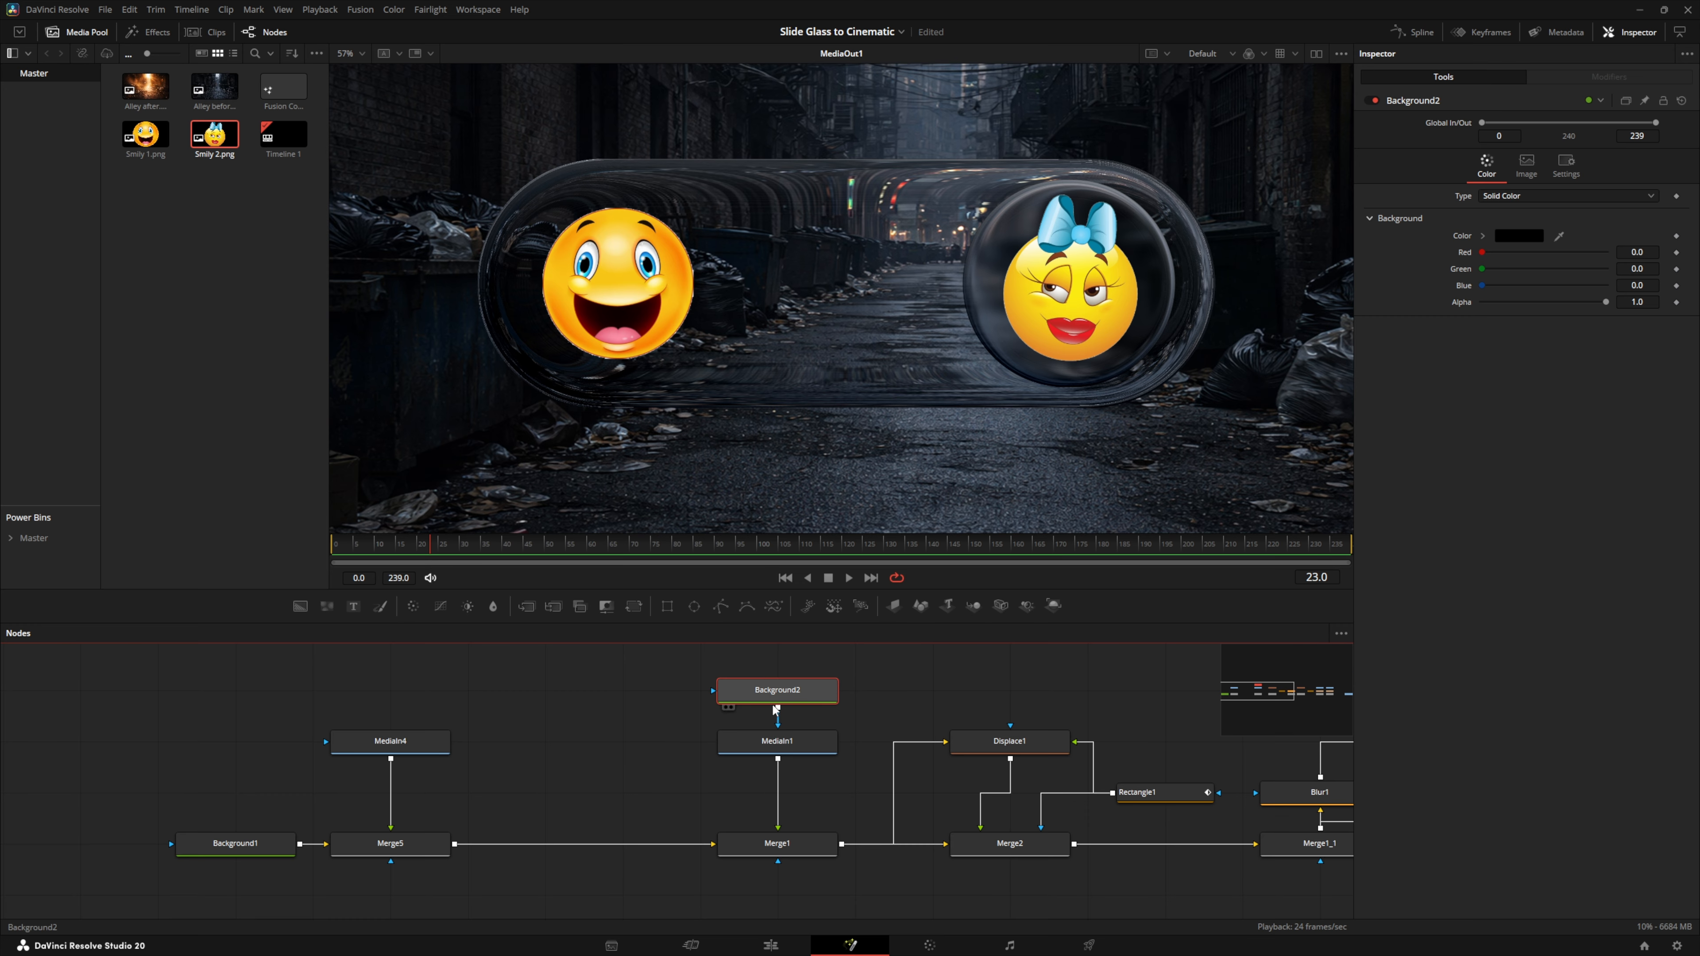
{"action": "left_click_drag", "start_coordinate": [1605, 301], "coordinate": [1546, 302]}
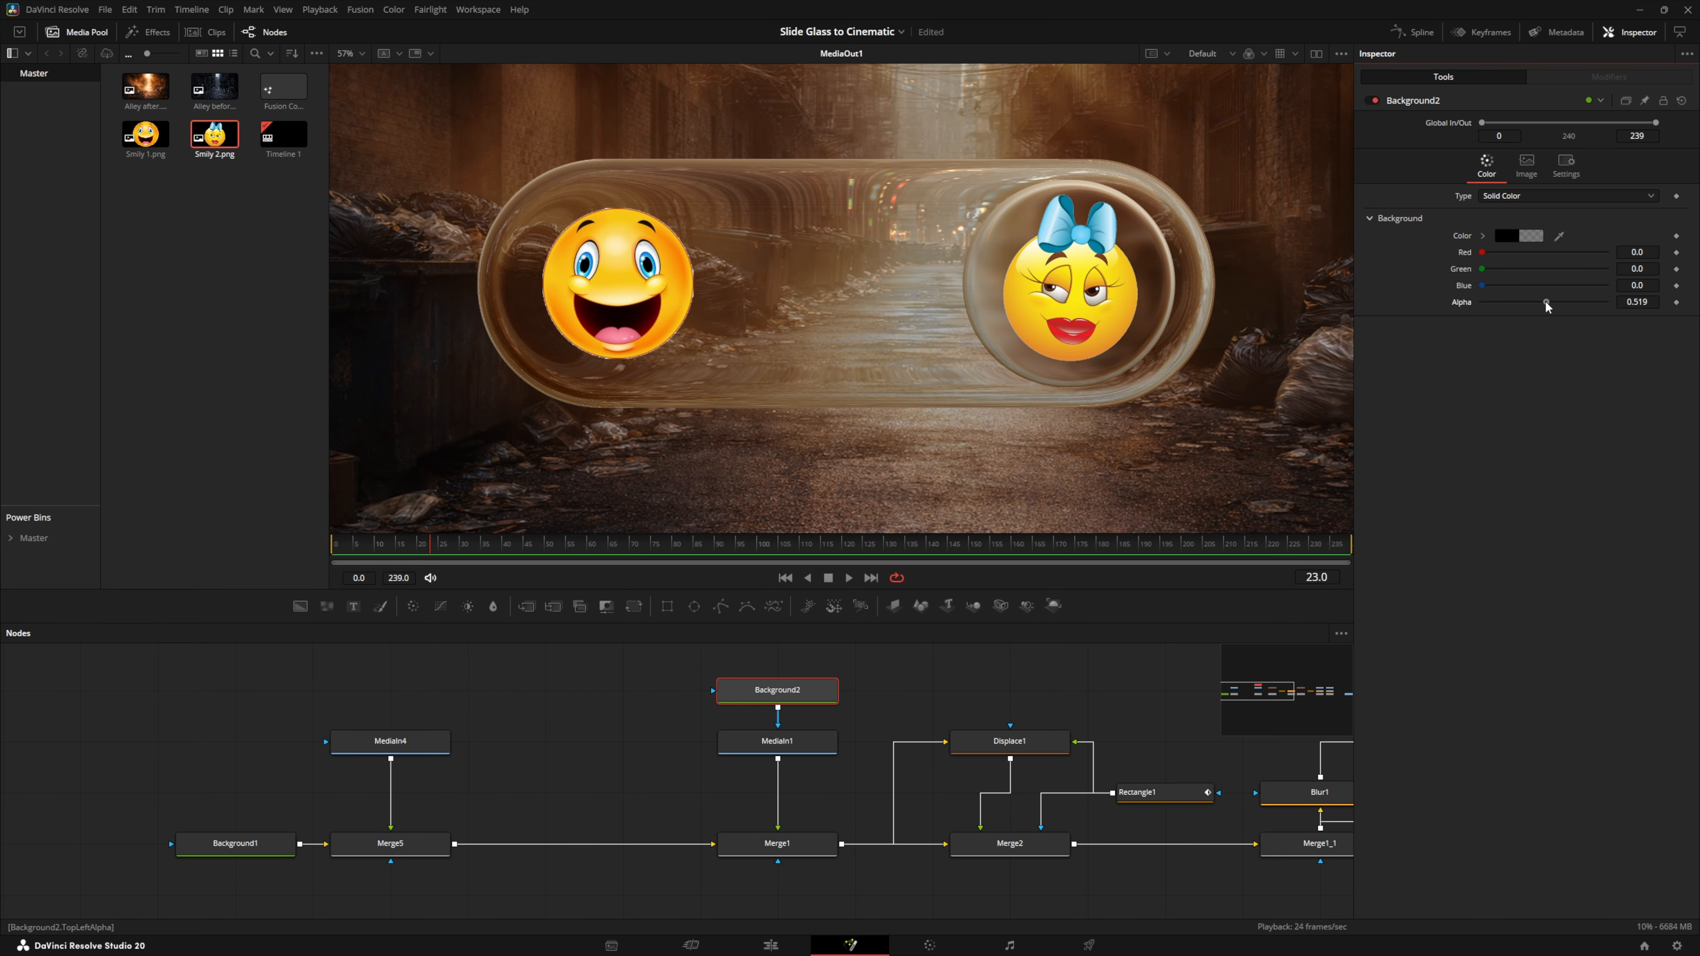
{"action": "left_click", "coordinate": [1632, 302]}
{"action": "type", "text": "0.5"}
{"action": "key", "text": "Tab"}
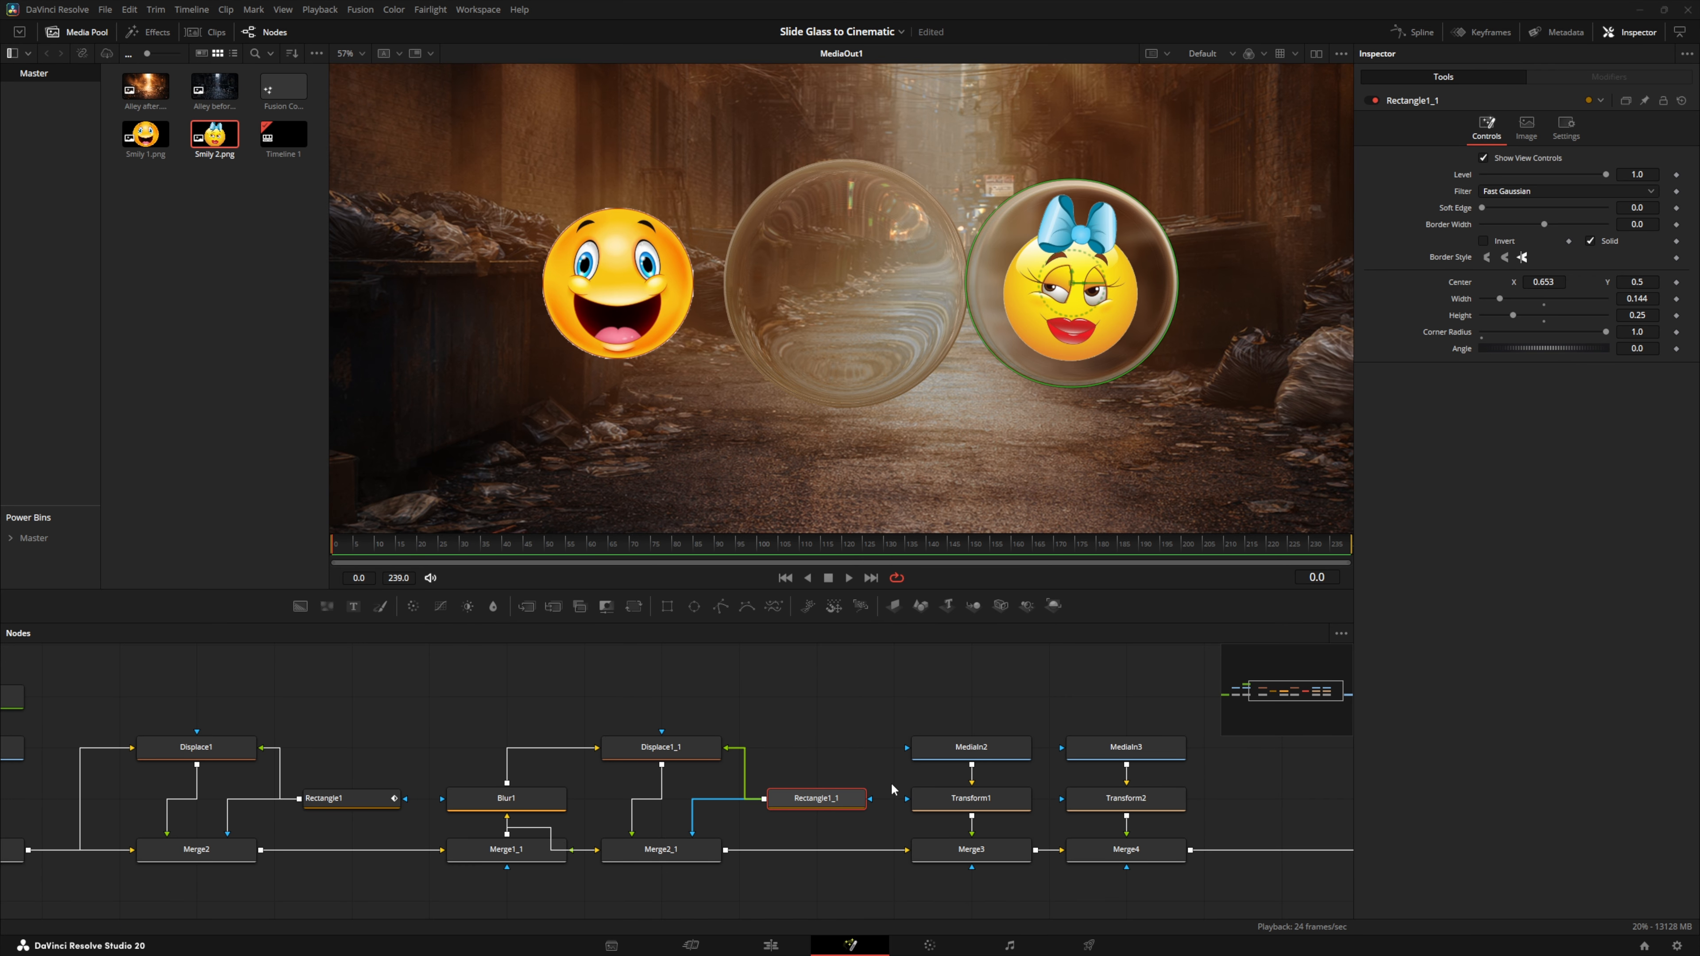
Move Rectangle1_1 over the first smiley at Center X about 0.344 and keyframe its Height at 0 on frame 0
{"action": "left_click", "coordinate": [817, 805]}
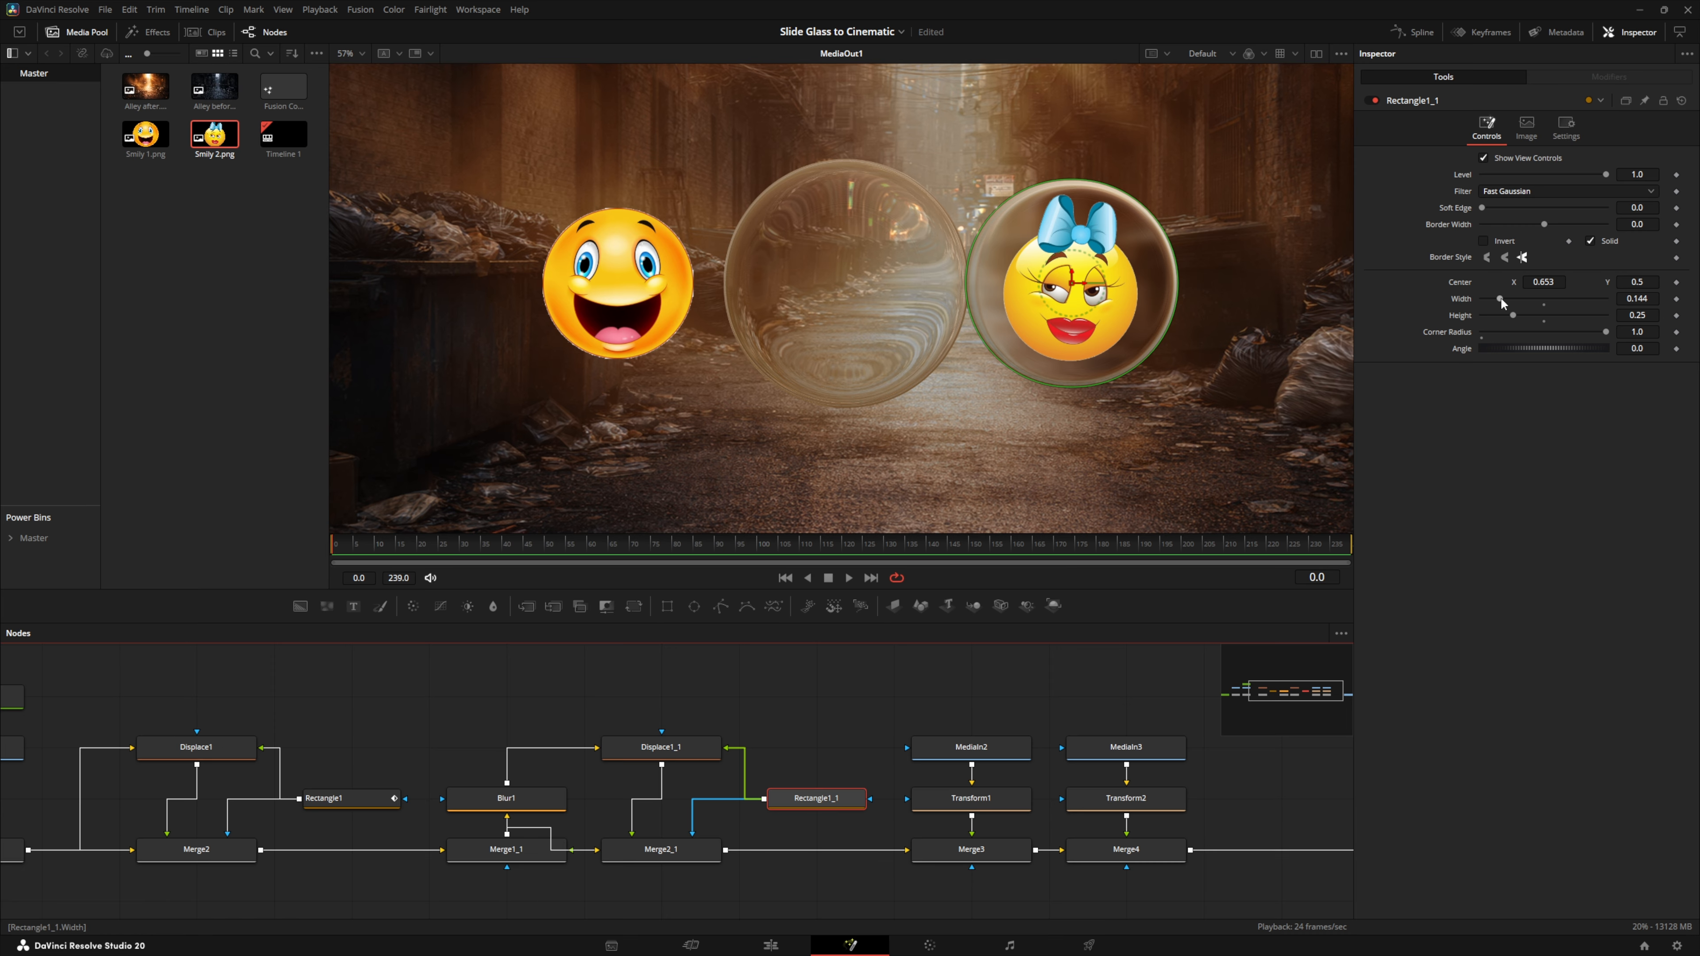
{"action": "left_click", "coordinate": [1558, 282]}
{"action": "left_click_drag", "start_coordinate": [1558, 284], "coordinate": [1203, 288]}
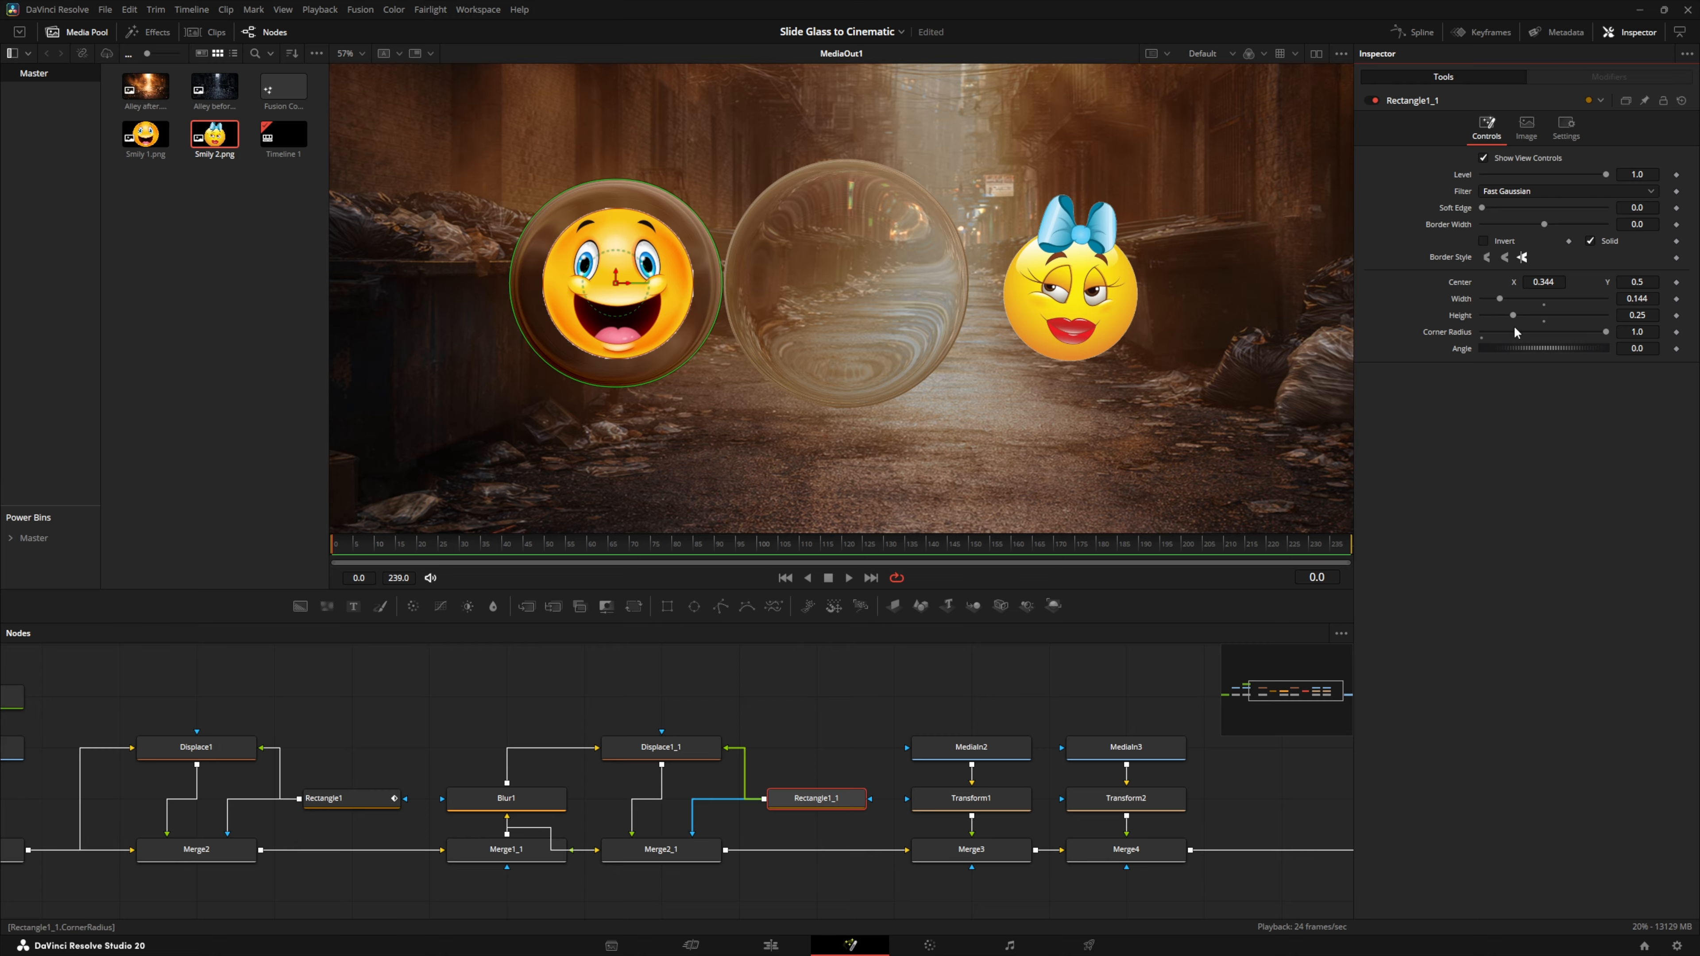
{"action": "left_click_drag", "start_coordinate": [1516, 316], "coordinate": [1478, 317]}
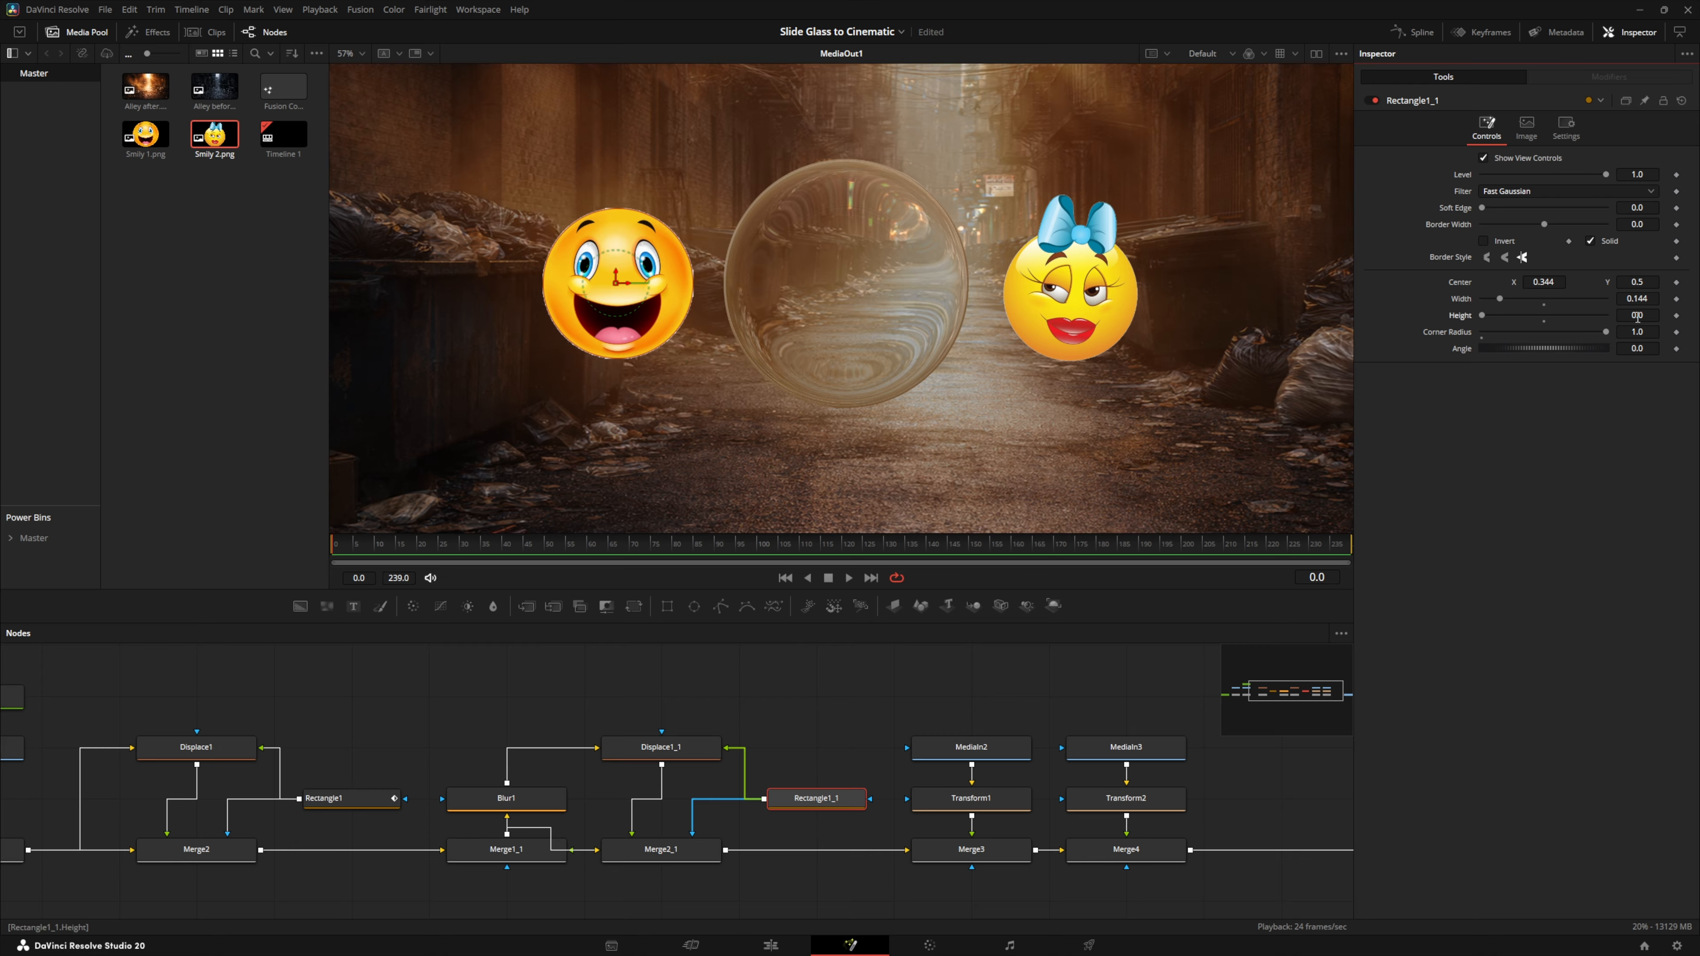
{"action": "left_click", "coordinate": [1677, 317]}
Keyframe Rectangle1_1's Height at about 0.348 on frame 10 and about 0.198 on frame 18
{"action": "left_click", "coordinate": [1314, 579]}
{"action": "type", "text": "10"}
{"action": "key", "text": "Return"}
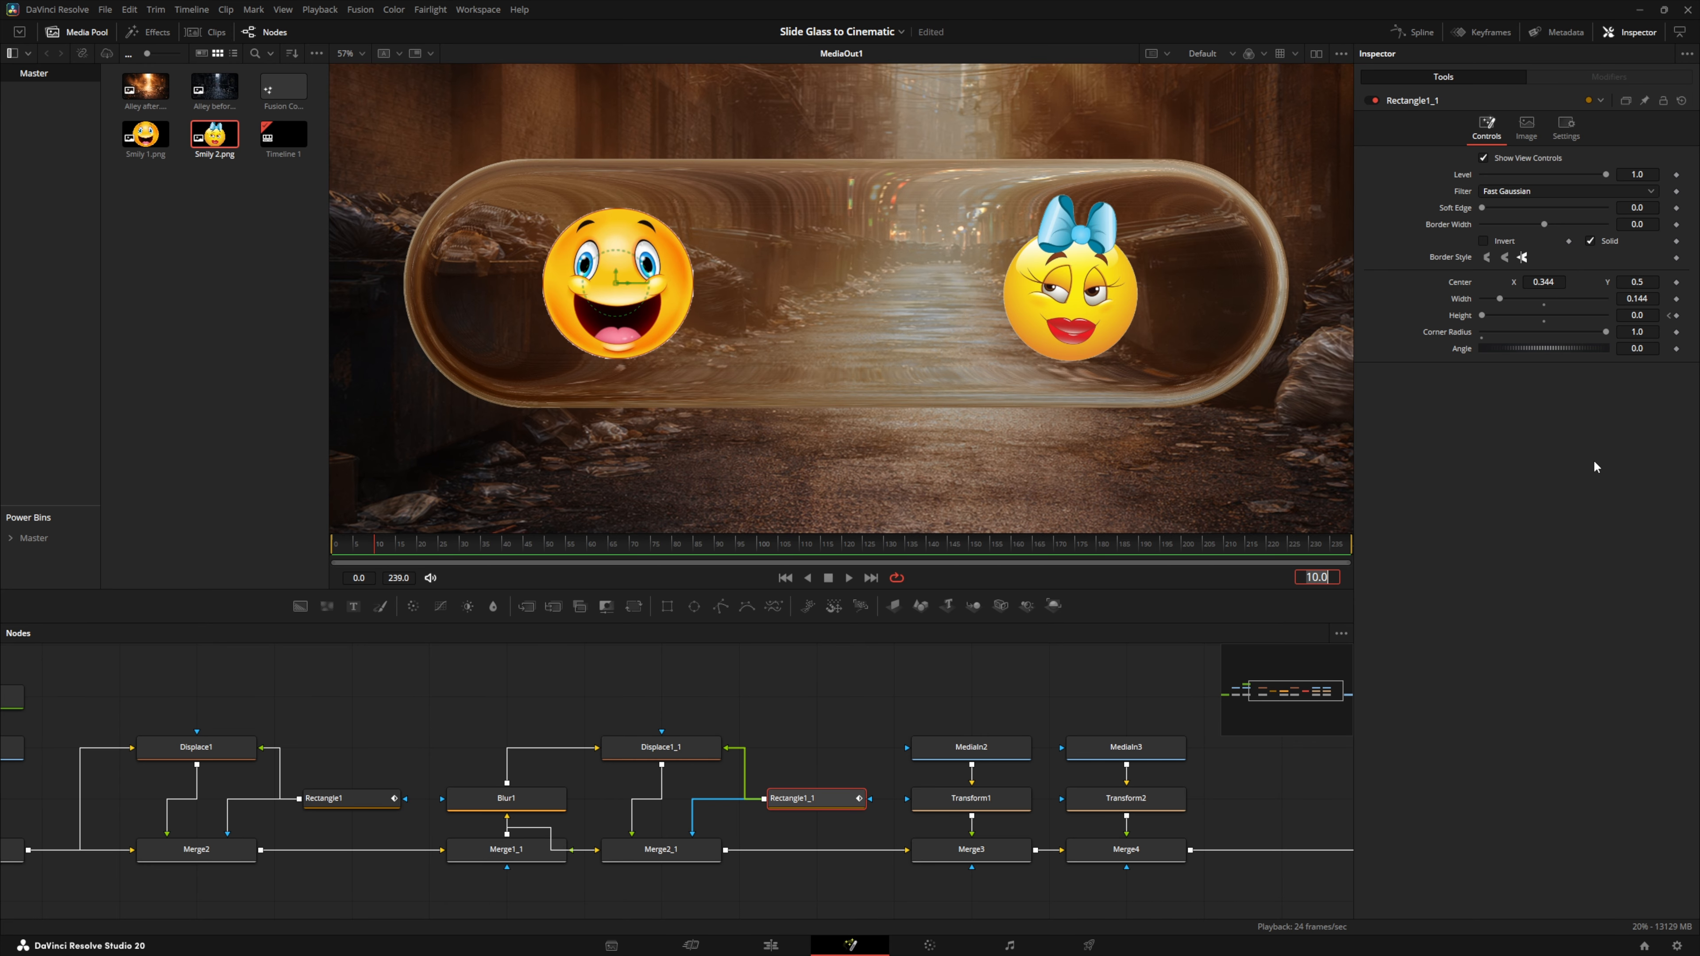
{"action": "left_click_drag", "start_coordinate": [1480, 313], "coordinate": [1523, 314]}
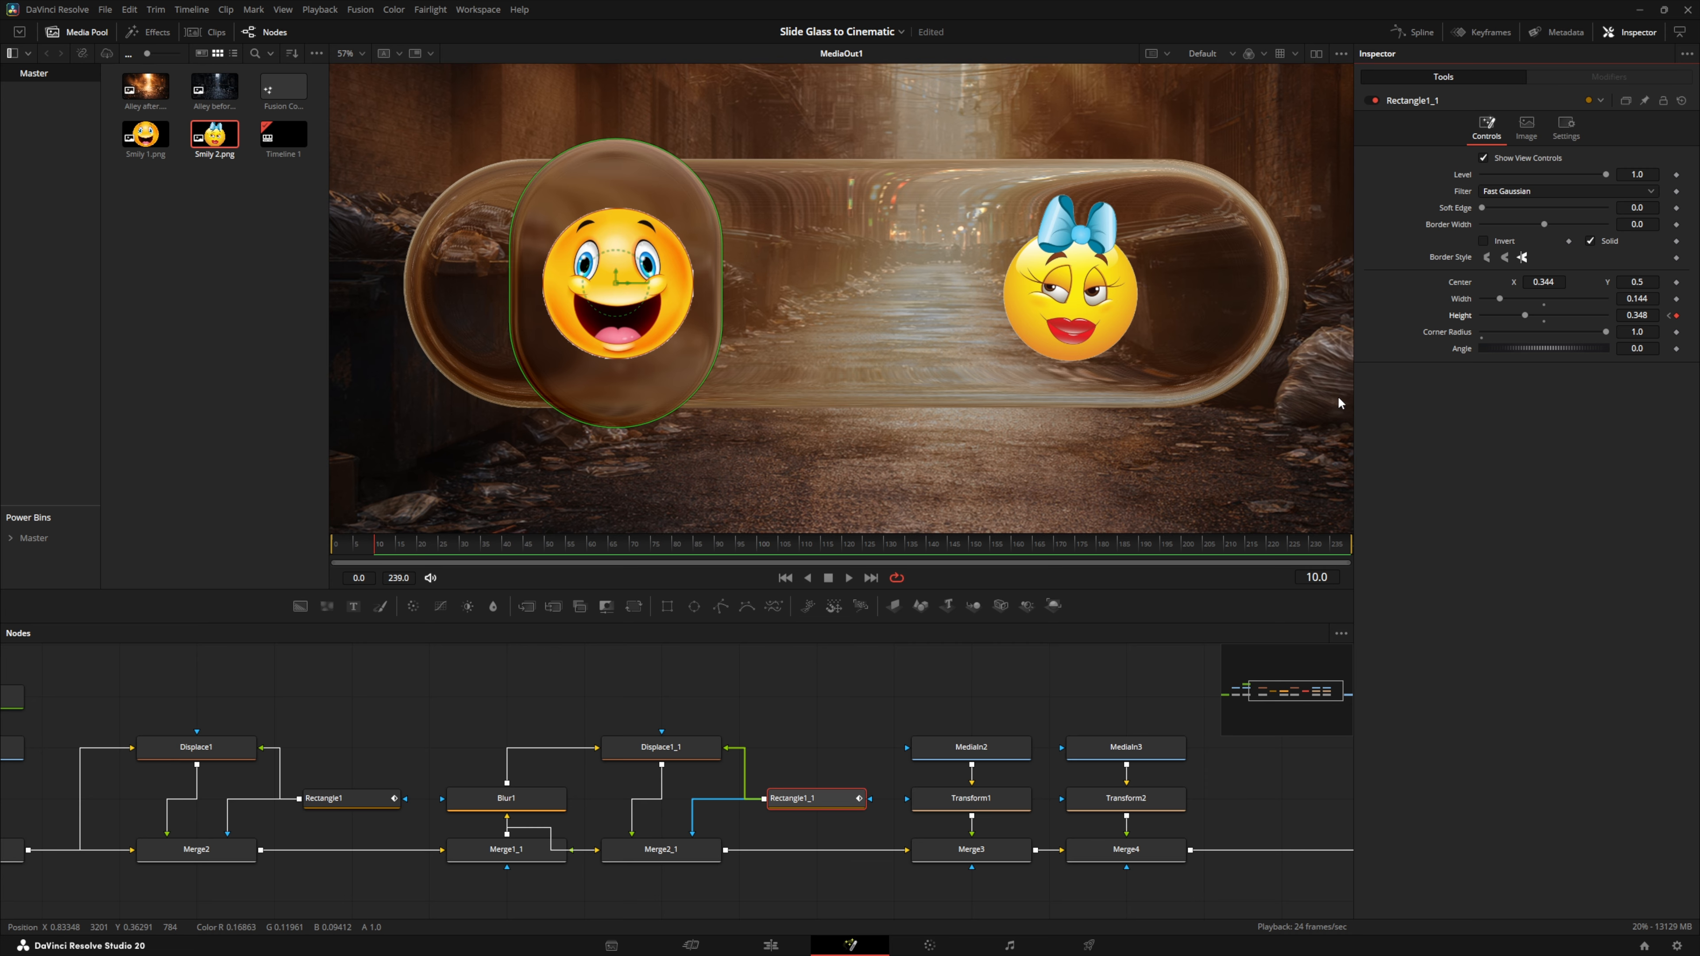
{"action": "left_click", "coordinate": [1317, 578]}
{"action": "type", "text": "18"}
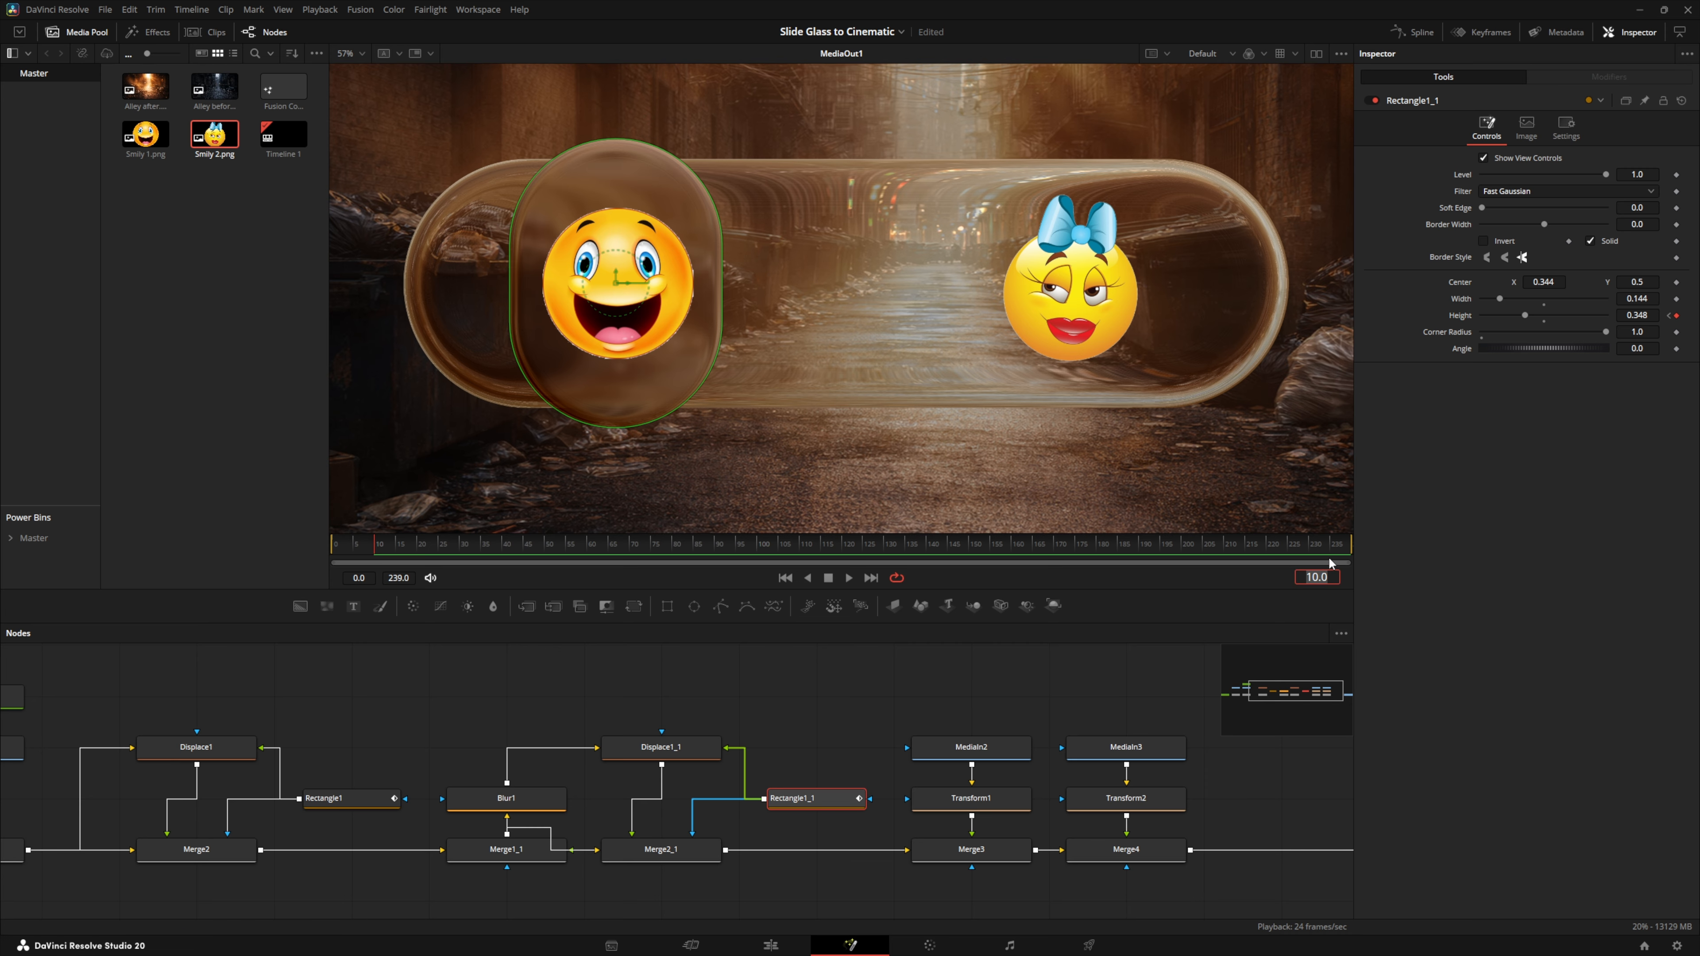
{"action": "key", "text": "Return"}
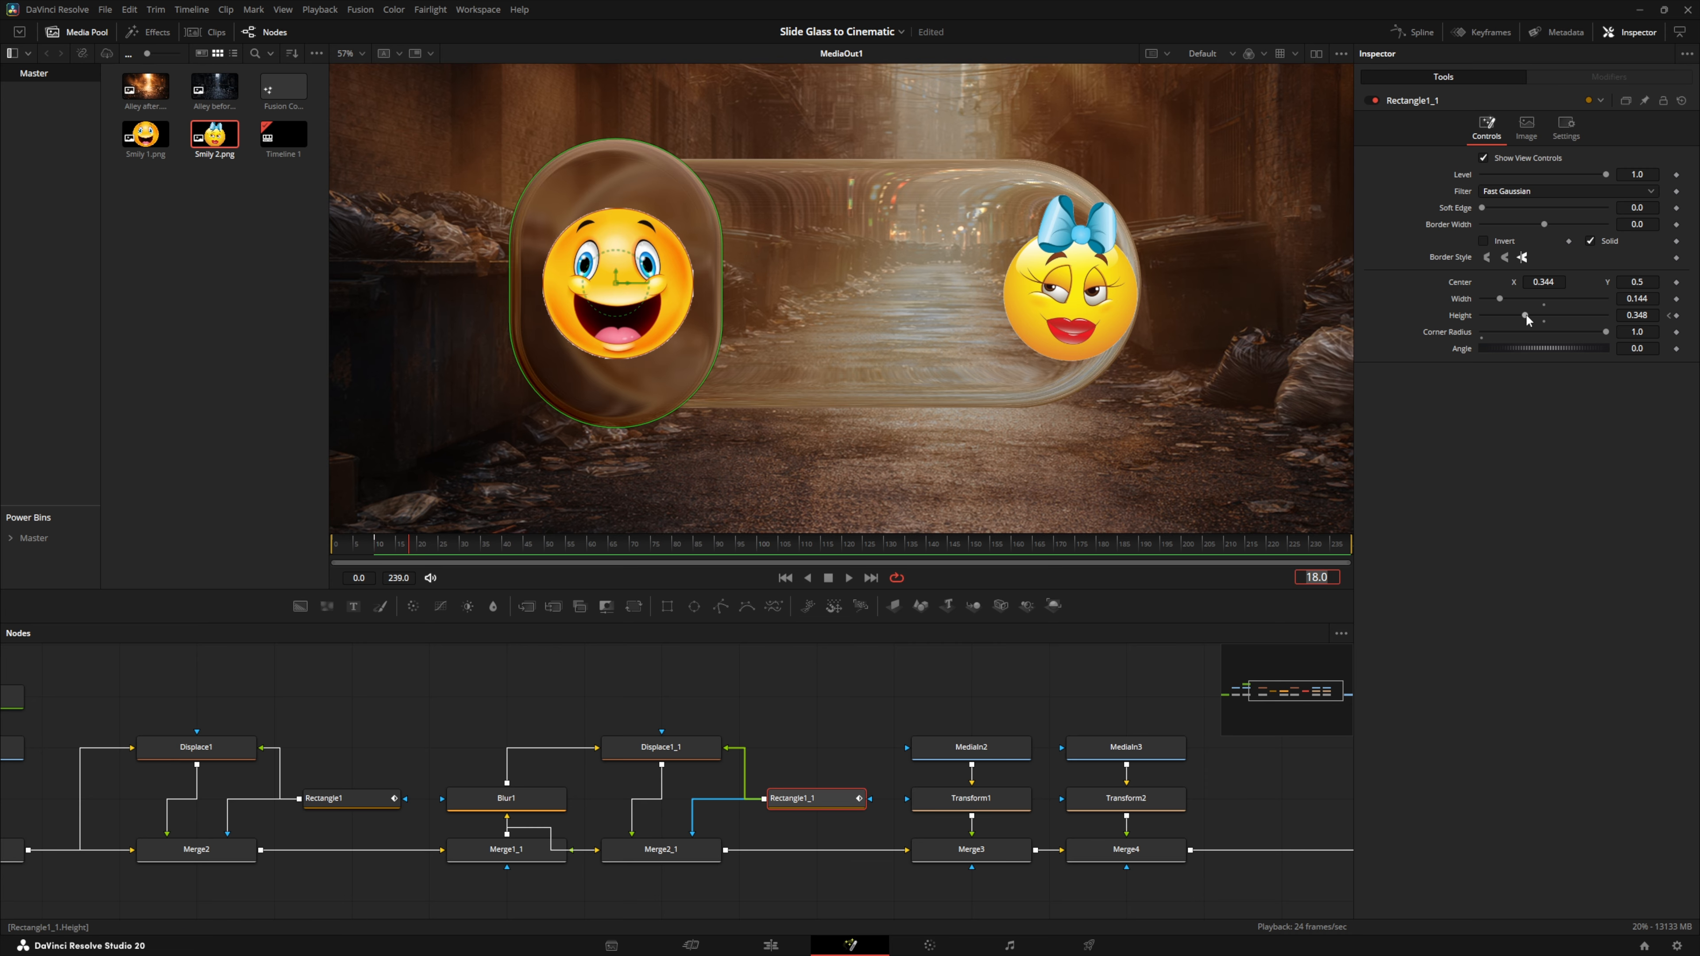
{"action": "left_click_drag", "start_coordinate": [1525, 313], "coordinate": [1506, 314]}
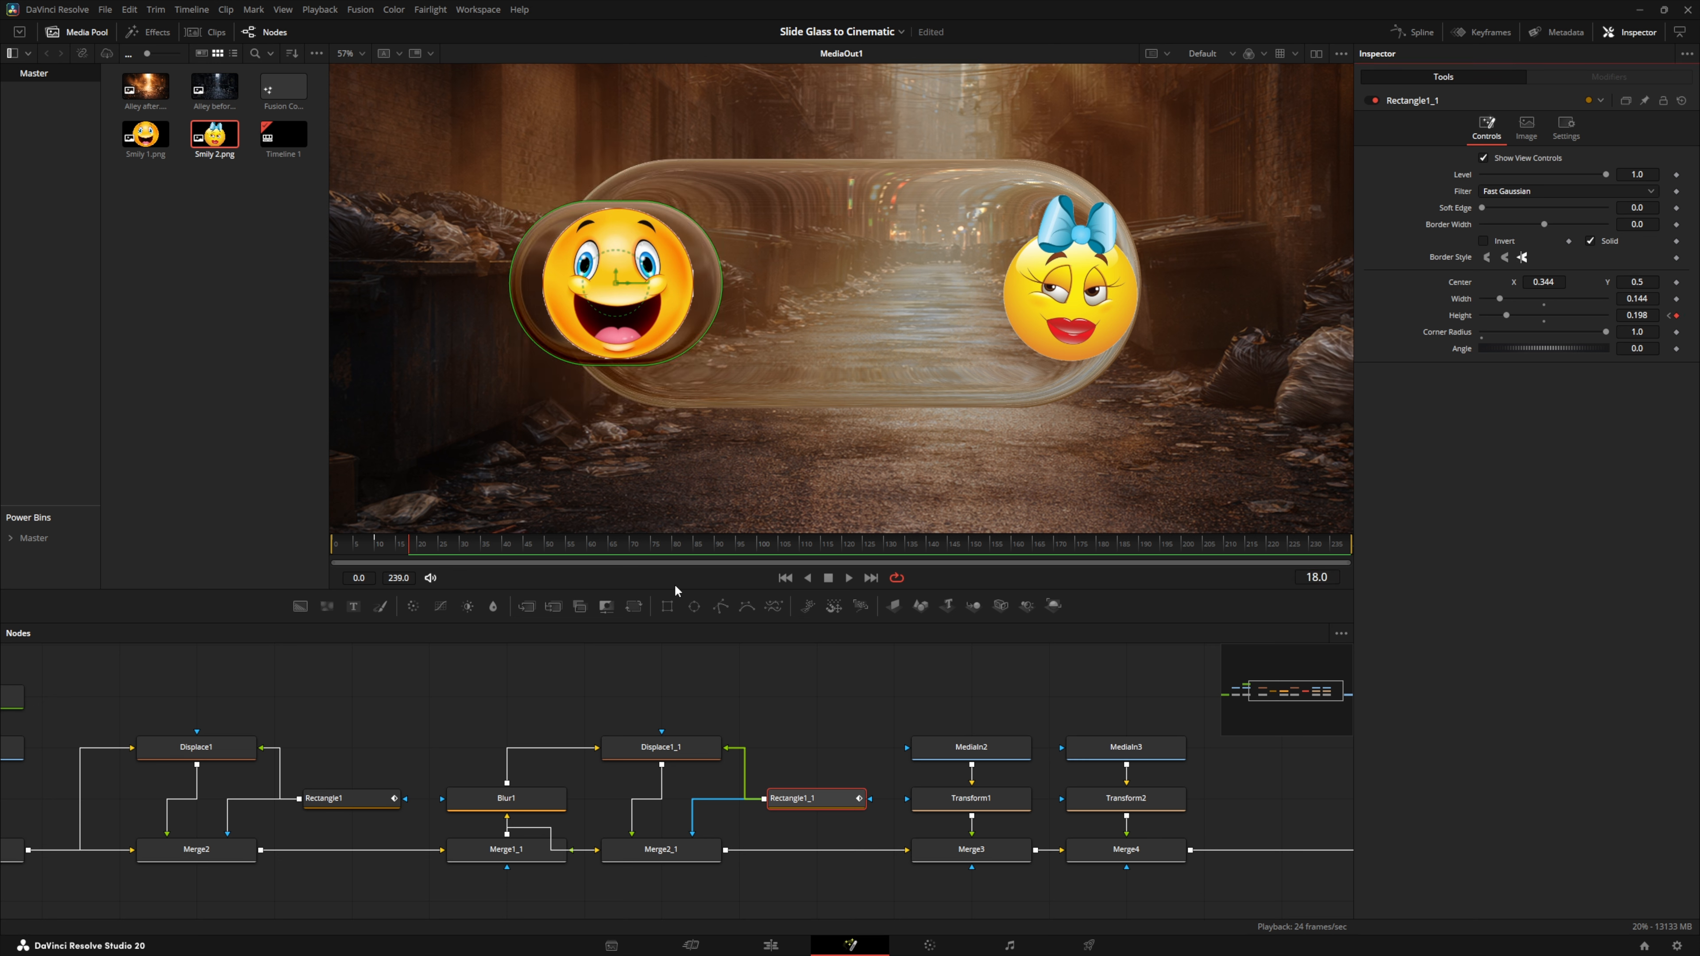
Keyframe Rectangle1_1's Height at 0.25 on frame 23 and scrub through the knob's bounce
{"action": "left_click", "coordinate": [1317, 577]}
{"action": "type", "text": "23"}
{"action": "key", "text": "Return"}
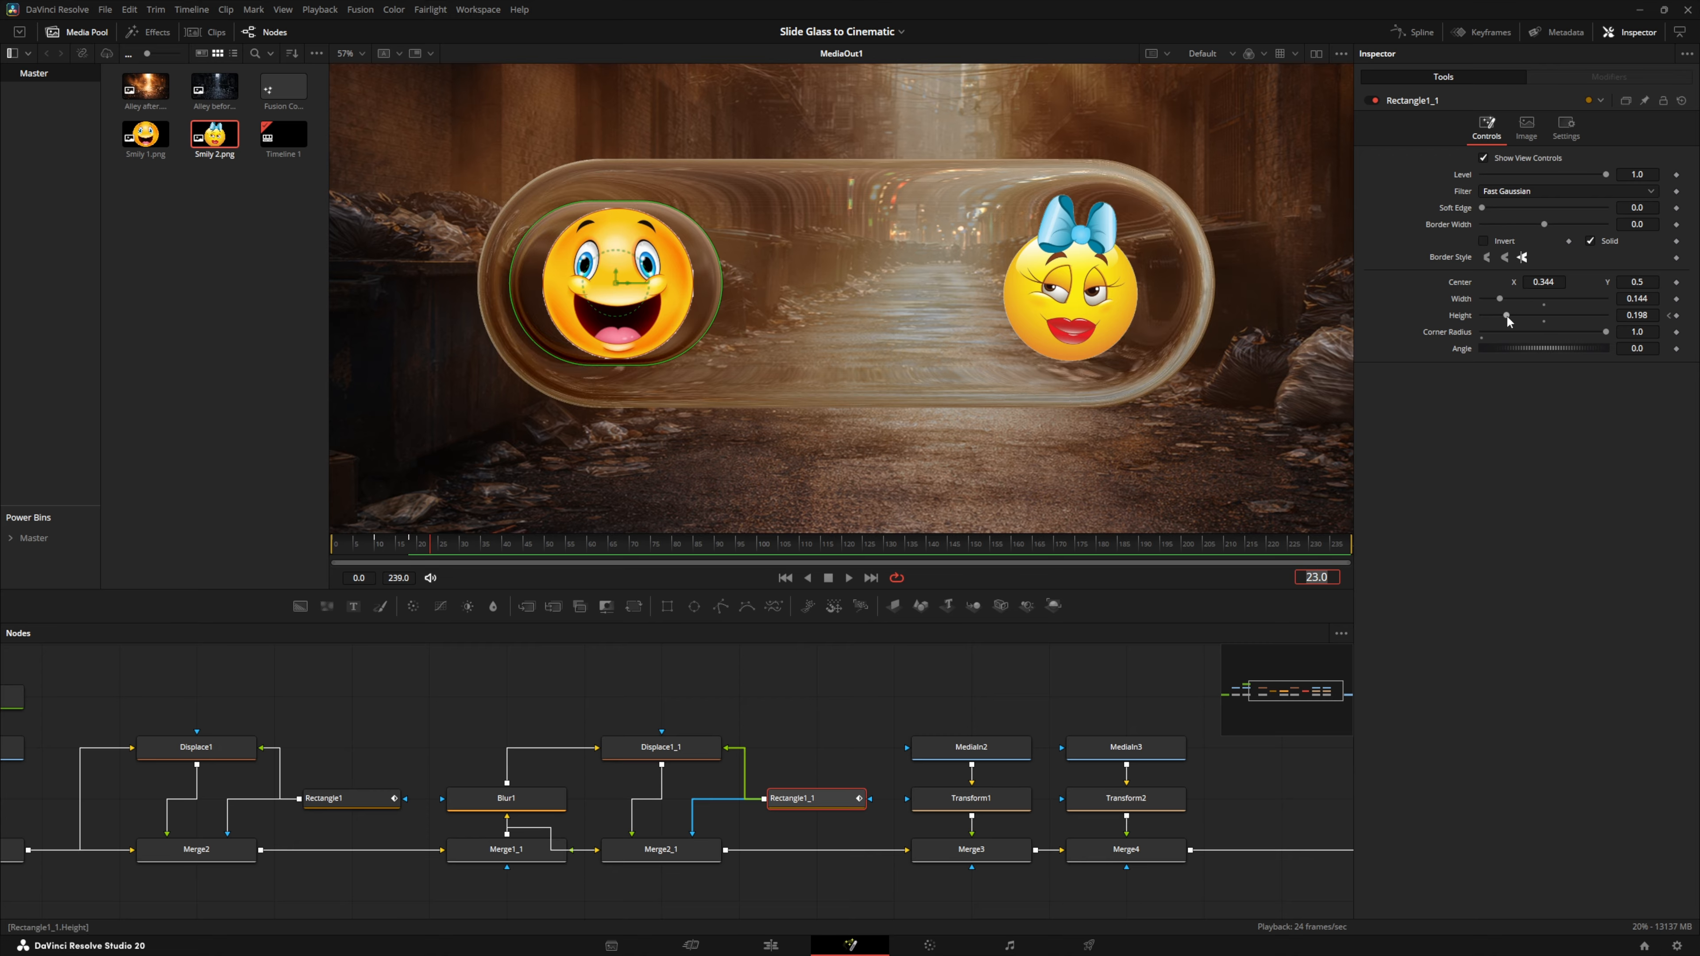
{"action": "left_click", "coordinate": [1651, 315]}
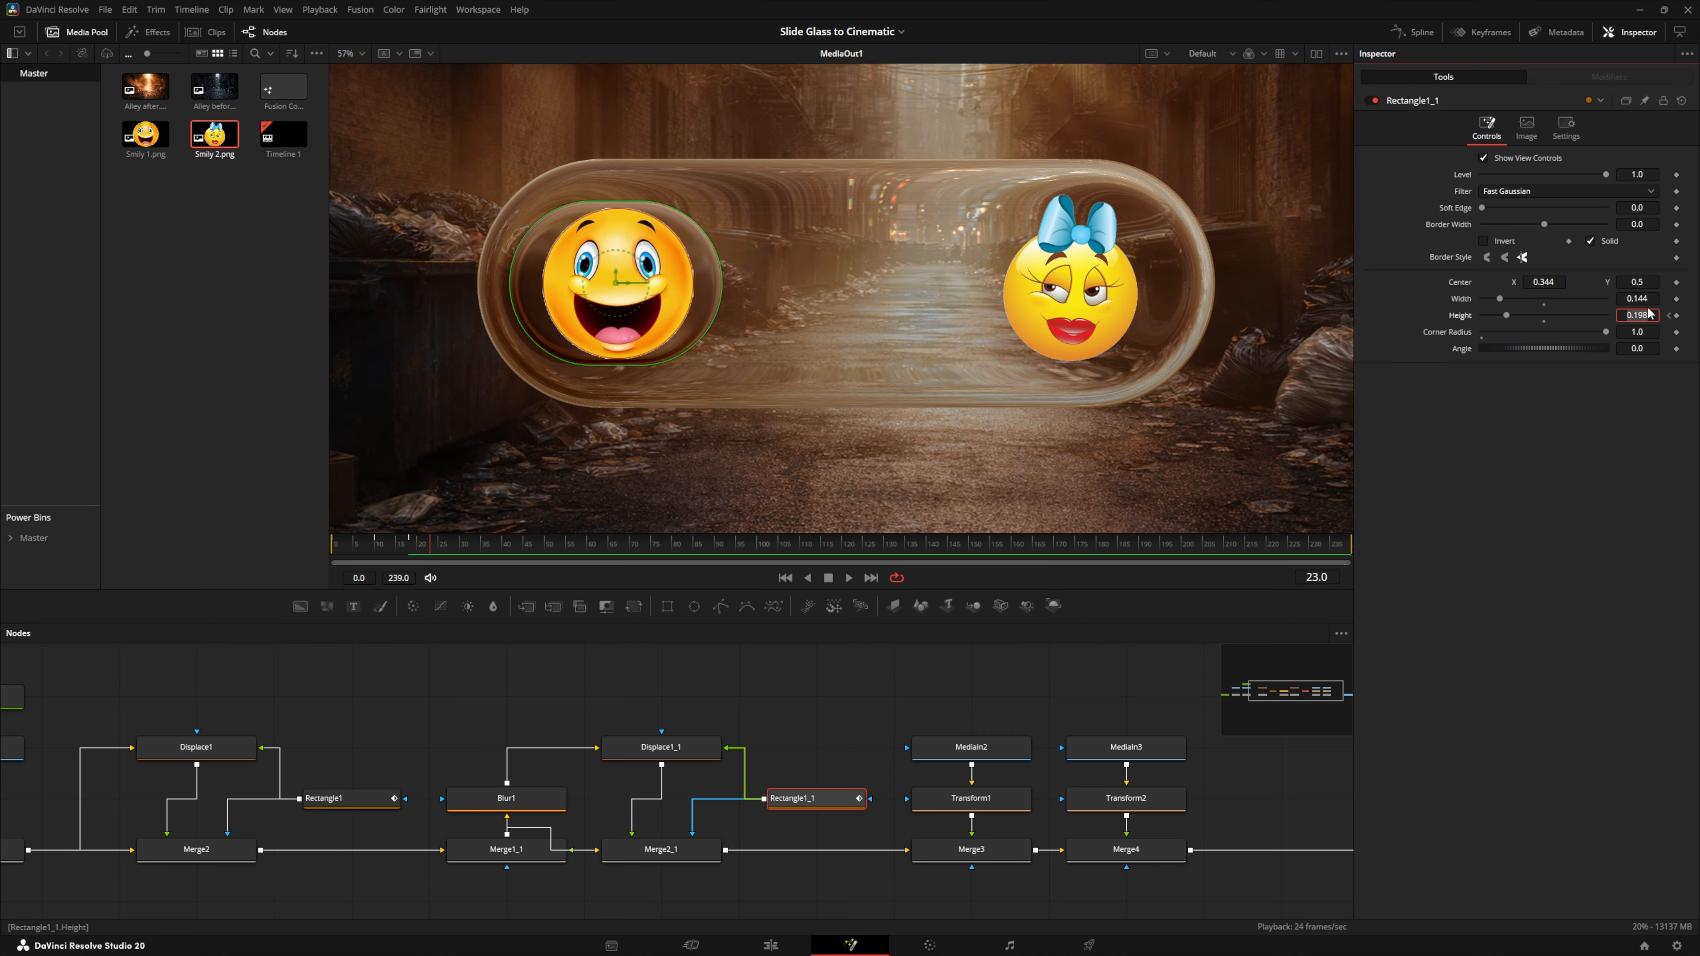
{"action": "type", "text": "0.25"}
{"action": "key", "text": "Tab"}
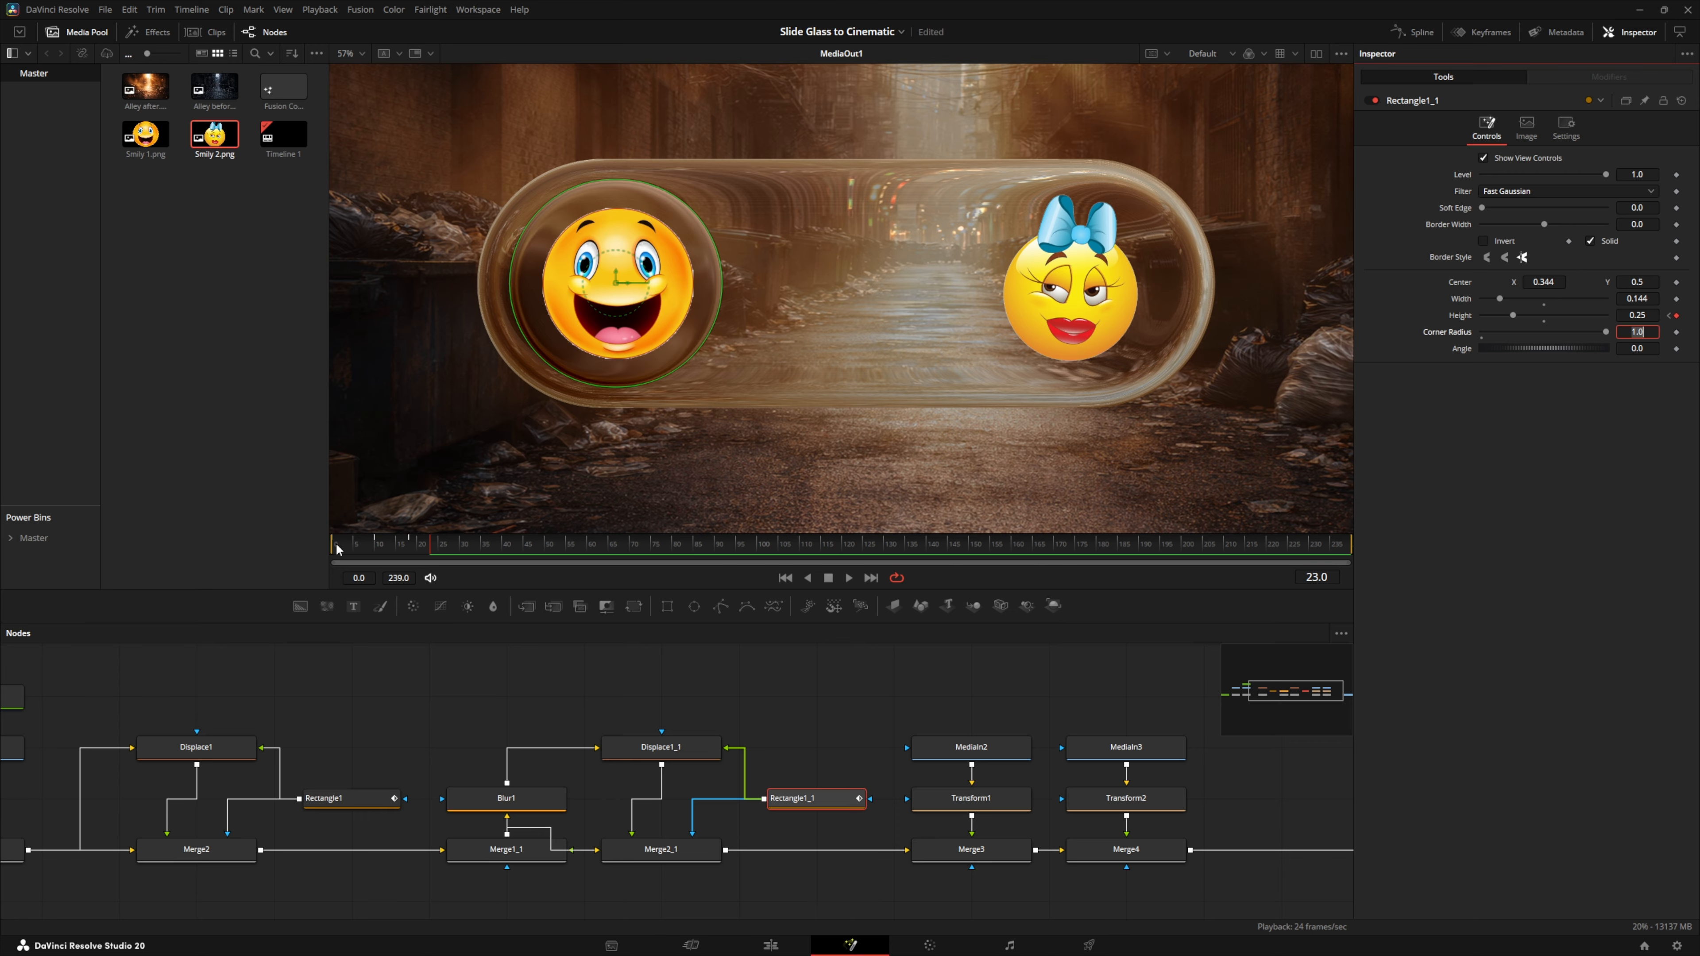
{"action": "left_click_drag", "start_coordinate": [336, 546], "coordinate": [446, 554]}
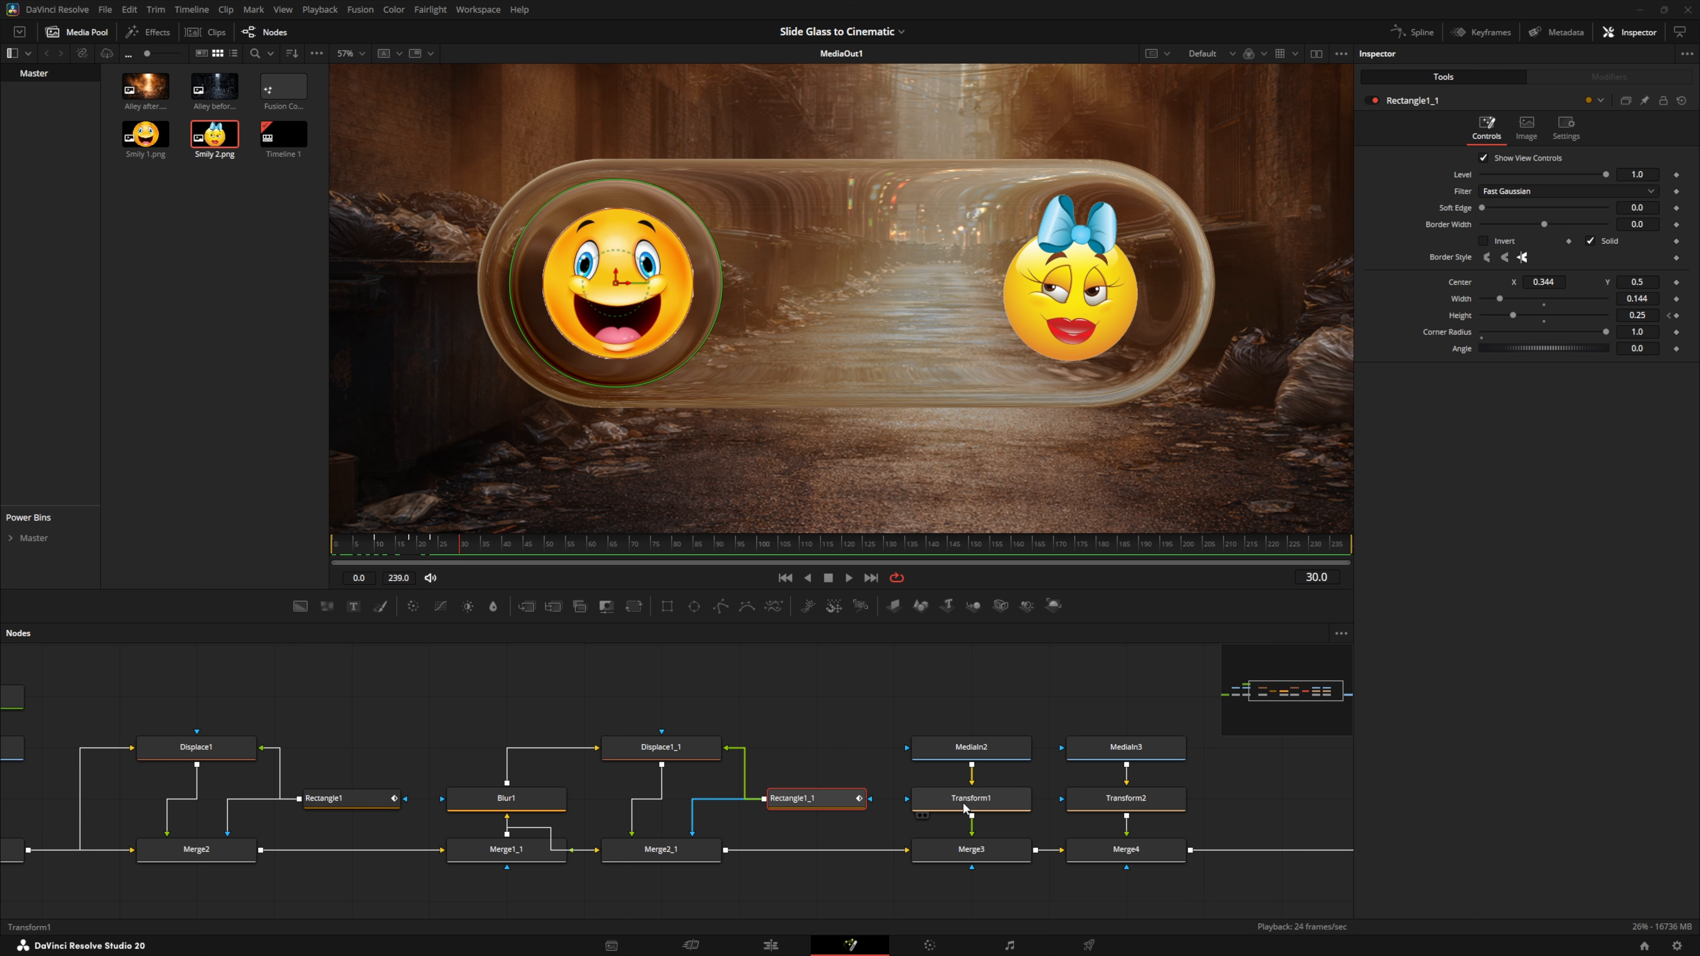
Animate the first smiley's Transform1 Size from 0 on frame 0 to 0.5 on frame 20
{"action": "left_click", "coordinate": [965, 799]}
{"action": "left_click", "coordinate": [965, 796]}
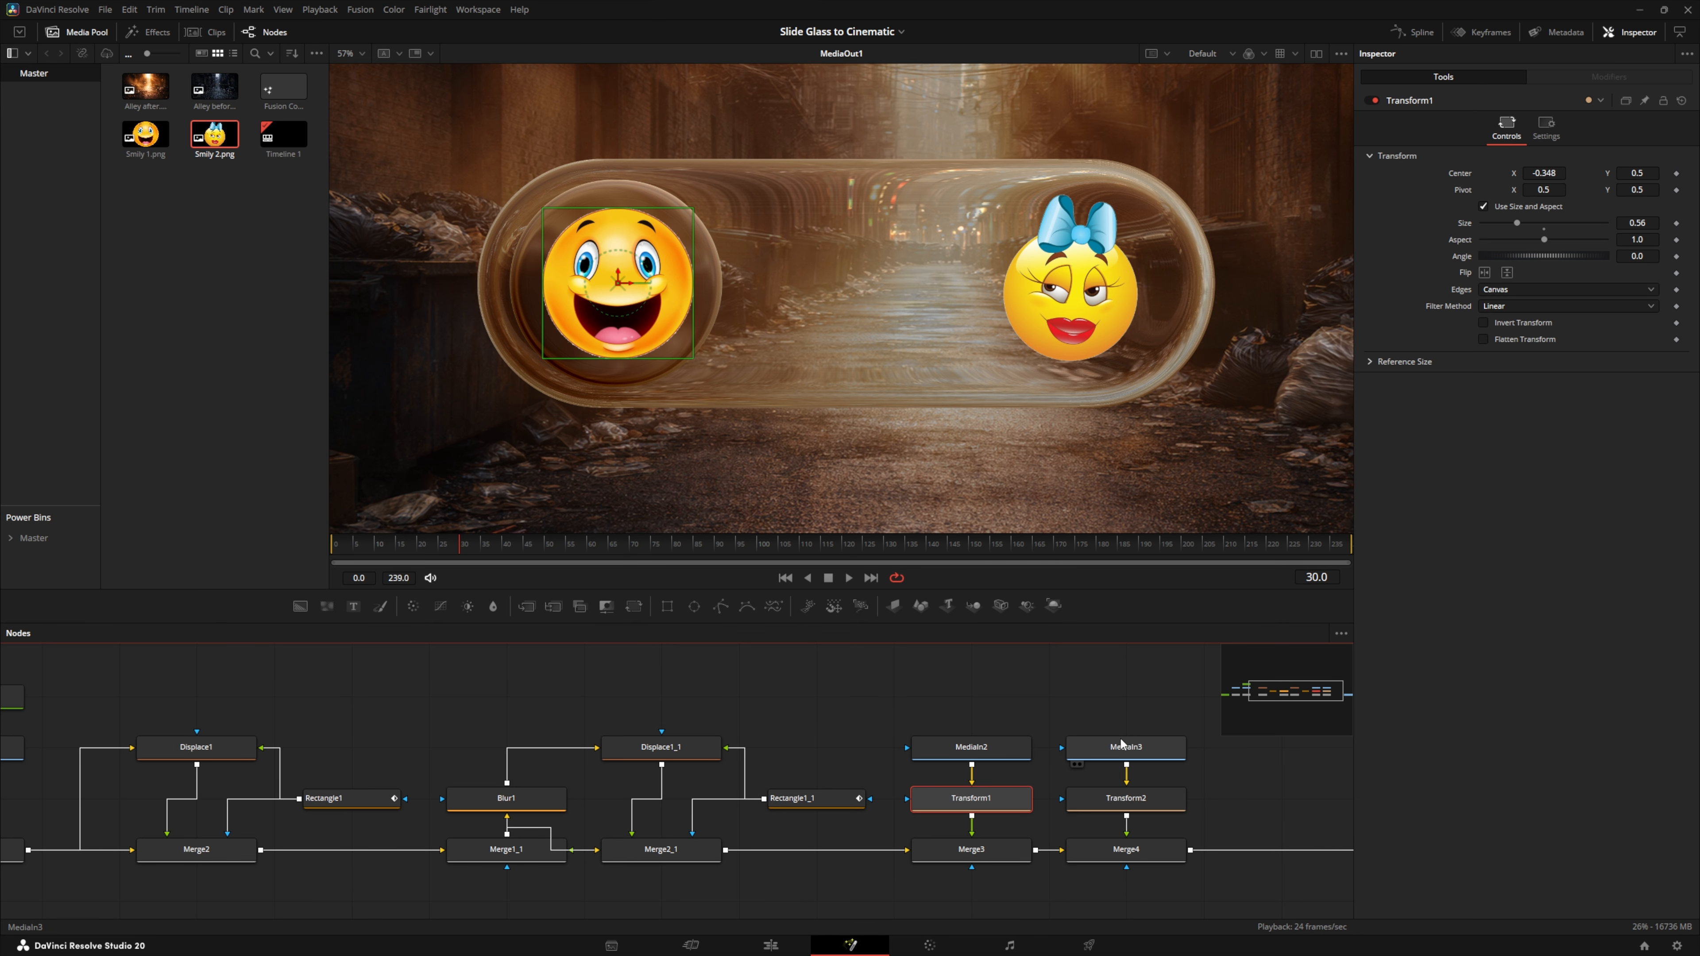
{"action": "left_click_drag", "start_coordinate": [1518, 221], "coordinate": [1515, 221]}
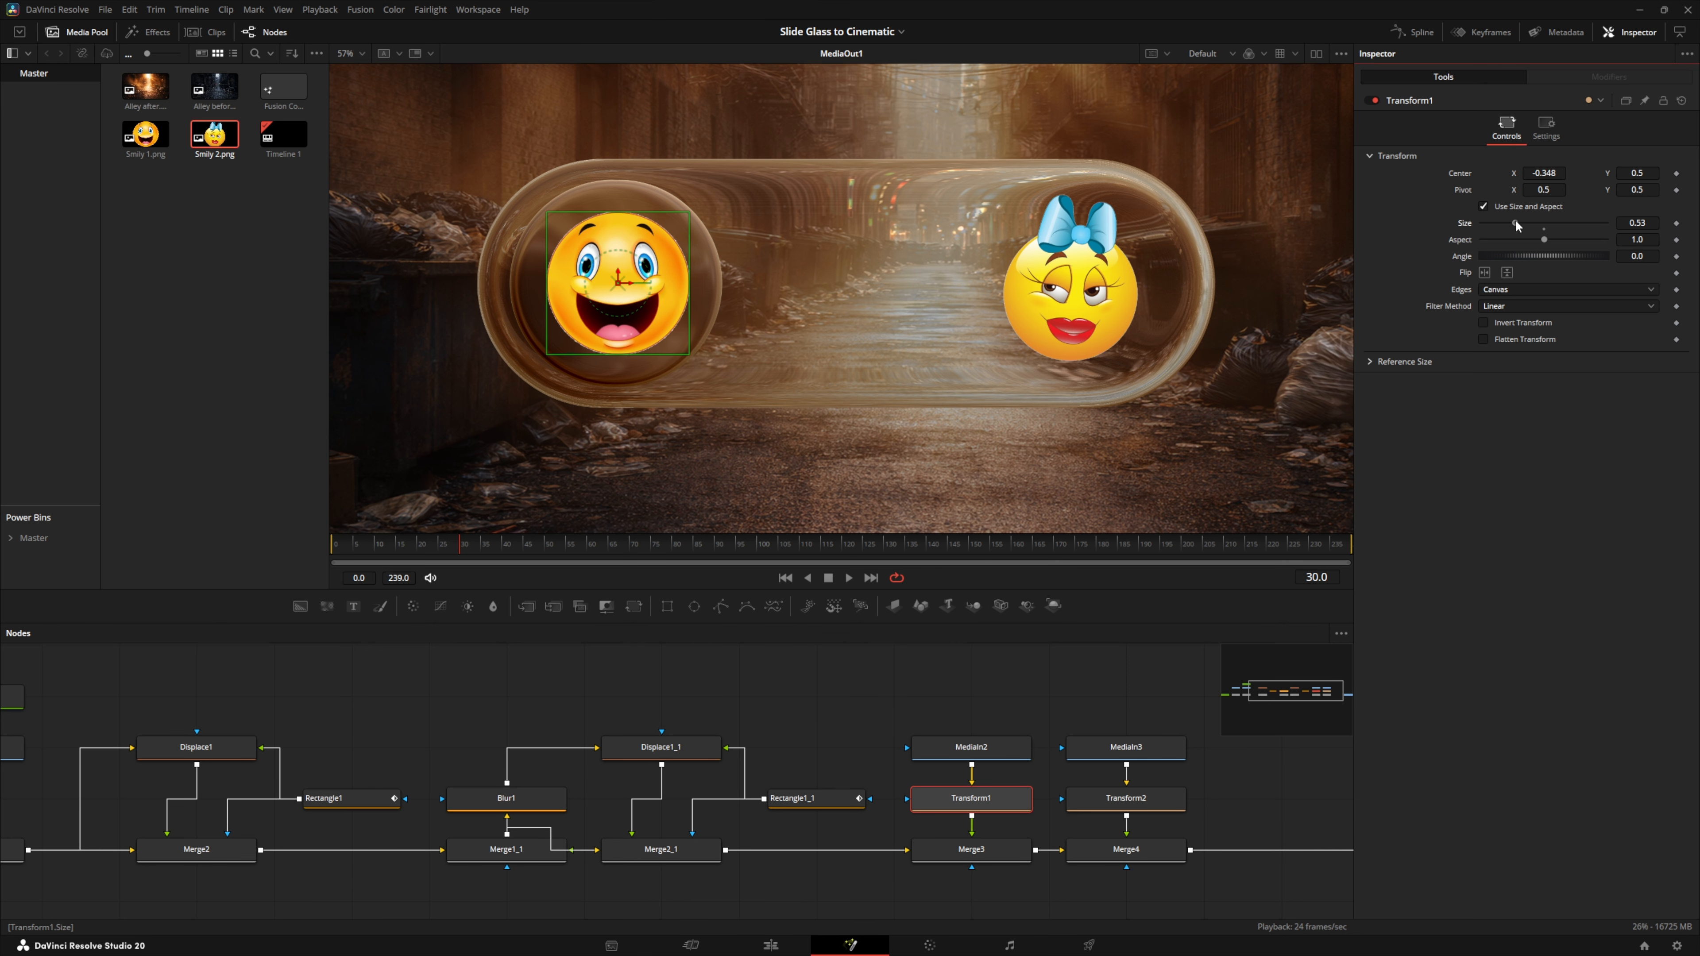
{"action": "left_click", "coordinate": [336, 548]}
{"action": "left_click_drag", "start_coordinate": [1516, 223], "coordinate": [1460, 229]}
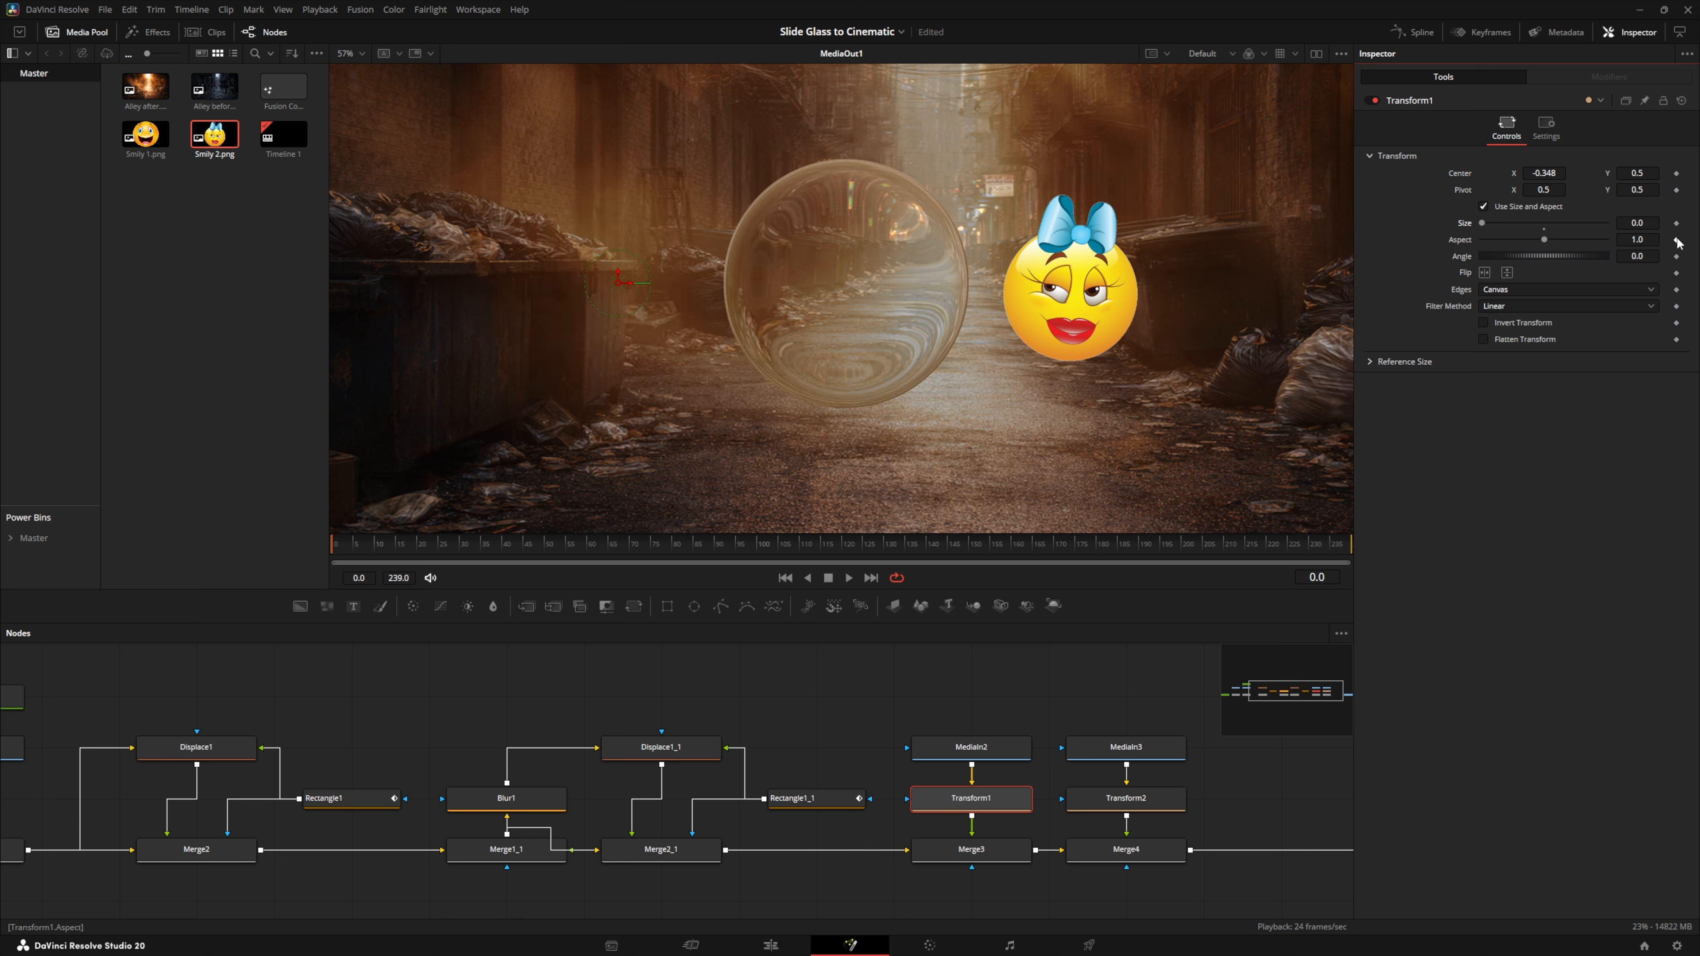
{"action": "left_click", "coordinate": [1676, 223]}
{"action": "left_click", "coordinate": [416, 546]}
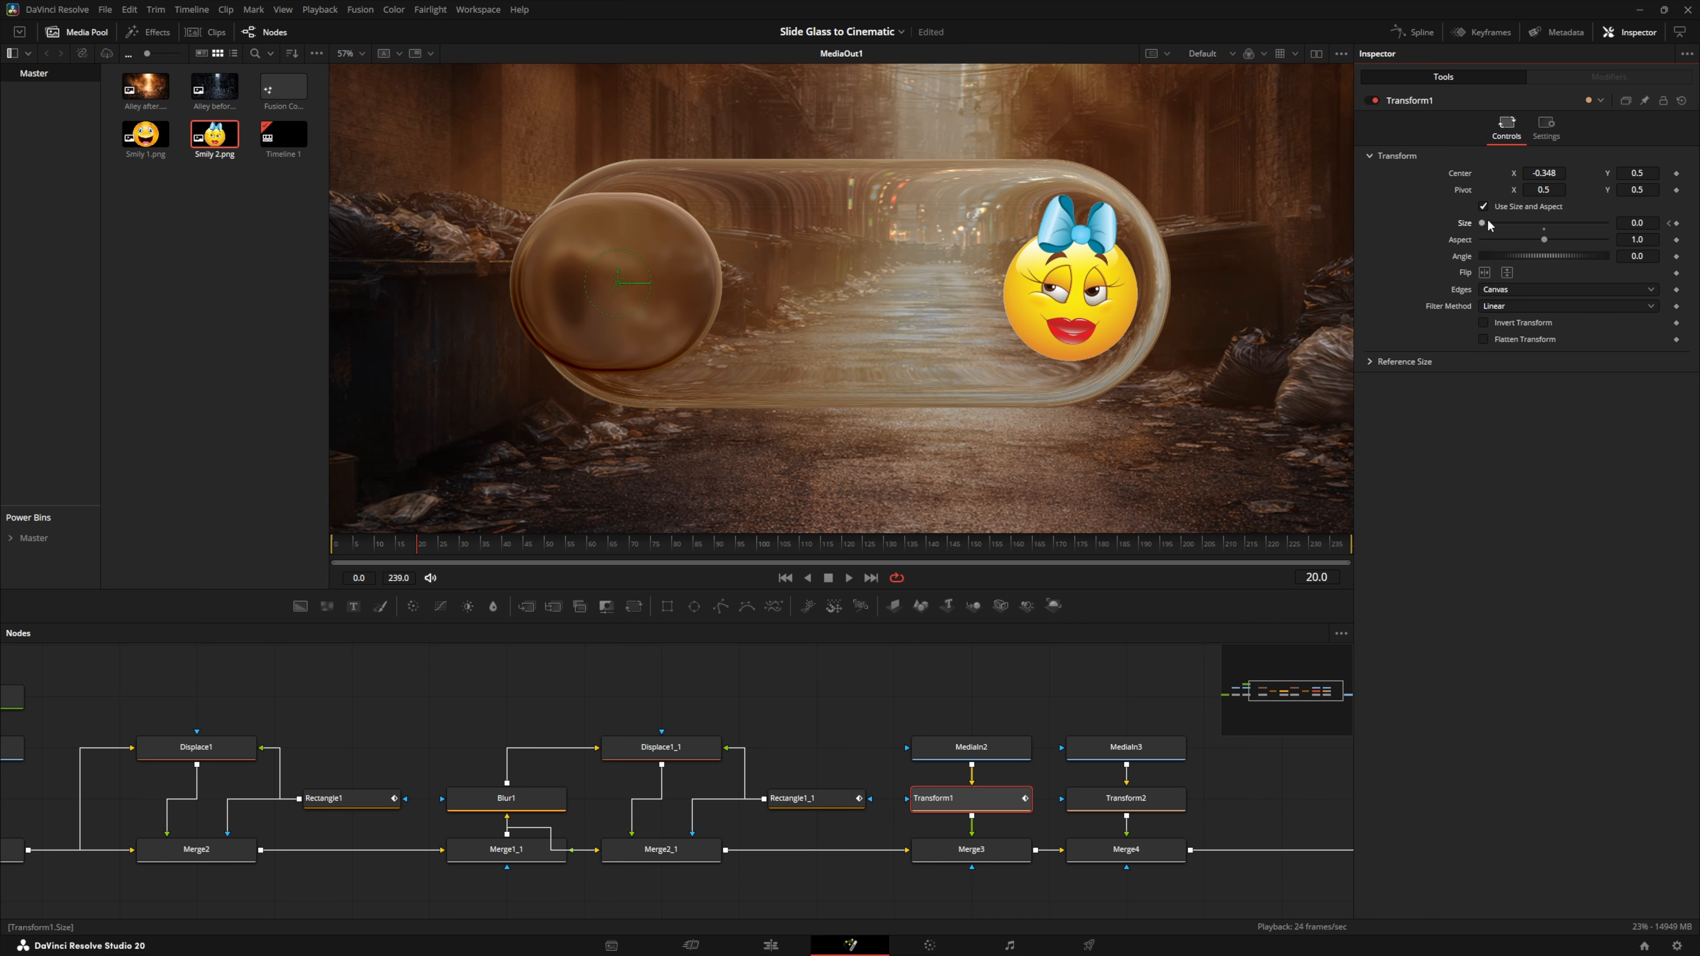
{"action": "left_click_drag", "start_coordinate": [1483, 223], "coordinate": [1514, 219]}
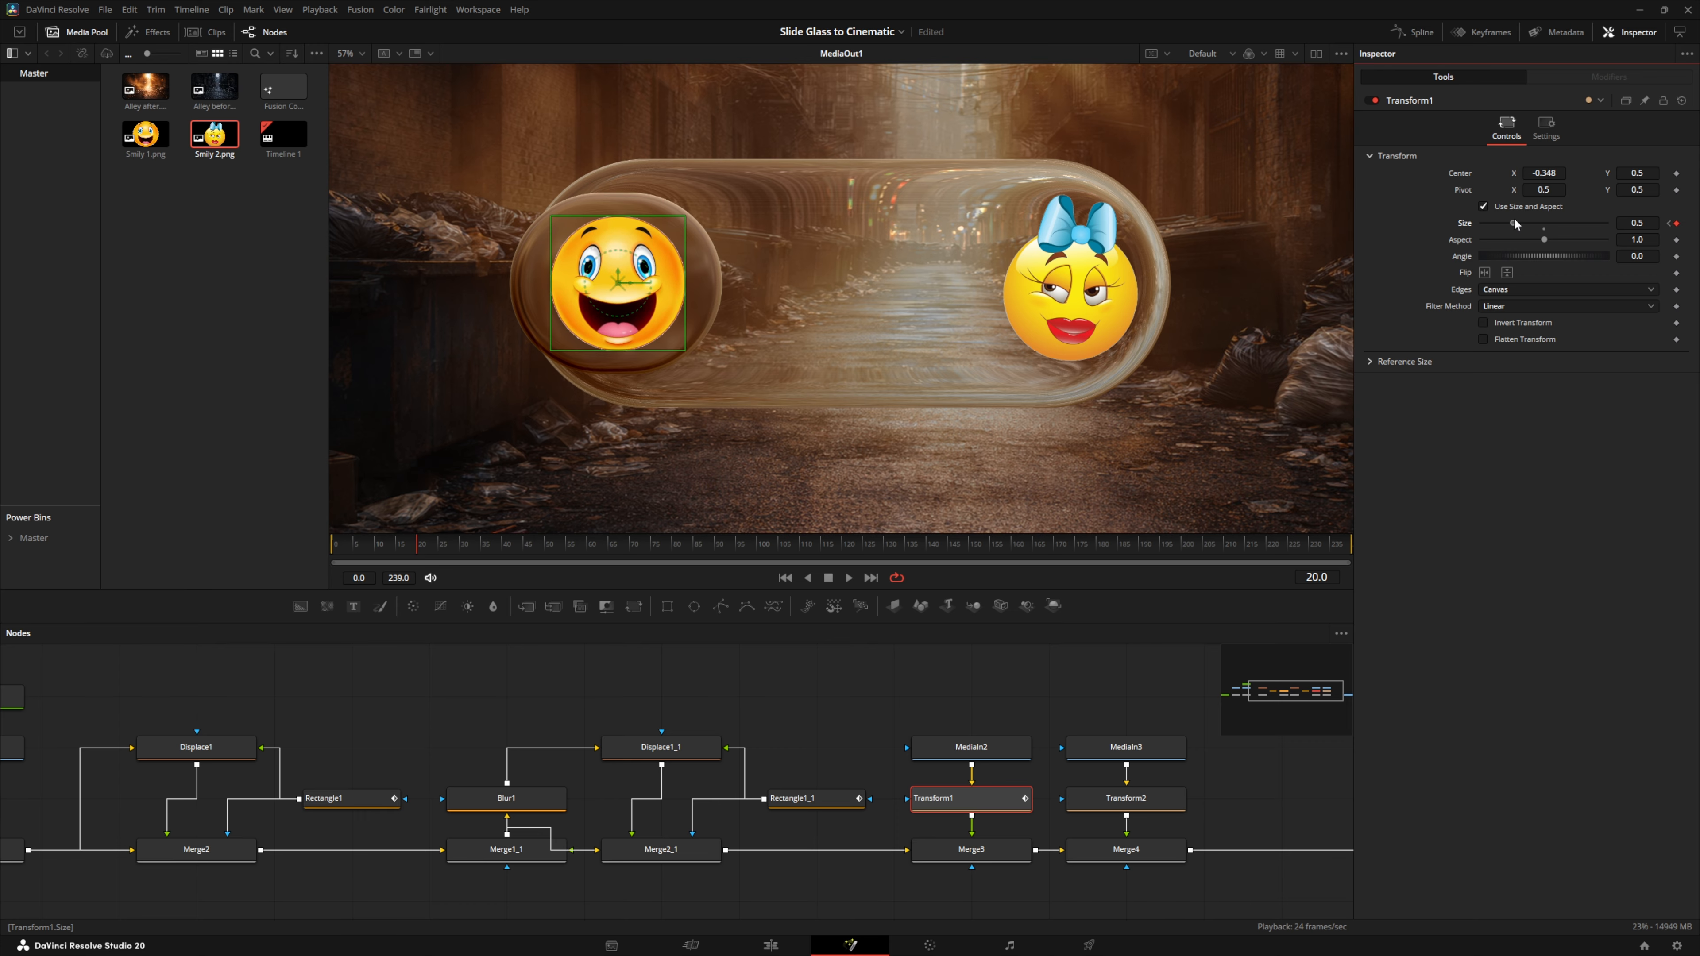
Animate the second smiley's Transform2 Size from 0 on frame 0 to 0.5 on frame 20, and scrub through the result
{"action": "left_click", "coordinate": [1108, 804]}
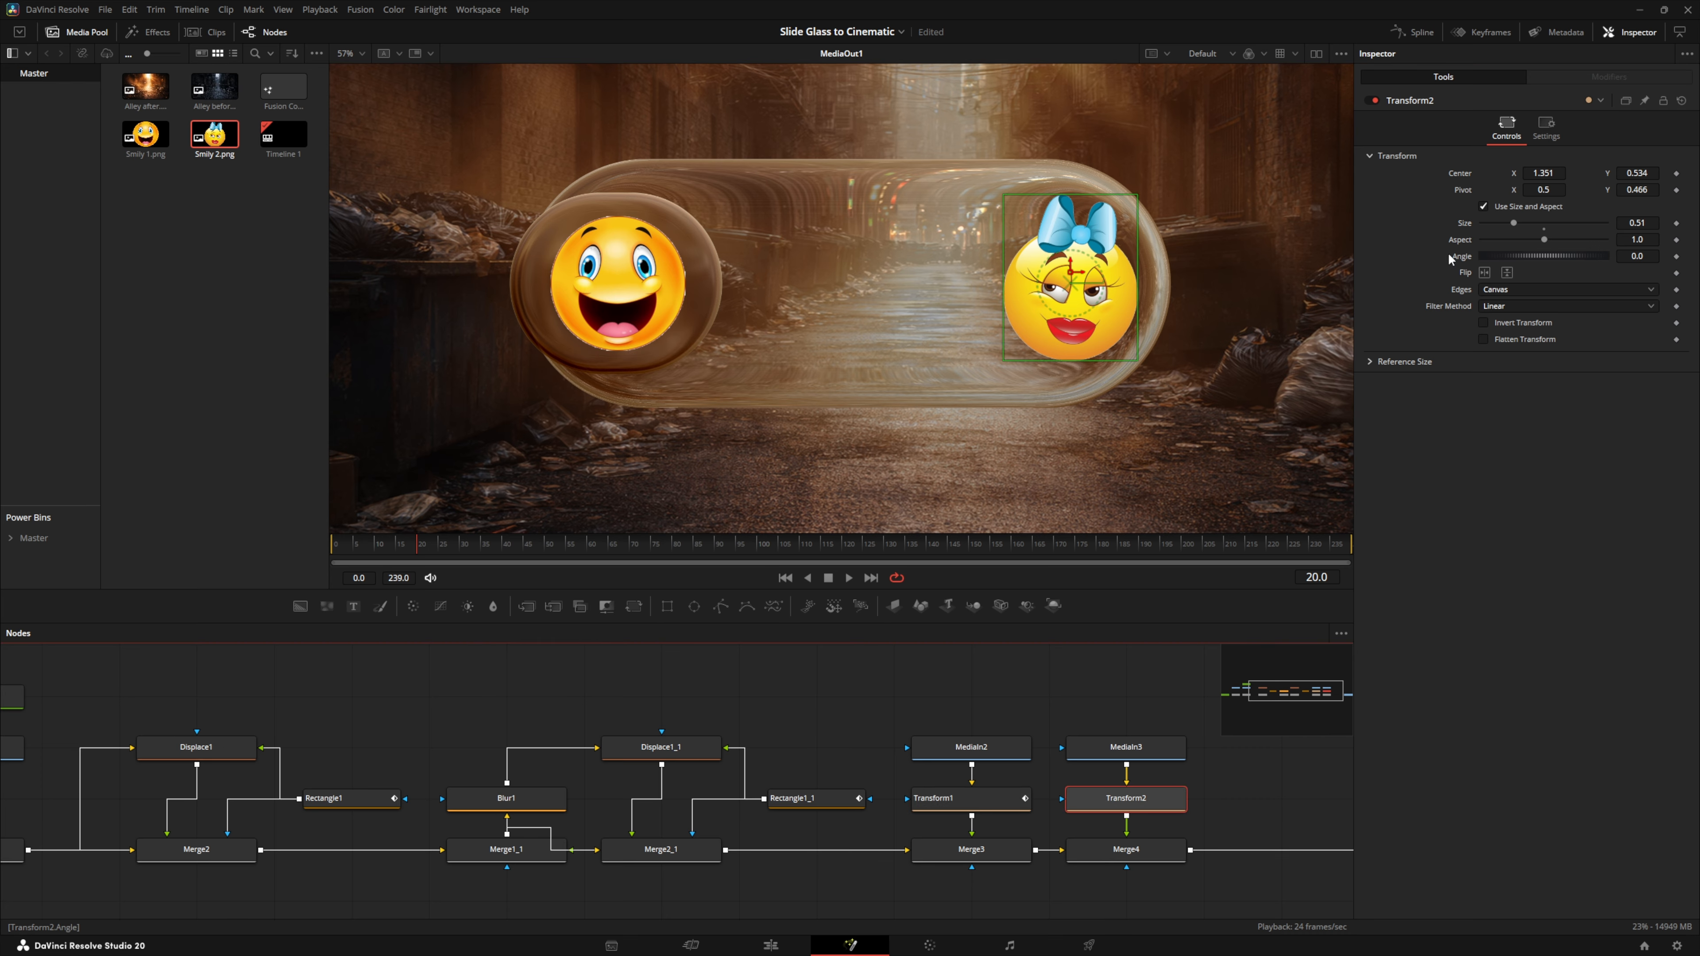
{"action": "left_click", "coordinate": [331, 546]}
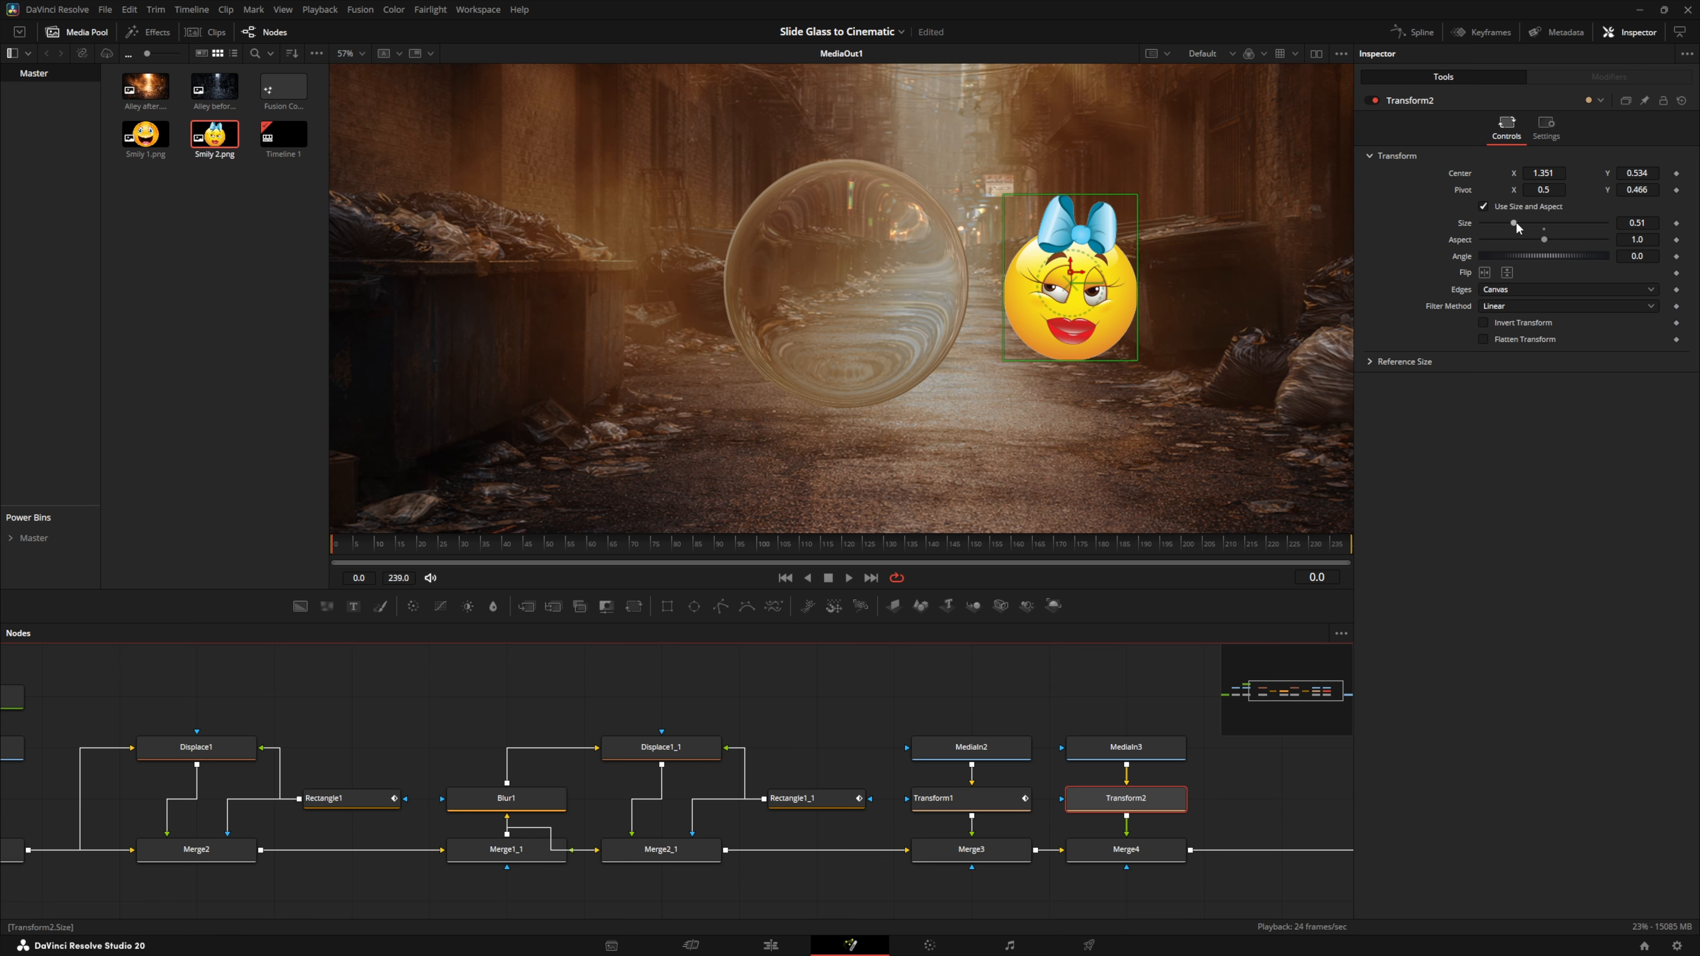
{"action": "left_click_drag", "start_coordinate": [1514, 222], "coordinate": [1465, 221]}
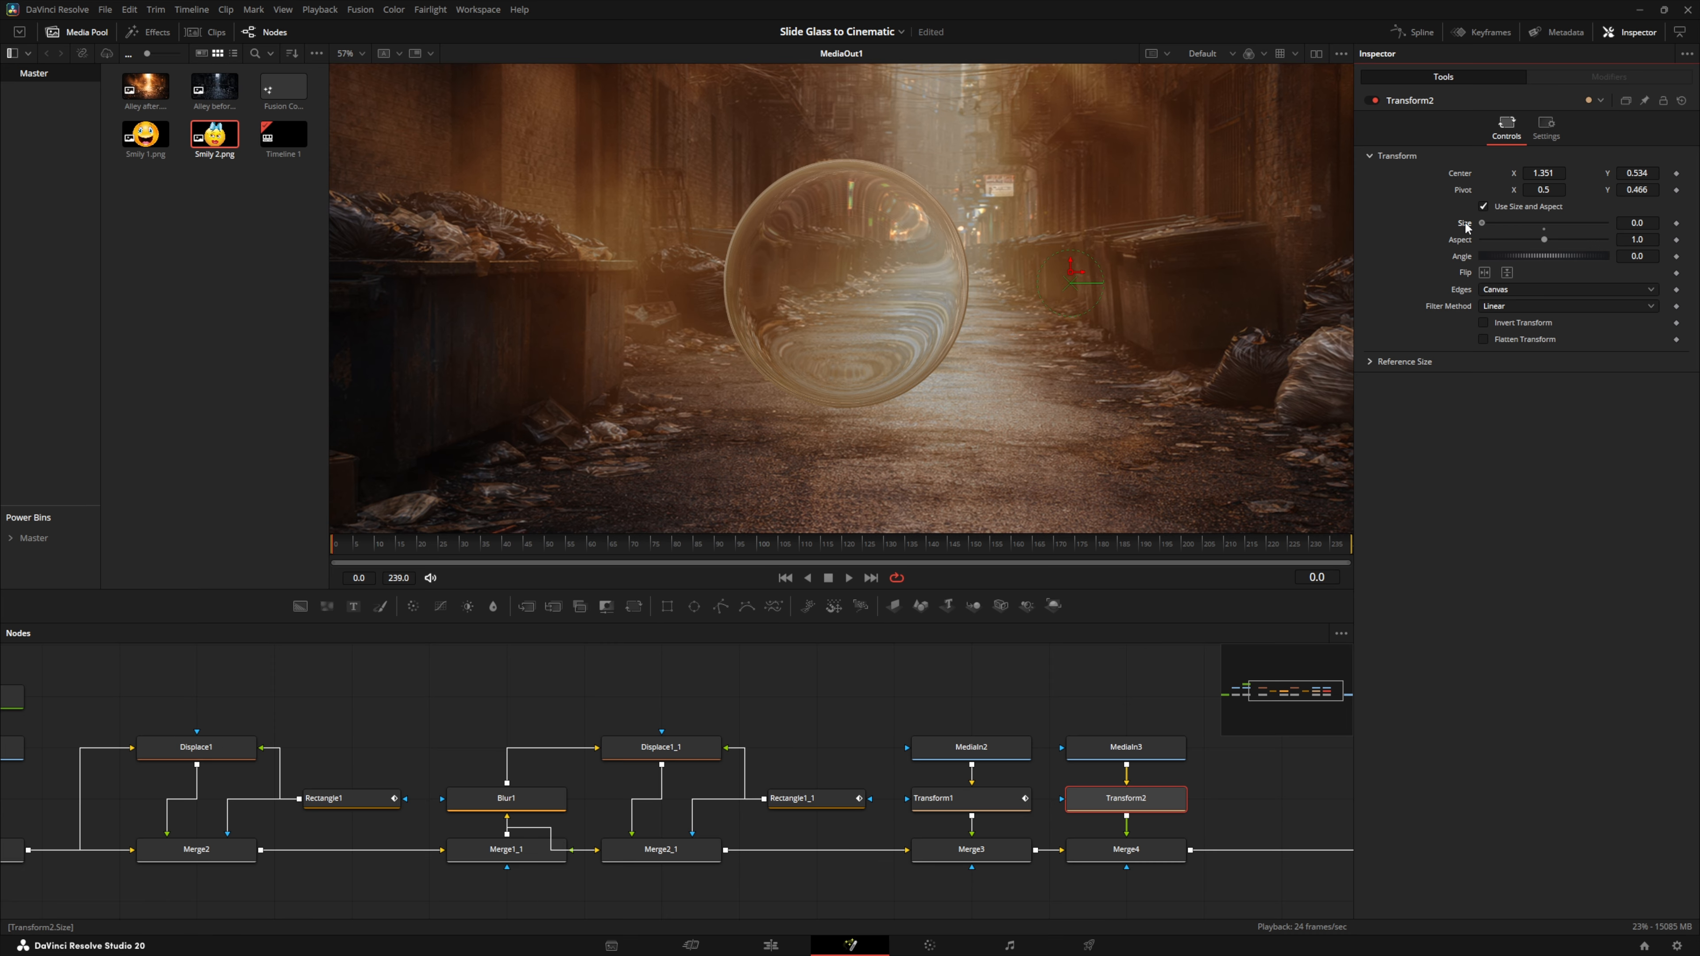
{"action": "left_click", "coordinate": [1677, 223]}
{"action": "left_click", "coordinate": [417, 543]}
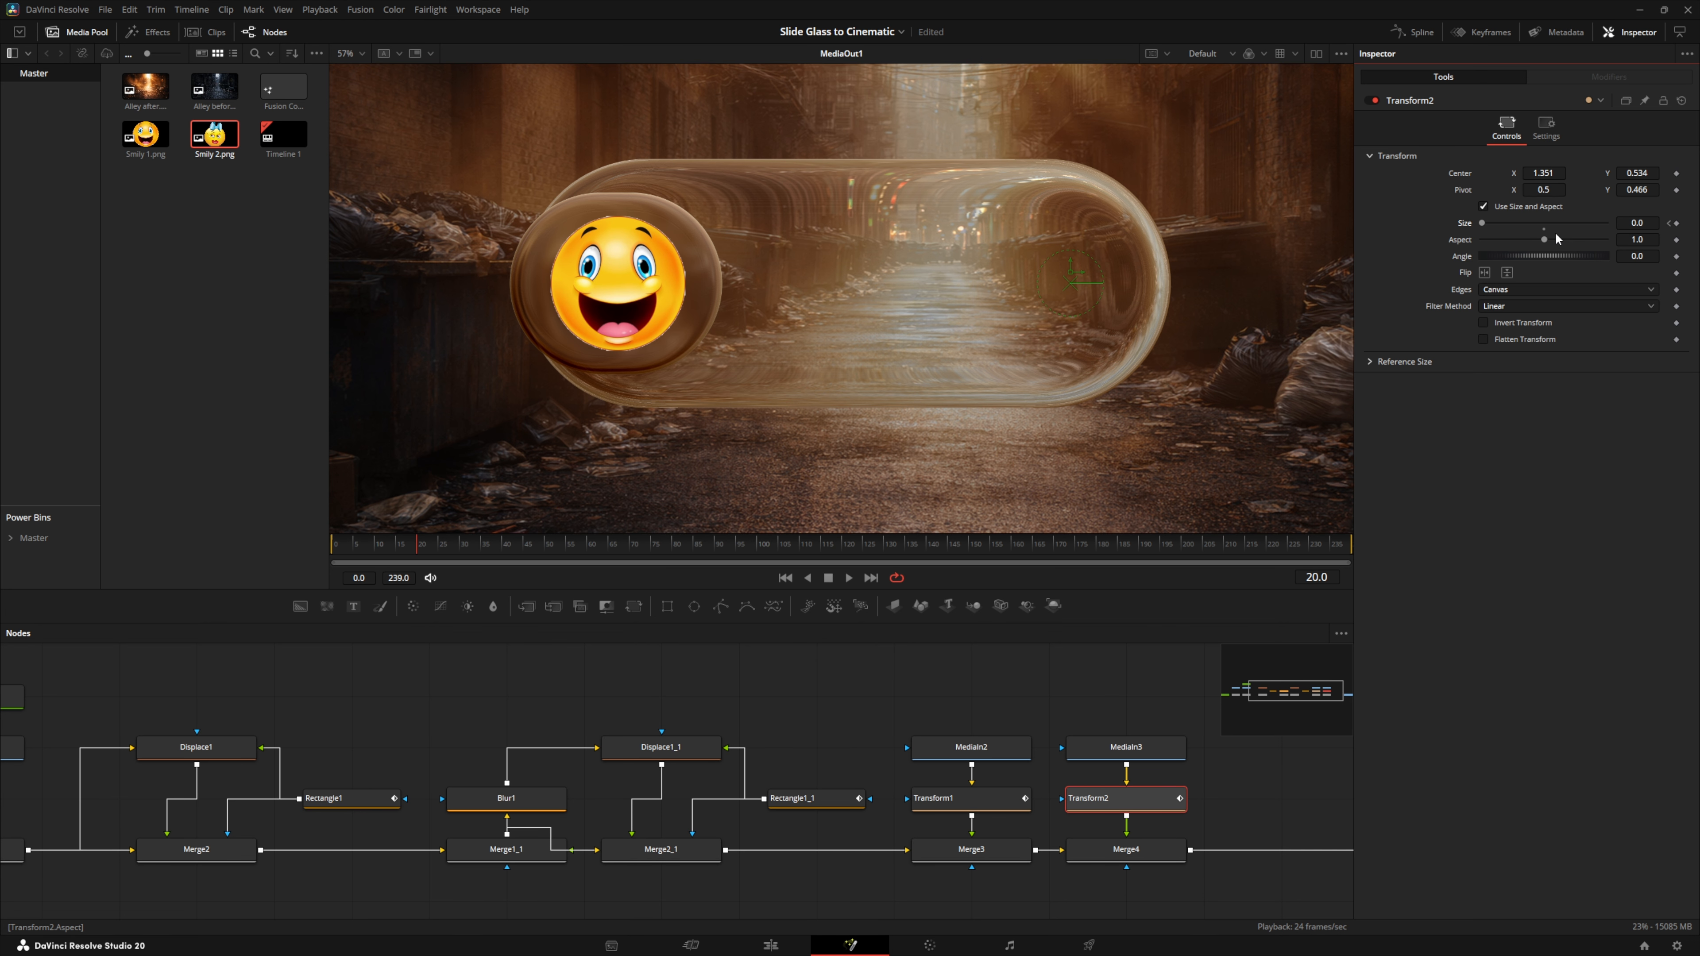
{"action": "left_click", "coordinate": [1638, 223]}
{"action": "type", "text": "0.5"}
{"action": "key", "text": "Tab"}
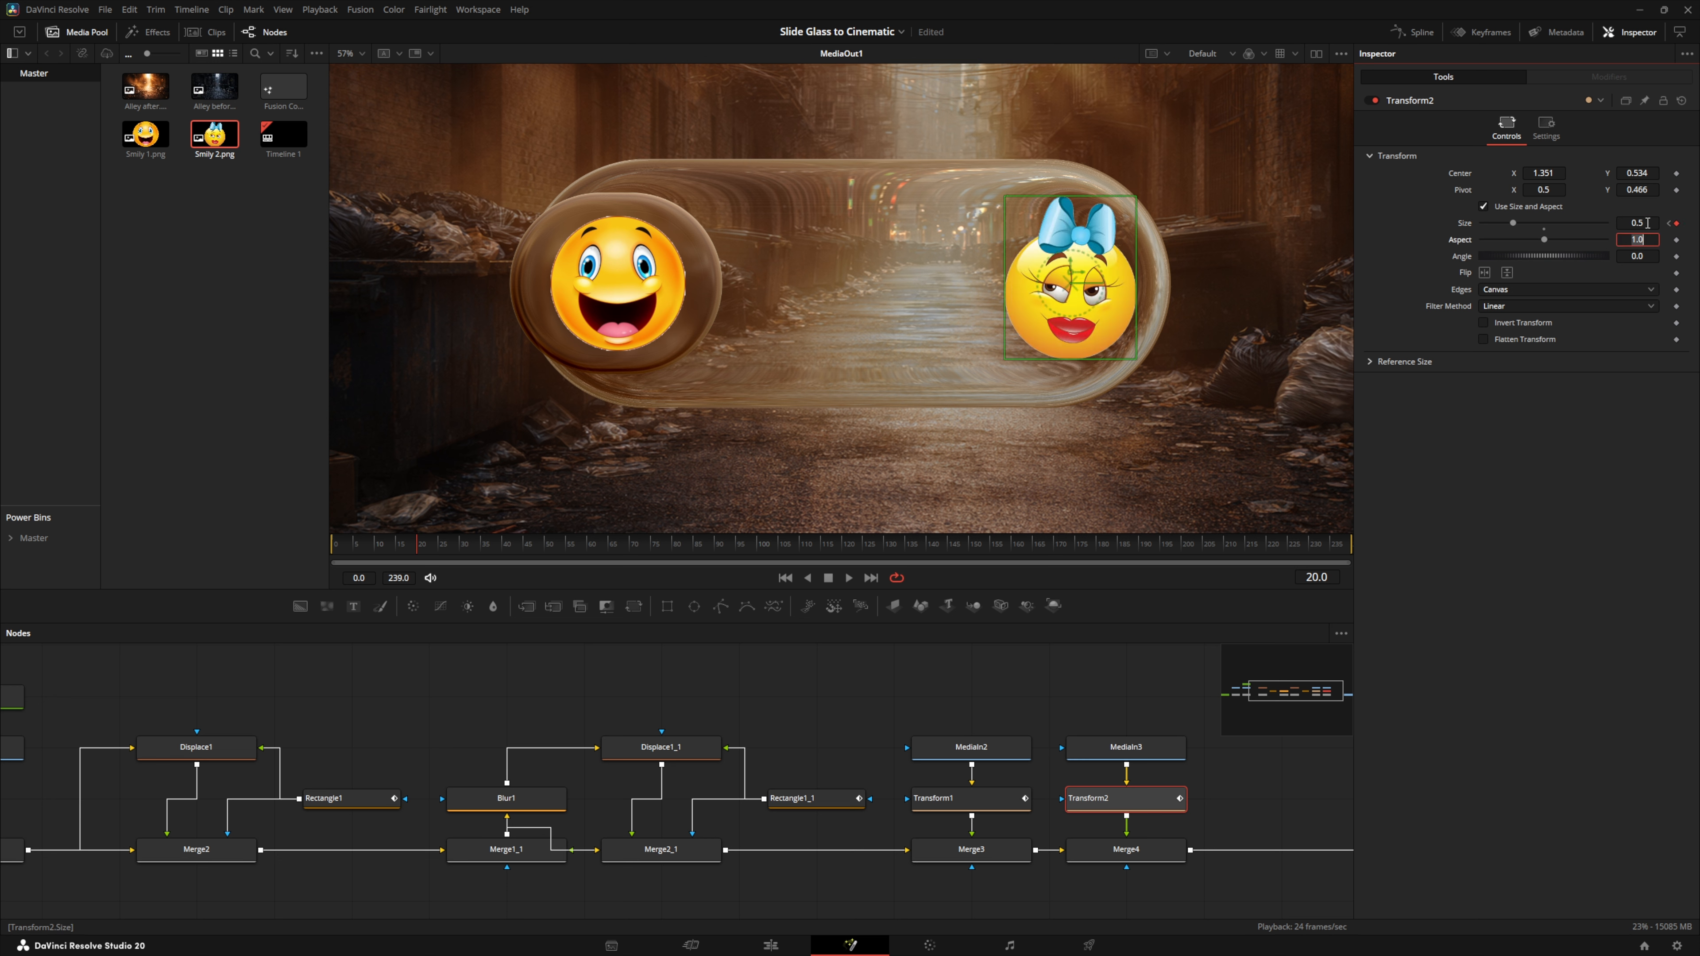
{"action": "left_click_drag", "start_coordinate": [355, 549], "coordinate": [502, 549]}
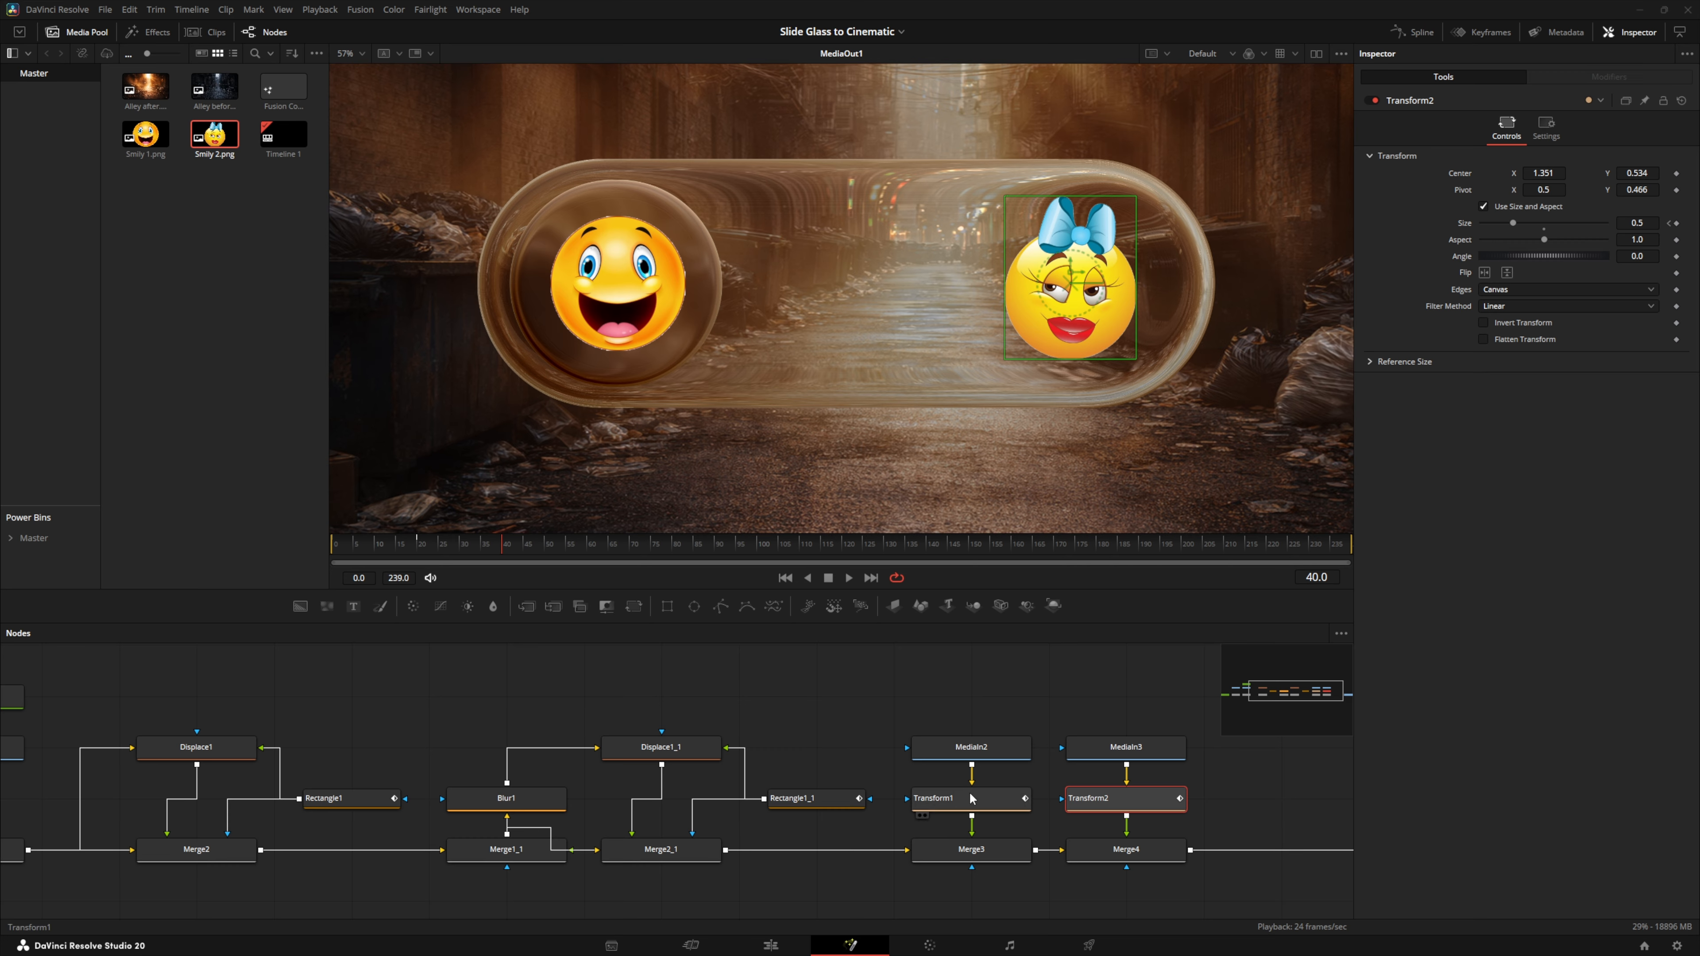
Keyframe Rectangle1_1's Center X at 0.344 on frame 30 and 0.653 on frame 60 so the knob slides to the second smiley
{"action": "left_click", "coordinate": [816, 802]}
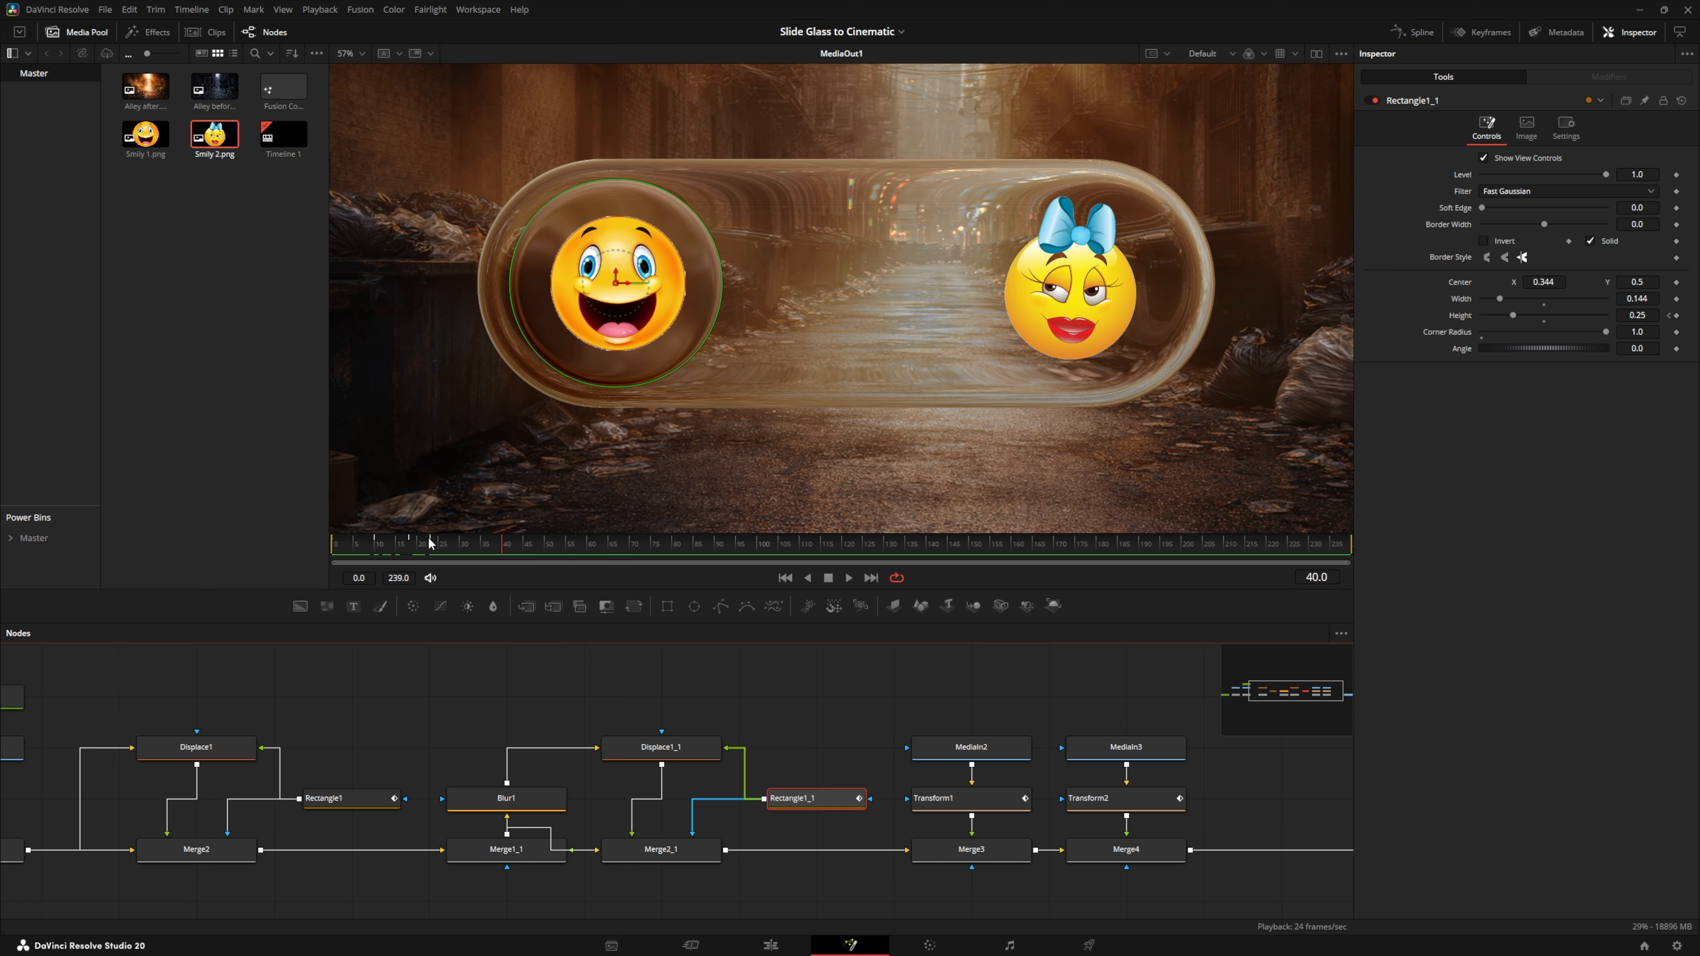
{"action": "left_click", "coordinate": [461, 545]}
{"action": "left_click", "coordinate": [1677, 284]}
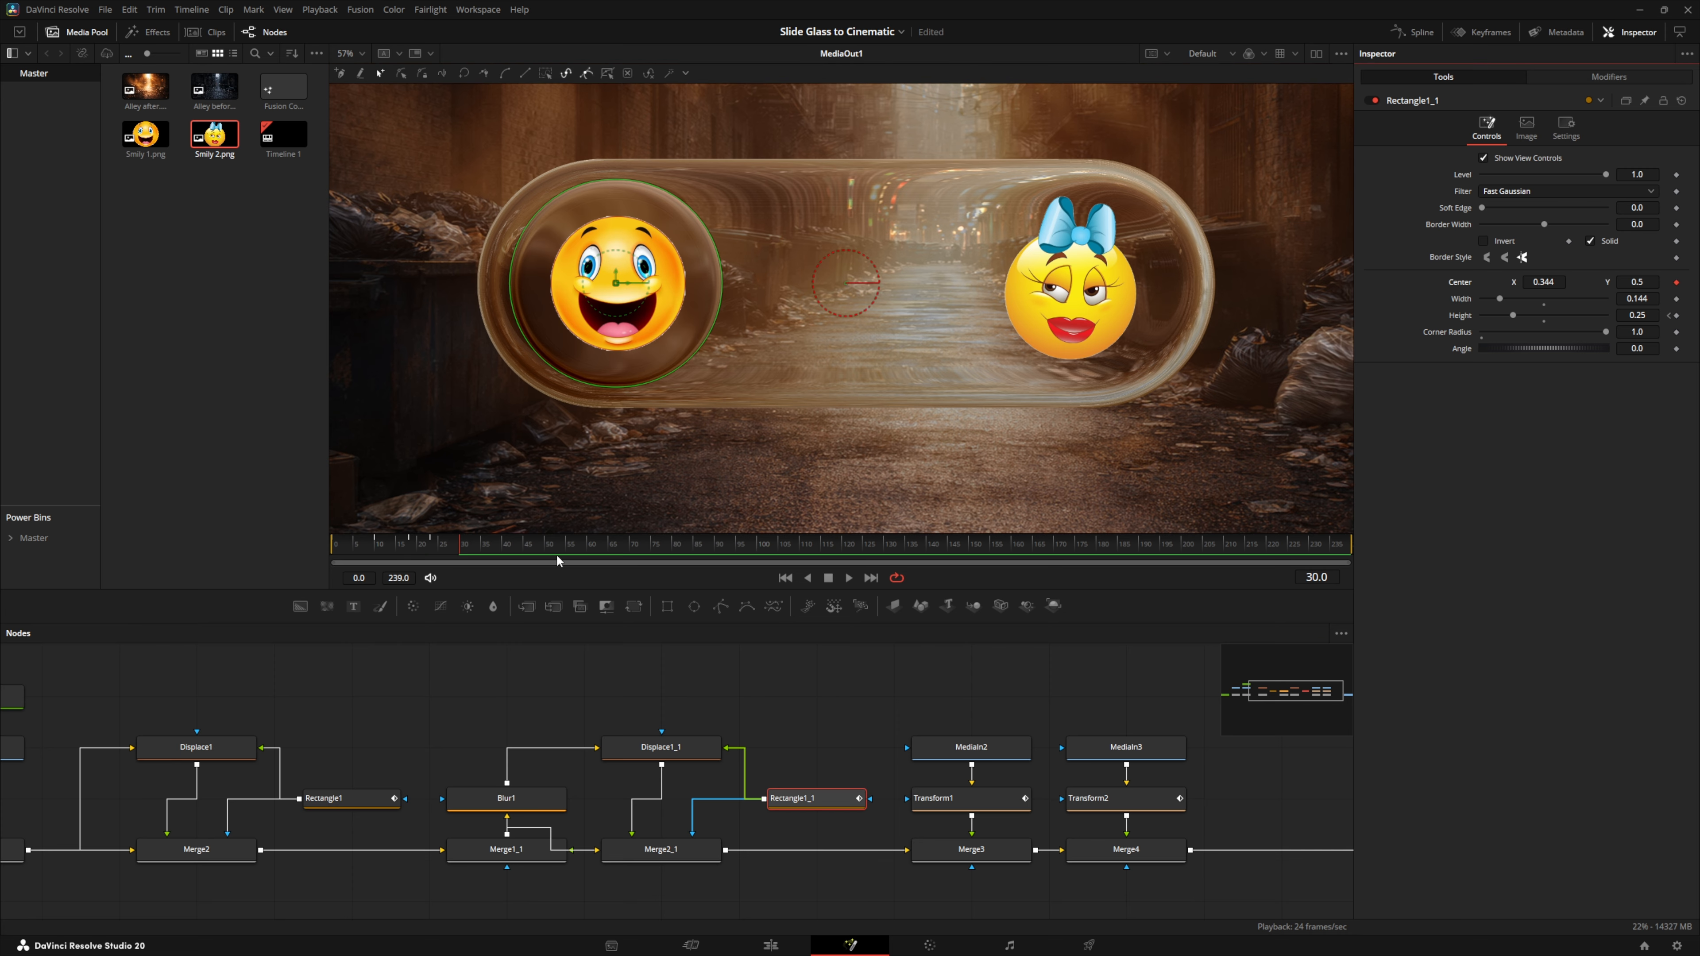
{"action": "left_click", "coordinate": [589, 545]}
{"action": "left_click", "coordinate": [1677, 282]}
{"action": "left_click_drag", "start_coordinate": [1553, 284], "coordinate": [1681, 284]}
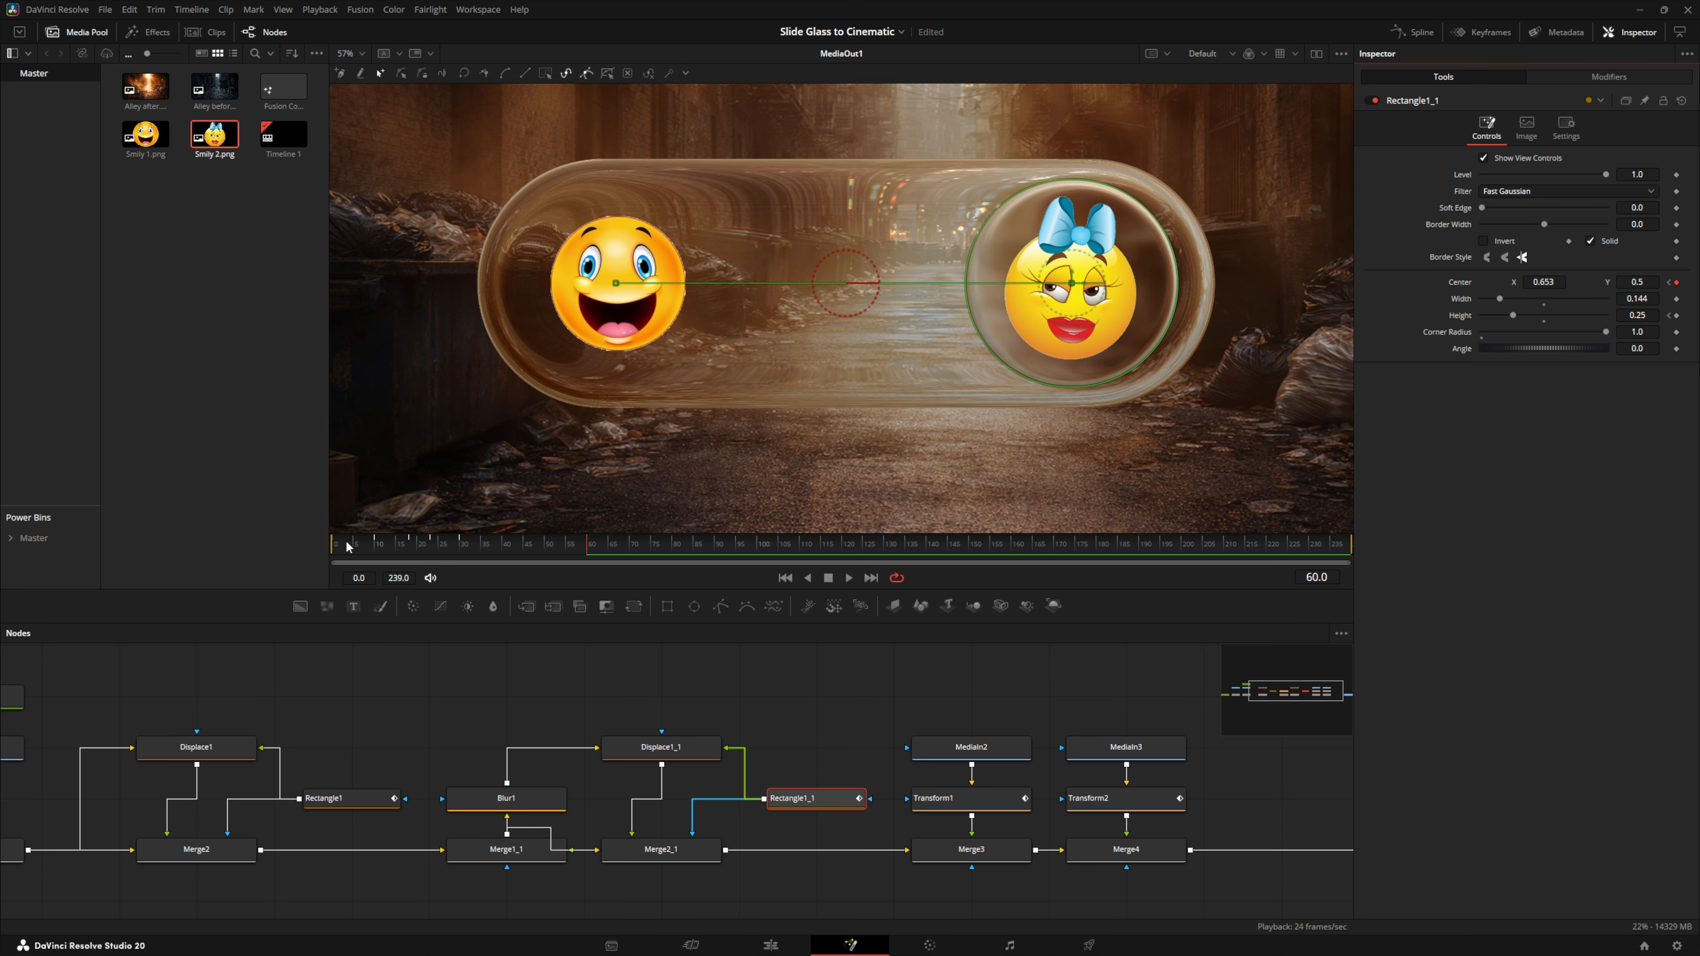
{"action": "left_click_drag", "start_coordinate": [338, 546], "coordinate": [460, 544]}
Smooth both Displacement keyframes of Rectangle1_1's Center path in the Spline editor and play back the animation
{"action": "left_click", "coordinate": [809, 804]}
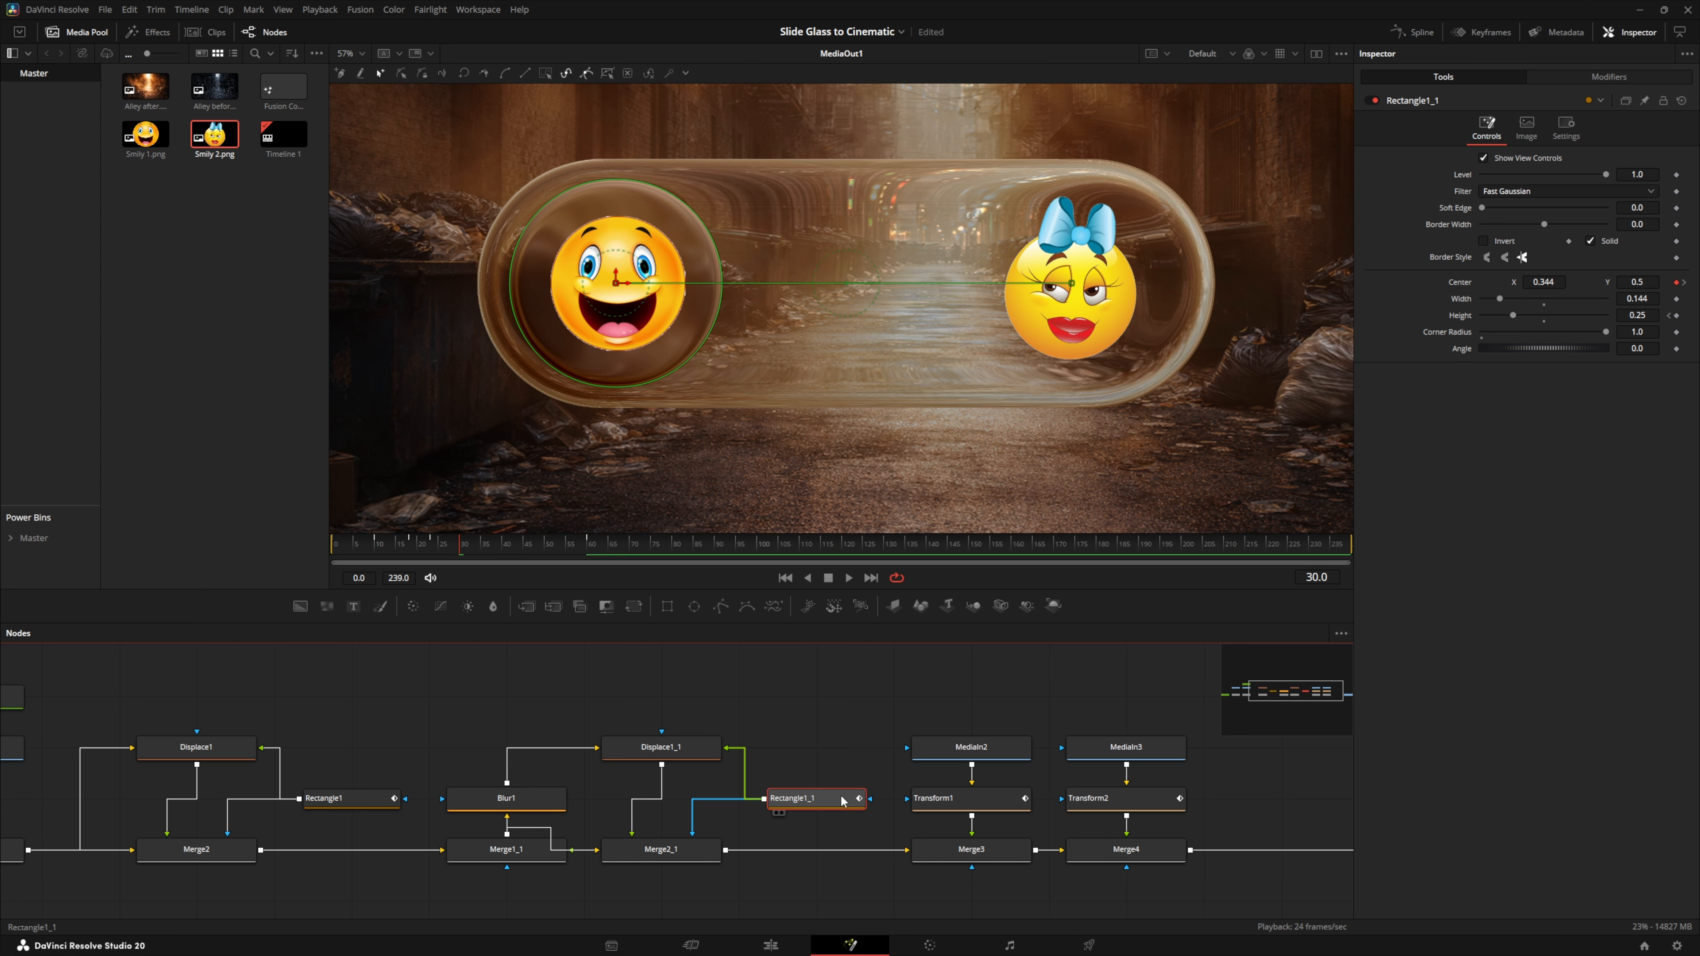
{"action": "left_click", "coordinate": [1417, 38]}
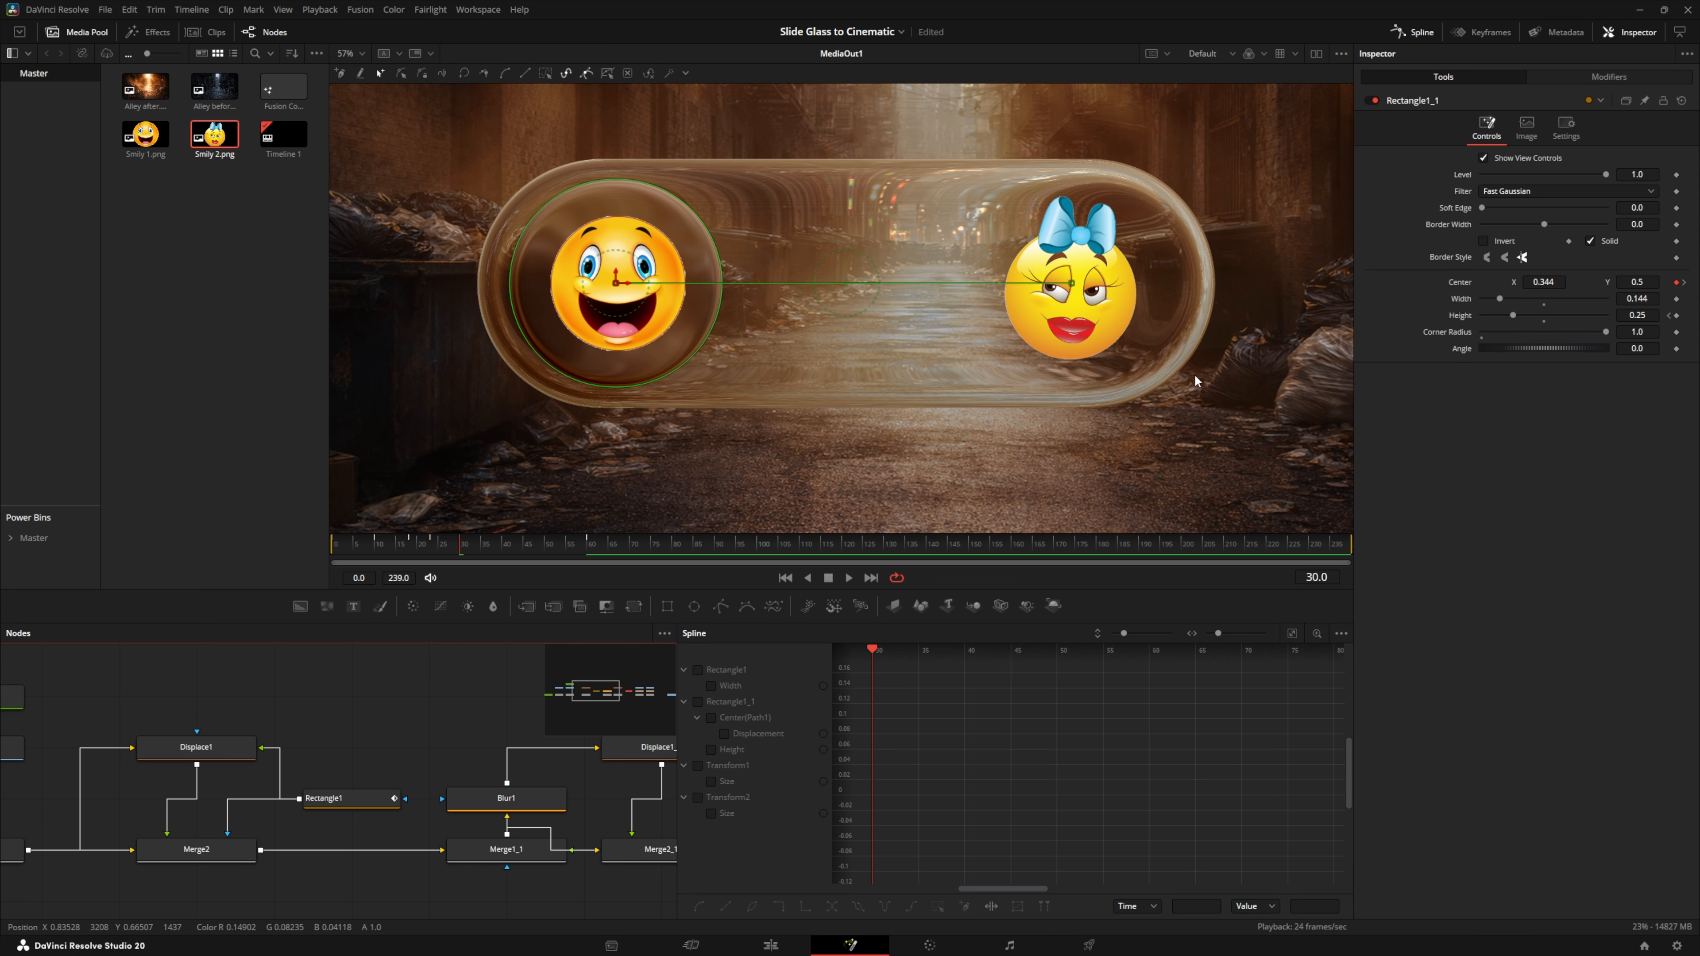
{"action": "left_click", "coordinate": [697, 703]}
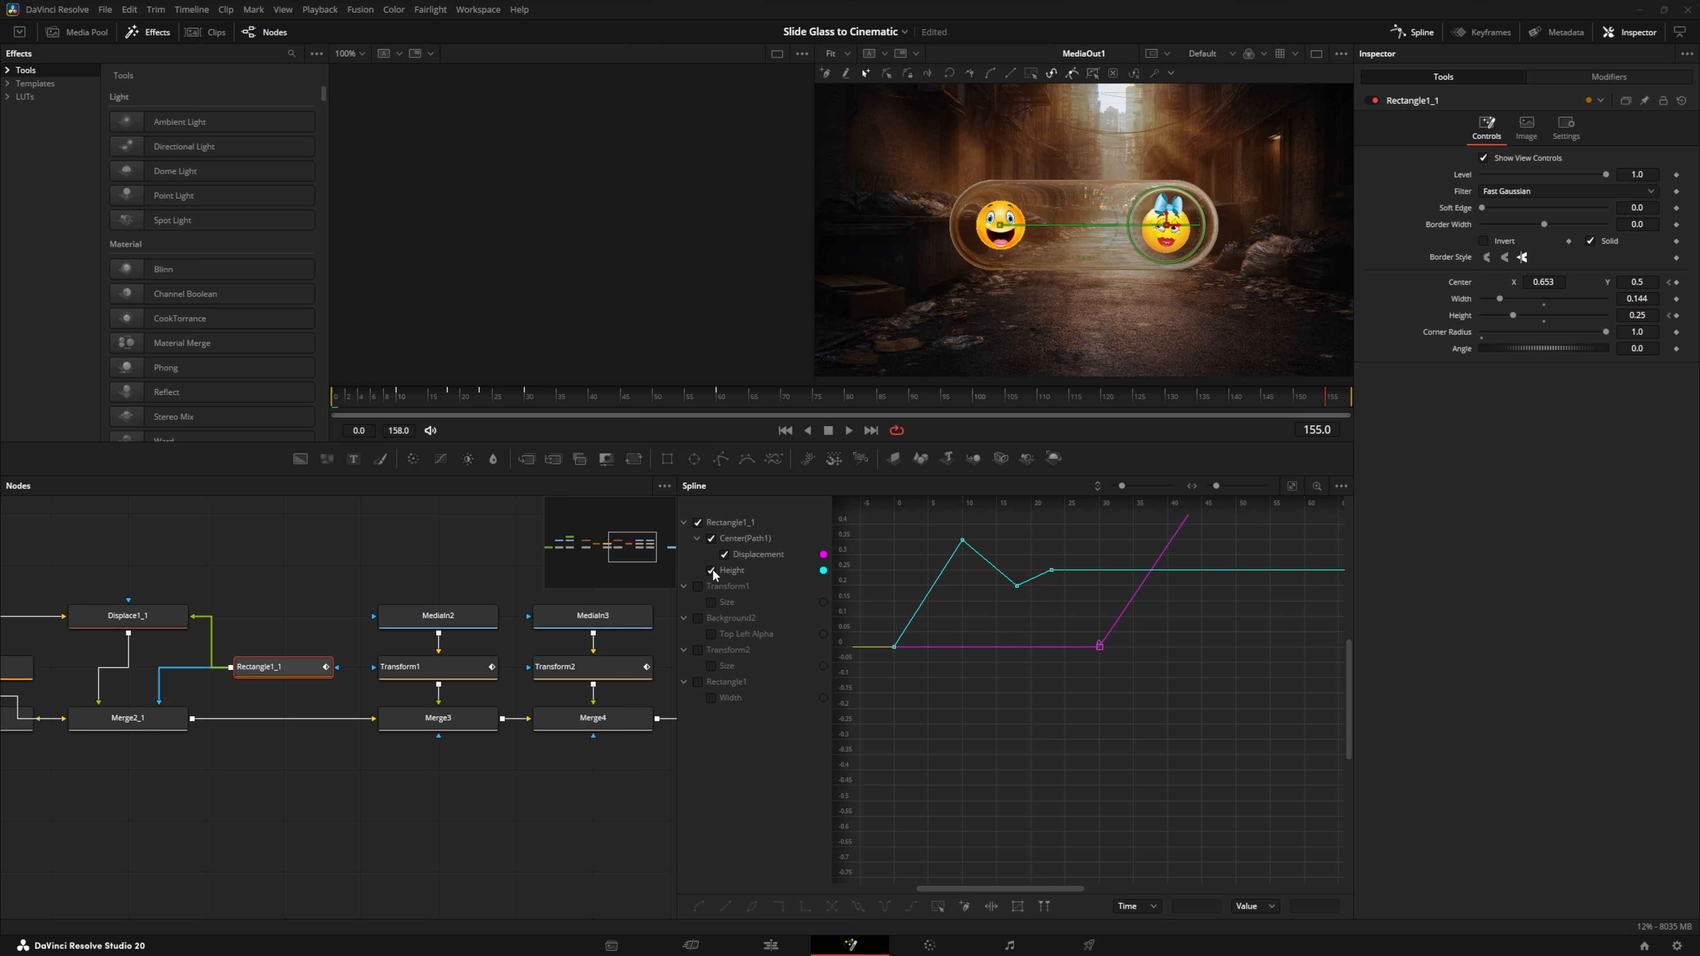
{"action": "left_click", "coordinate": [712, 571]}
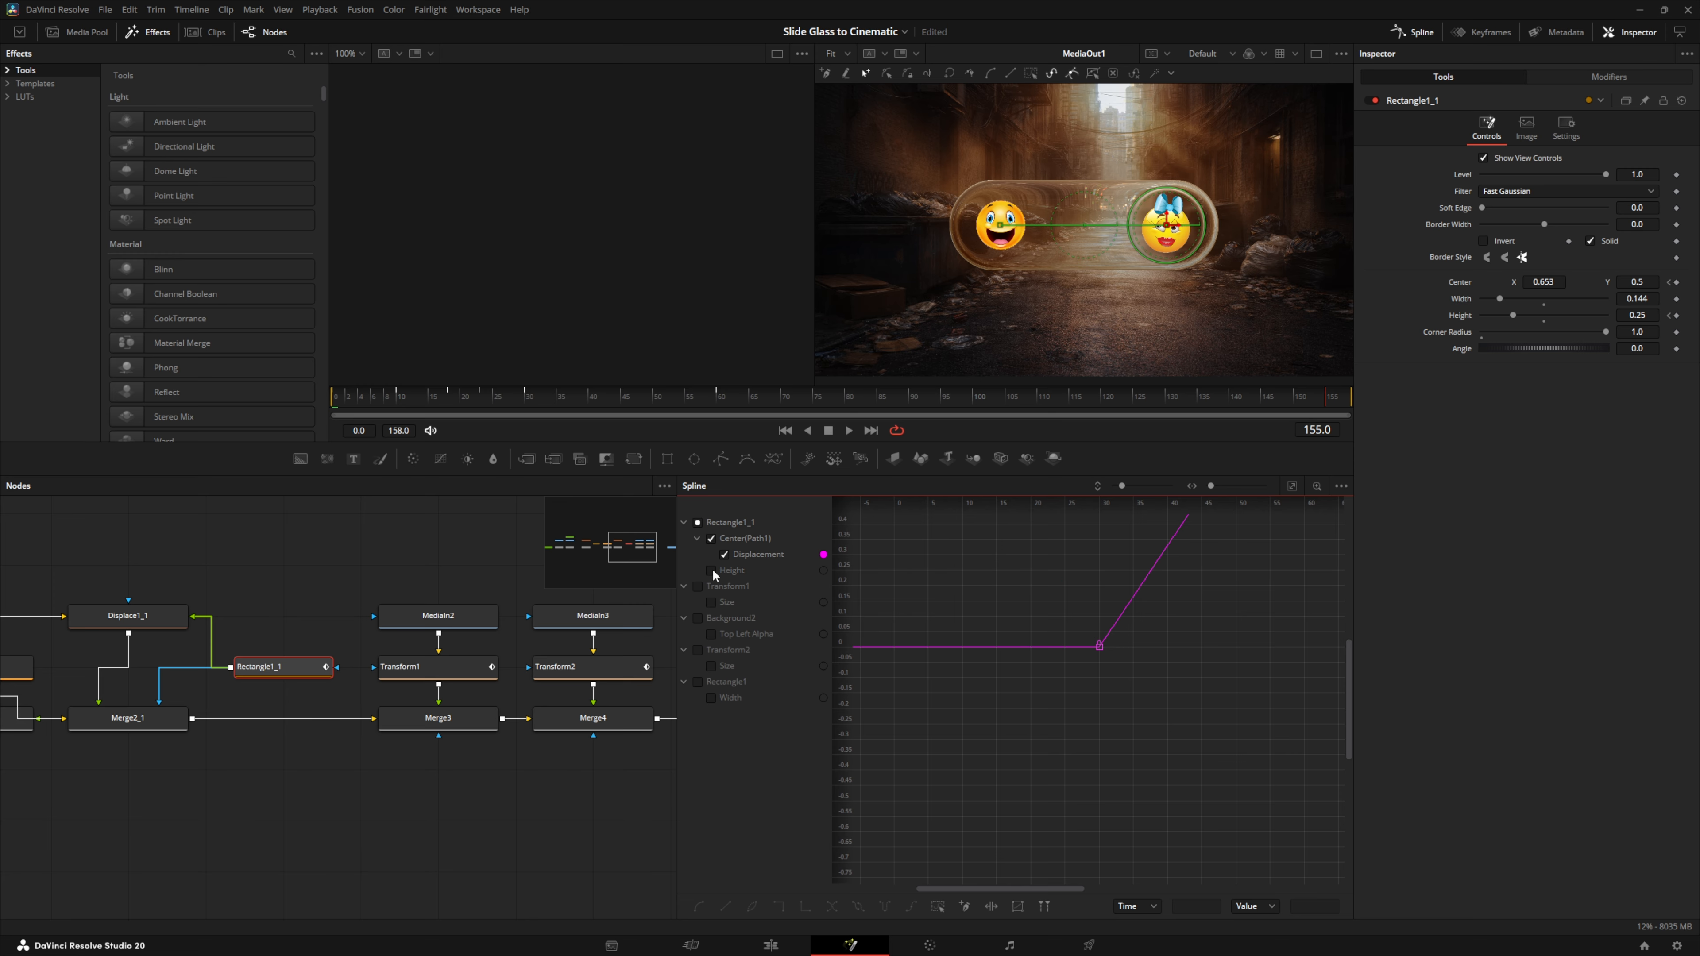
{"action": "left_click", "coordinate": [1292, 487]}
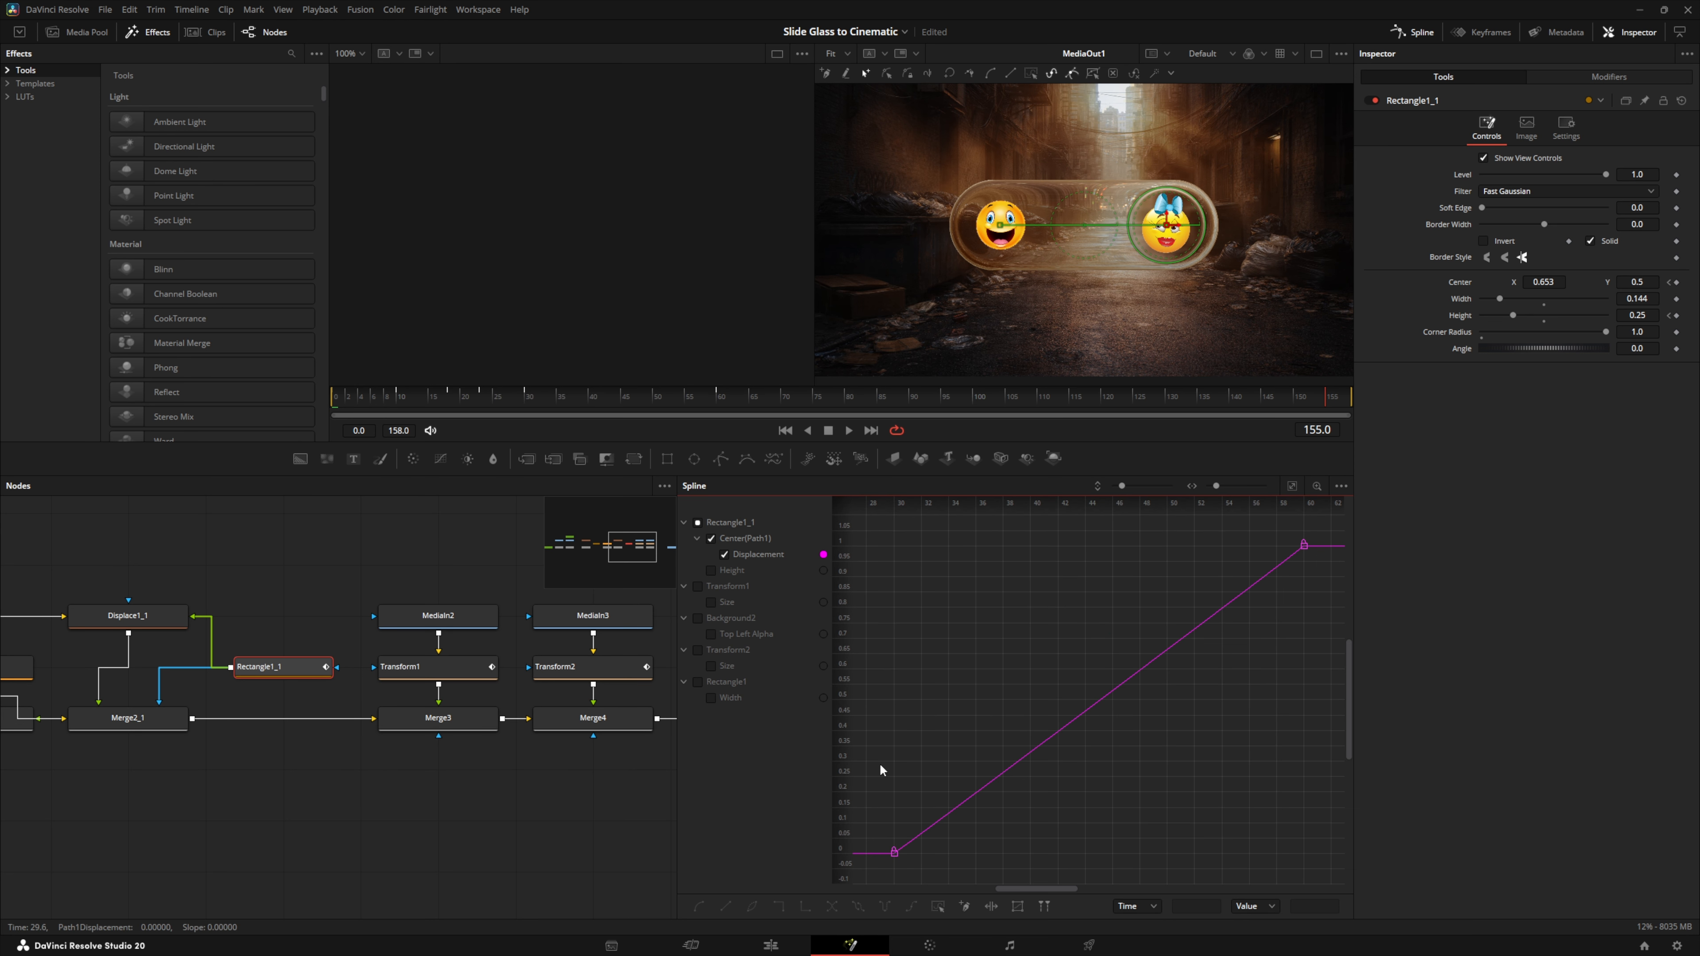
{"action": "left_click_drag", "start_coordinate": [871, 860], "coordinate": [1320, 521]}
{"action": "key", "text": "s"}
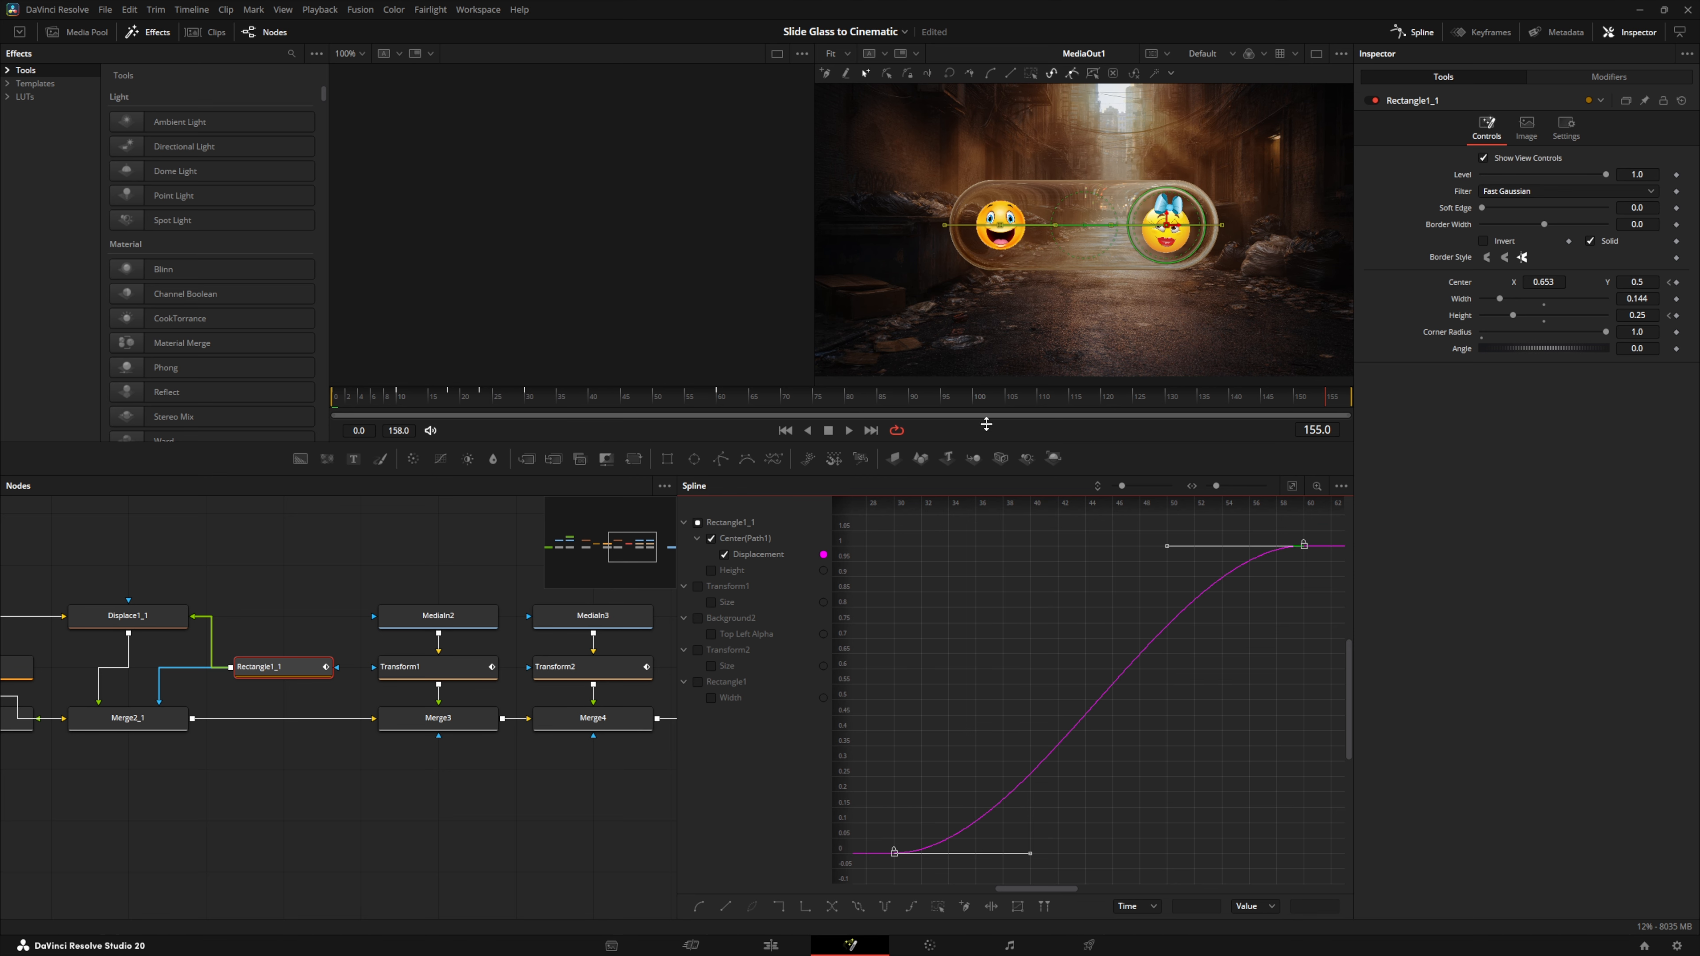
{"action": "left_click", "coordinate": [1414, 34]}
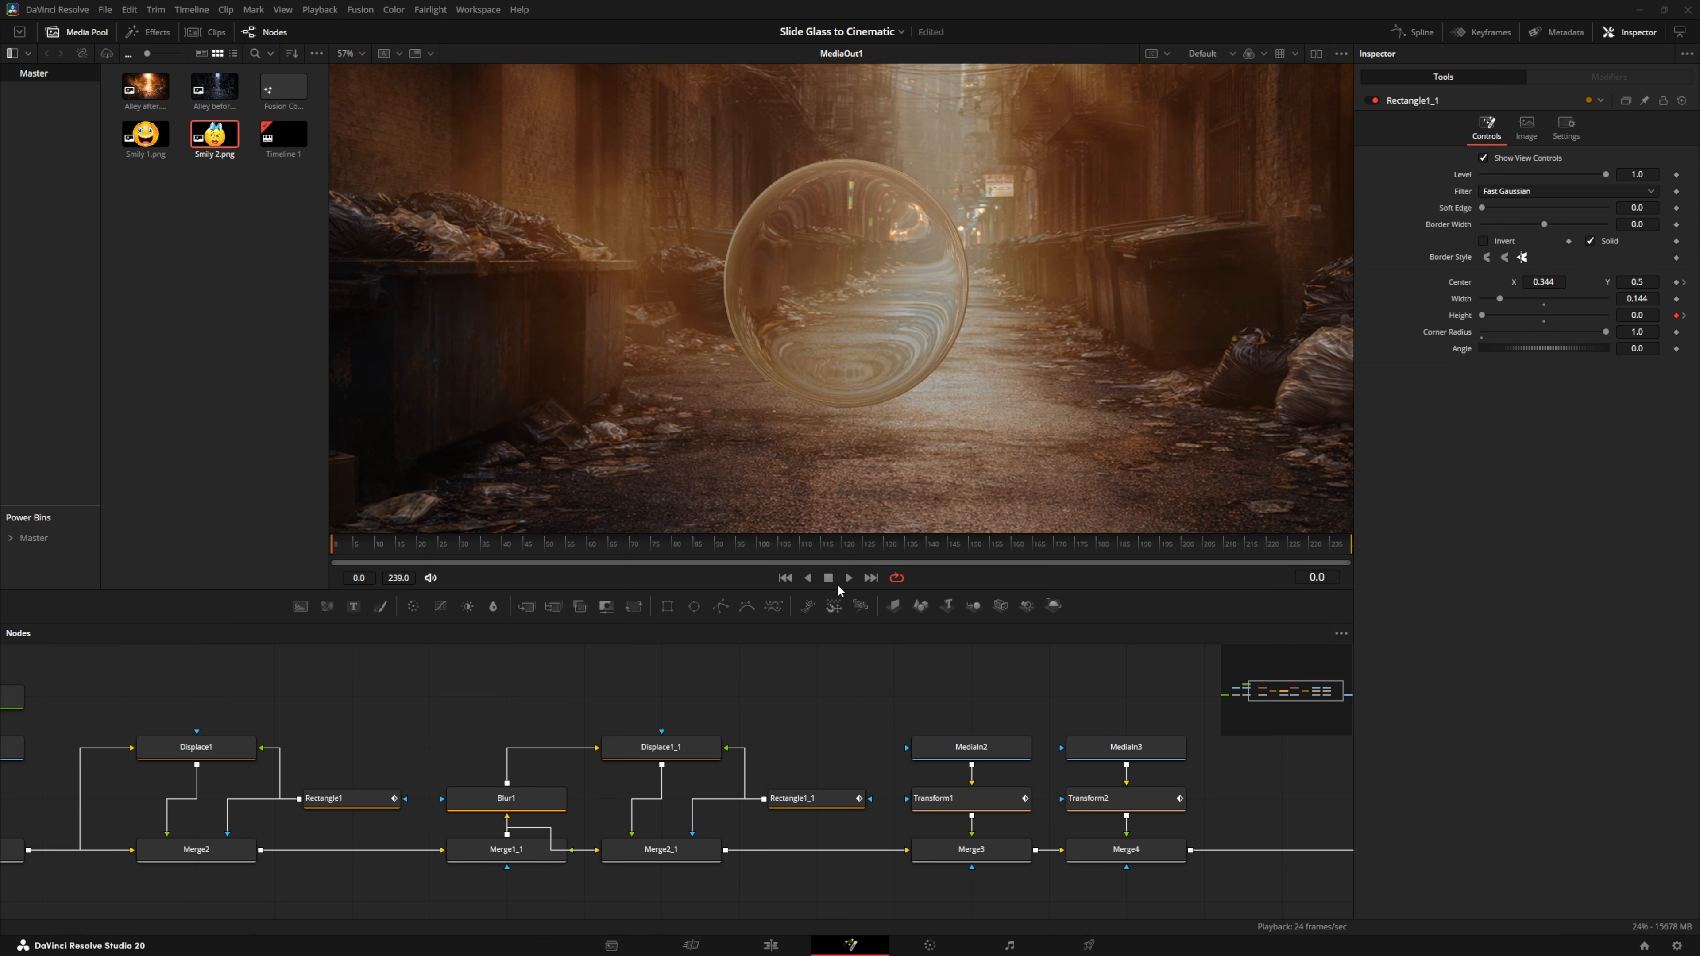
{"action": "left_click", "coordinate": [848, 578]}
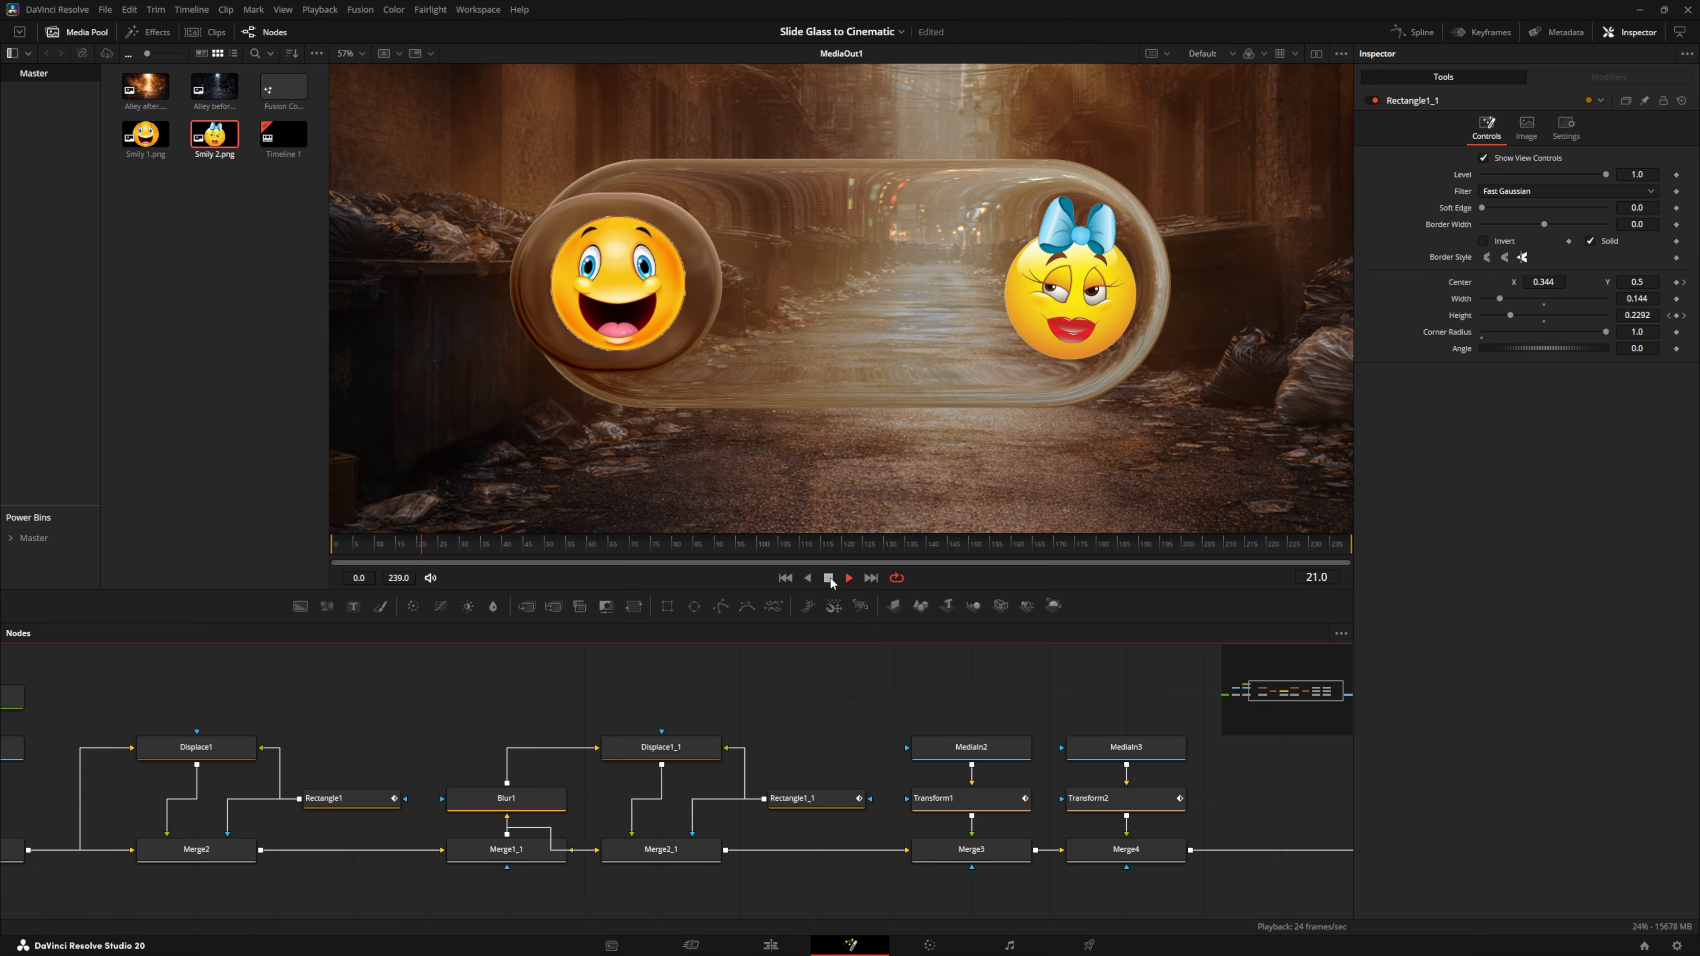
{"action": "left_click", "coordinate": [829, 578]}
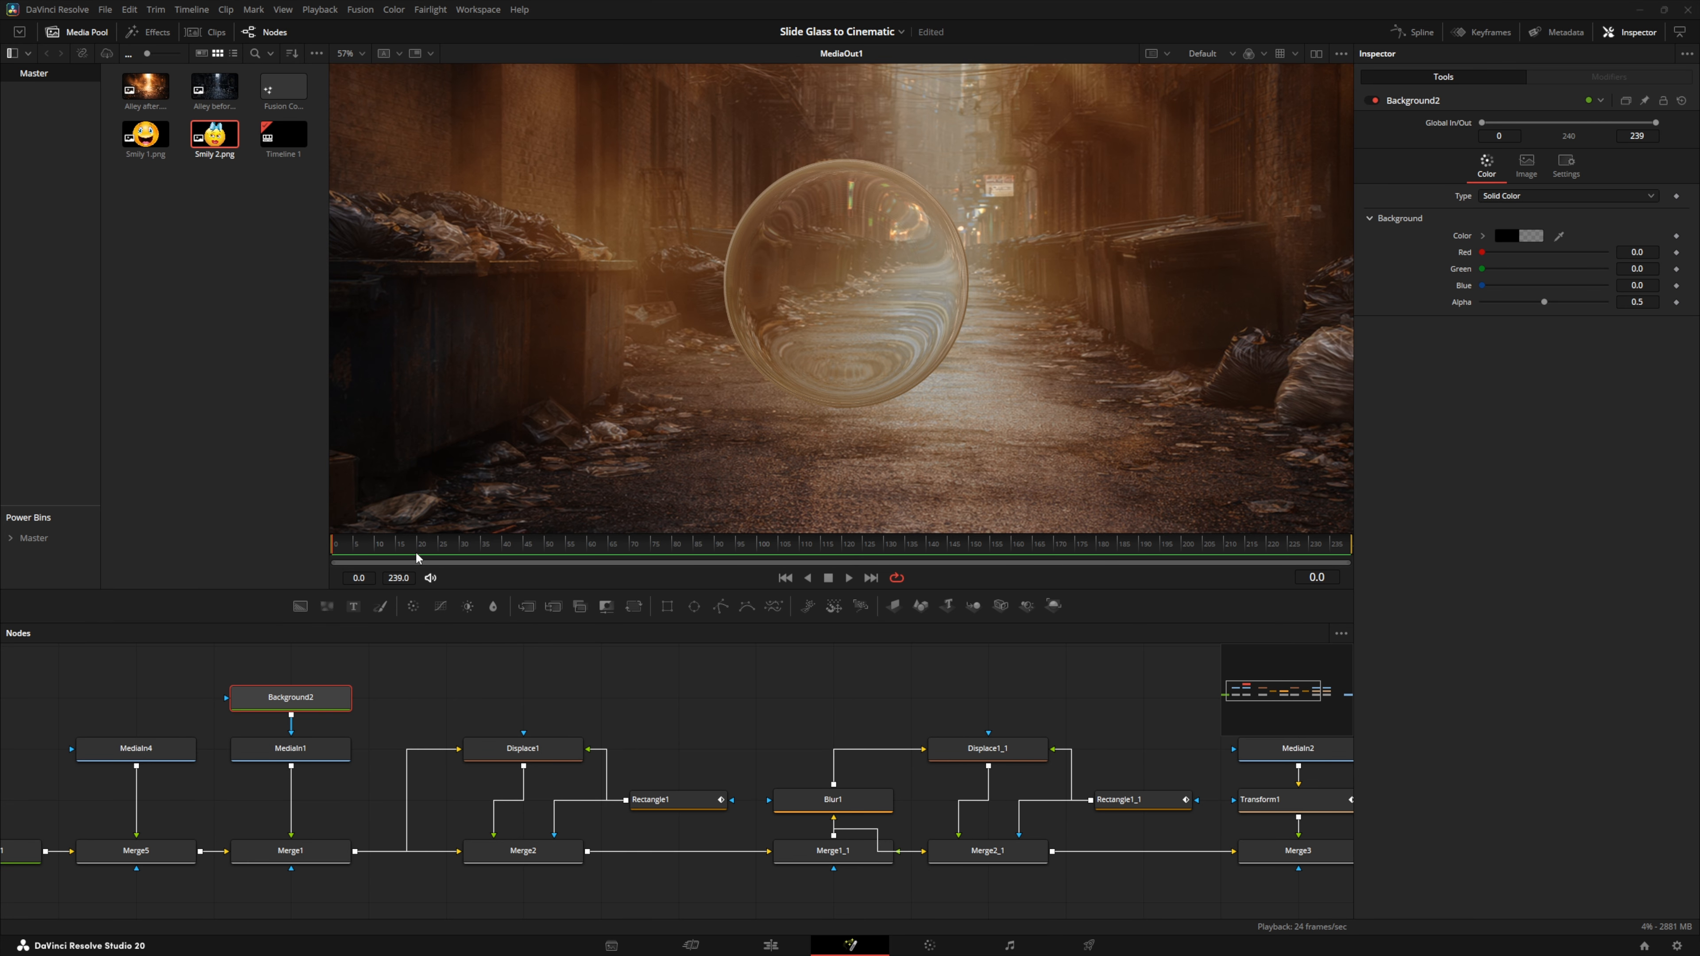
Keyframe Background2's Alpha at 1.0 on frame 35 and at 0.5 around frame 60
{"action": "left_click", "coordinate": [486, 544]}
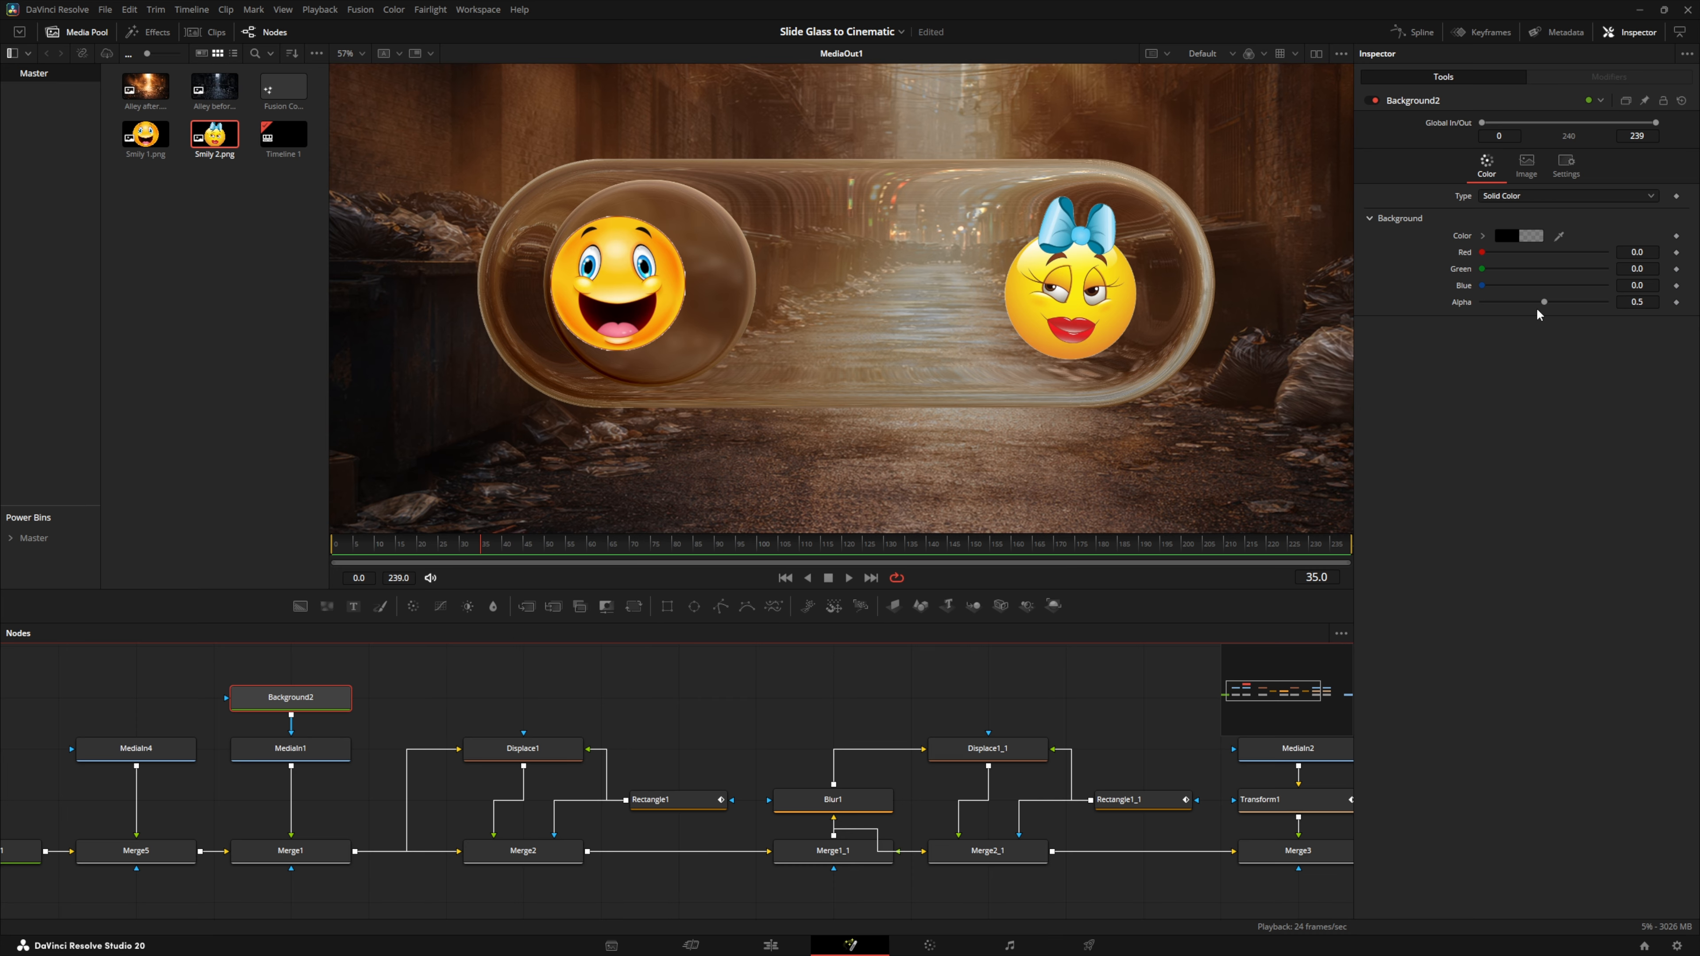
{"action": "left_click_drag", "start_coordinate": [1545, 302], "coordinate": [1619, 303]}
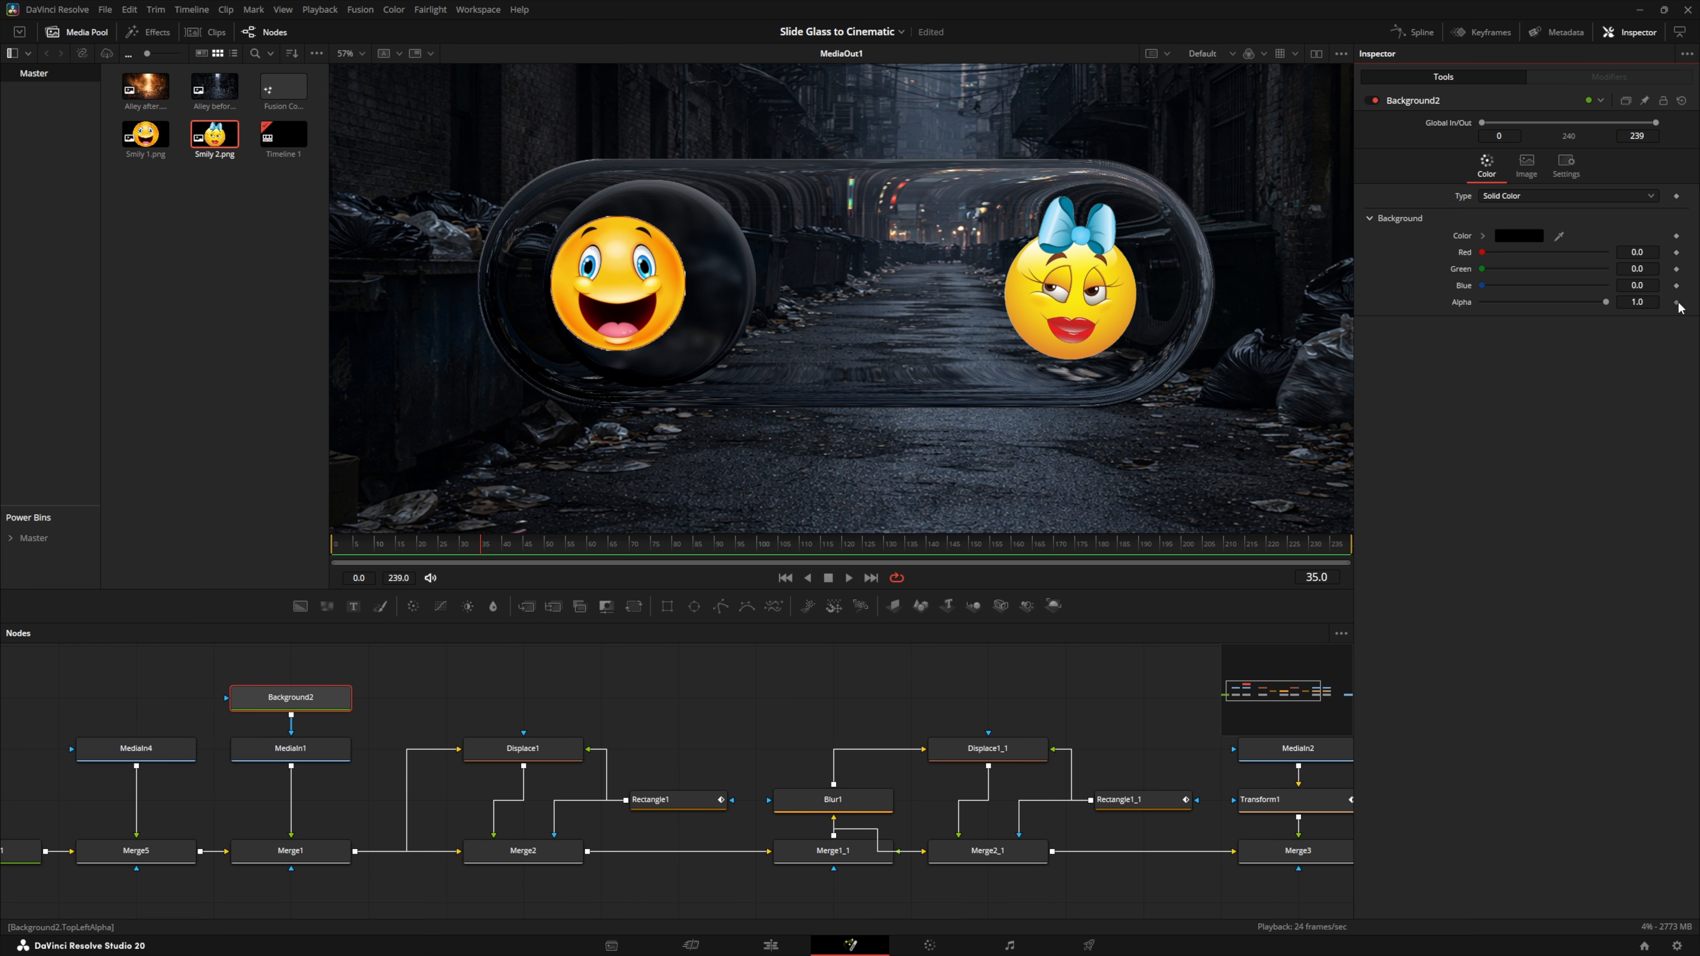
{"action": "left_click", "coordinate": [1677, 303]}
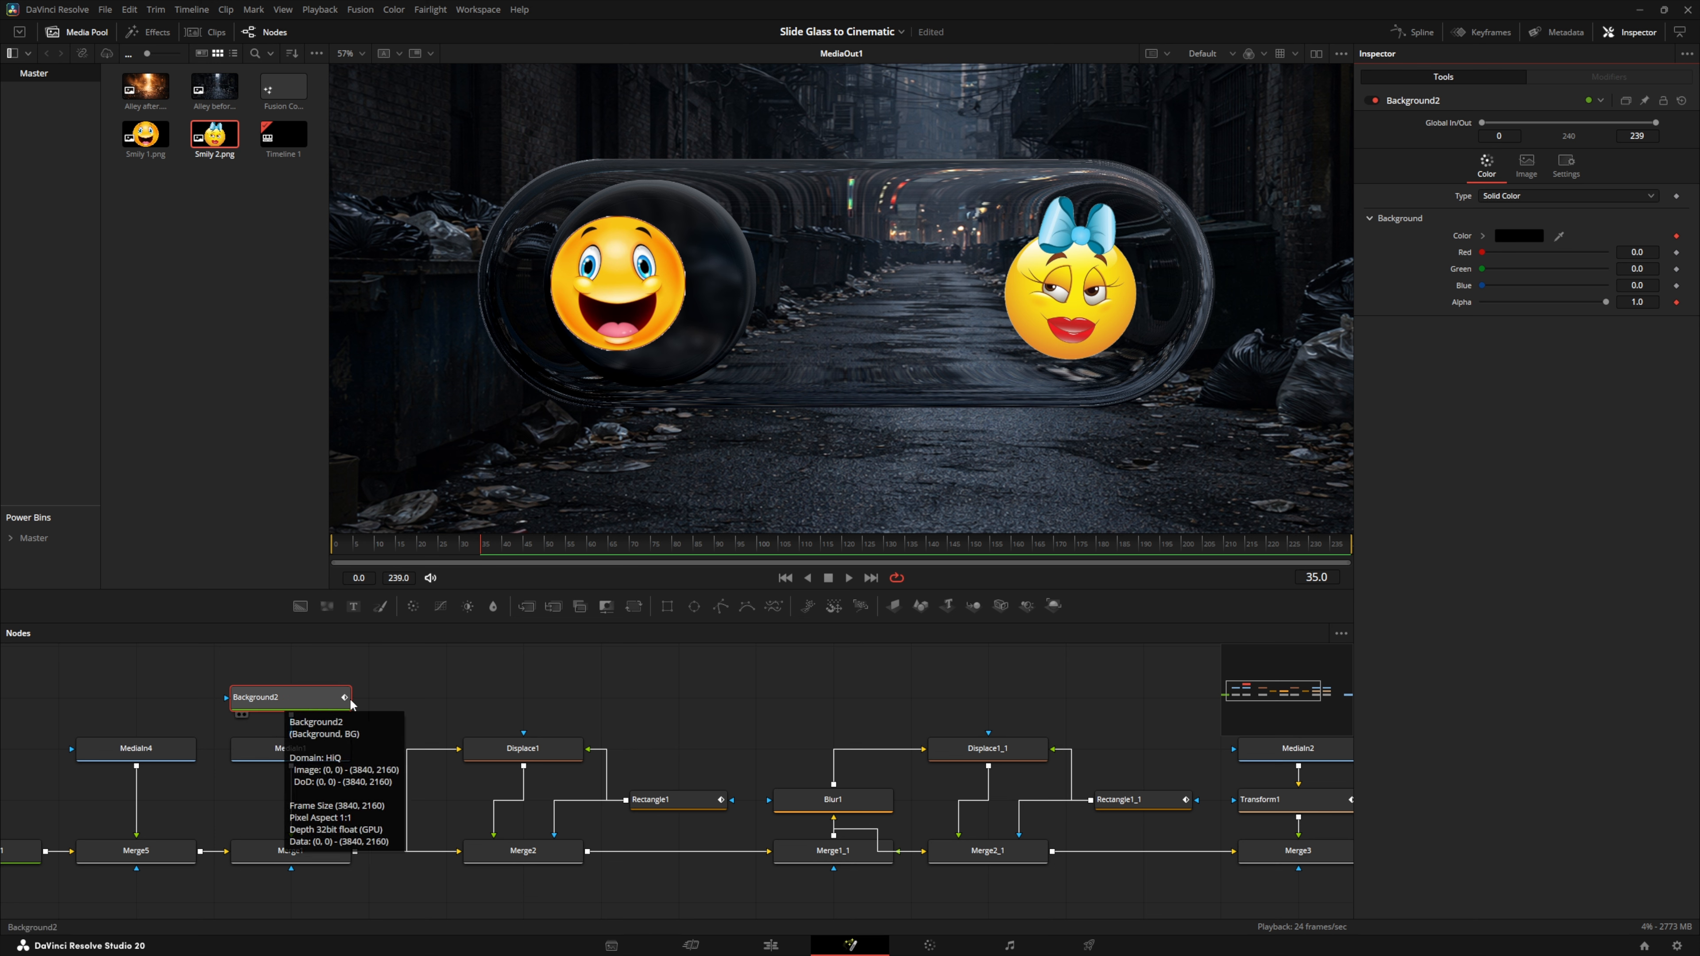
{"action": "left_click", "coordinate": [592, 547]}
{"action": "left_click", "coordinate": [1632, 302]}
{"action": "type", "text": "0.5"}
{"action": "key", "text": "Tab"}
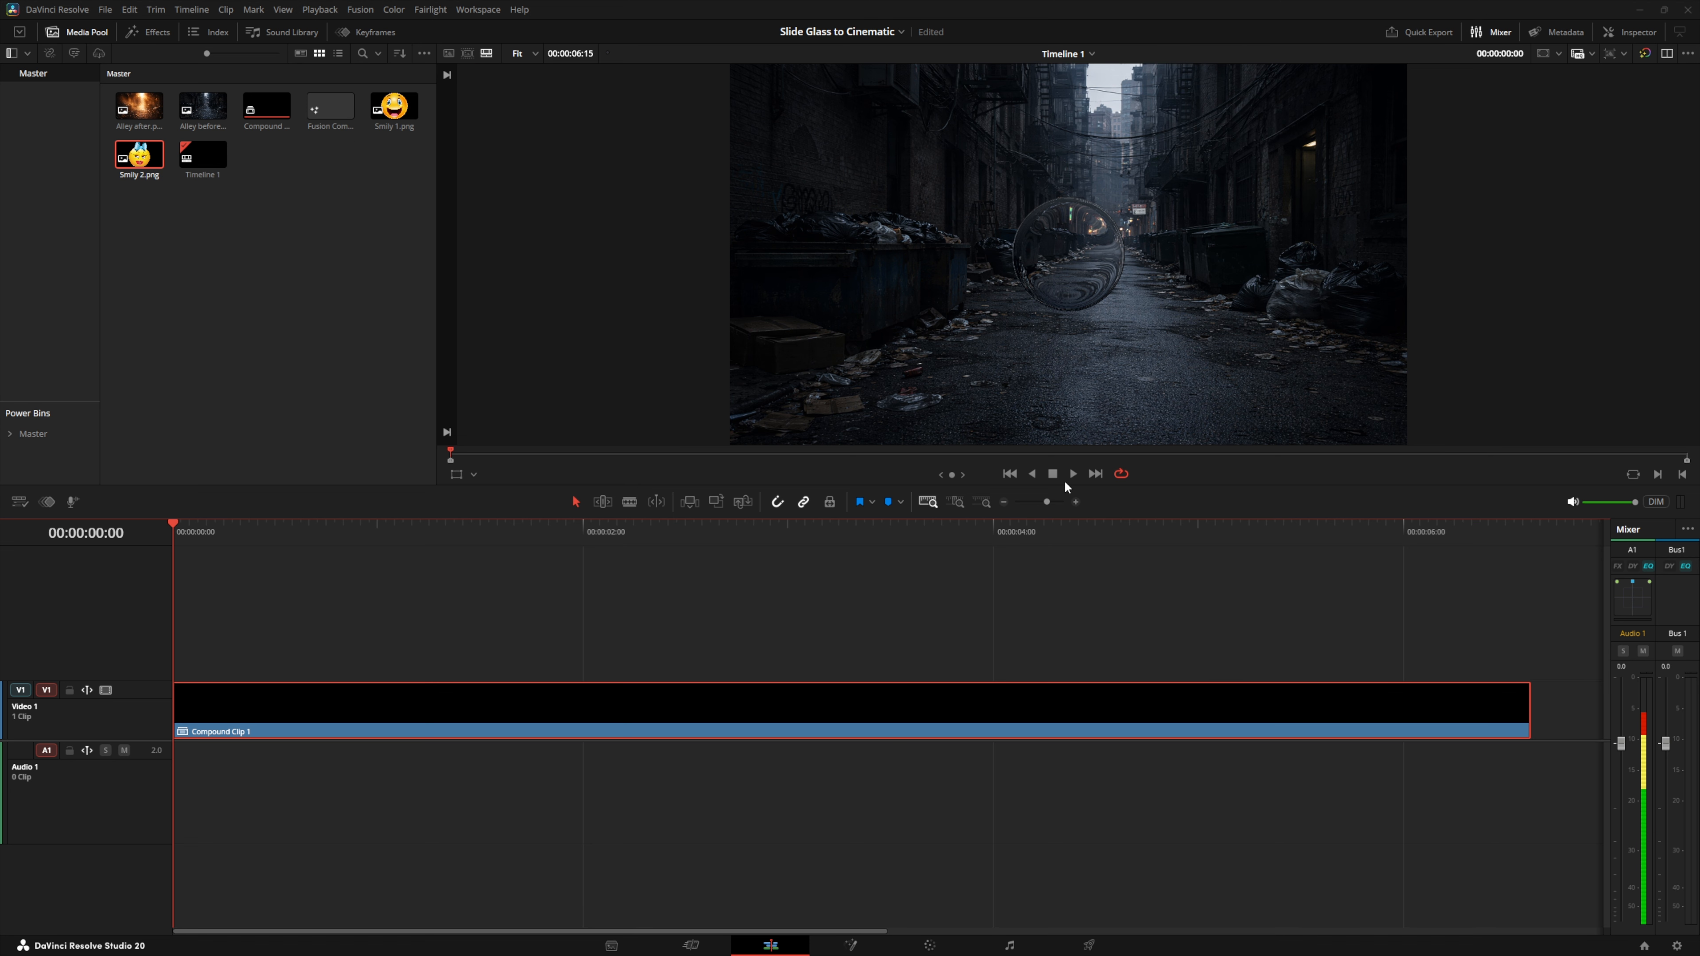
Play back the compound clip from the start of the edit timeline
{"action": "left_click", "coordinate": [1072, 473]}
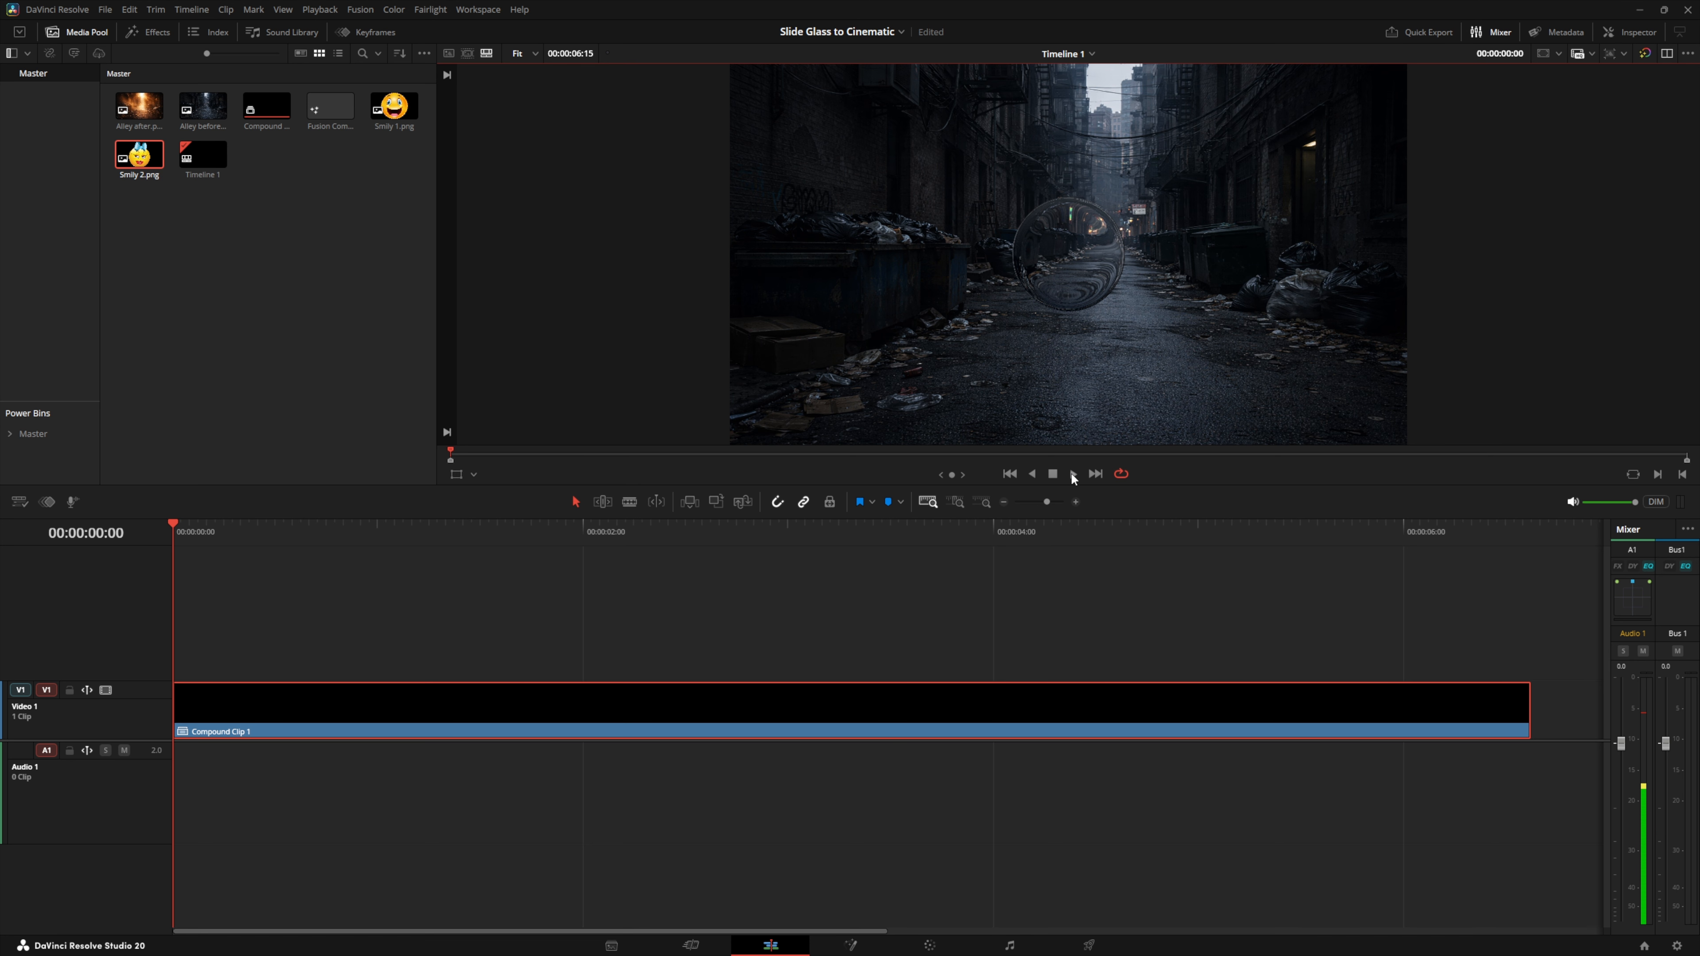